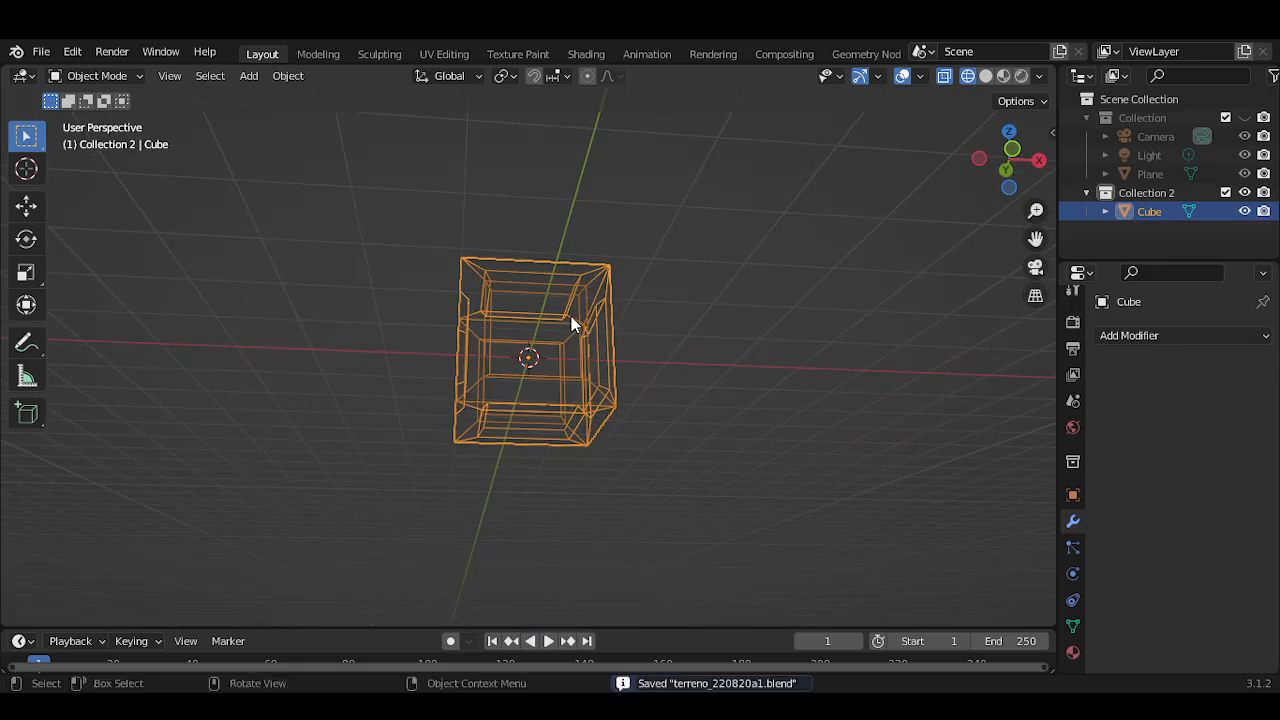
Delete the existing cube from Collection 2 in the top orthographic view and reset the 3D cursor to the world origin
key(KP_5)
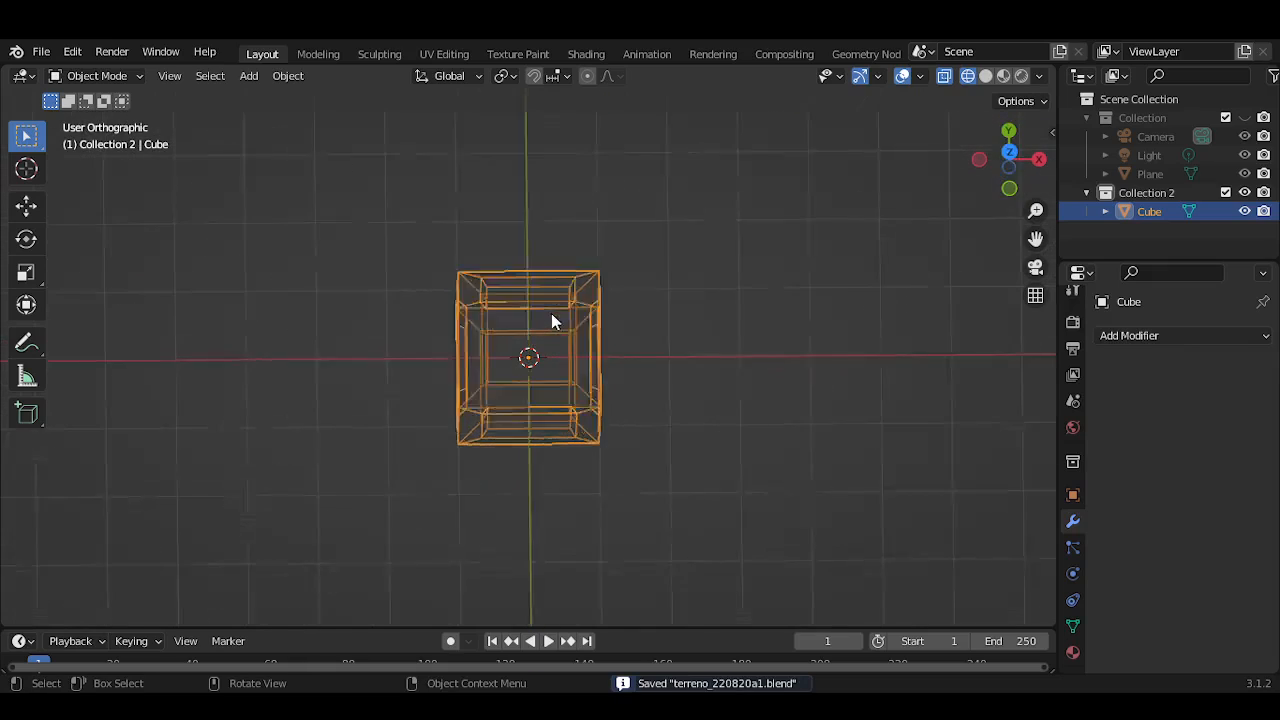
key(KP_7)
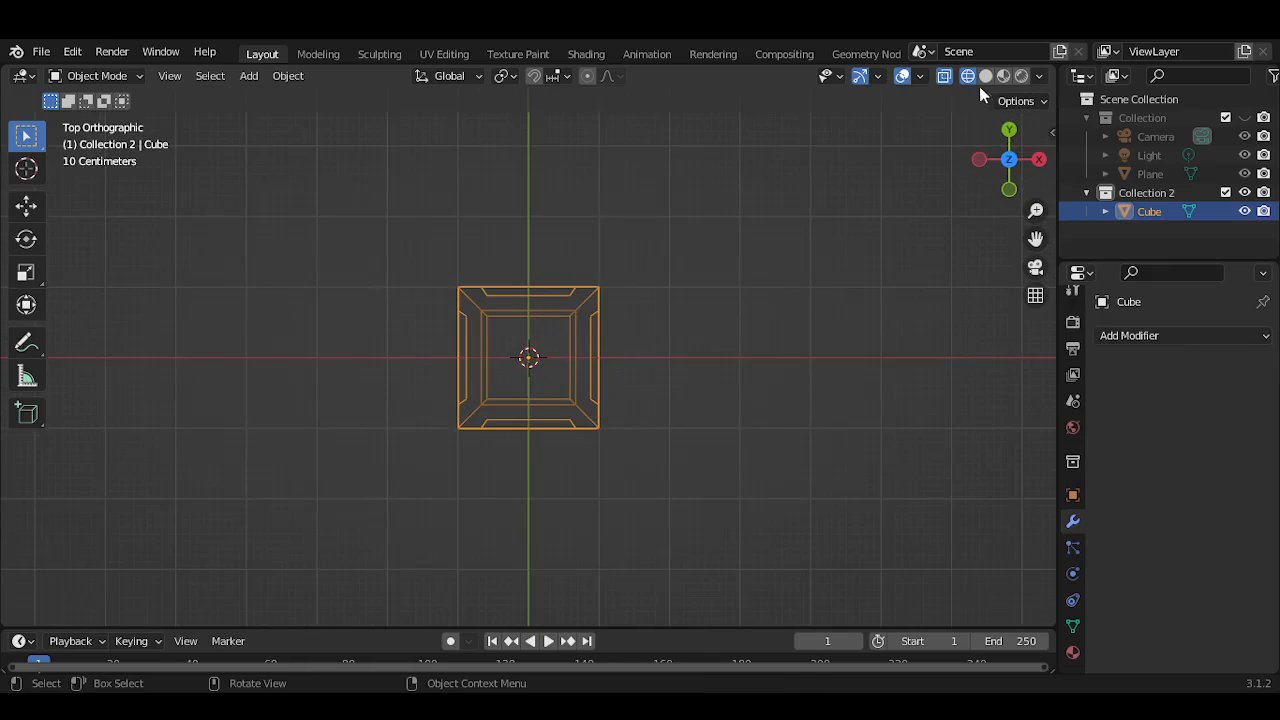
key(x)
click(563, 337)
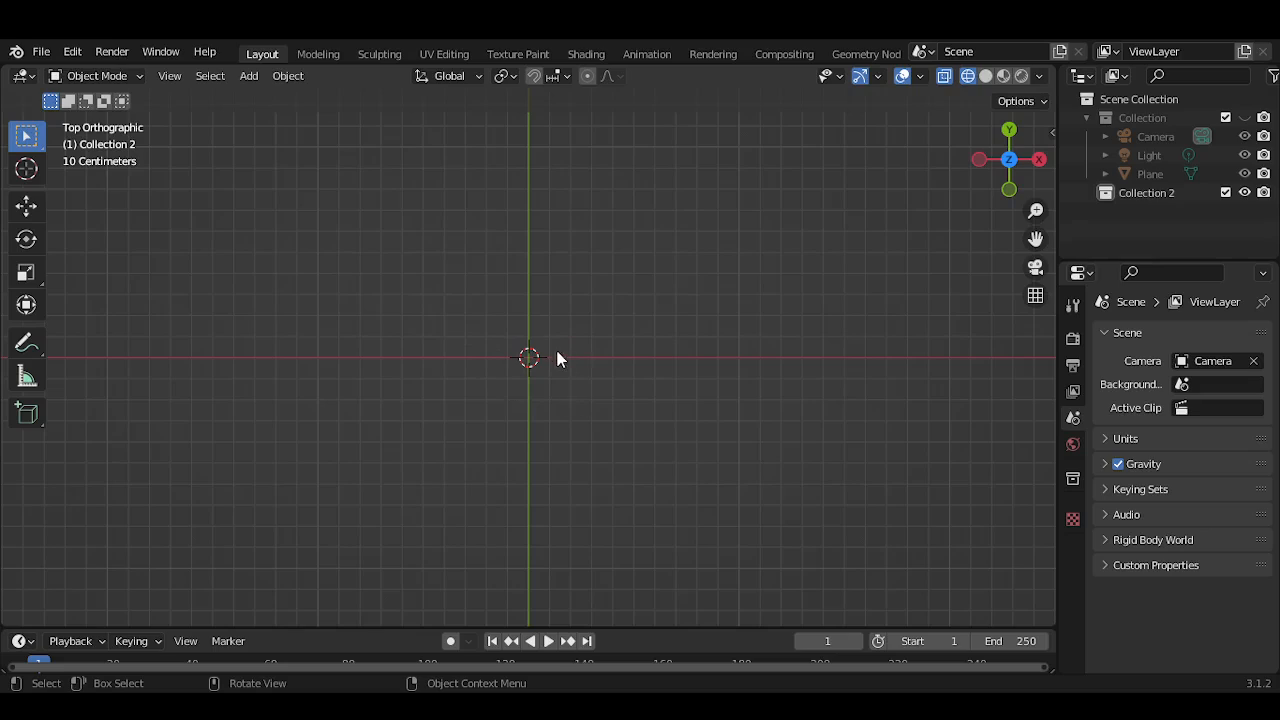
middle_drag(578, 412, 475, 367)
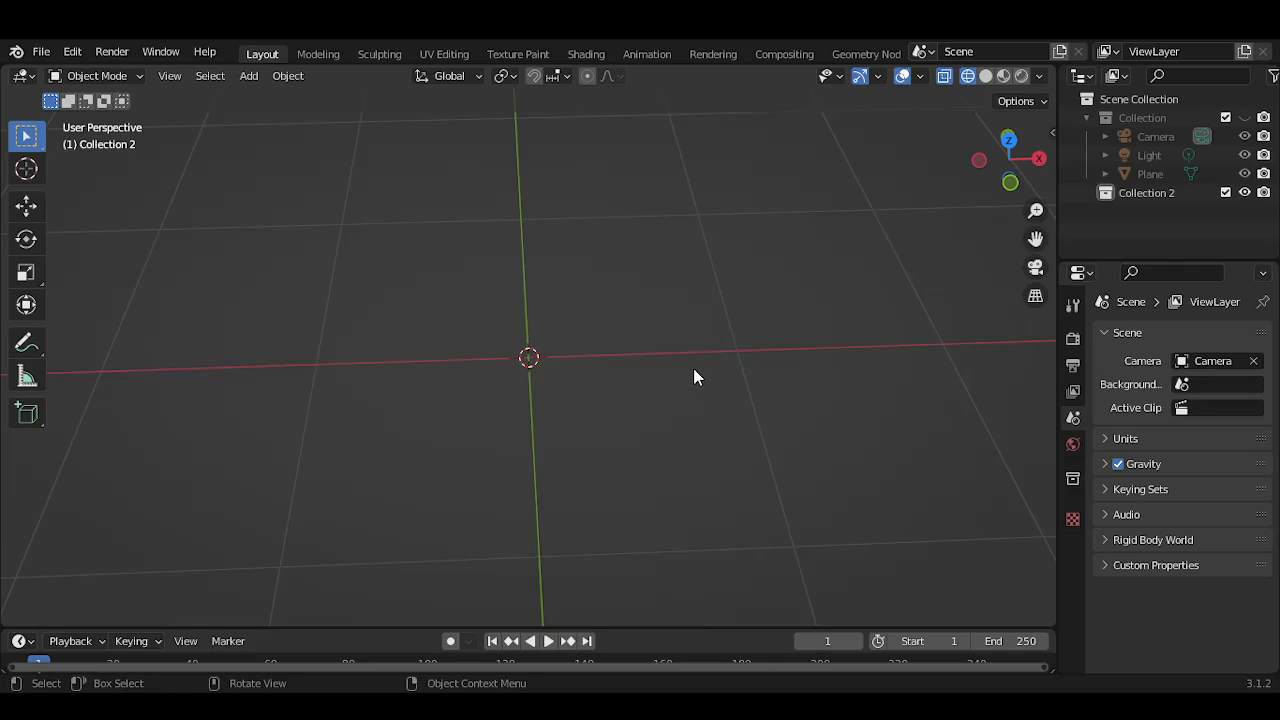
shift+right_click(743, 303)
key(shift+c)
Enable the Screencast Keys display in the 3D viewport
key(n)
click(1044, 278)
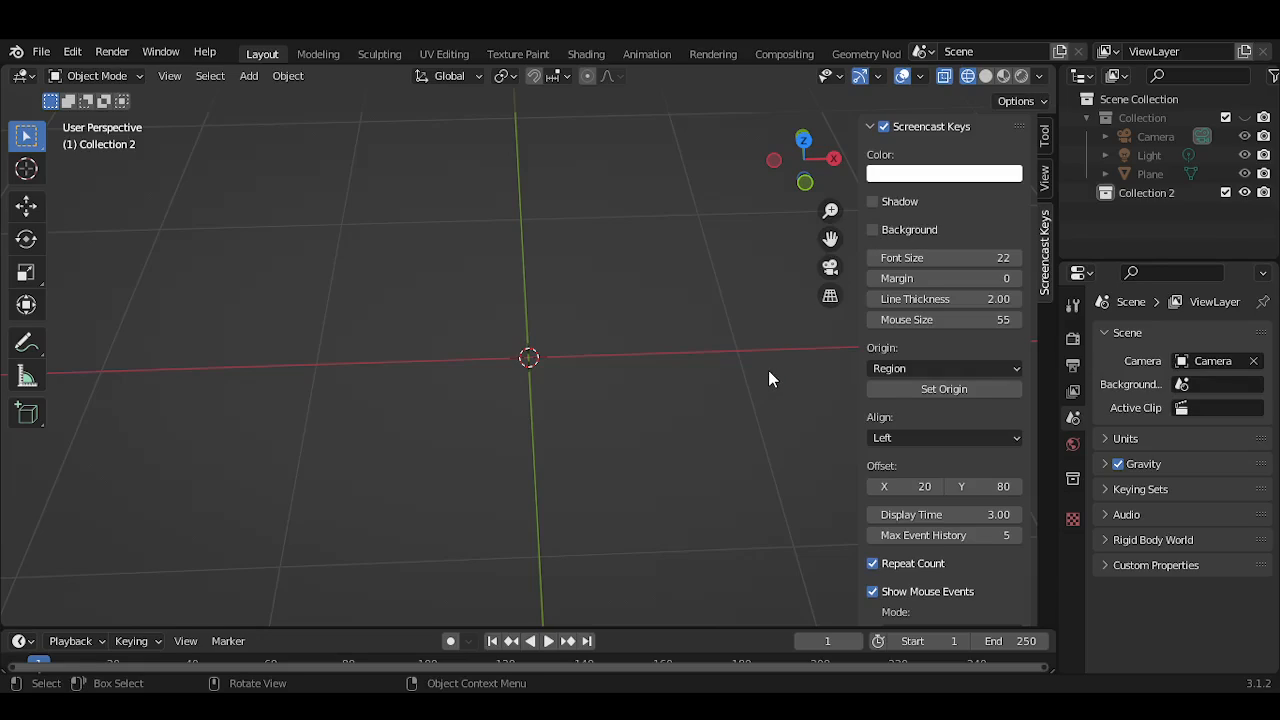
key(n)
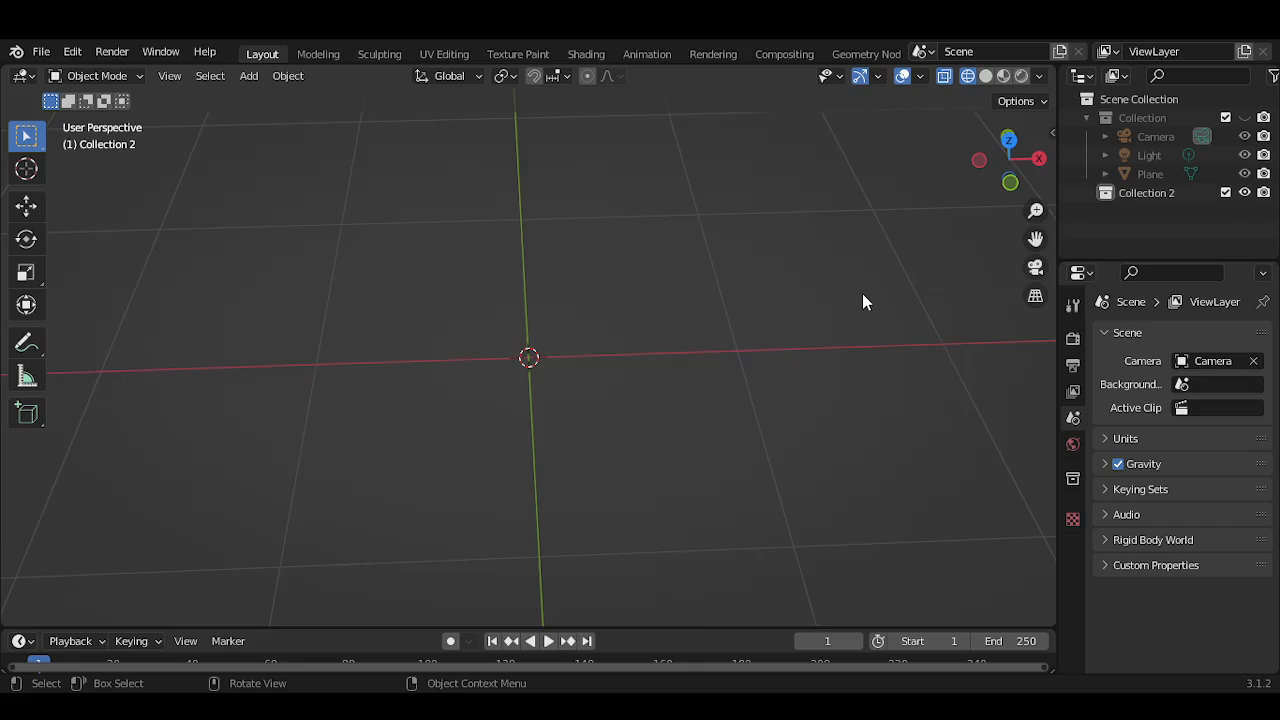
key(n)
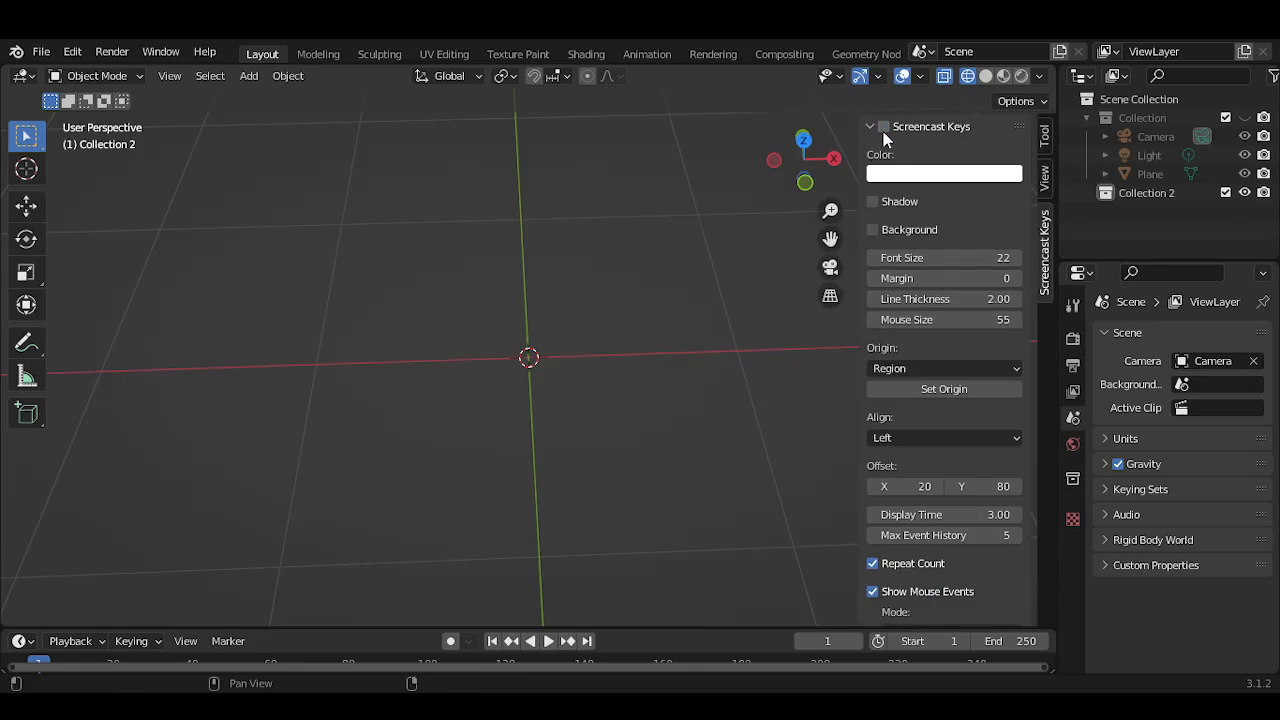
click(884, 127)
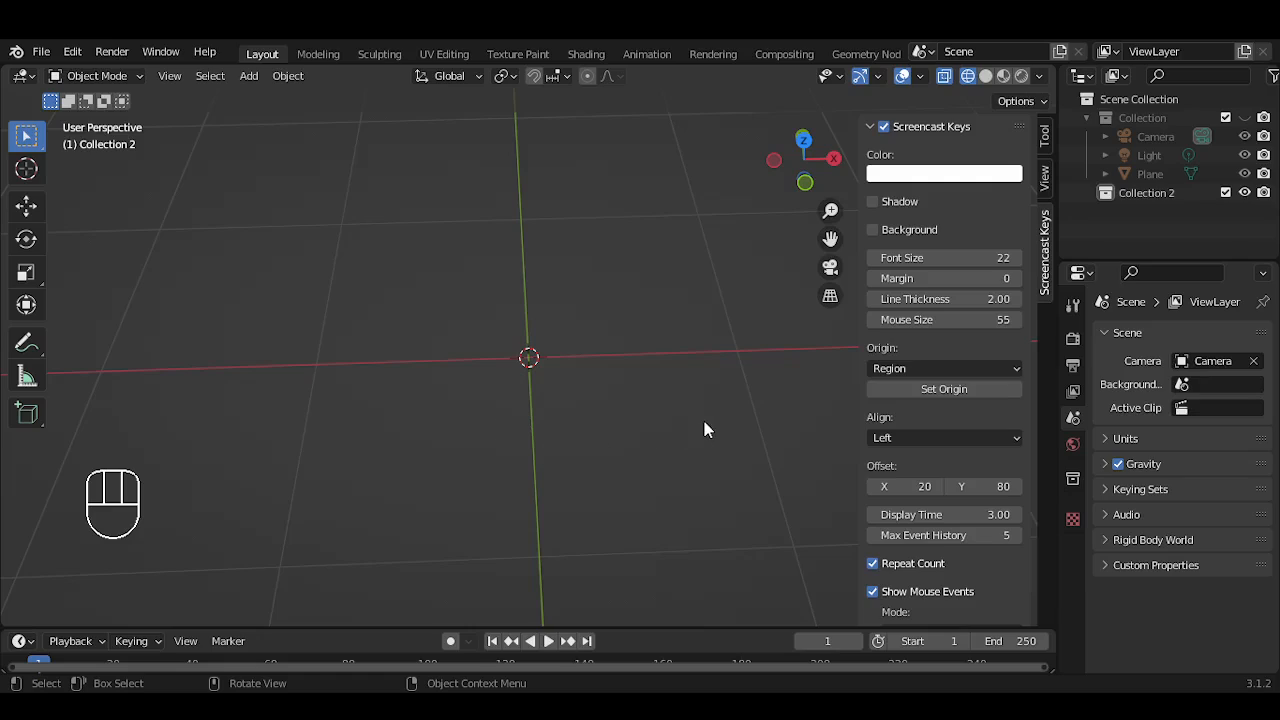
key(n)
Add a cube mesh at the world origin in Collection 2
scroll(558, 426, down, 1)
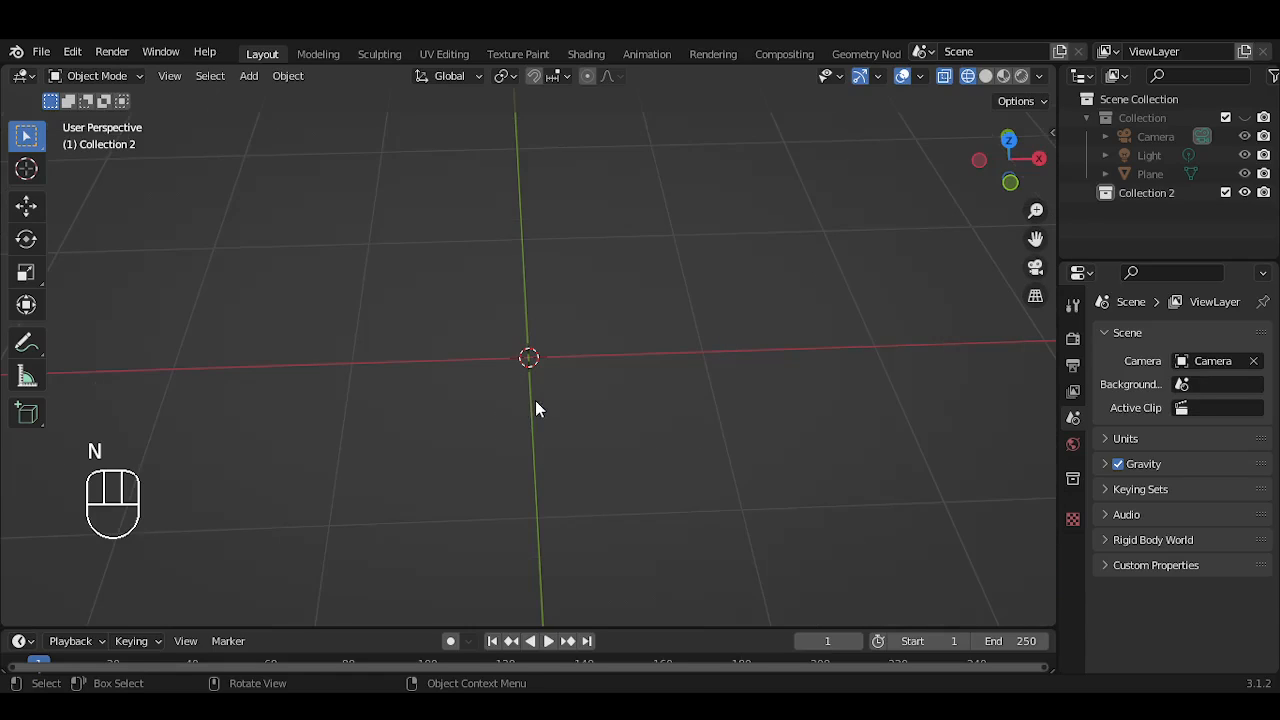
mouse_move(536, 403)
middle_down()
mouse_move(551, 389)
mouse_move(528, 384)
middle_up()
key(shift)
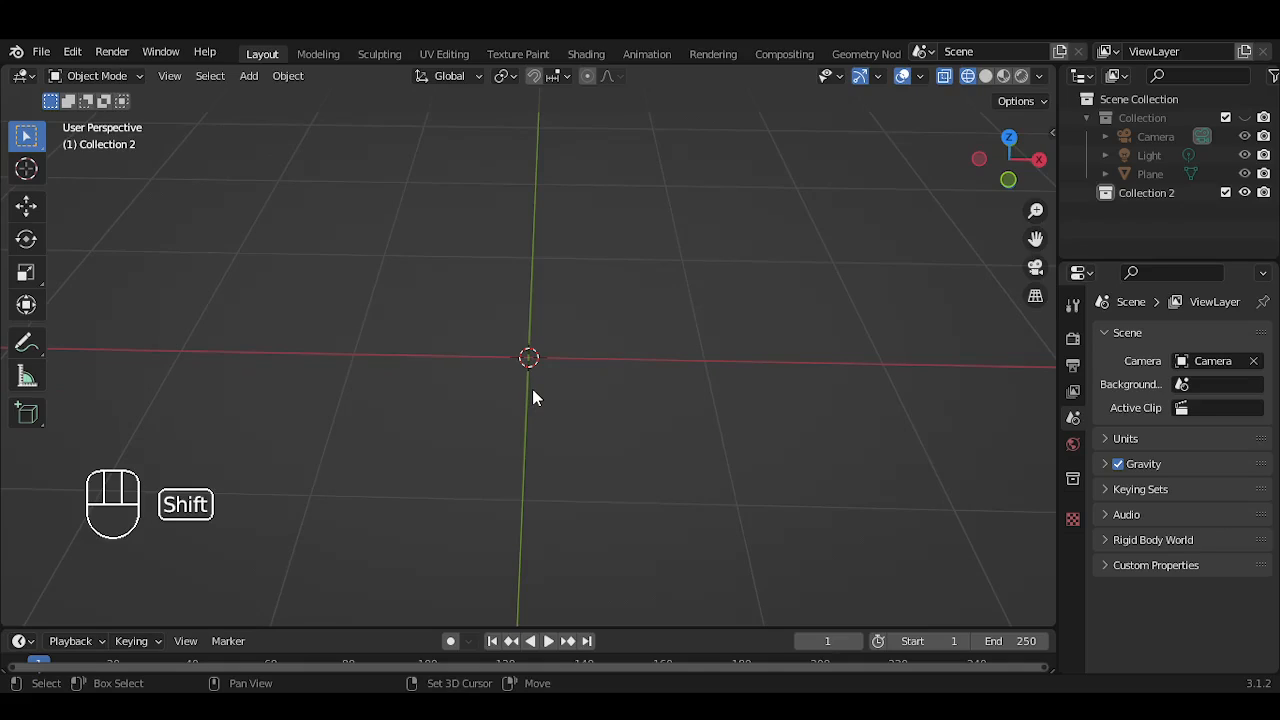
key(shift+a)
mouse_move(532, 308)
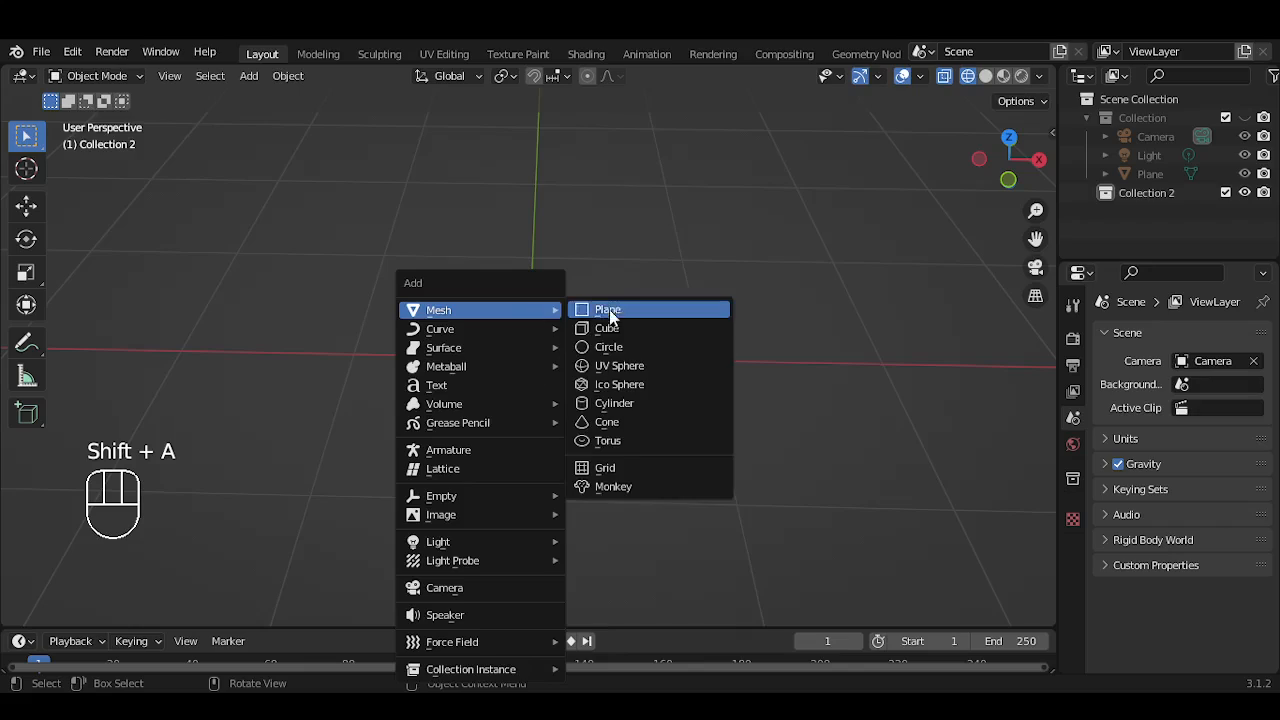
click(620, 329)
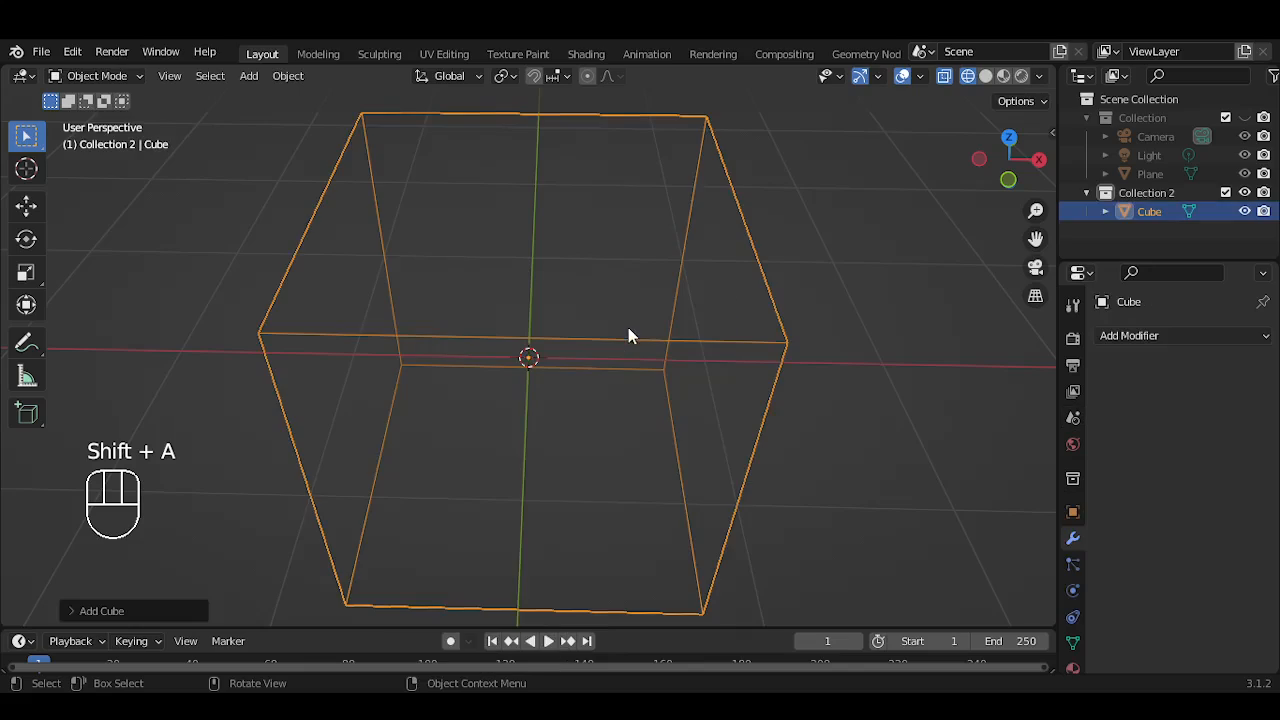
Preview the cube in rendered viewport shading and return the viewport to solid shading
click(987, 77)
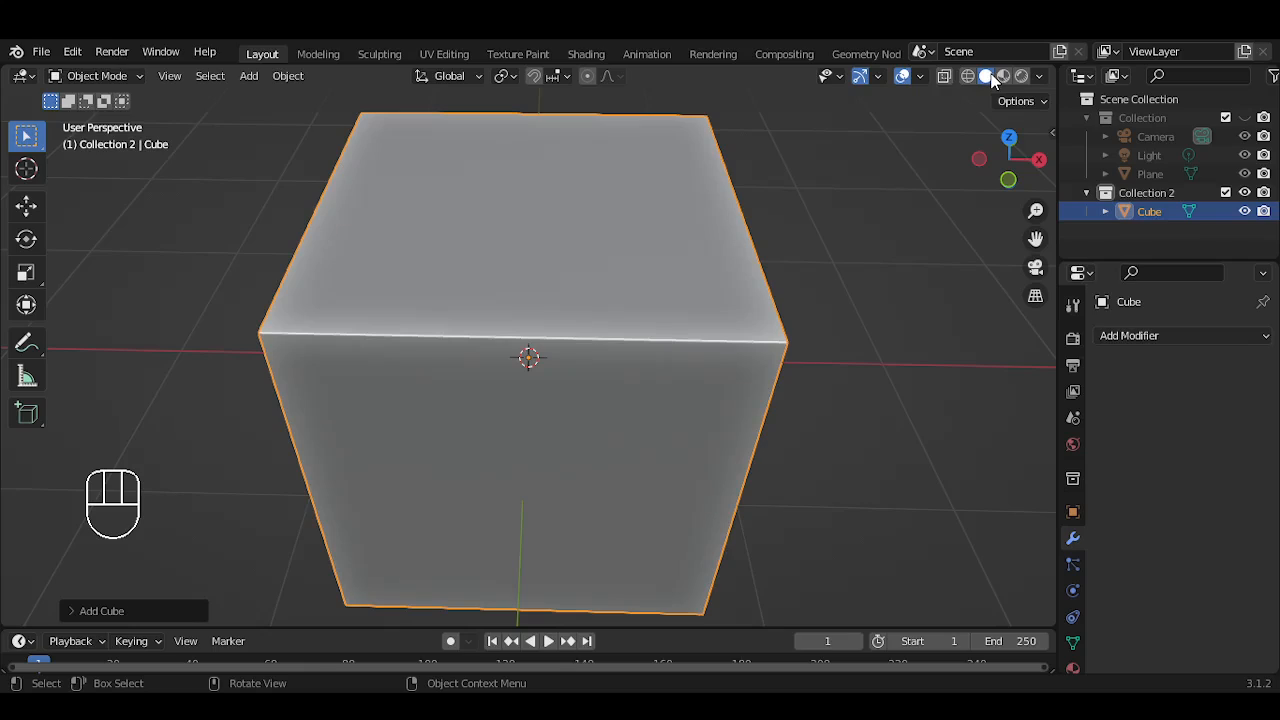
click(1022, 78)
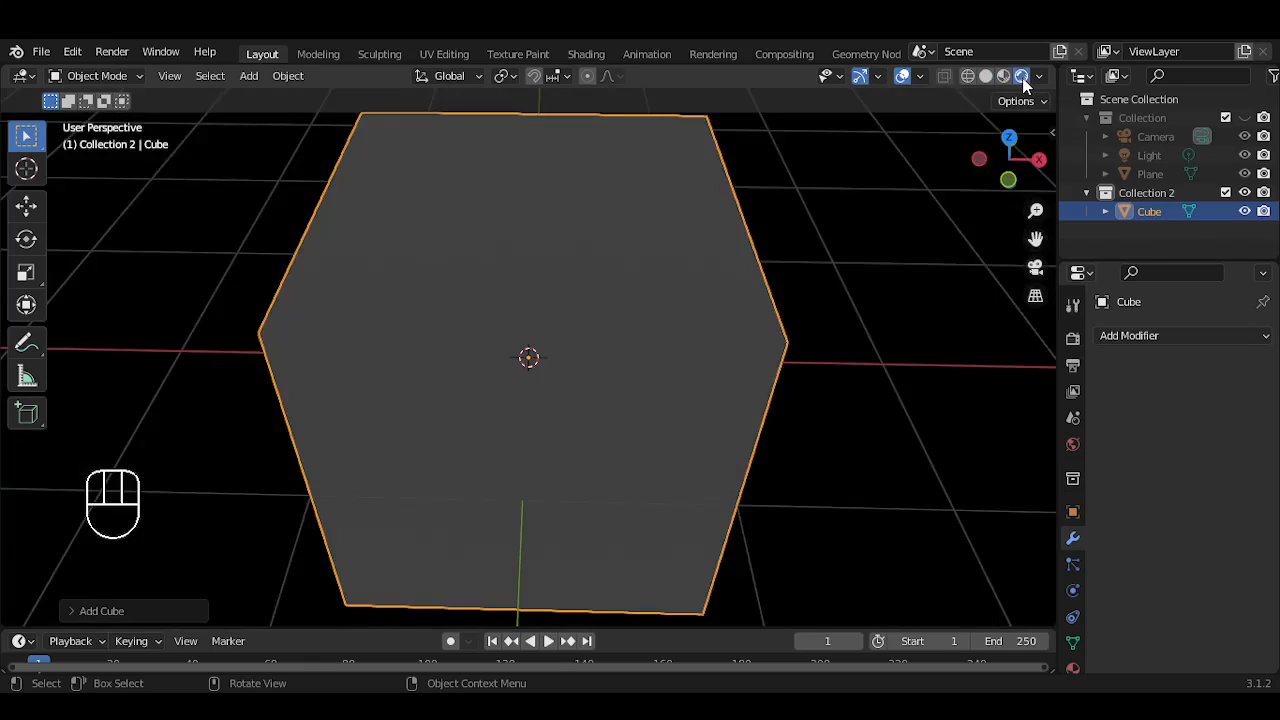
click(986, 77)
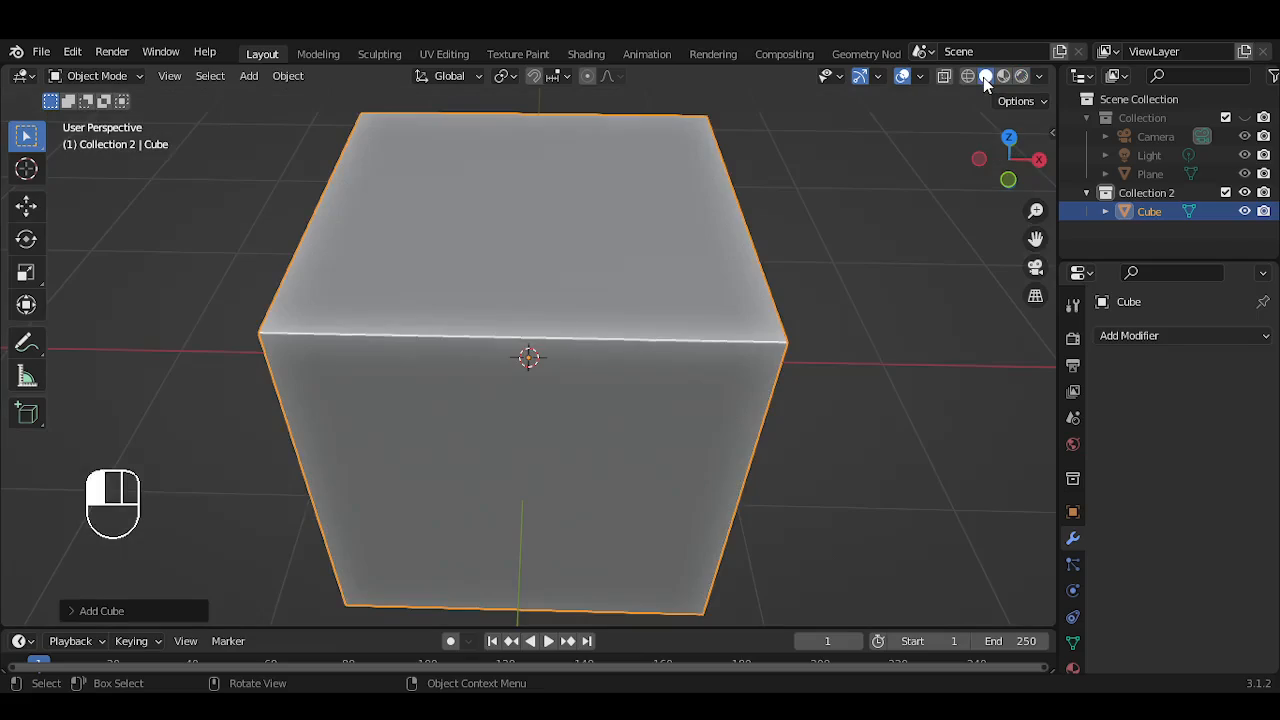
Set the solid shading color to Texture and turn on Backface Culling
click(1041, 77)
click(1040, 78)
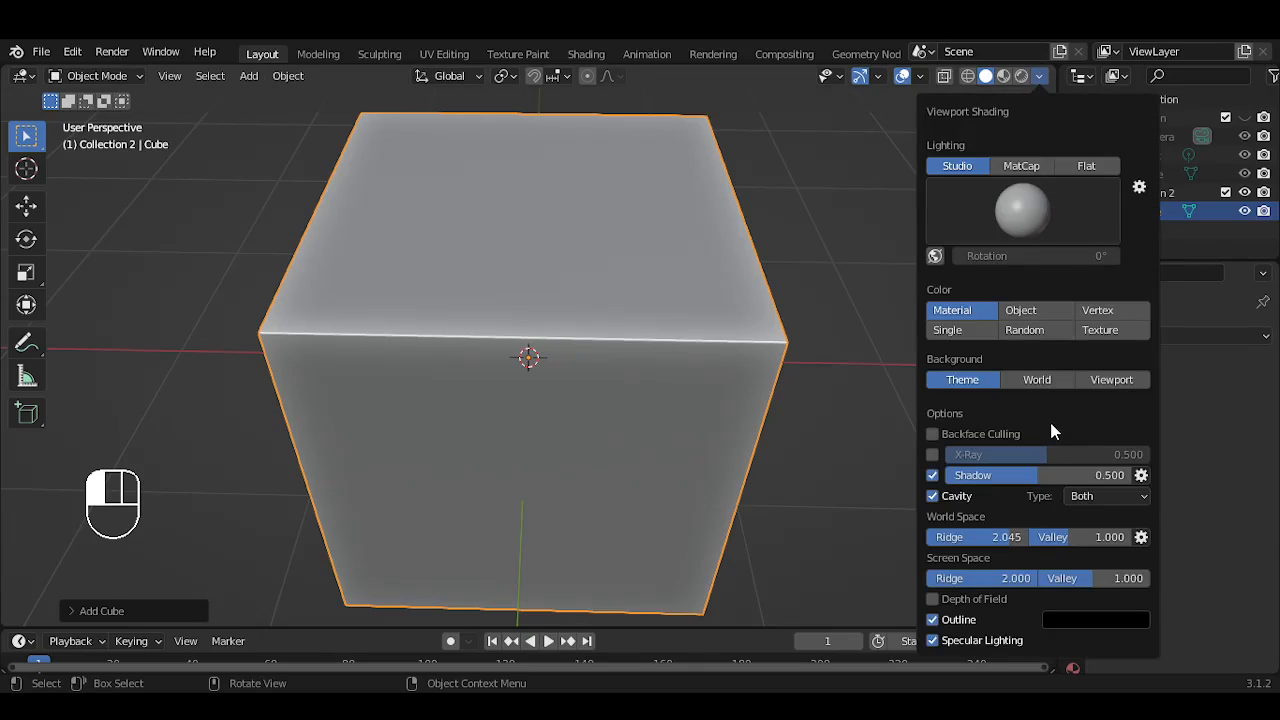
click(1100, 330)
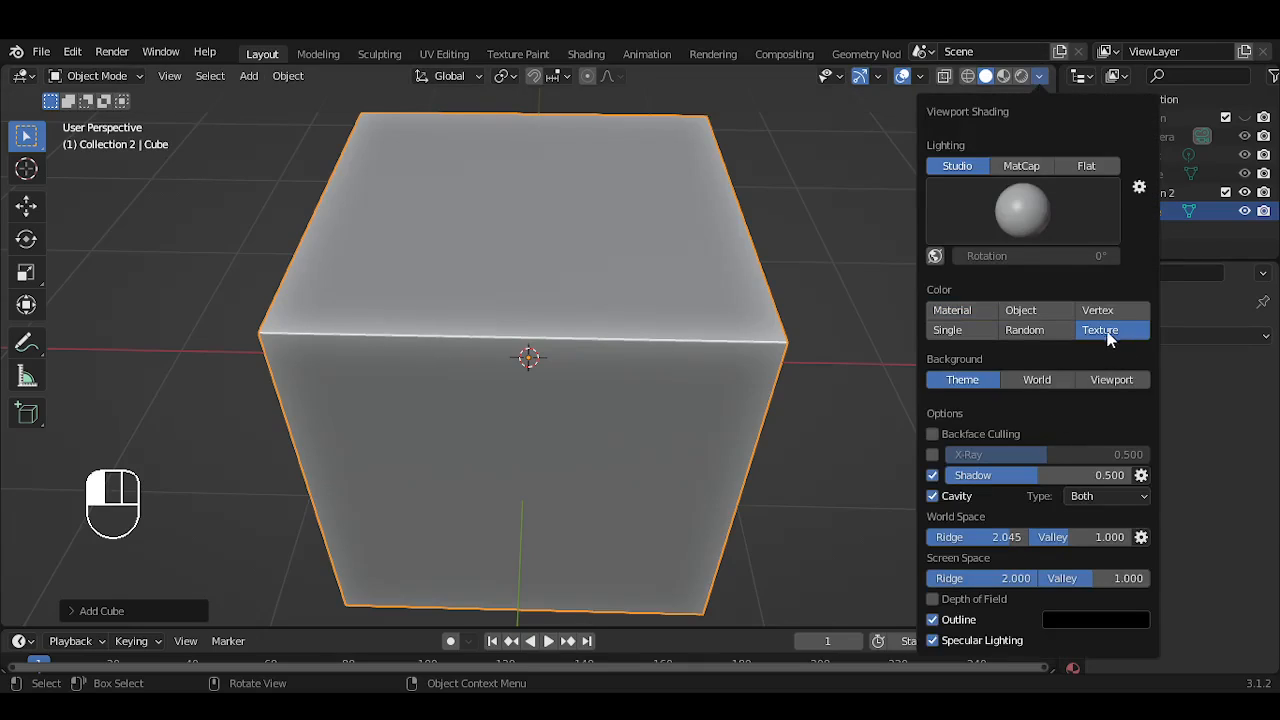
click(932, 436)
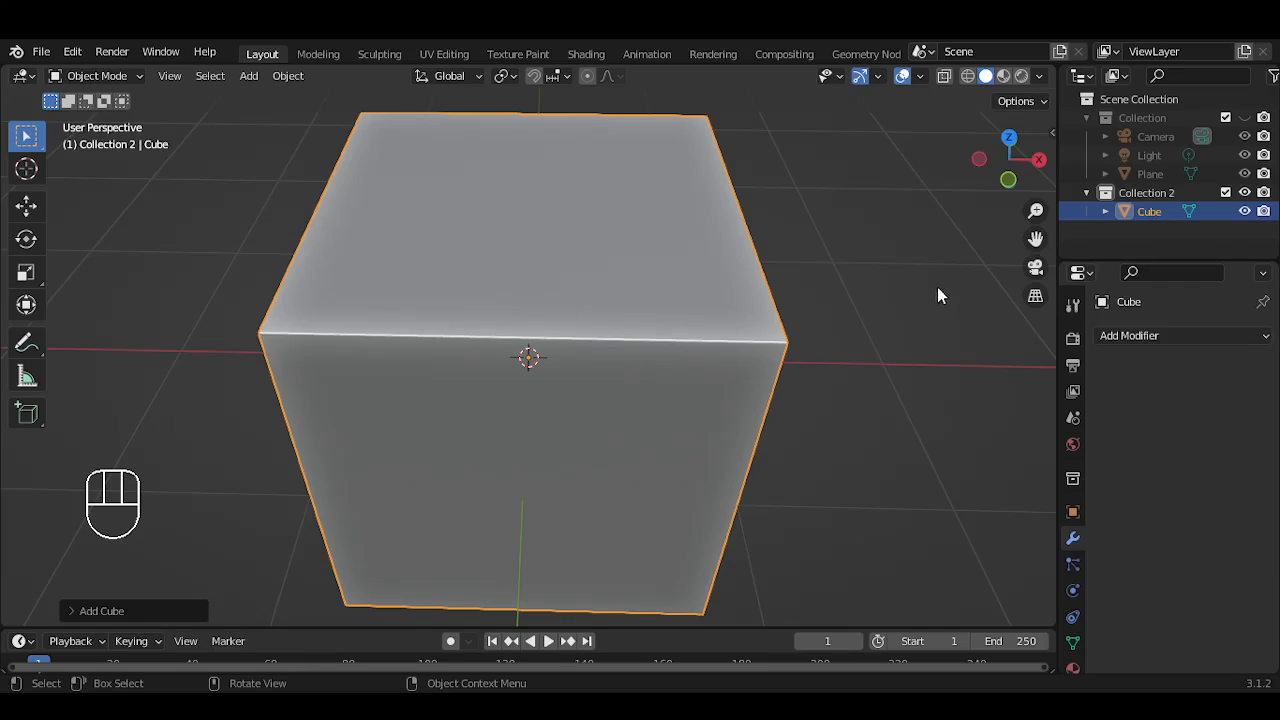
Toggle Shadow and Cavity off and back on, and set the cavity Ridge to 2.455 in world space and 2.0 in screen space
click(1040, 76)
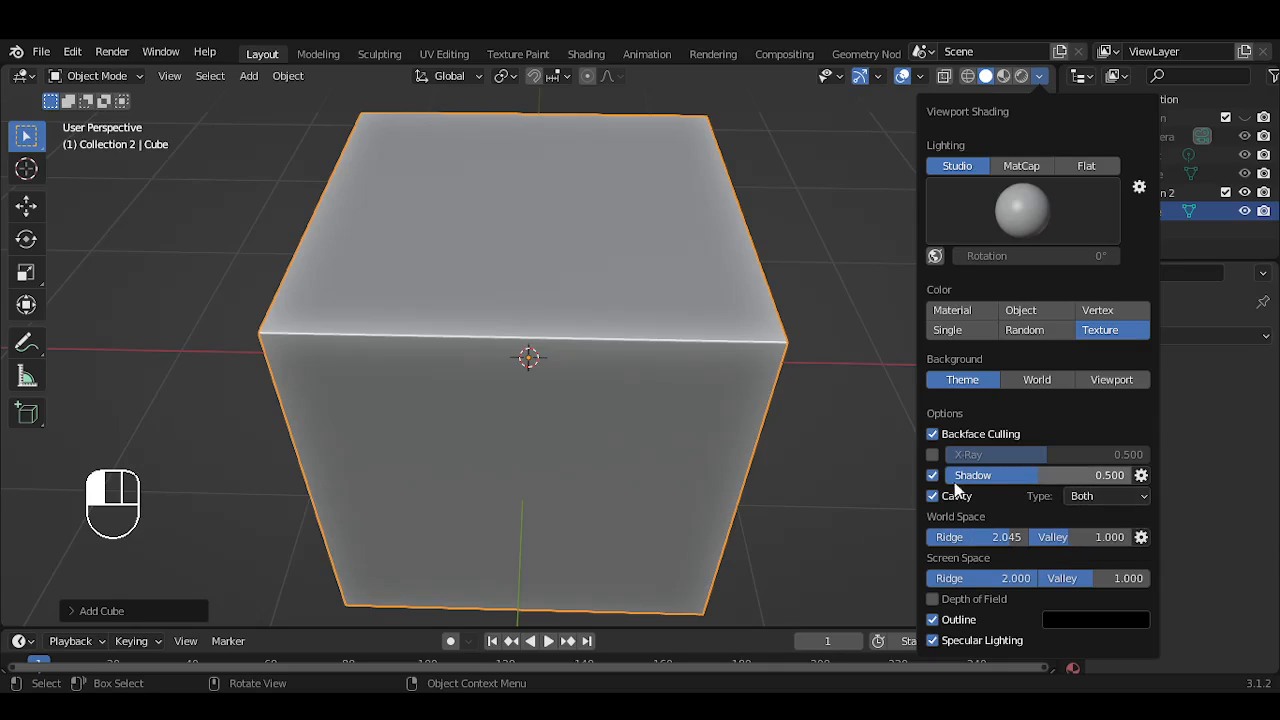
double_click(932, 477)
double_click(932, 497)
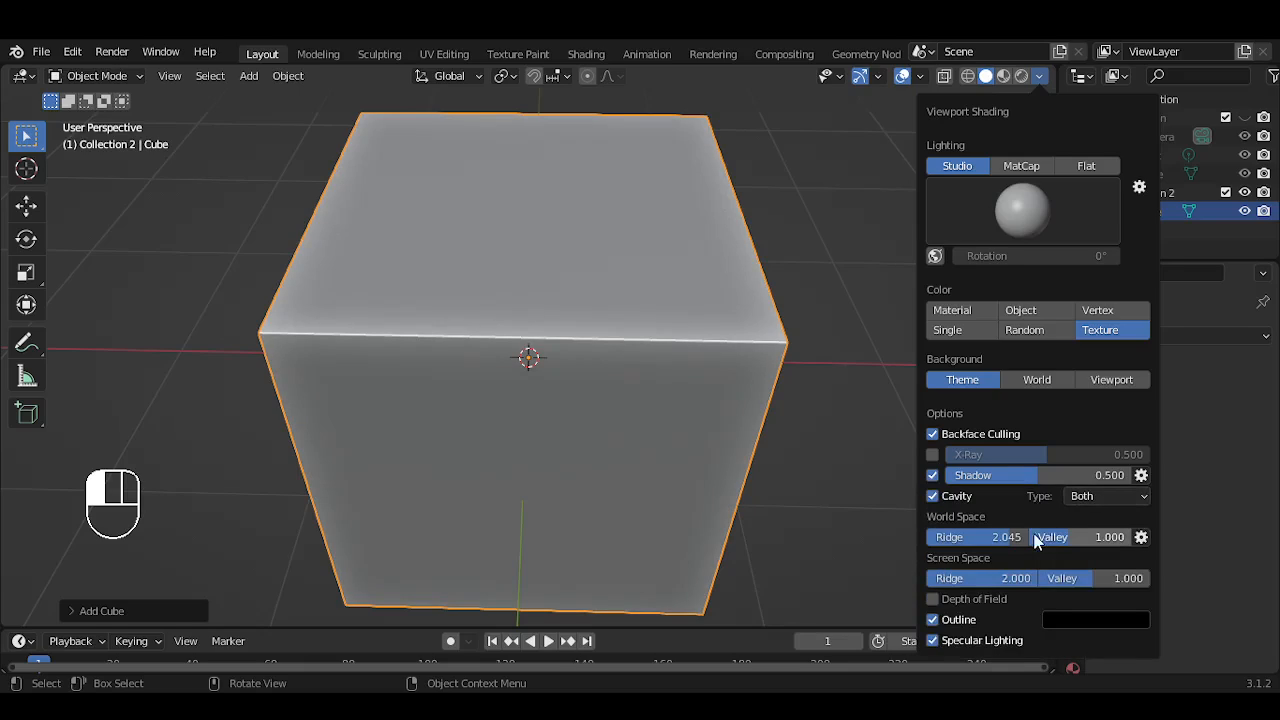
drag(993, 532, 1030, 553)
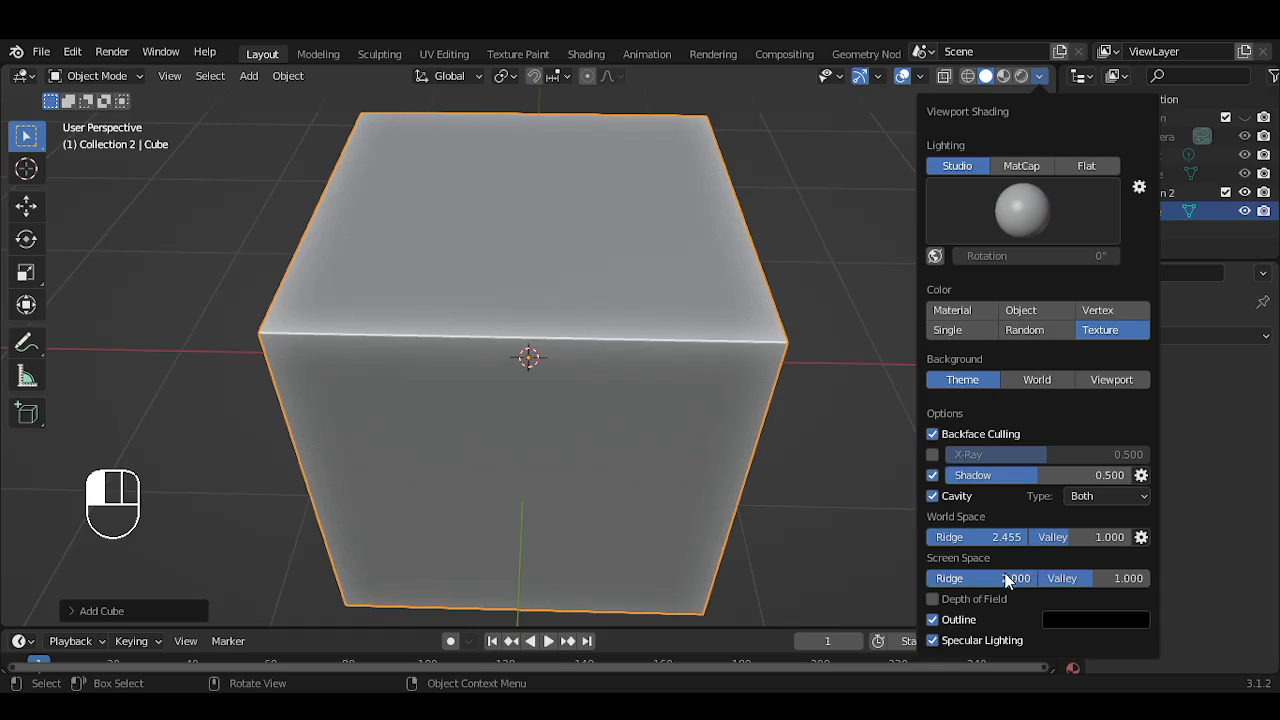
click(1004, 578)
text(2.0)
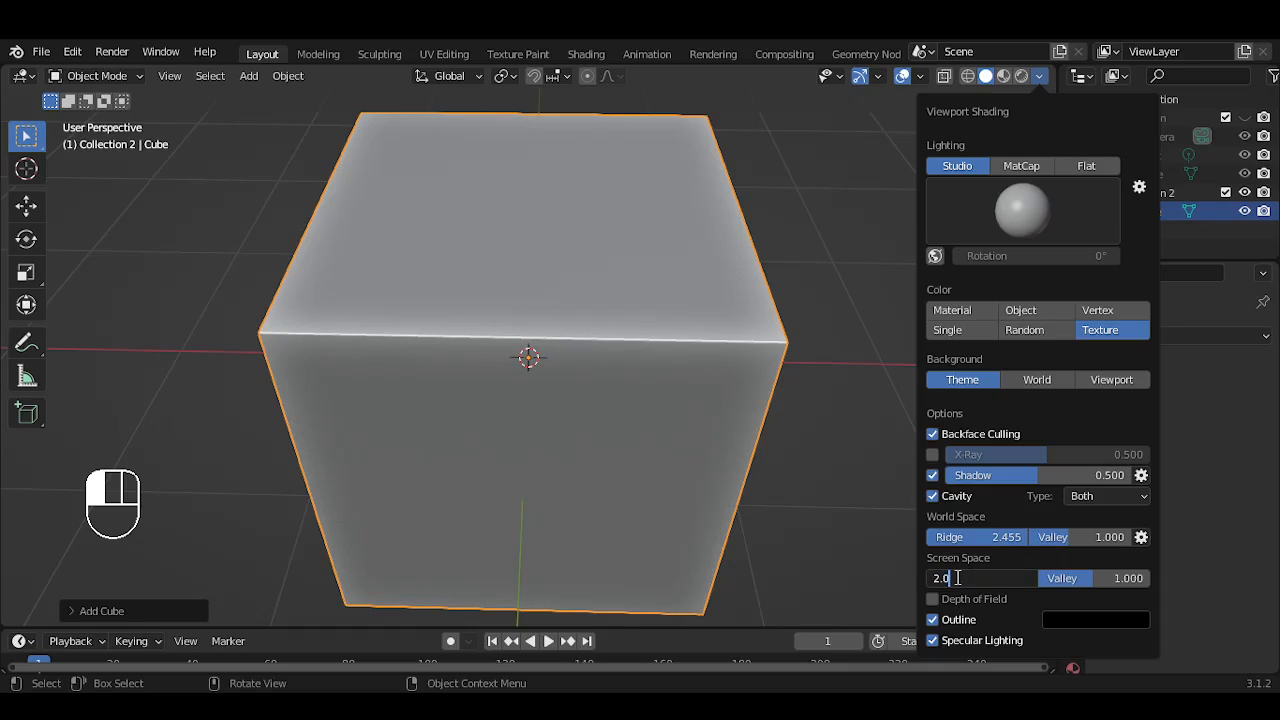
key(Return)
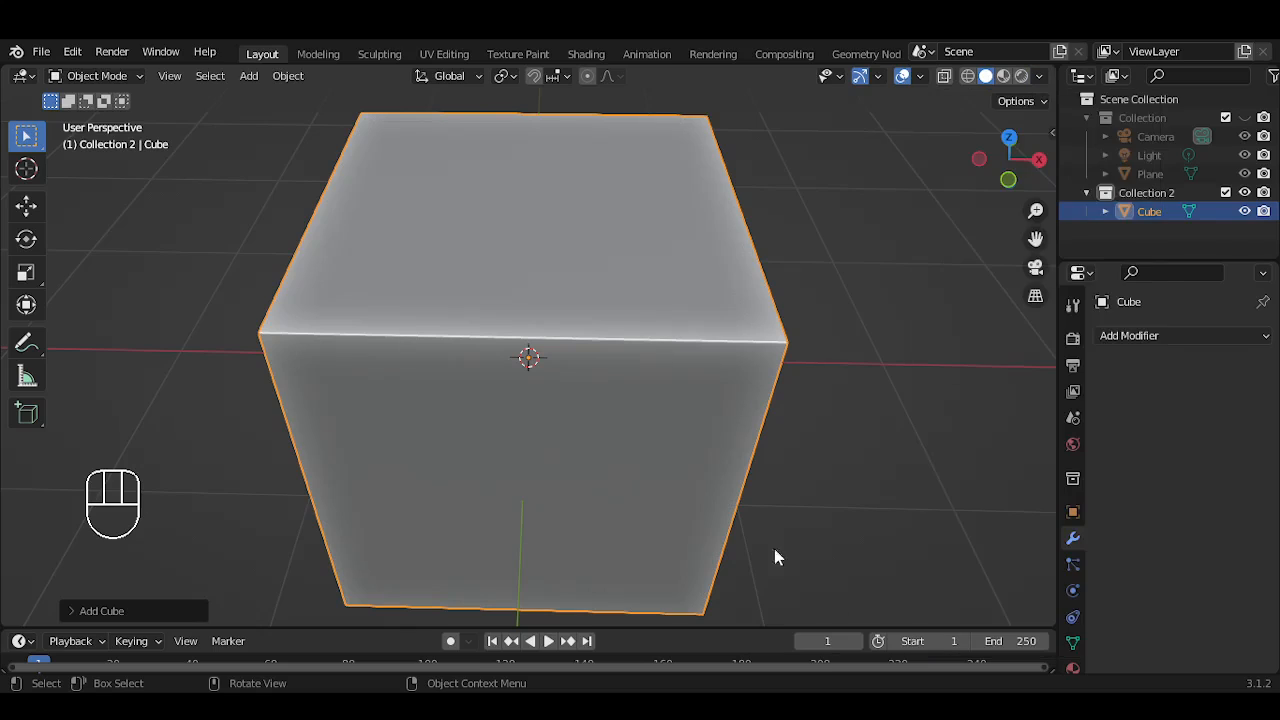
Put the cube in Edit Mode and clear the full selection so that only its top face is selected
scroll(672, 373, down, 2)
middle_drag(643, 249, 766, 385)
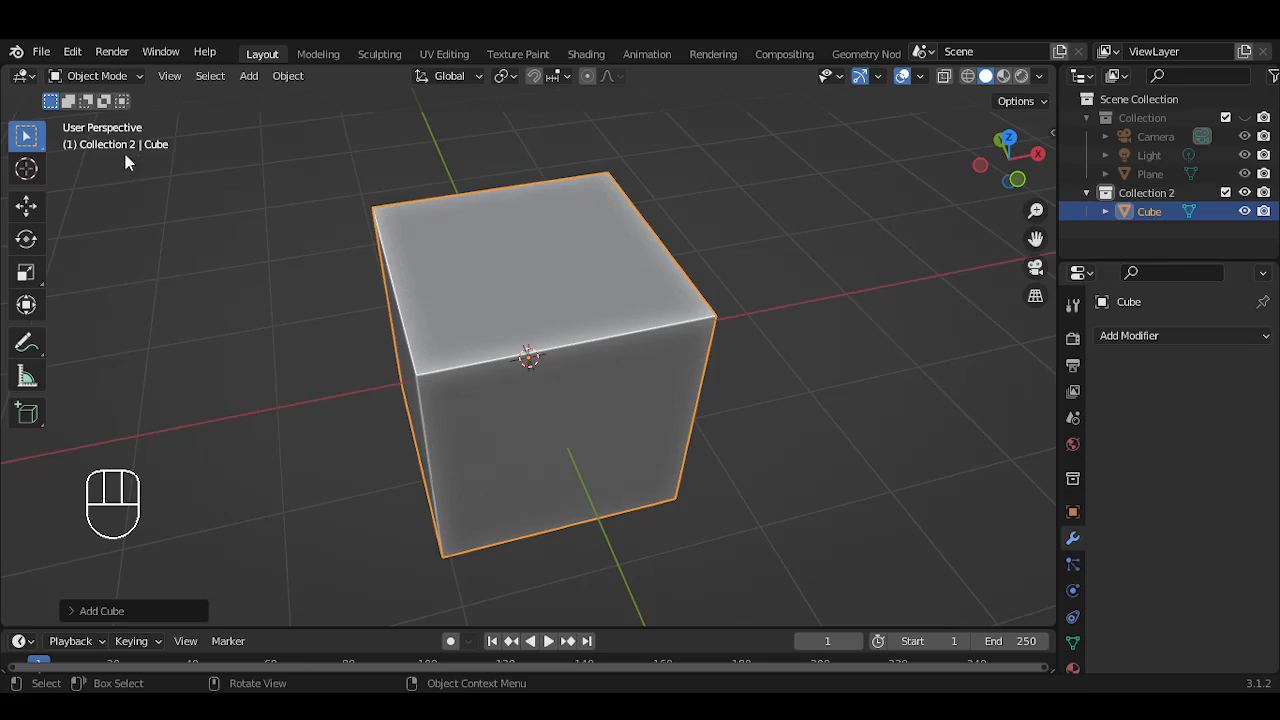
click(123, 77)
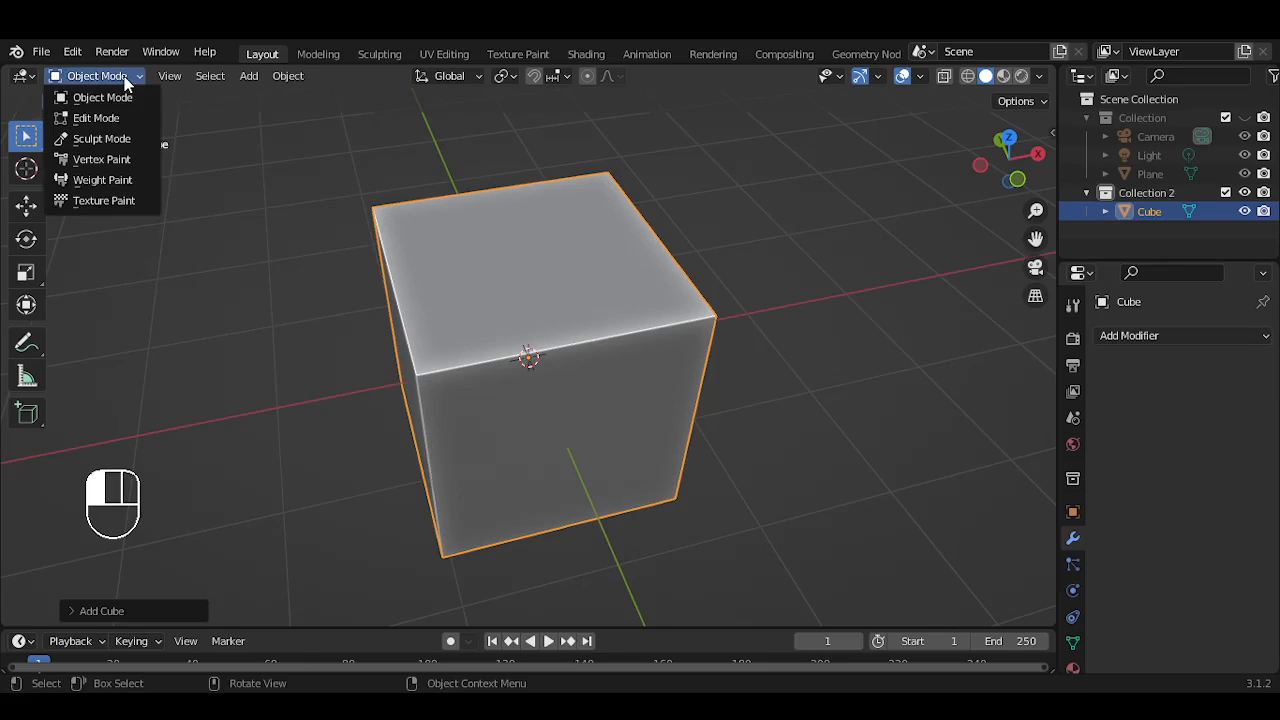
click(96, 118)
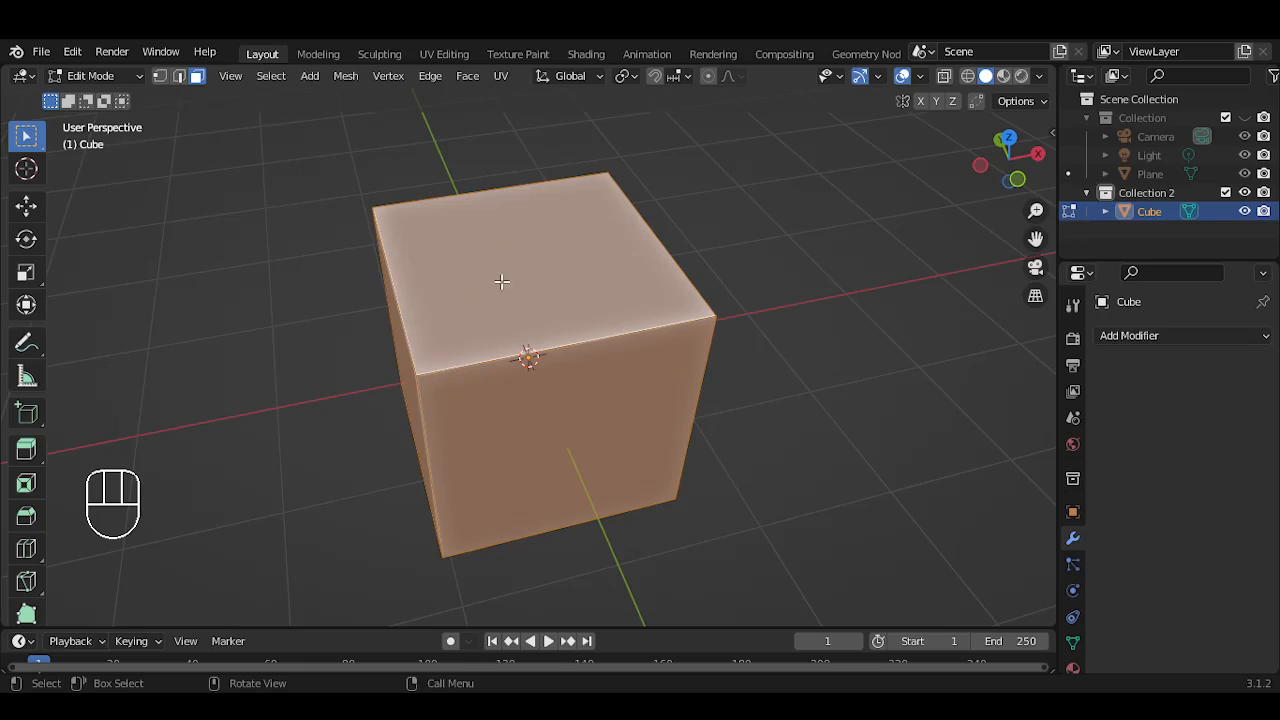
key(alt+a)
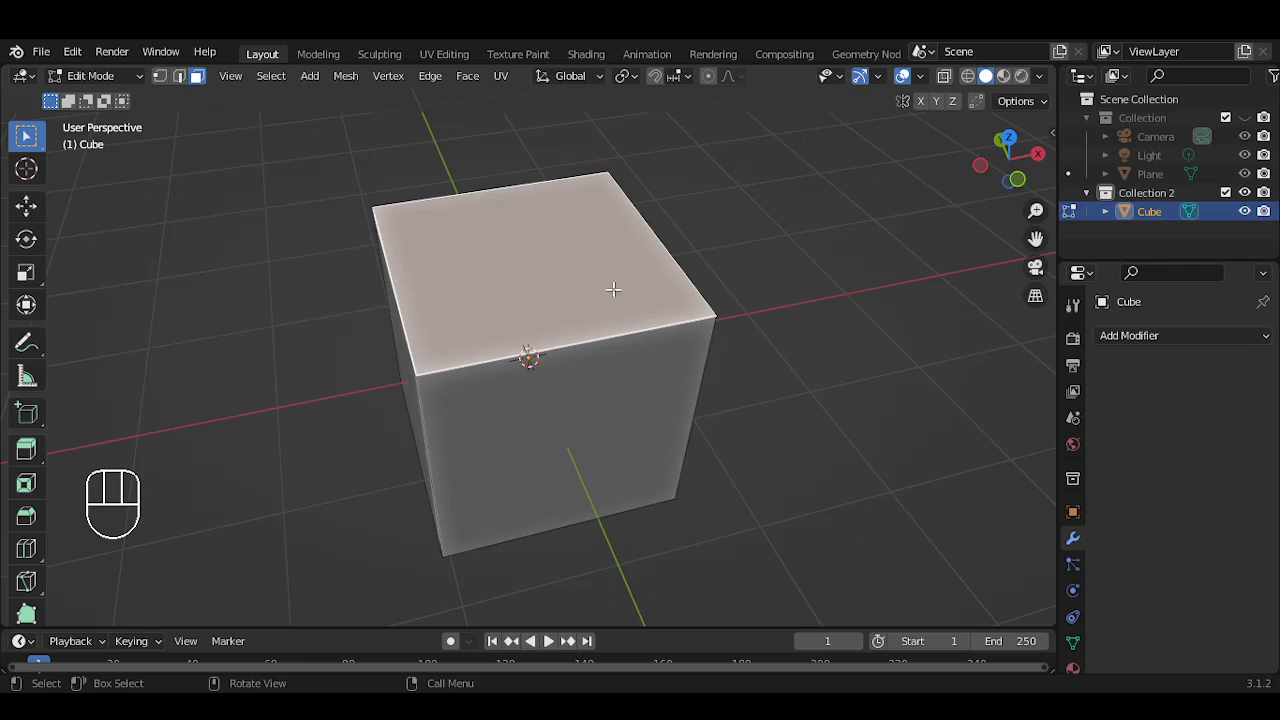
Toggle the cube between Object Mode and Edit Mode twice, ending in Edit Mode
key(Tab)
key(Tab)
key(Tab)
key(Tab)
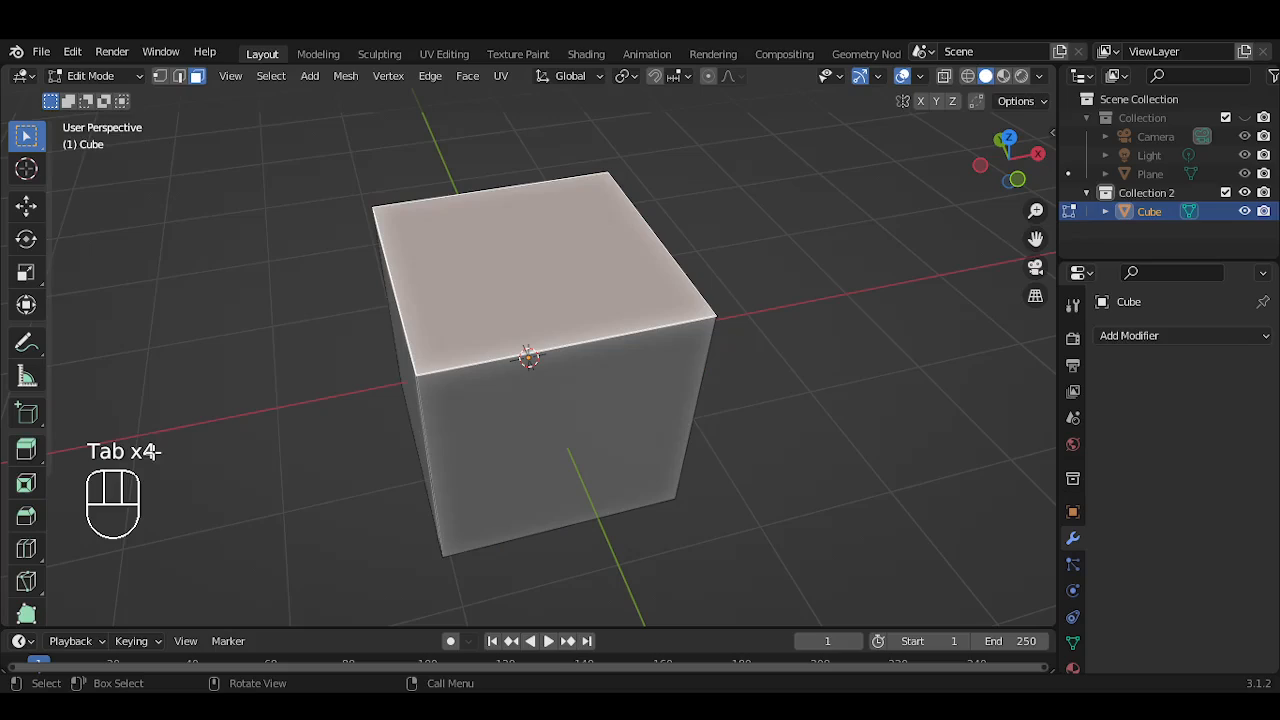
Select and deselect all of the cube's faces repeatedly, ending with nothing selected
key(a)
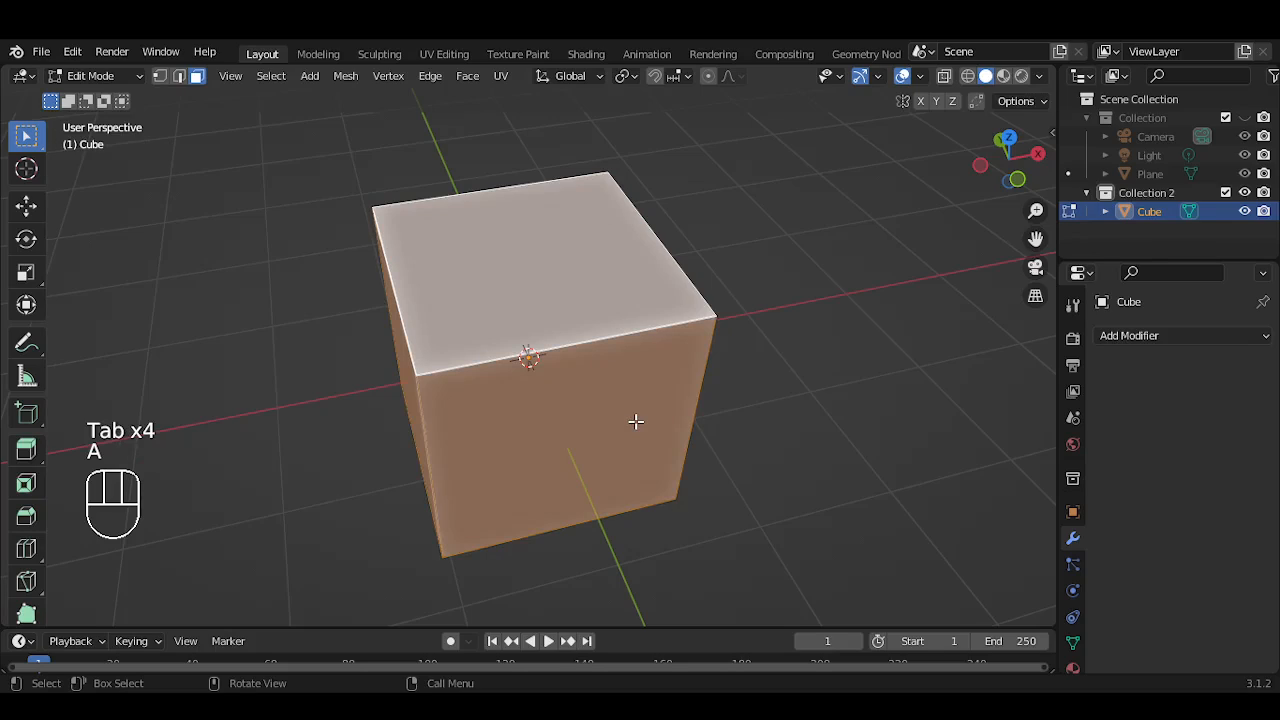
key(a)
key(a)
key(a)
key(a)
key(a)
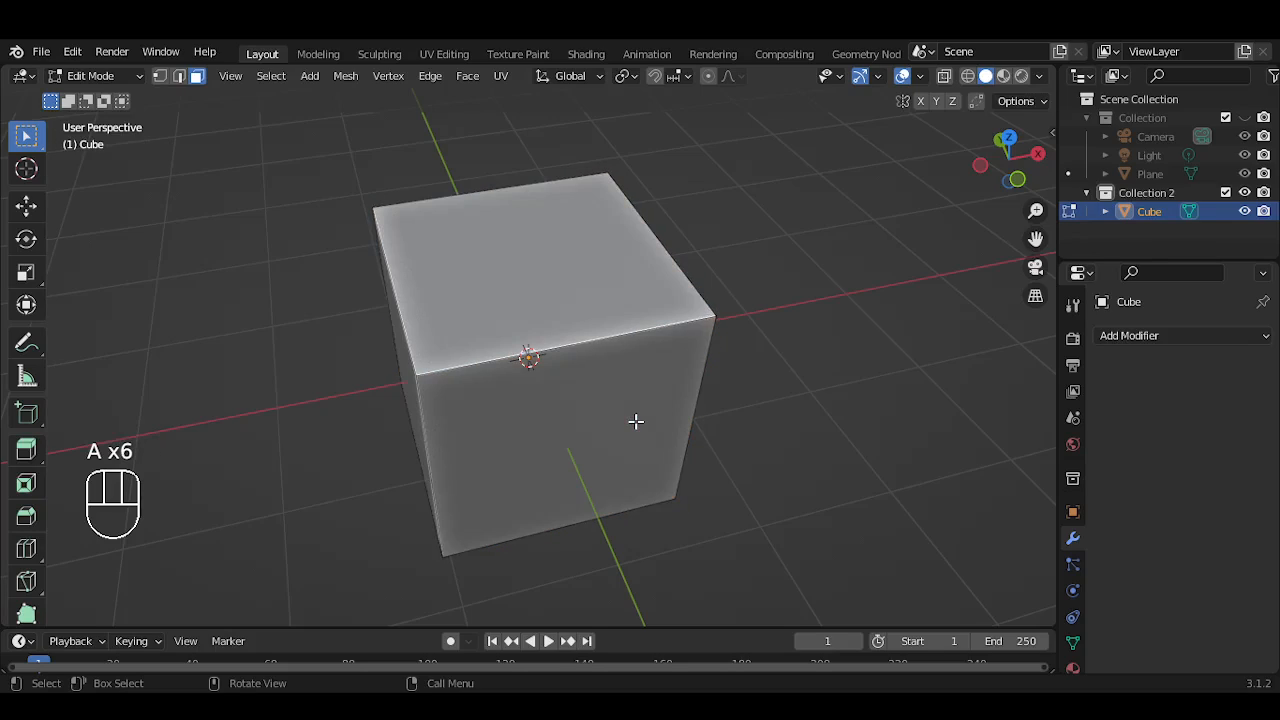
key(a)
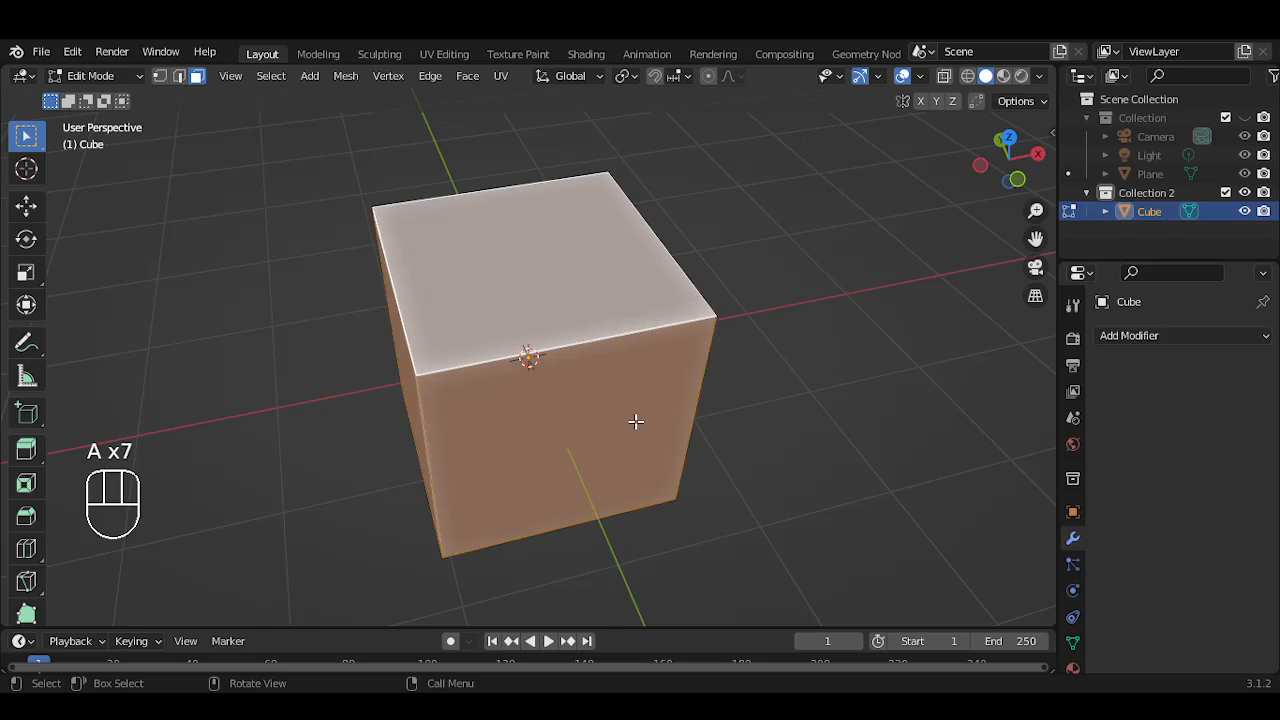
key(alt+a)
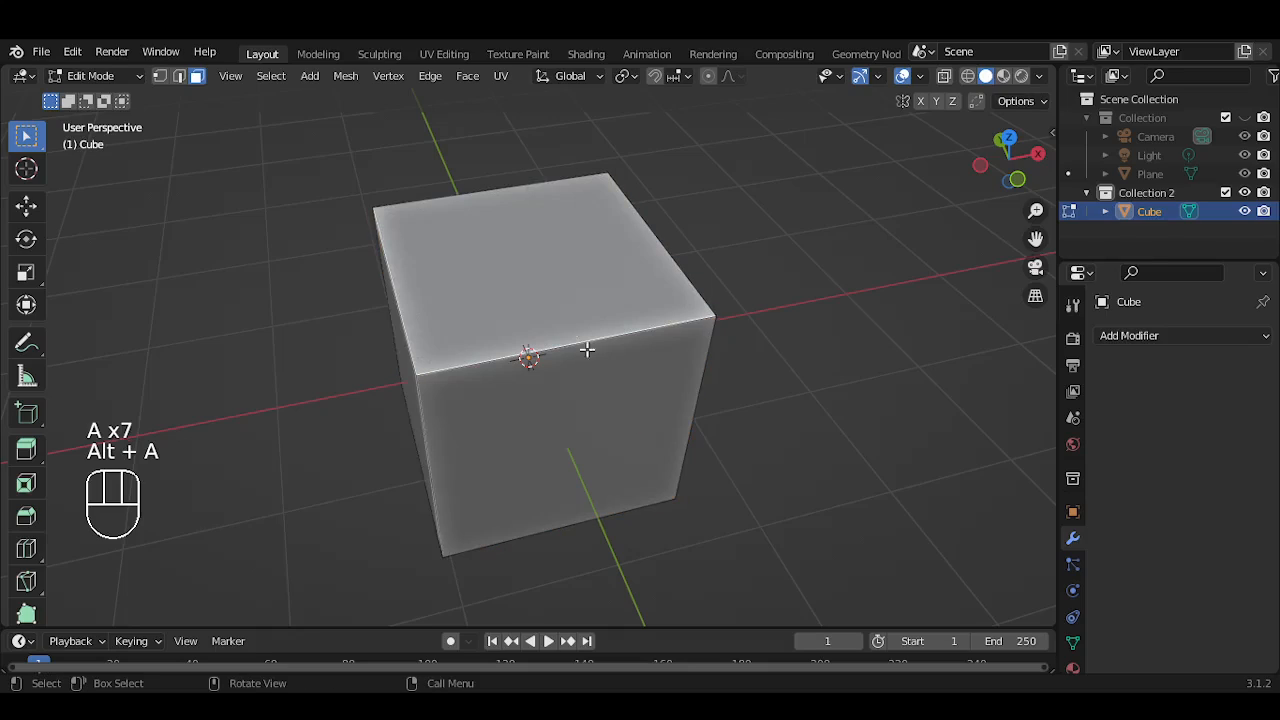
Select the cube's top face together with its adjoining front face
click(543, 278)
shift+click(594, 449)
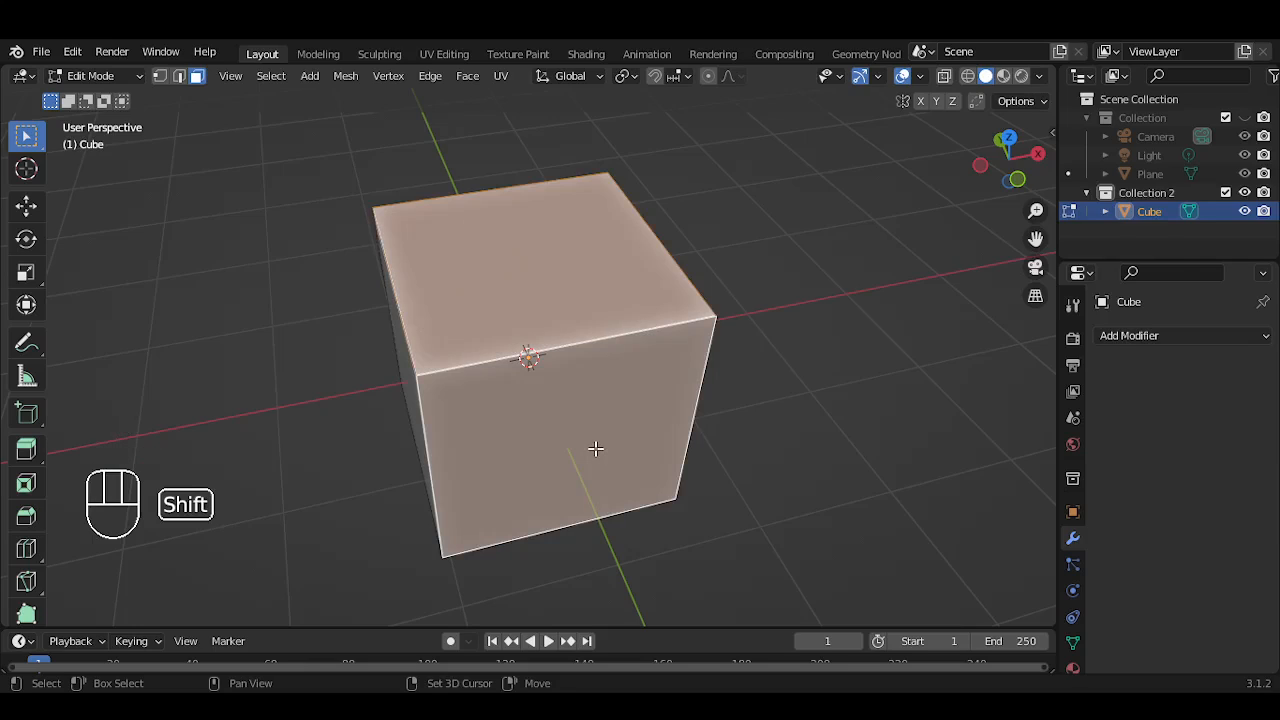
middle_drag(710, 445, 786, 429)
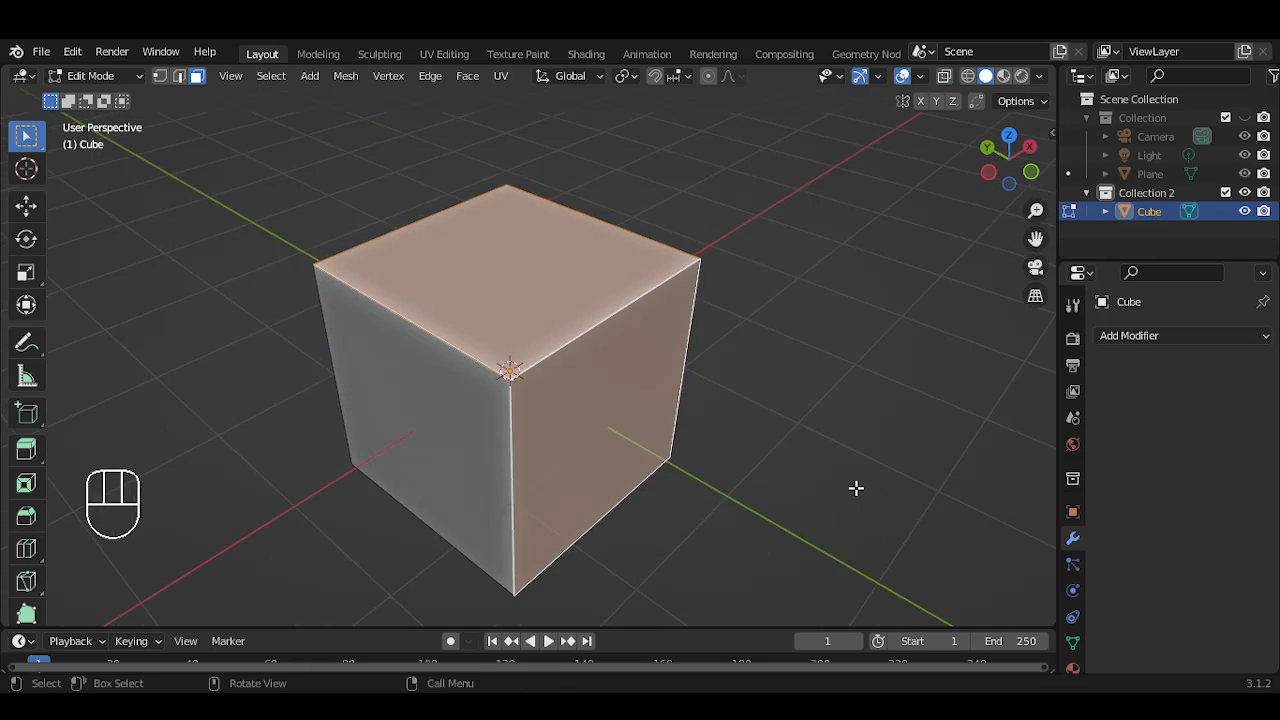
Try insetting the selected top and front faces together as one joined region
key(i)
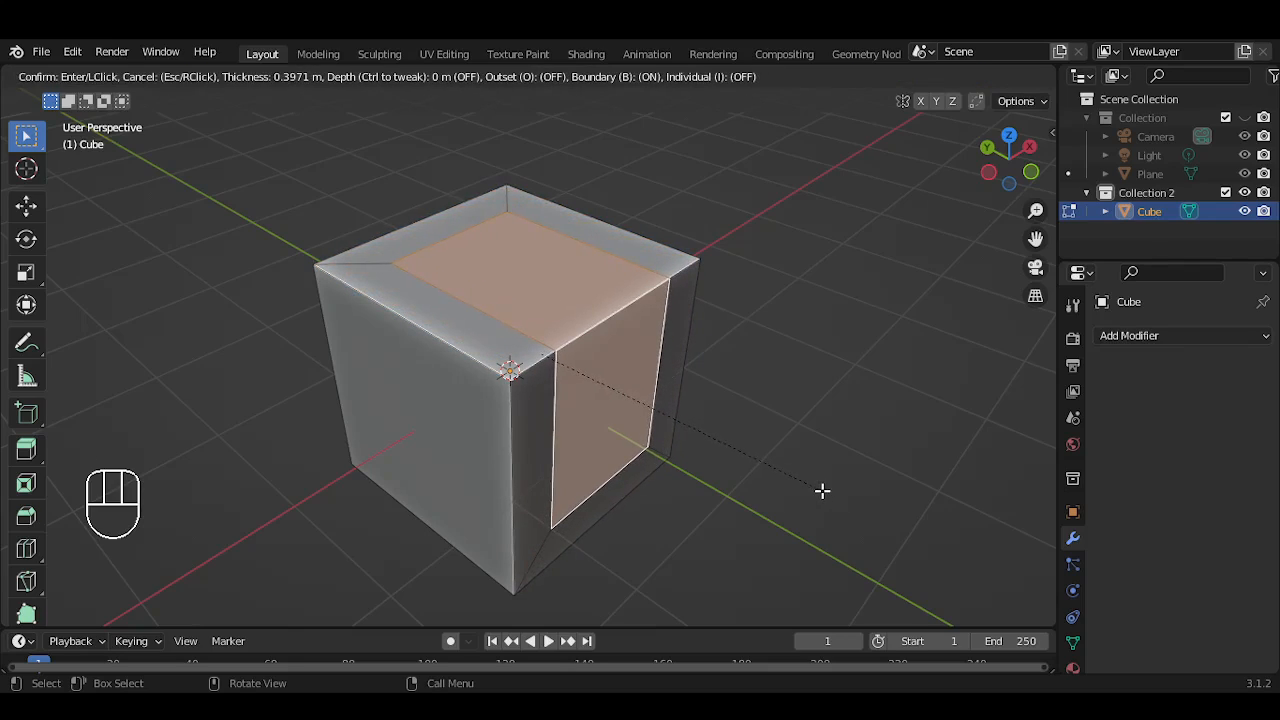
click(806, 477)
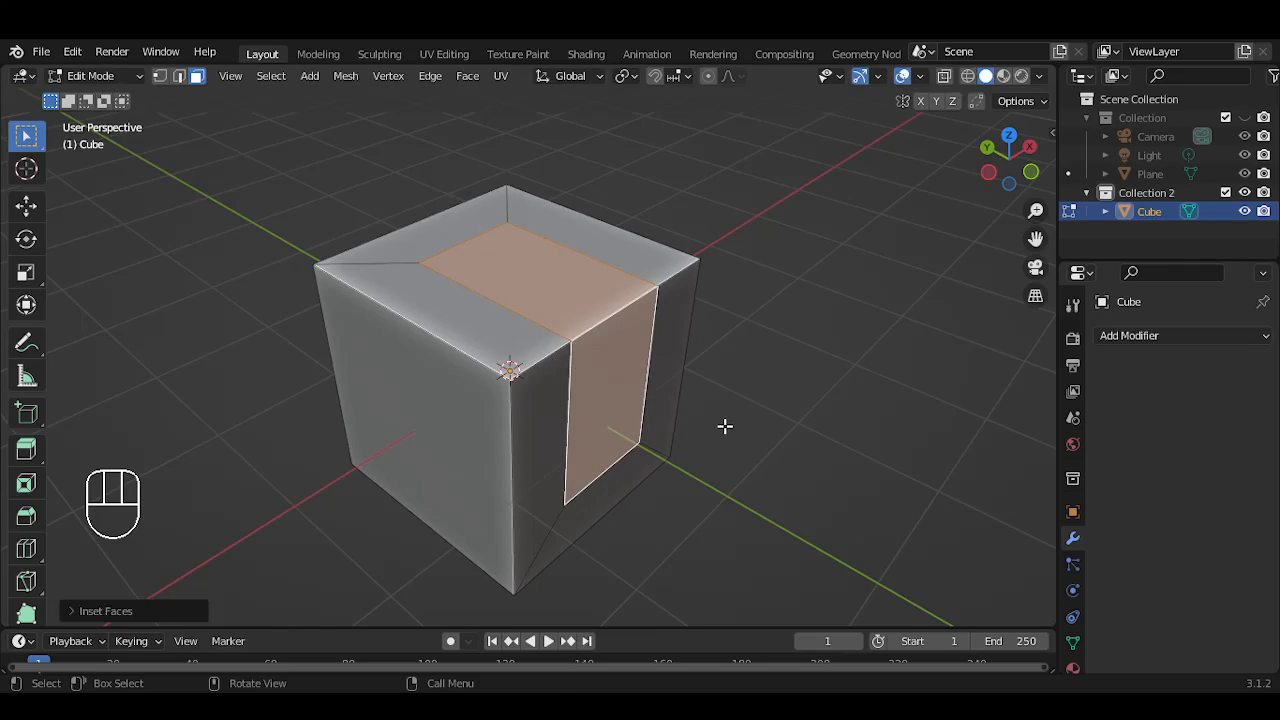
key(ctrl+z)
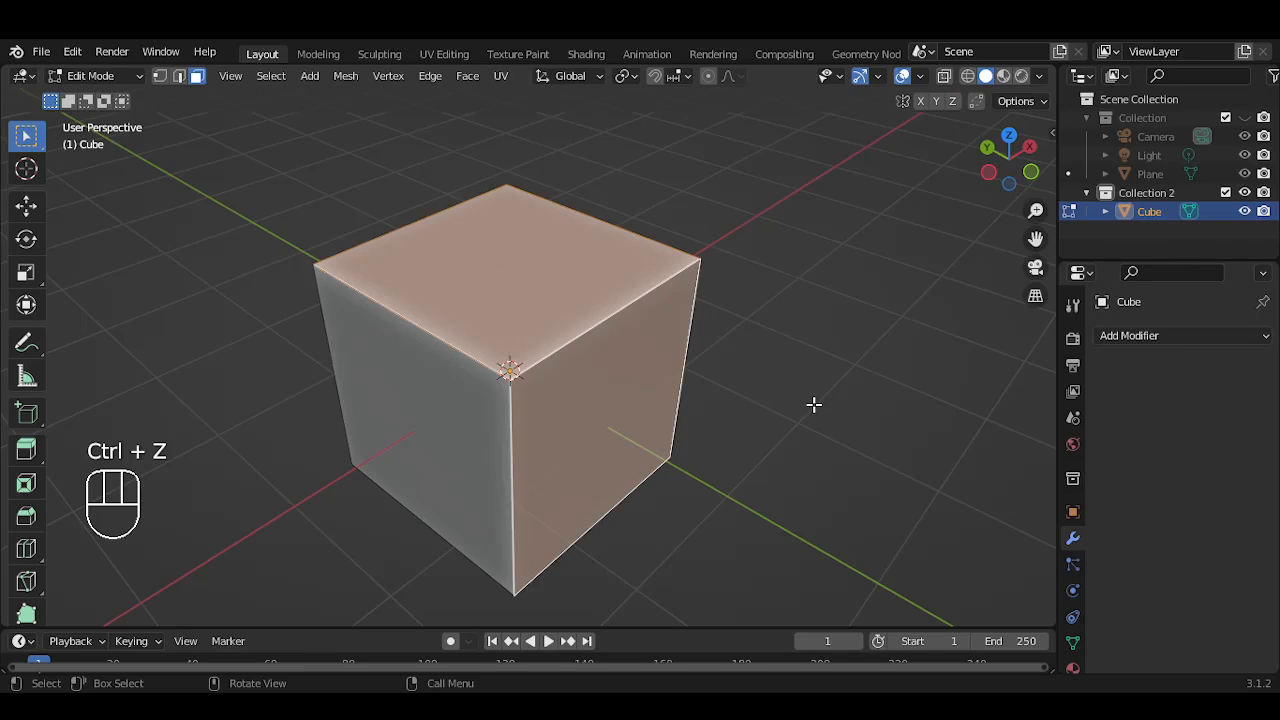
Inset the selected top and front faces individually with a thickness of about 0.28 m
key(i)
key(i)
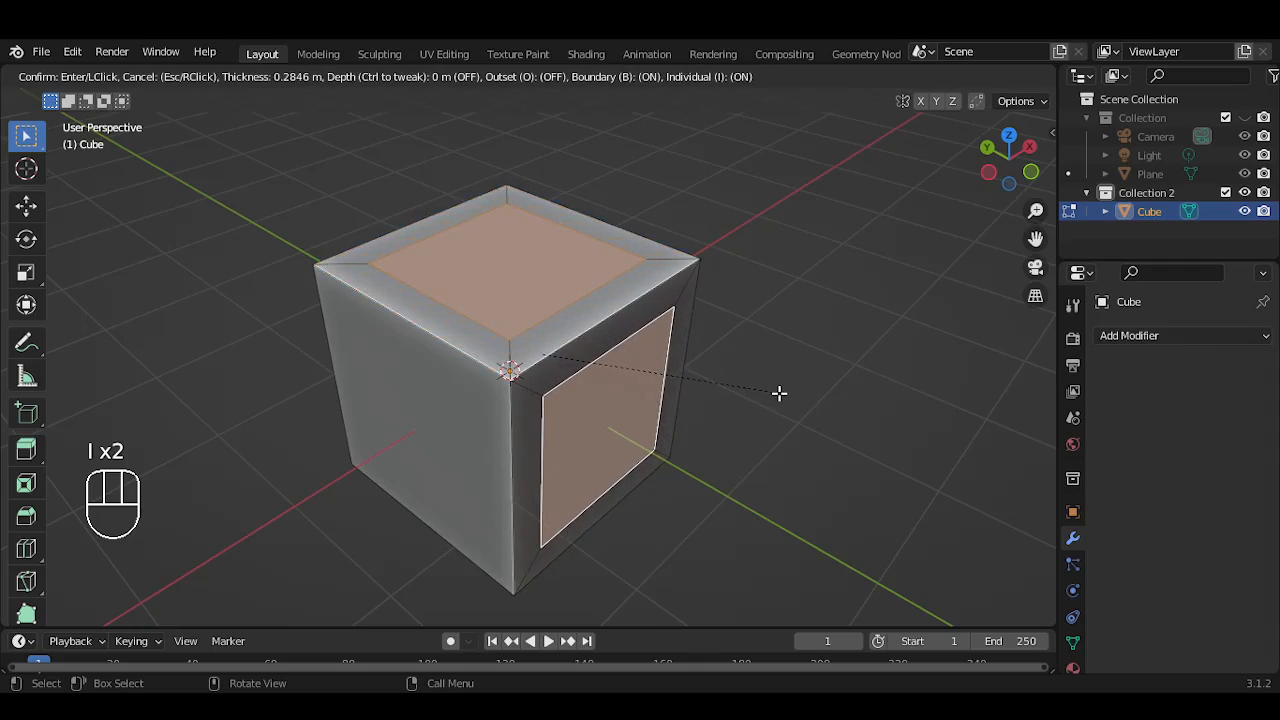
click(779, 393)
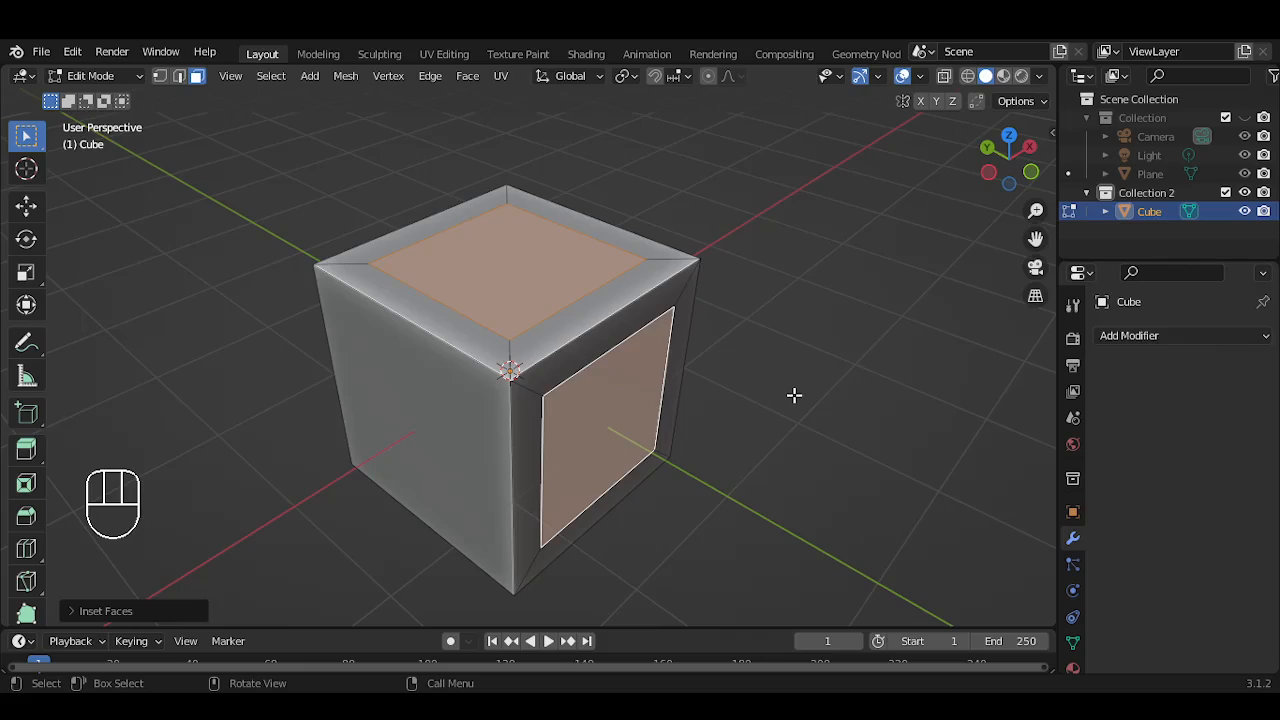
Examine the Transform Pivot Point options, keeping Median Point as the pivot
click(626, 77)
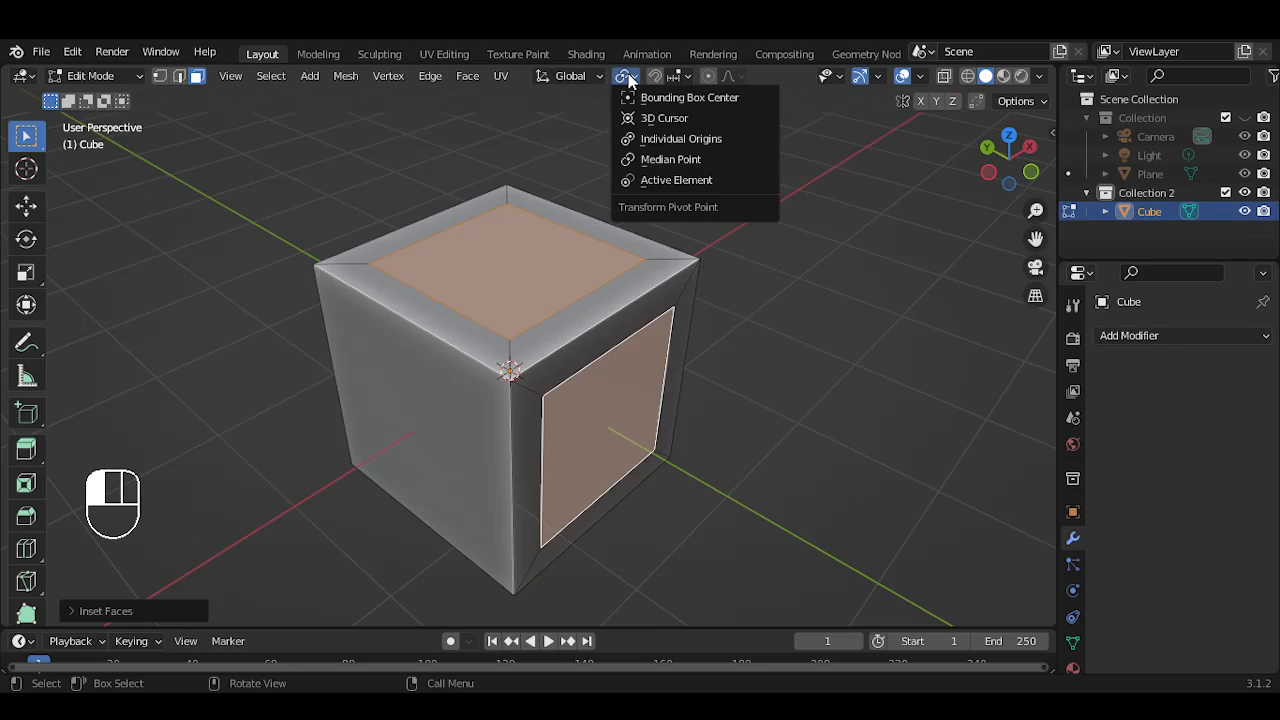
click(628, 80)
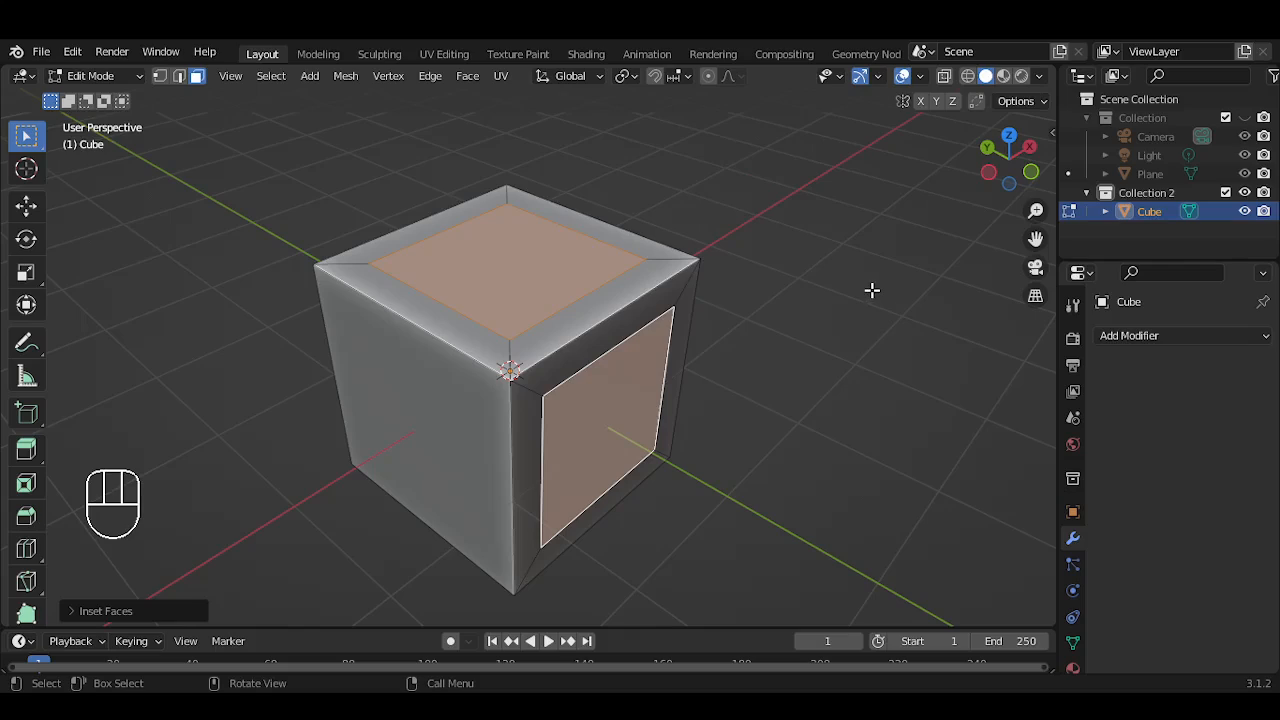
key(period)
key(period)
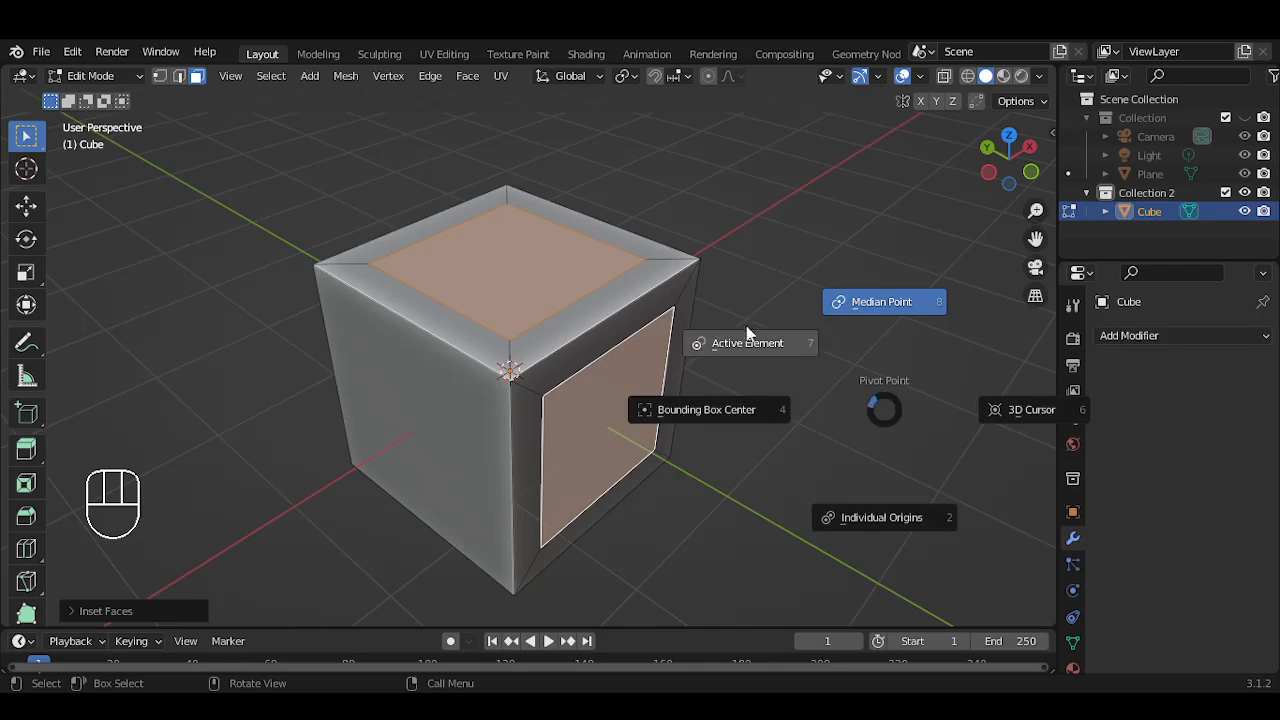
click(749, 466)
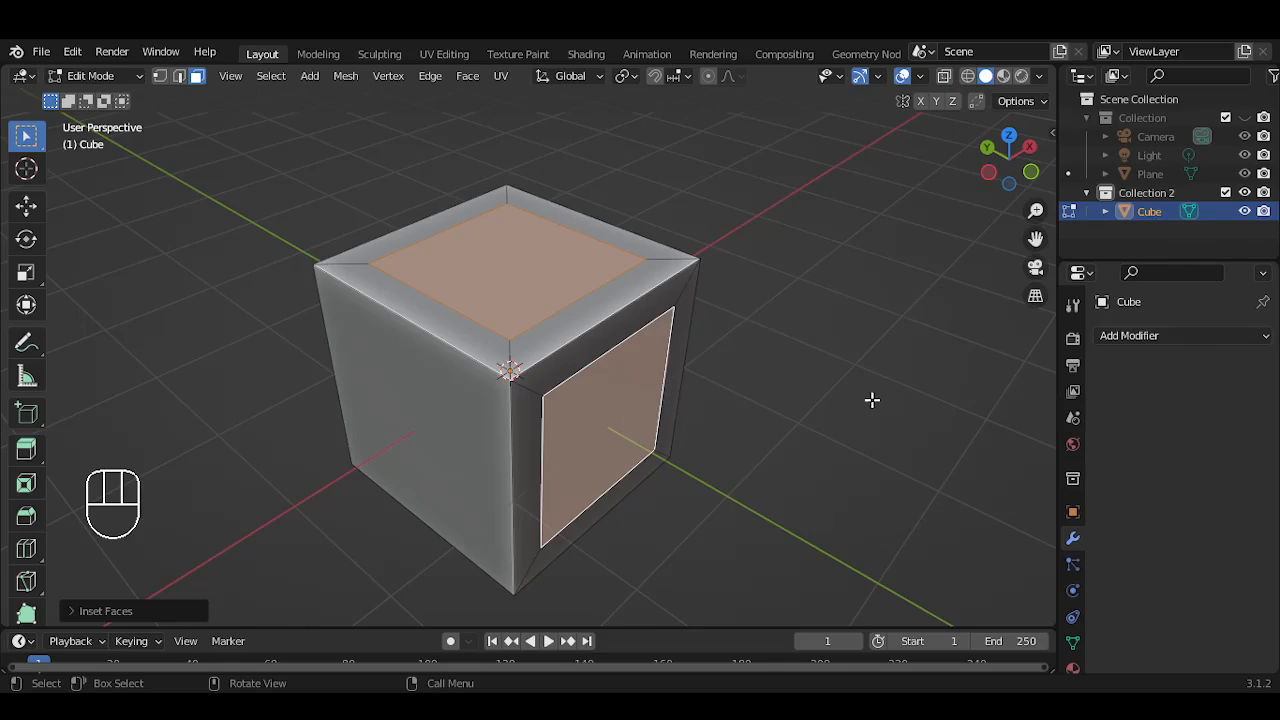
key(period)
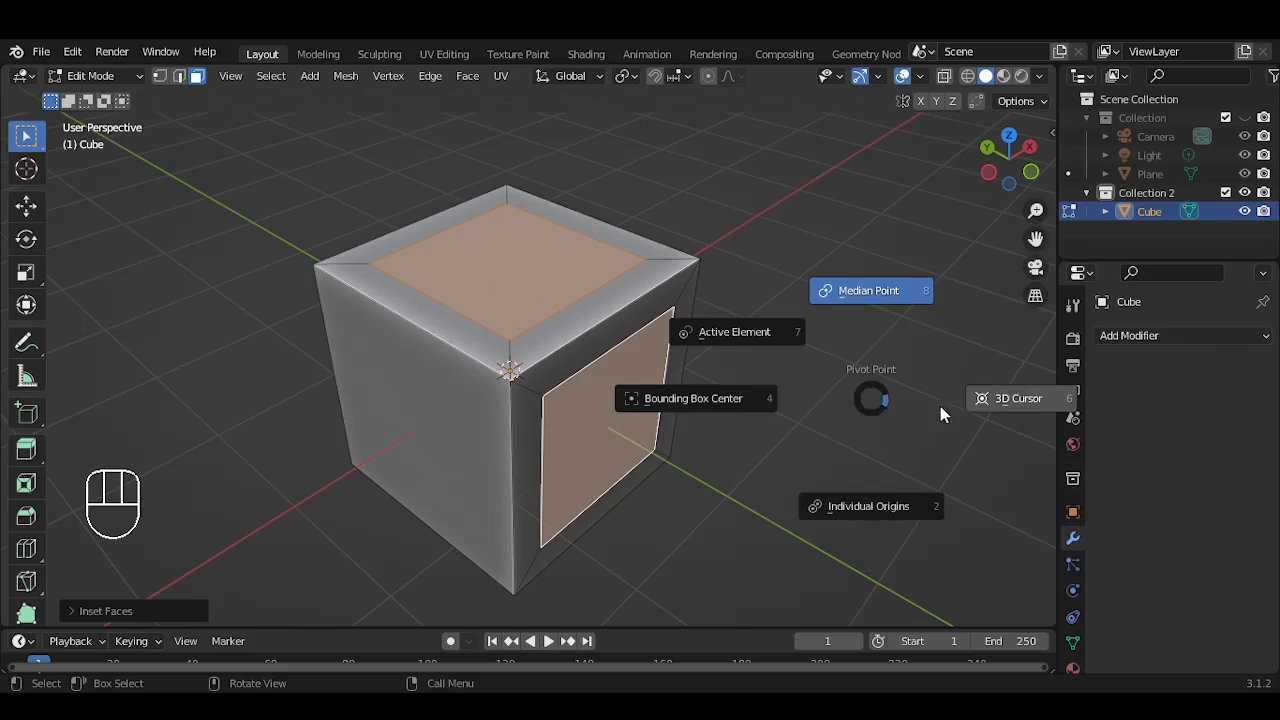
click(862, 502)
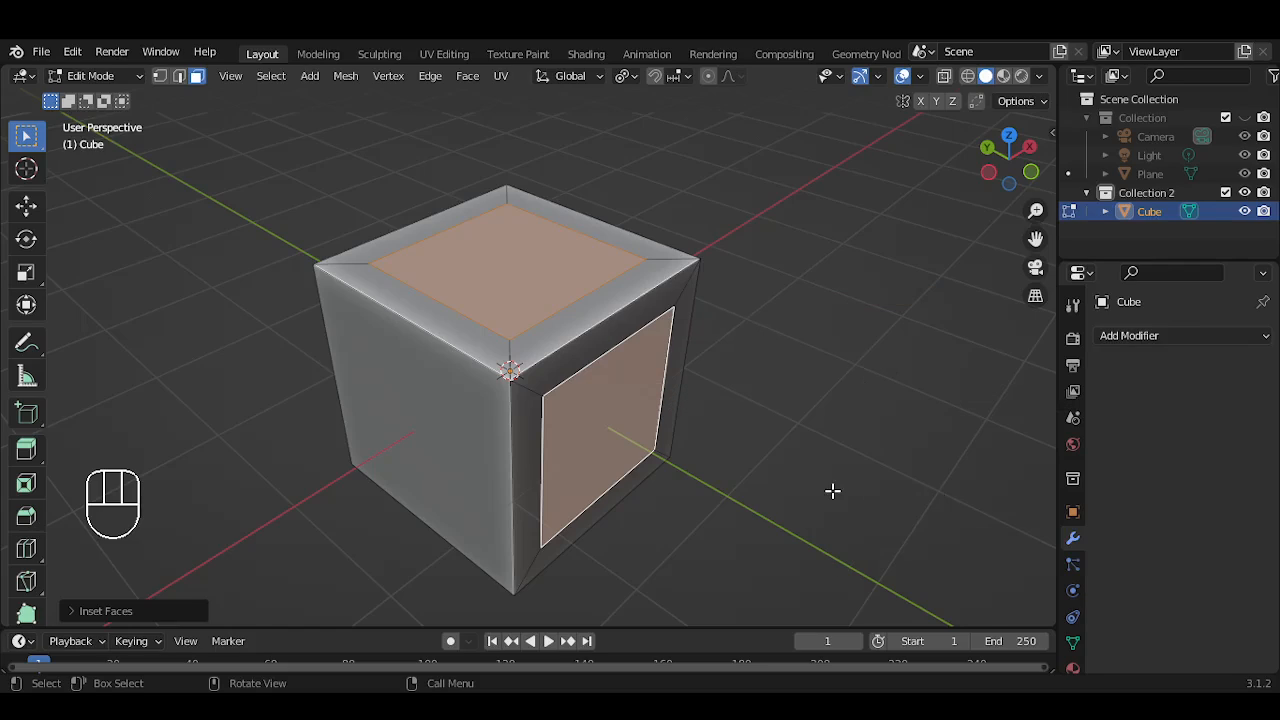
key(period)
click(842, 383)
Extrude the two inset faces in place and scale them down to form recessed panels in the cube
key(e)
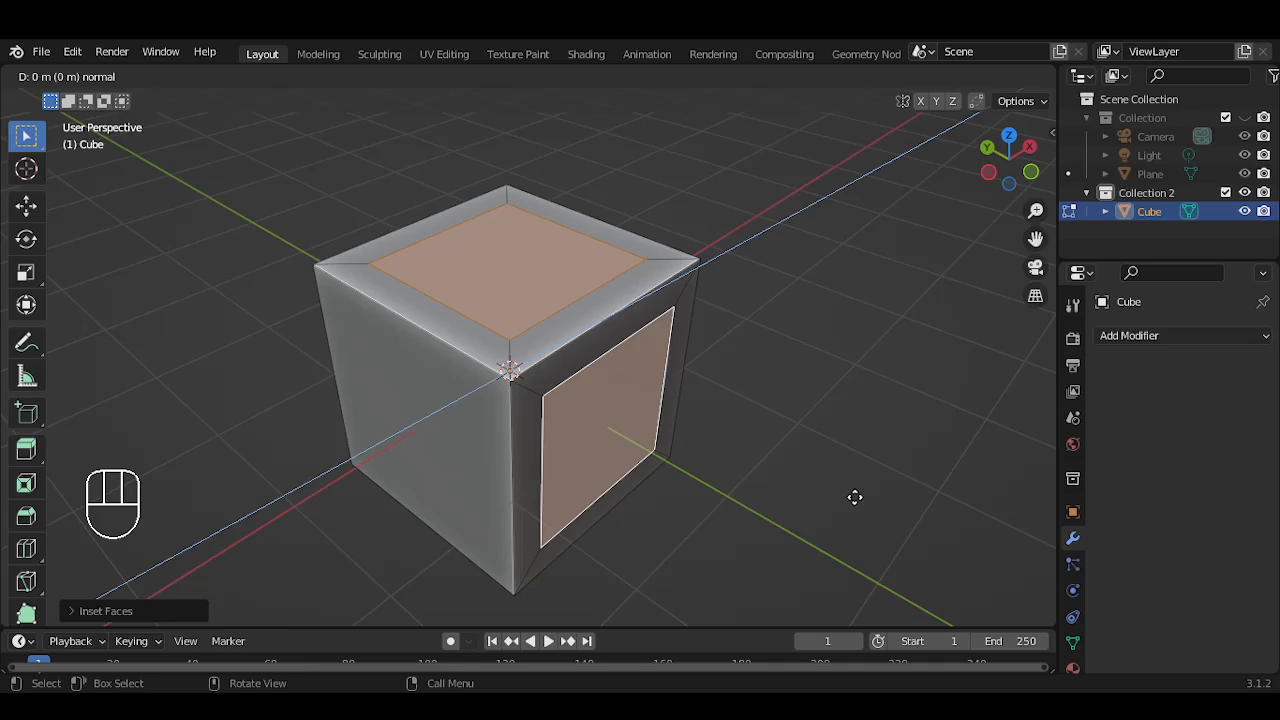
right_click(855, 497)
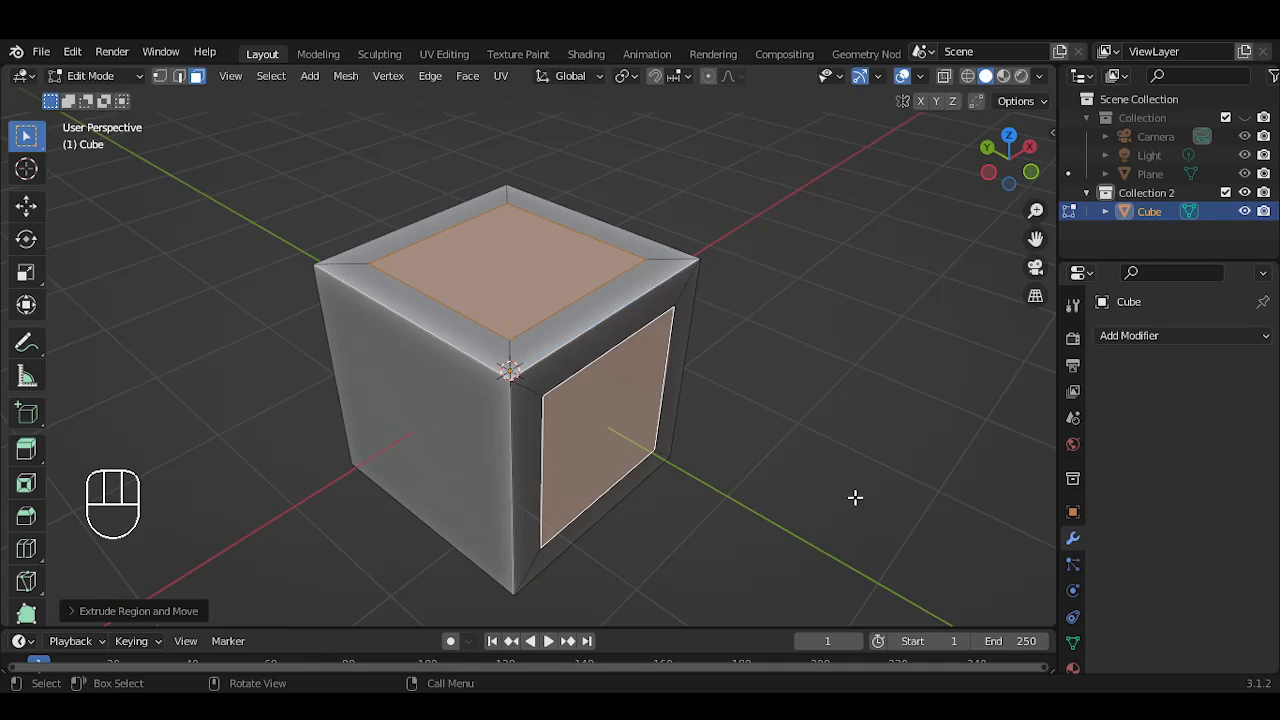
key(s)
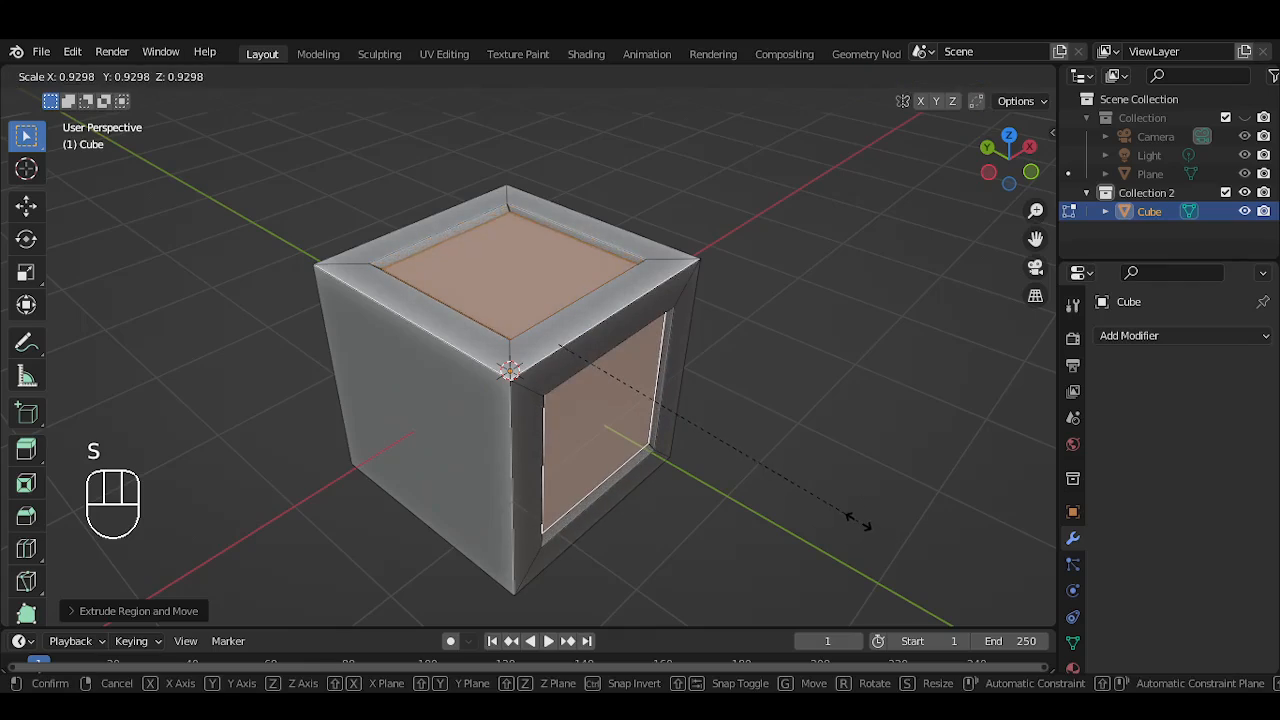
click(817, 486)
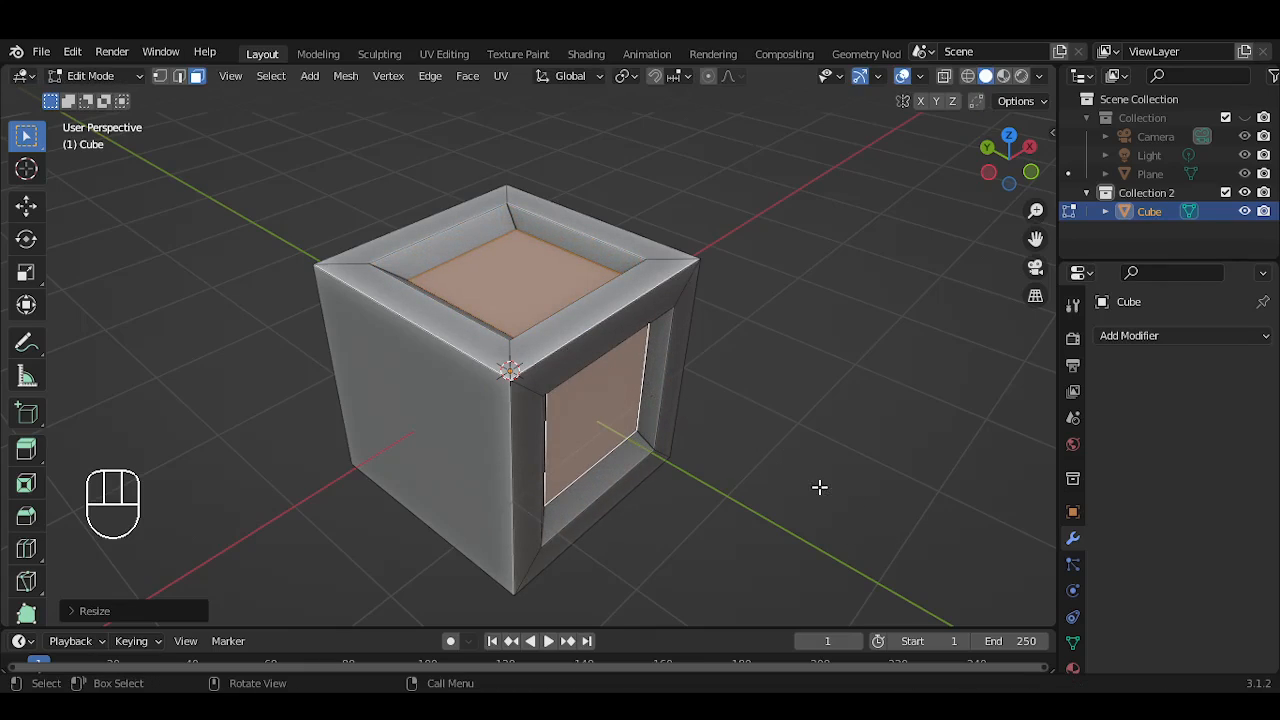
middle_drag(834, 420, 760, 401)
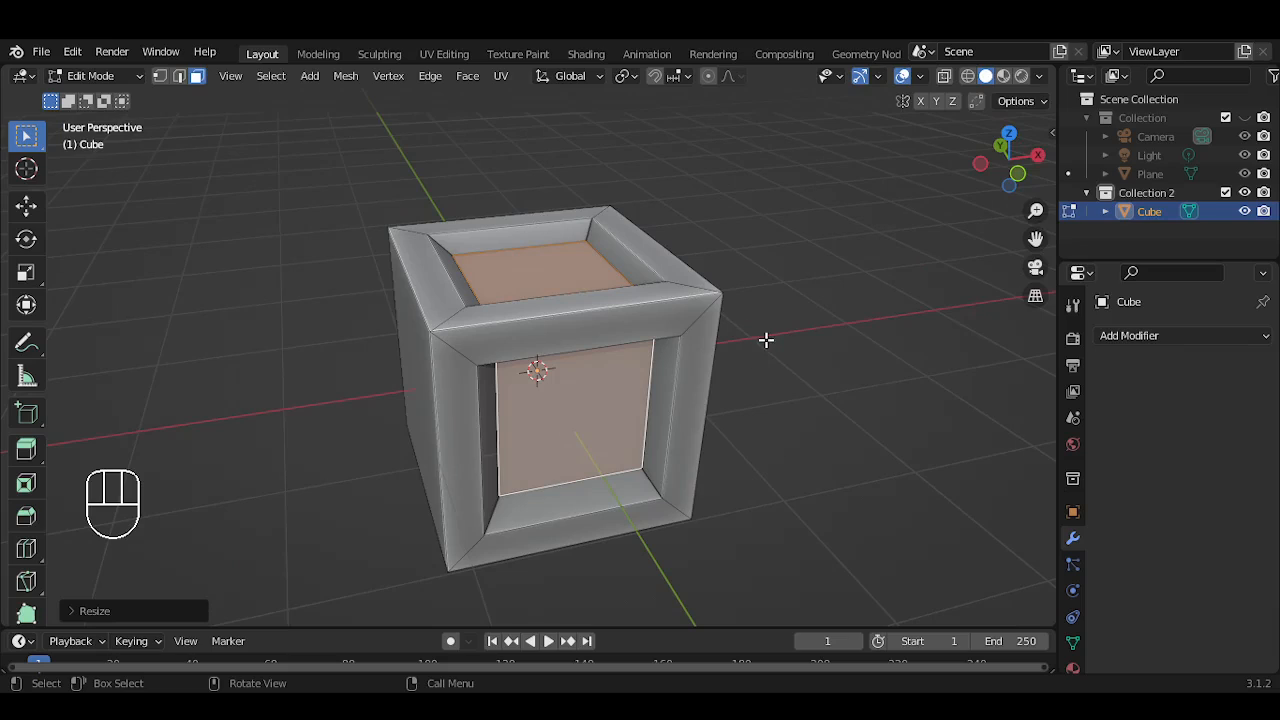
middle_drag(729, 369, 747, 394)
Return the cube to Object Mode and scale the whole object down slightly
key(Tab)
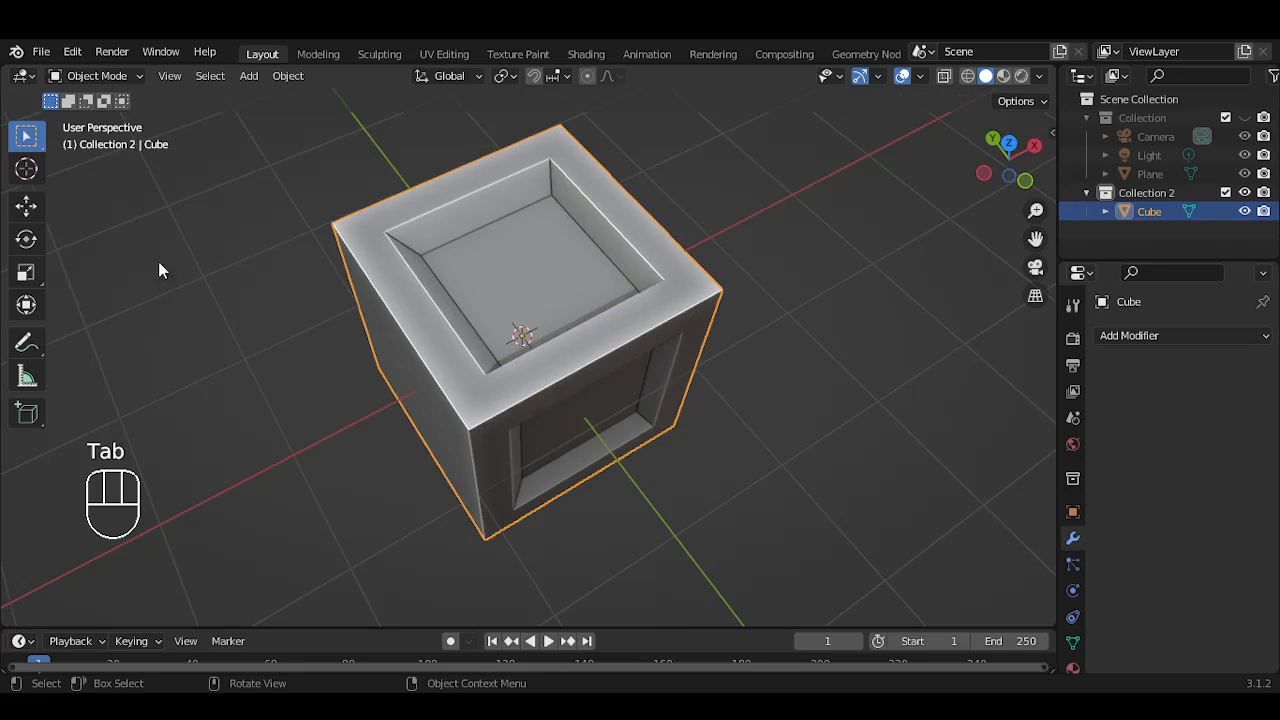
key(s)
click(645, 415)
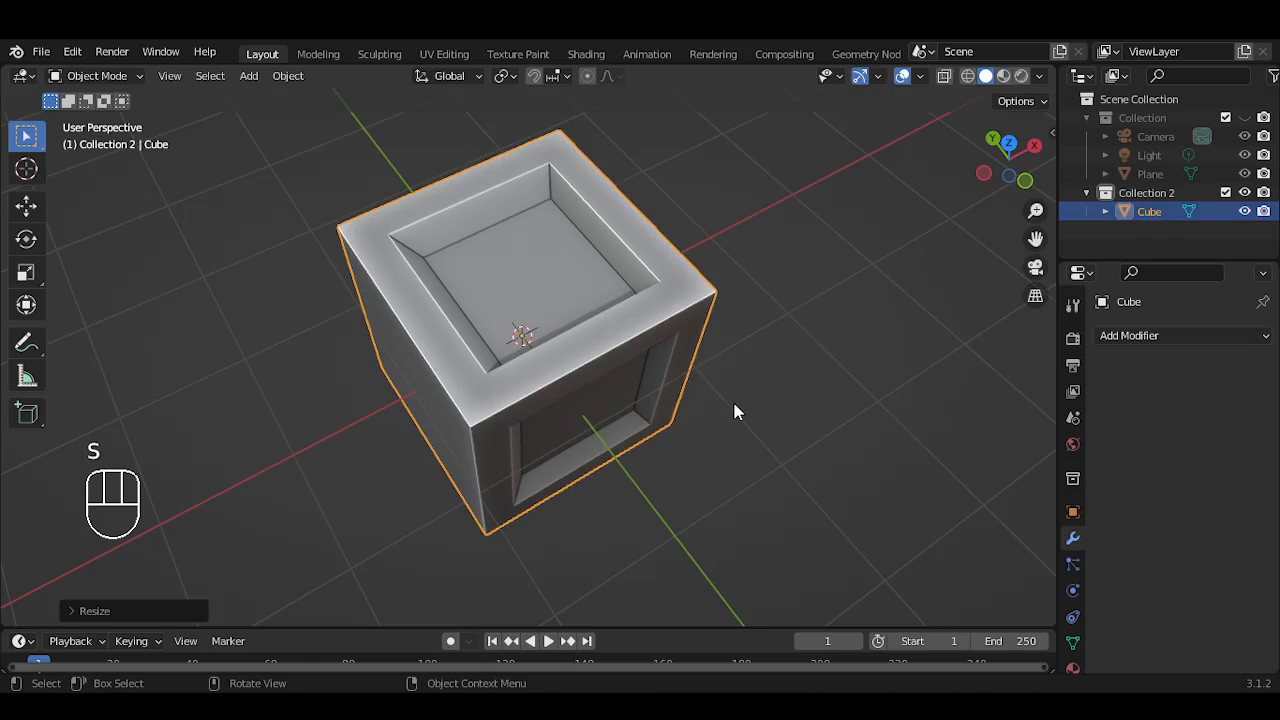
Replace the recessed cube with a newly added cube mesh and put the new cube in Edit Mode
key(x)
click(734, 403)
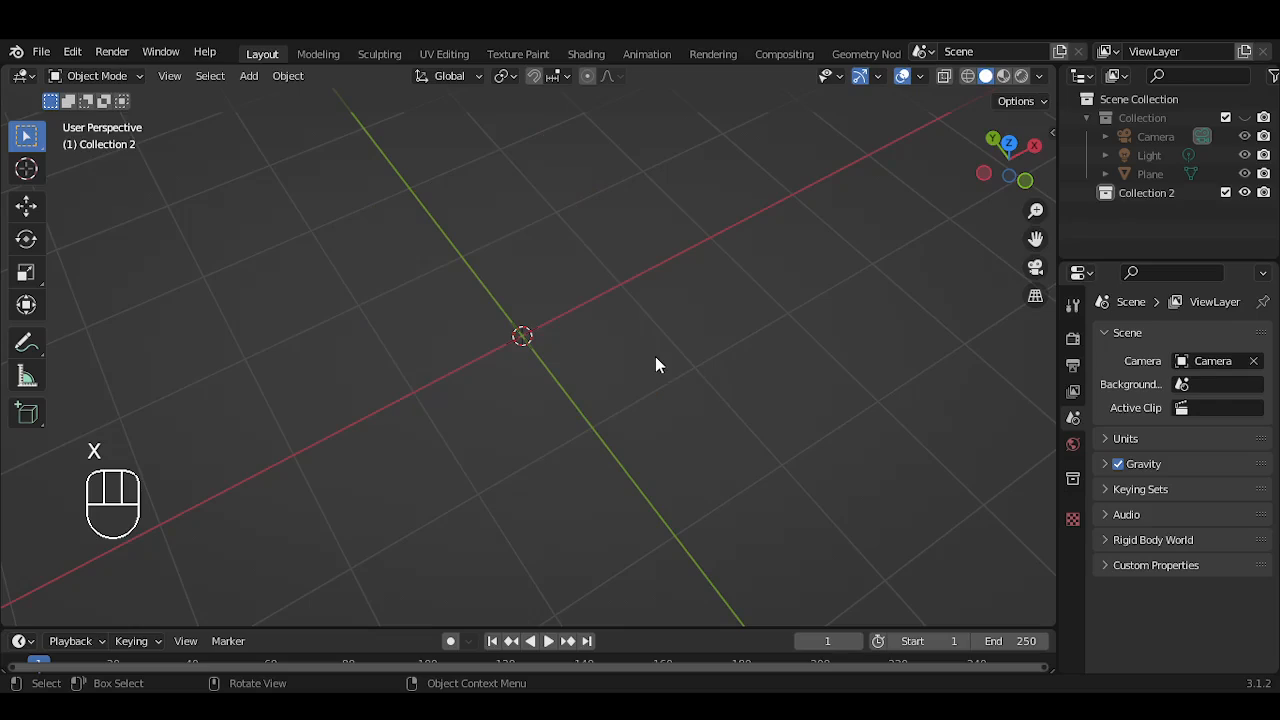
key(shift+a)
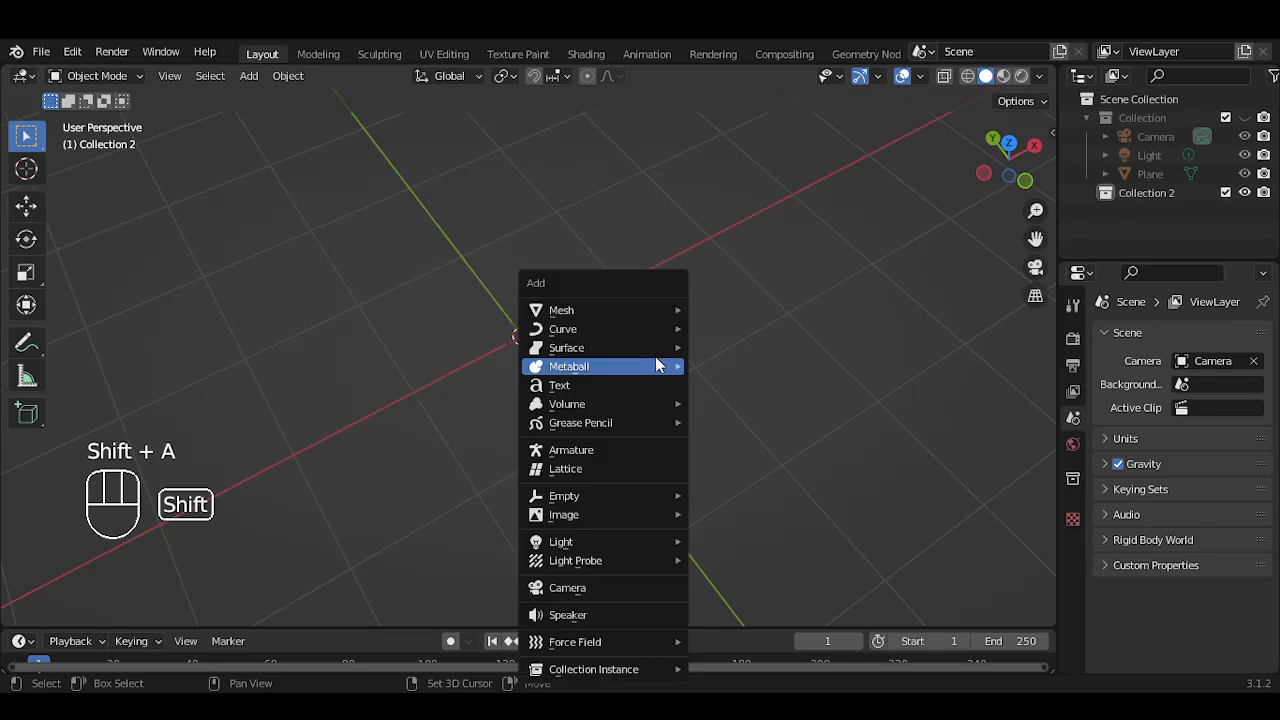
mouse_move(651, 312)
click(740, 329)
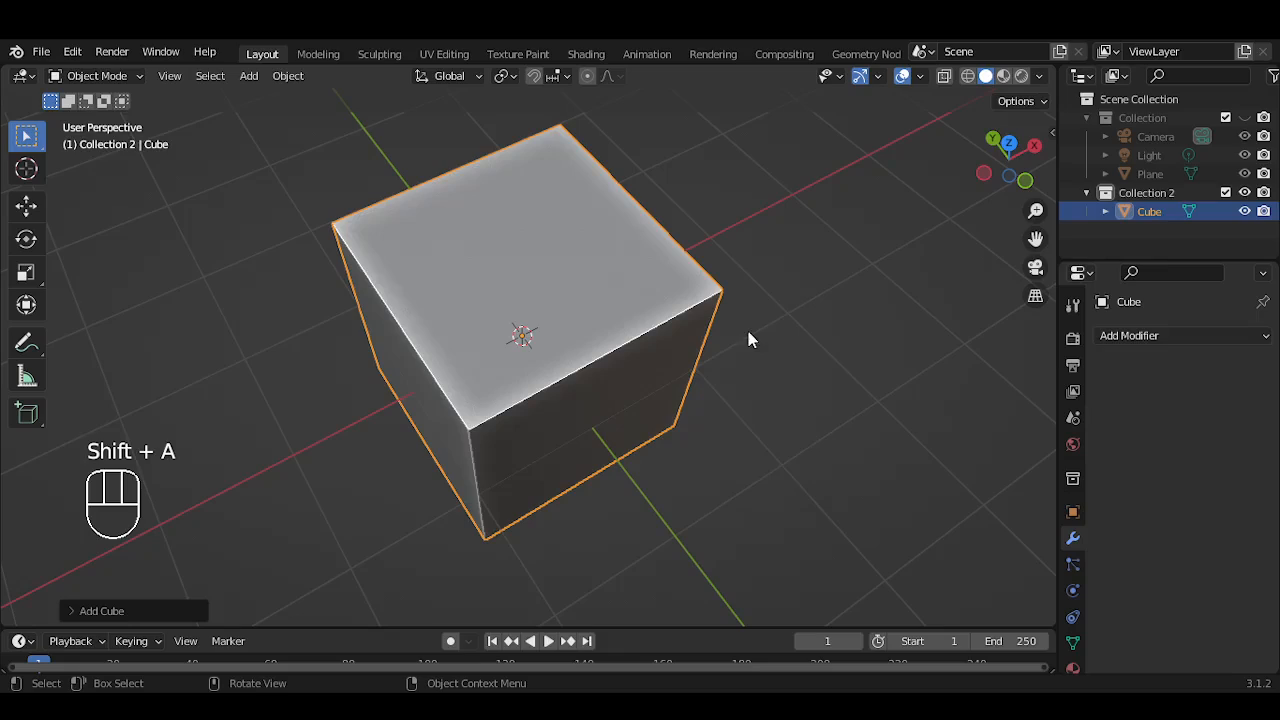
key(Tab)
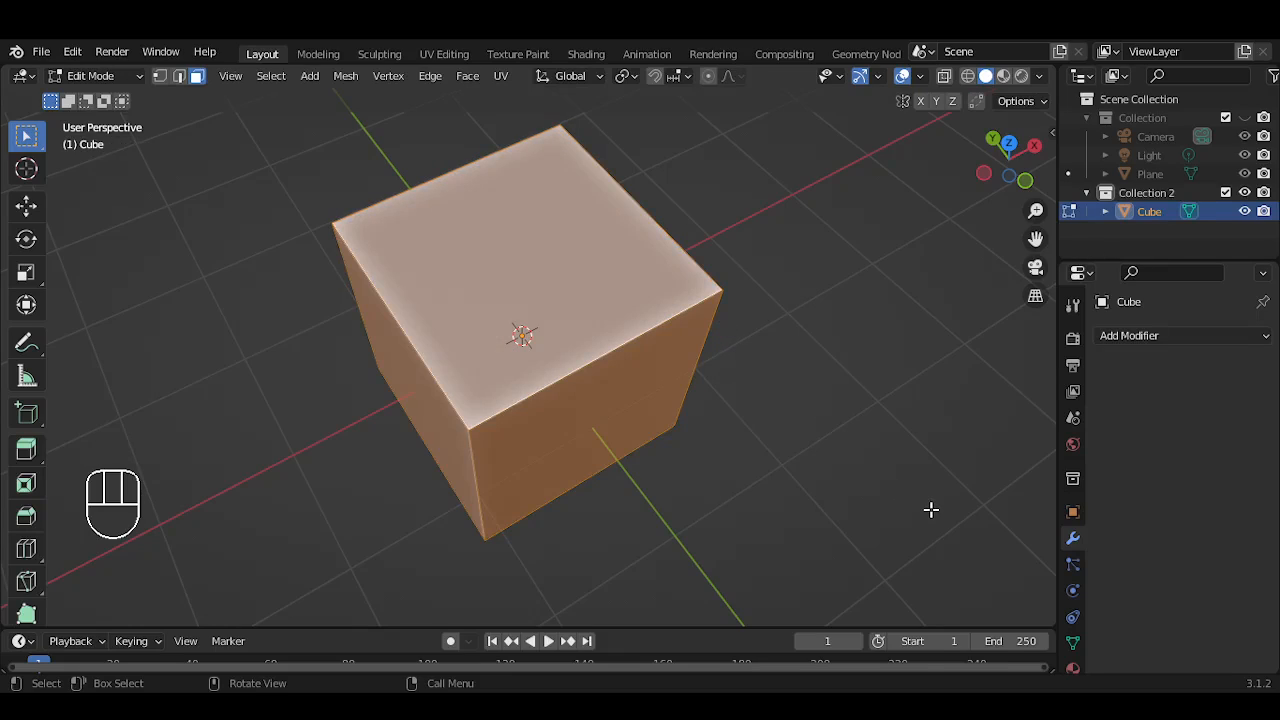
key(i)
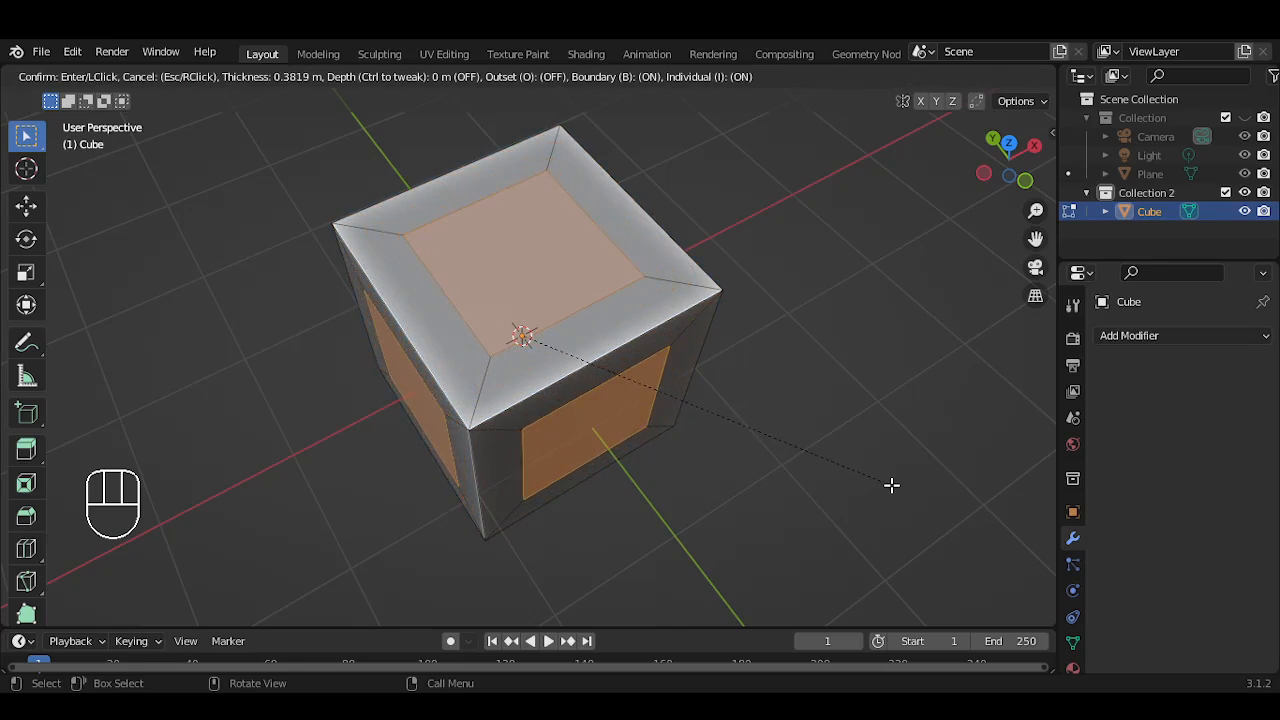
key(Escape)
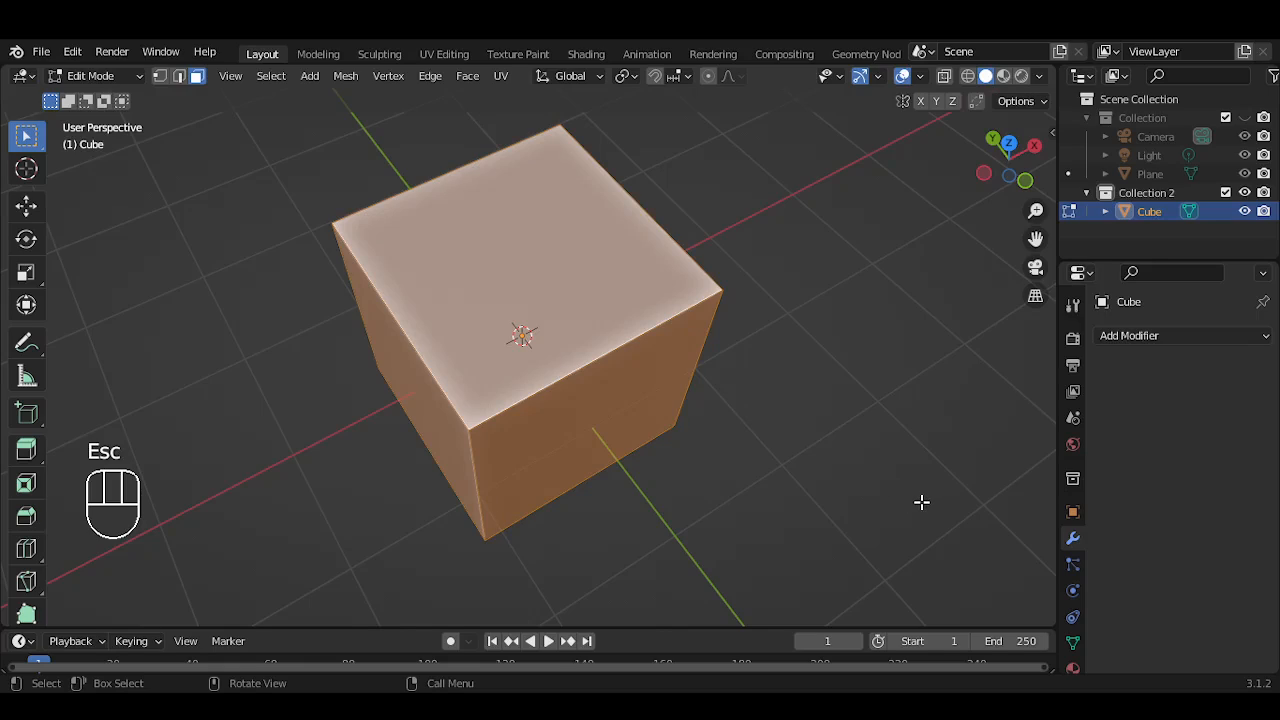
key(i)
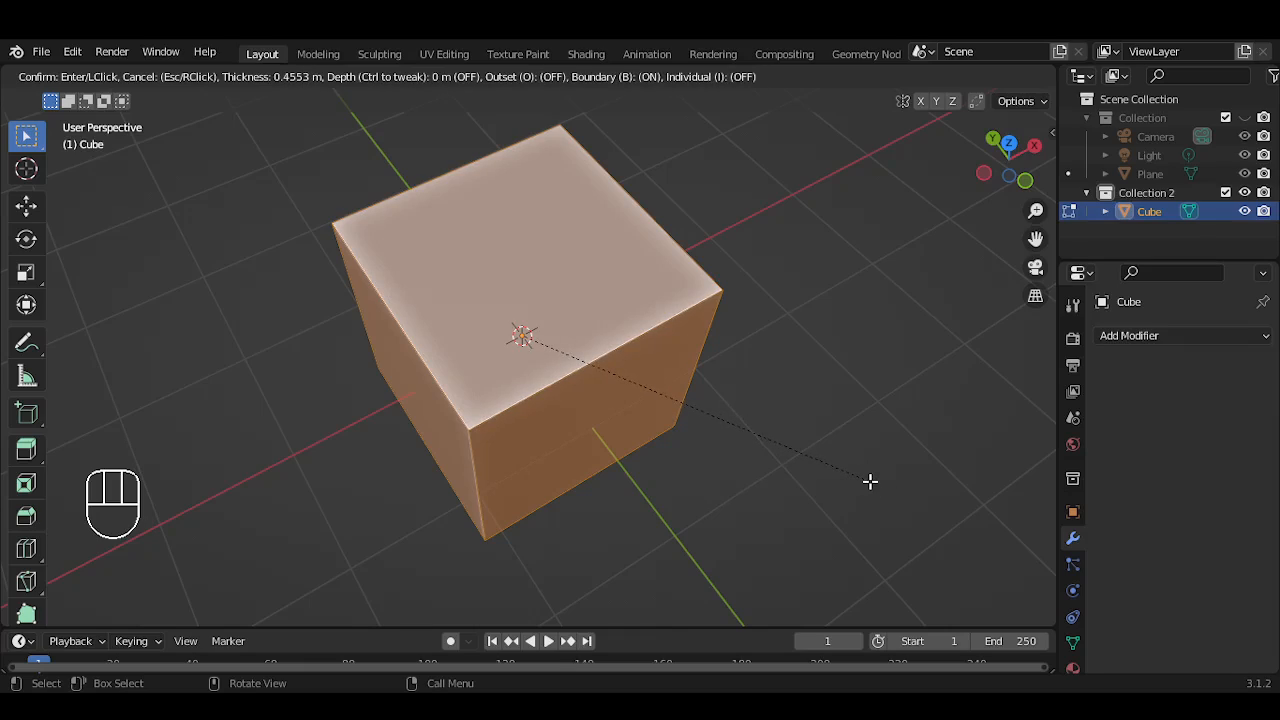
key(Escape)
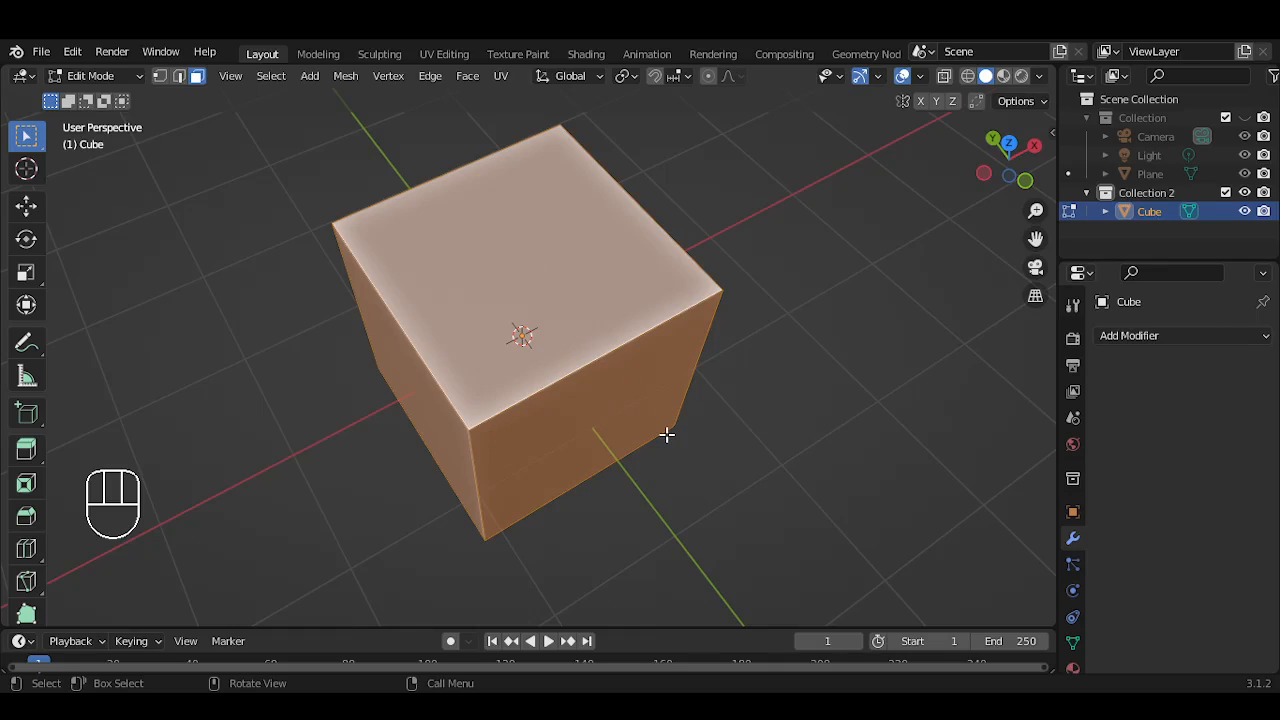
Inset all faces of the new cube individually with a thickness of about 0.26 m
key(i)
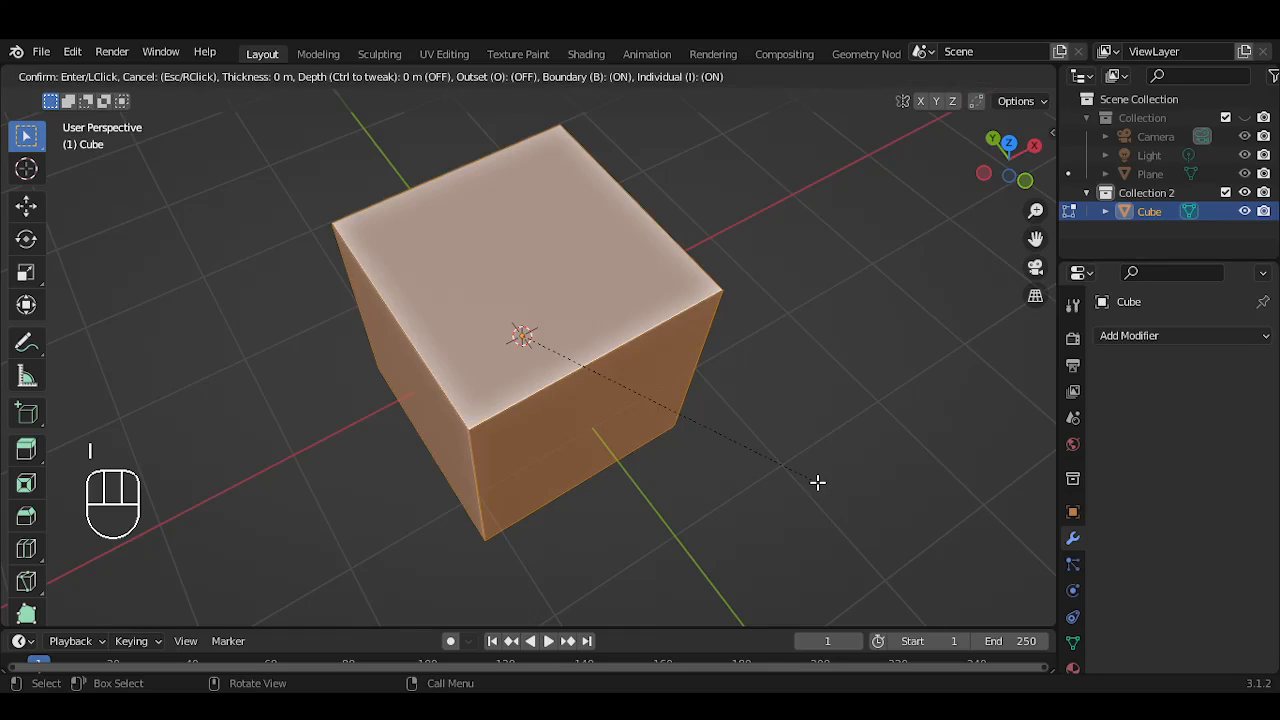
key(i)
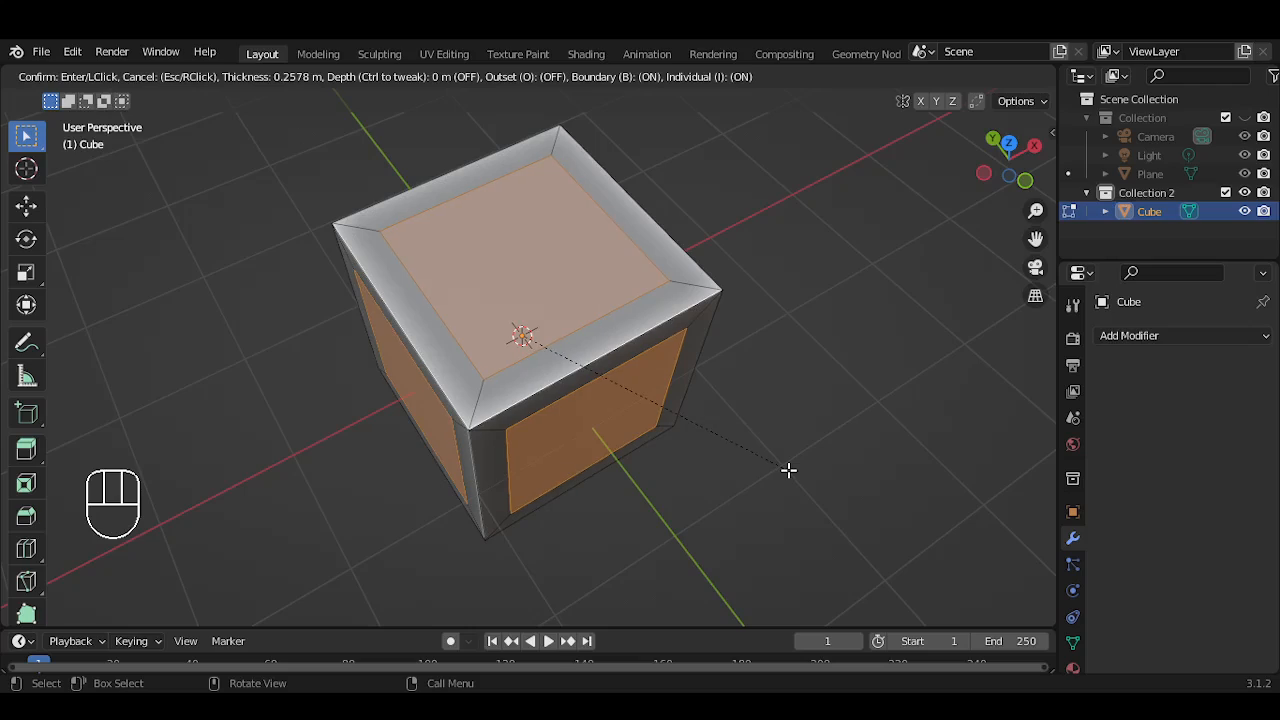
click(789, 470)
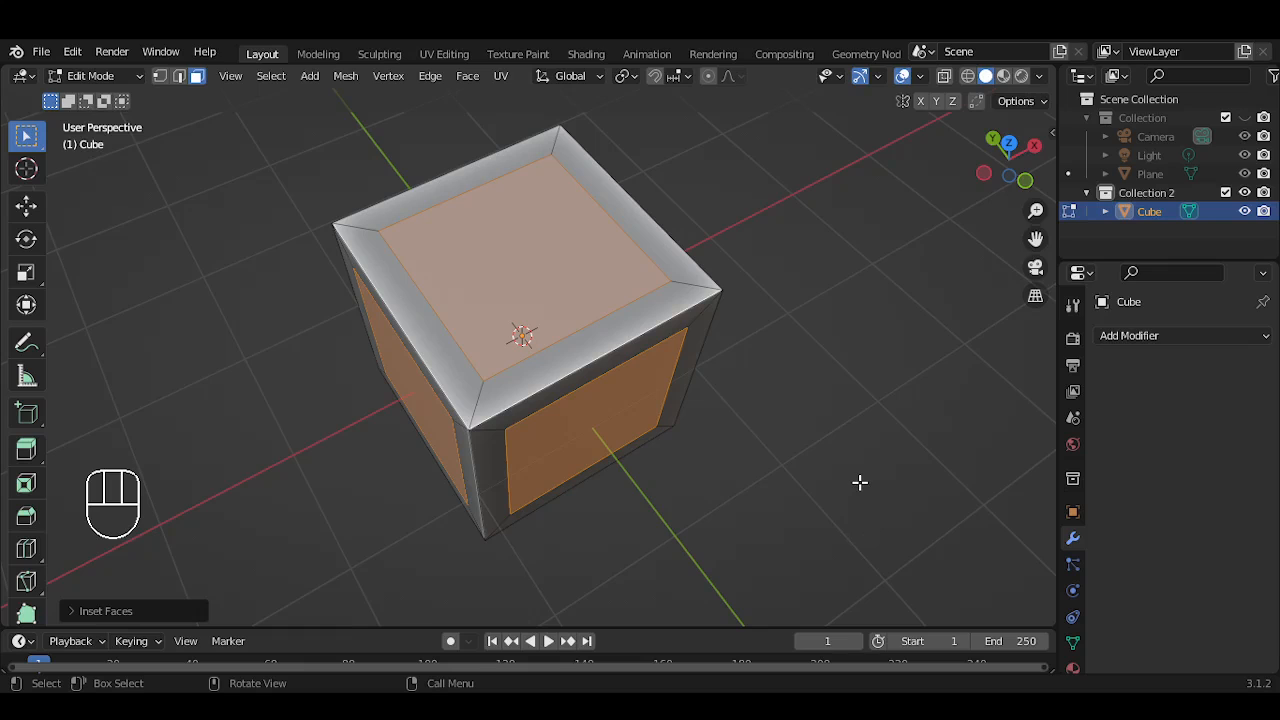
middle_drag(860, 483, 858, 373)
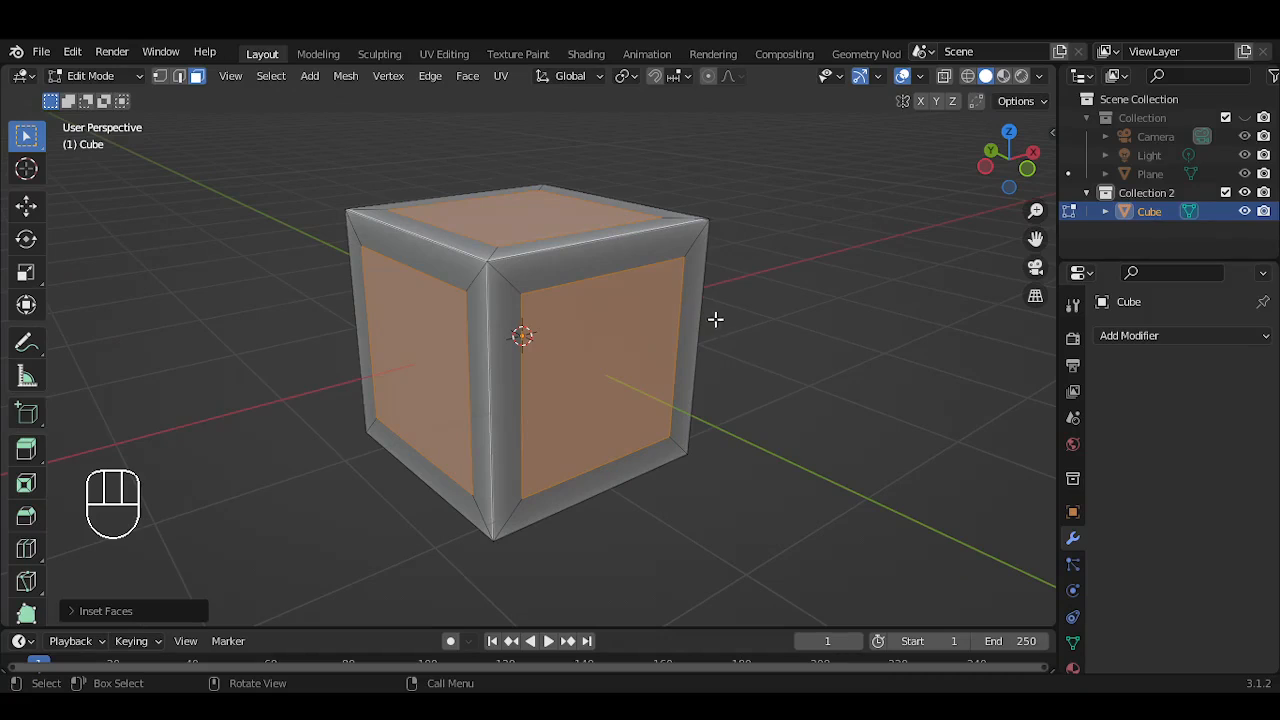
middle_drag(714, 320, 626, 252)
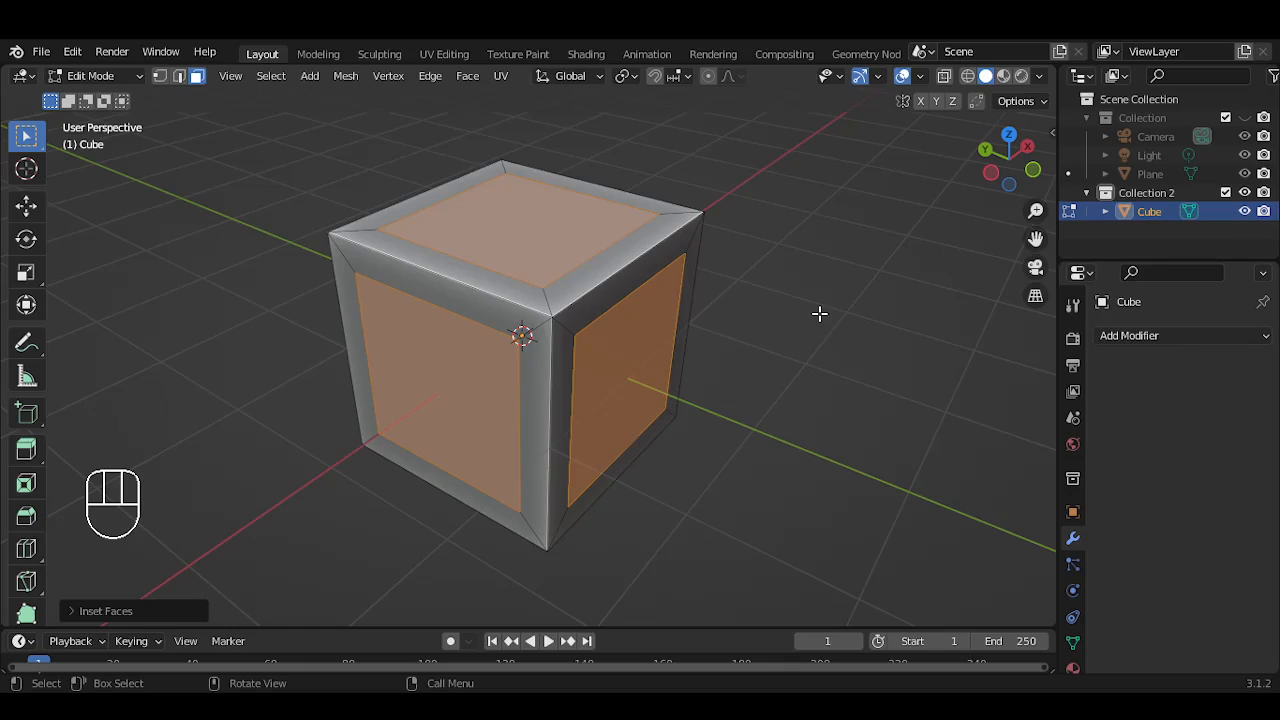
Extrude all the inset faces in place with no offset
key(e)
click(886, 404)
key(g)
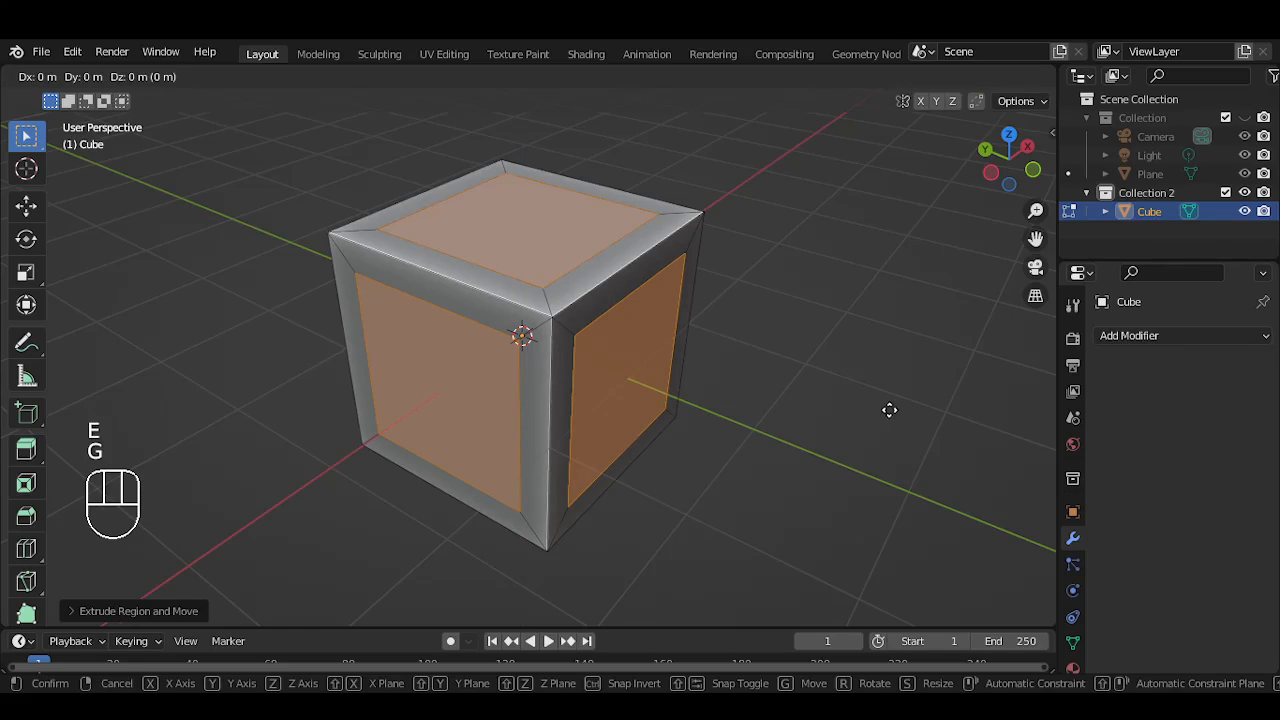
key(Escape)
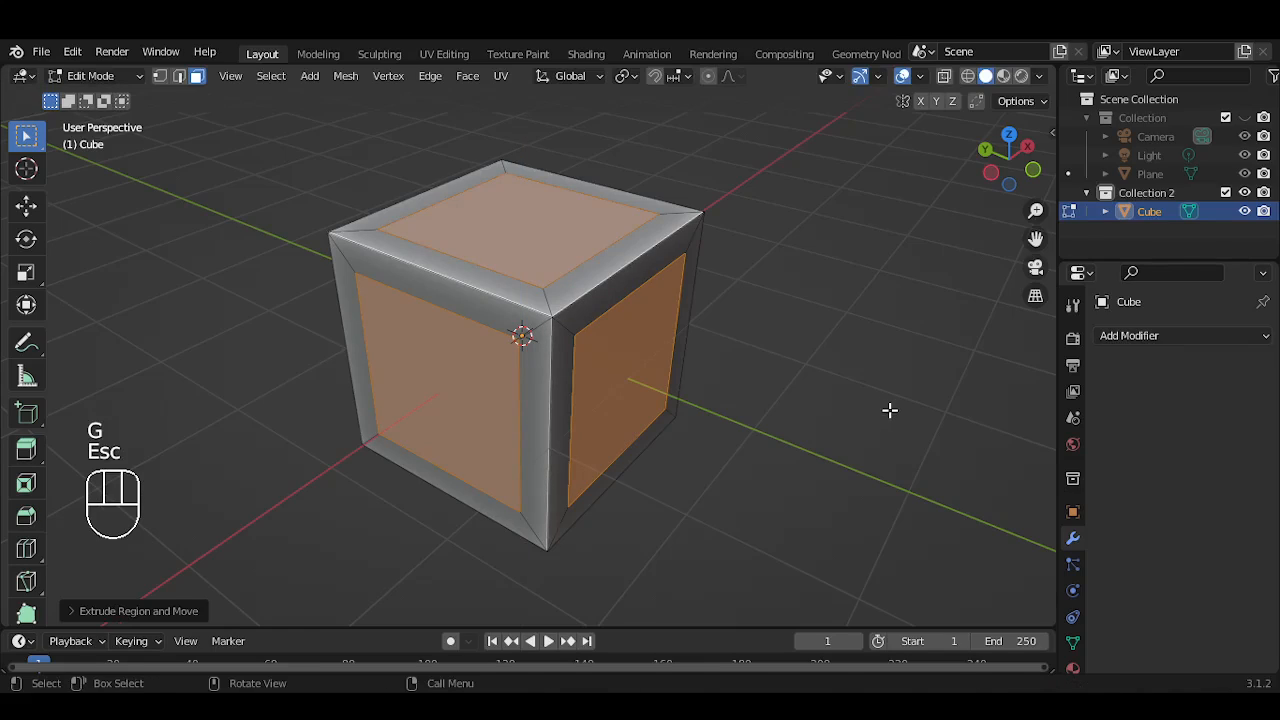
key(s)
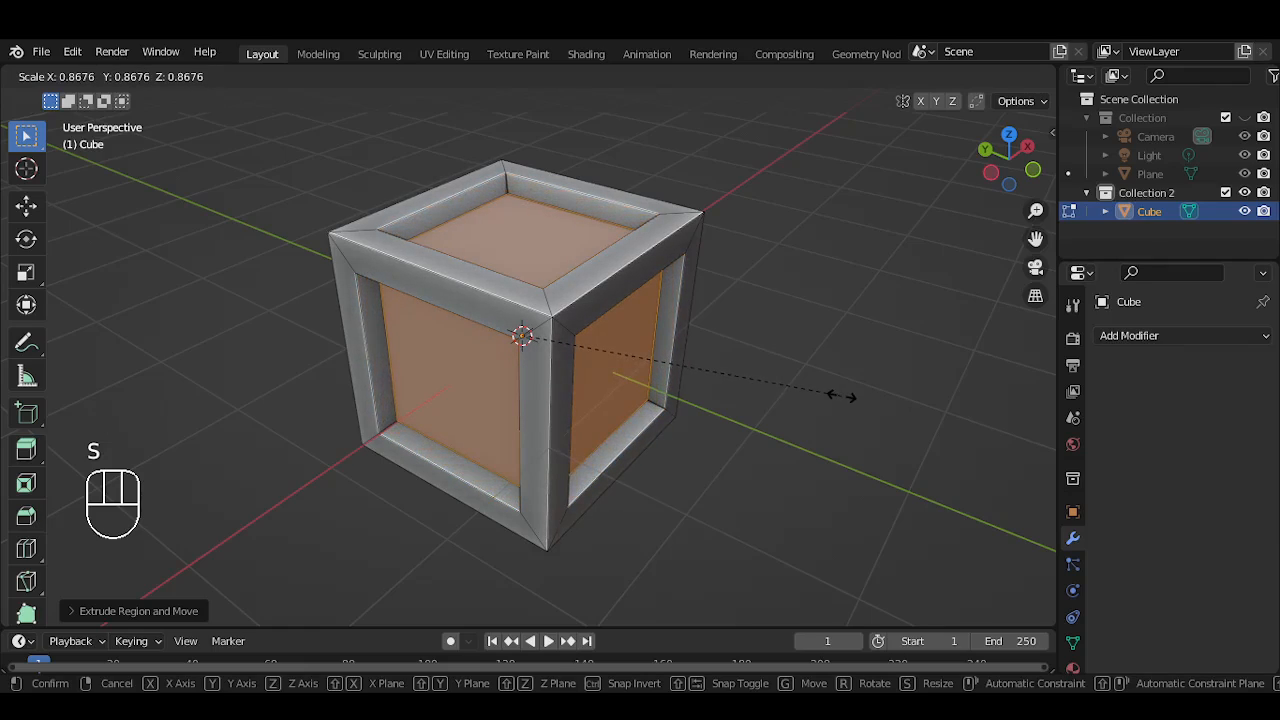
key(Escape)
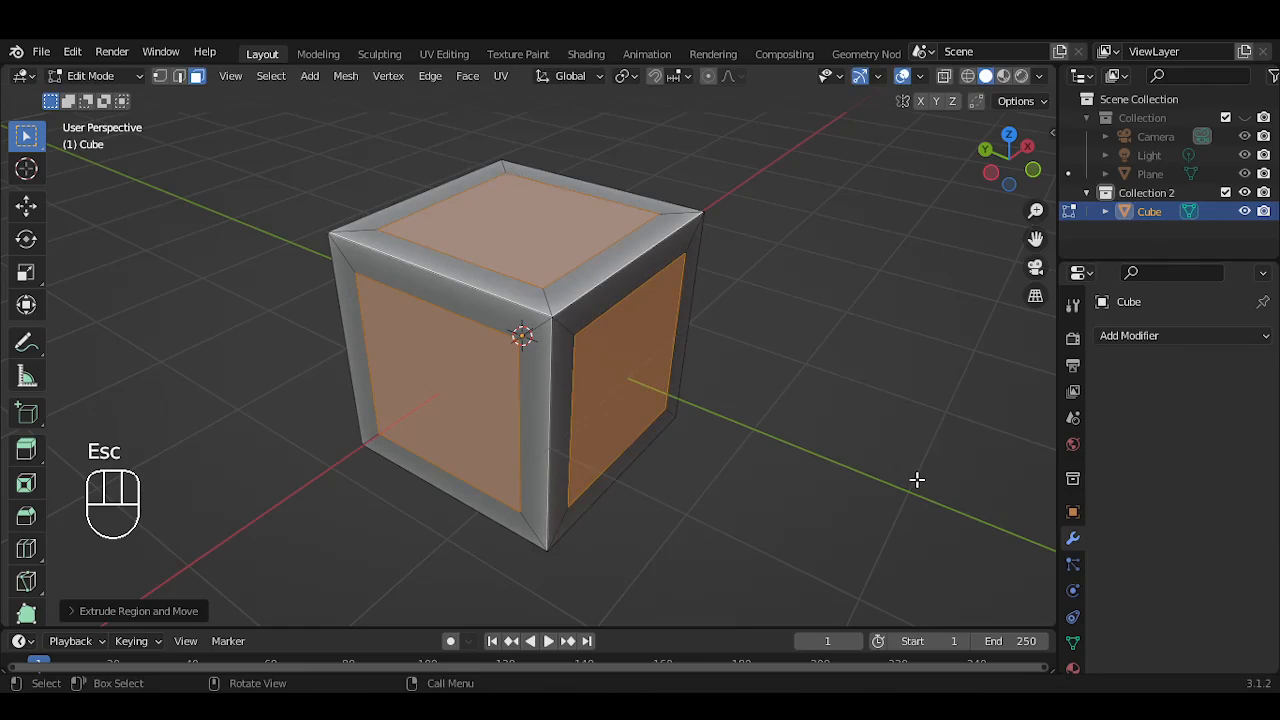
key(s)
key(s)
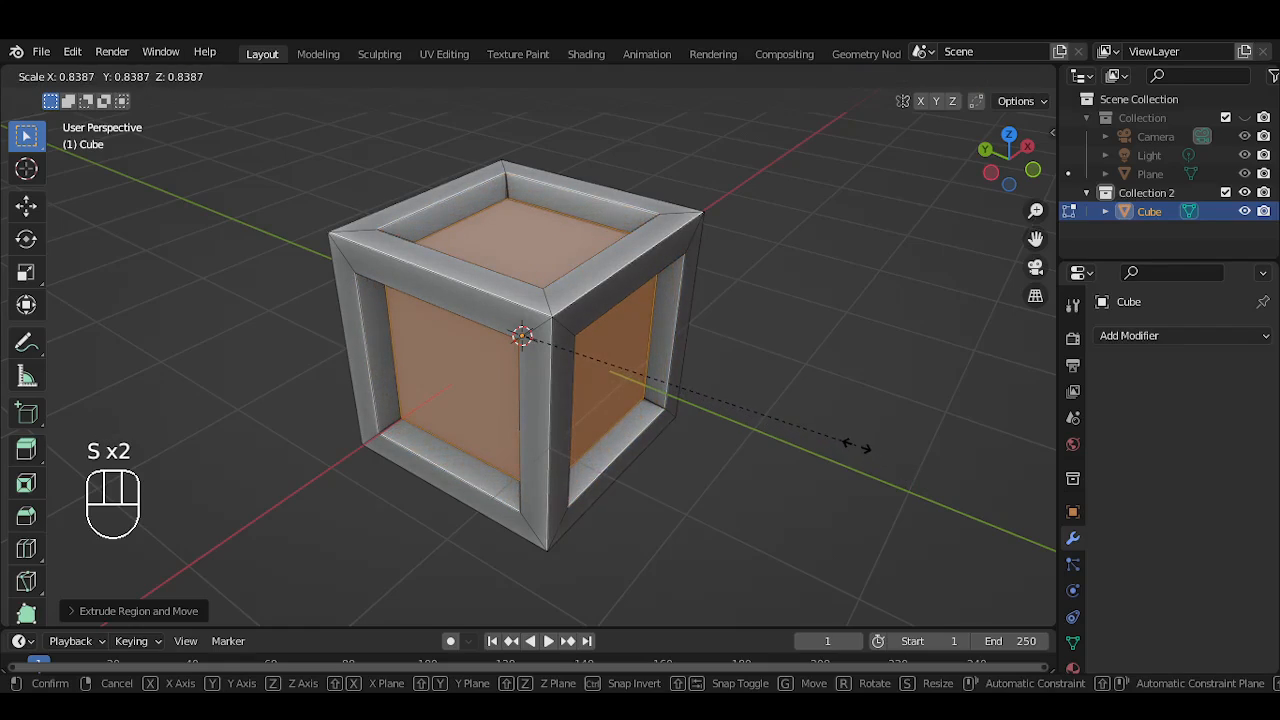
key(Escape)
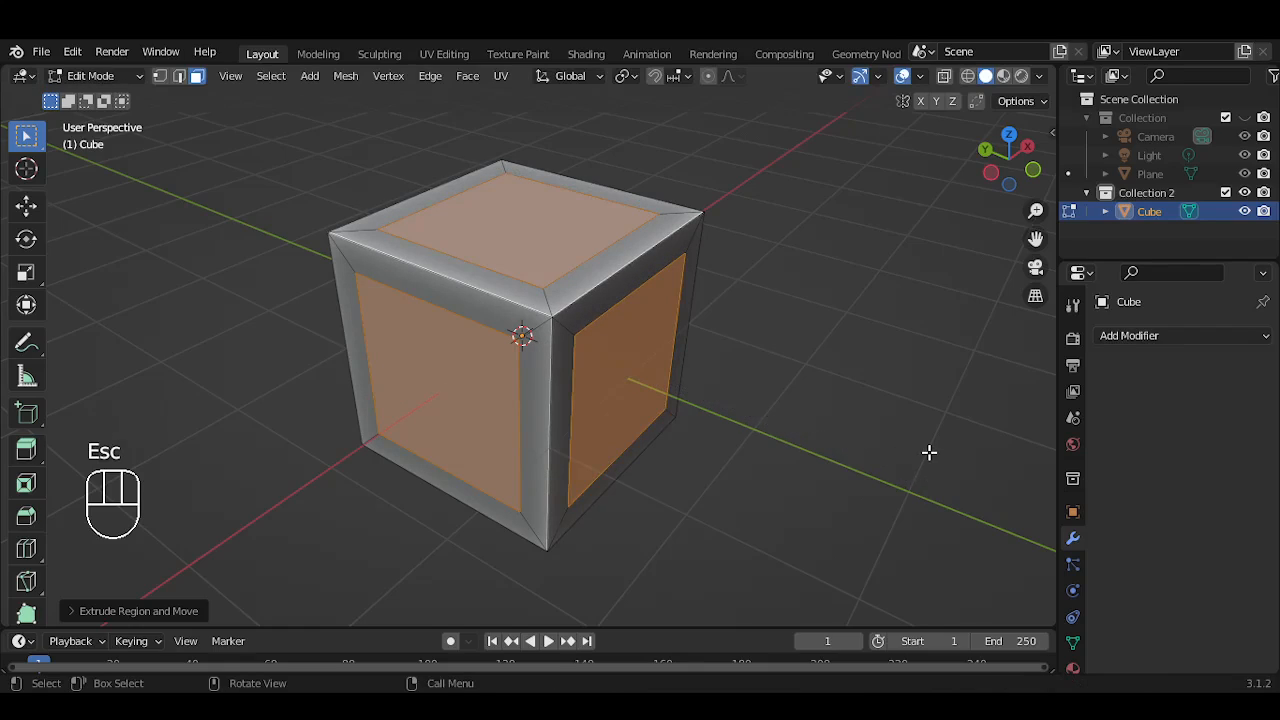
Scale the extruded inset faces inward to about 0.88 to recess the panels within the cube's frame
key(s)
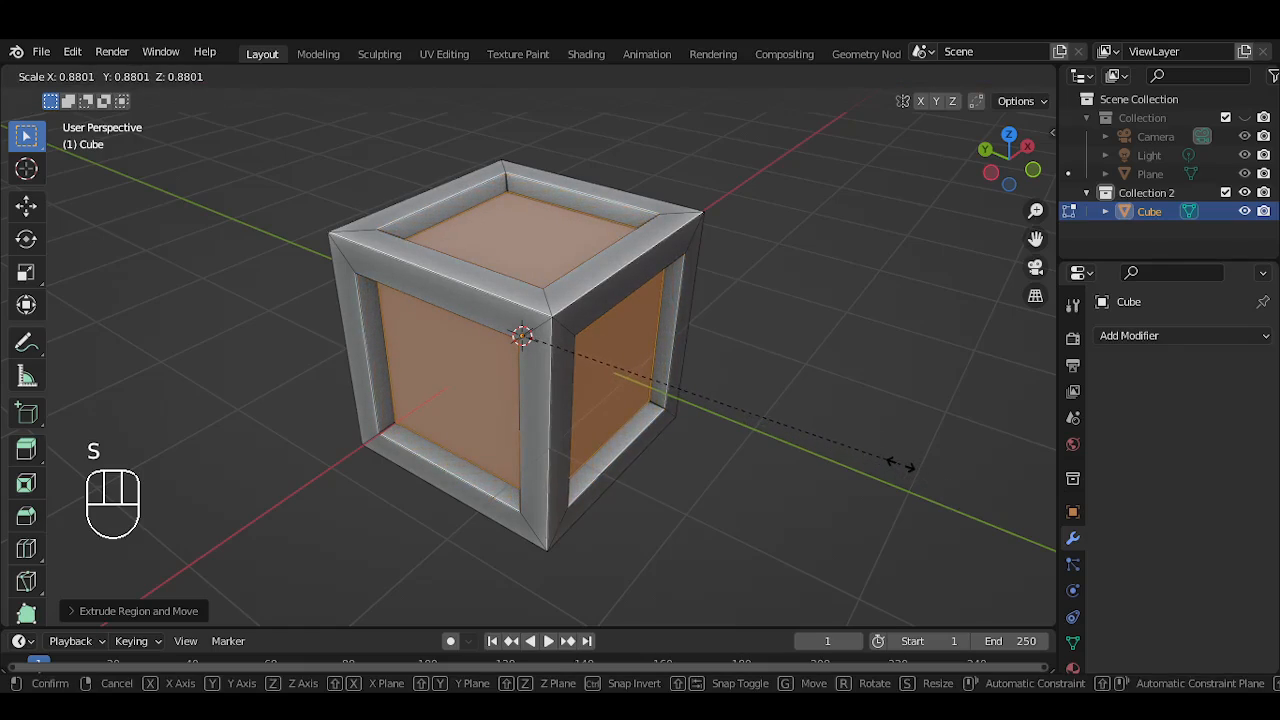
click(901, 464)
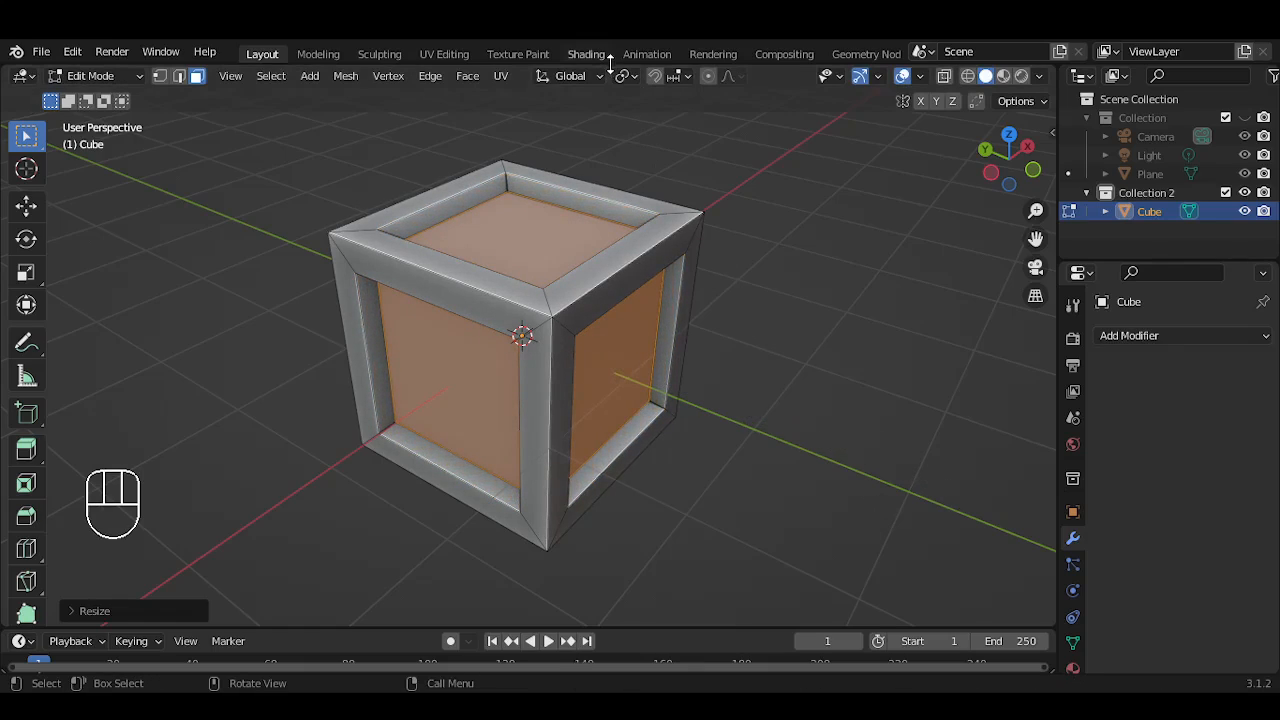
Add six horizontal loop cuts around the cube's vertical sides, leaving them evenly spaced without sliding
middle_drag(657, 383, 617, 375)
scroll(617, 375, up, 2)
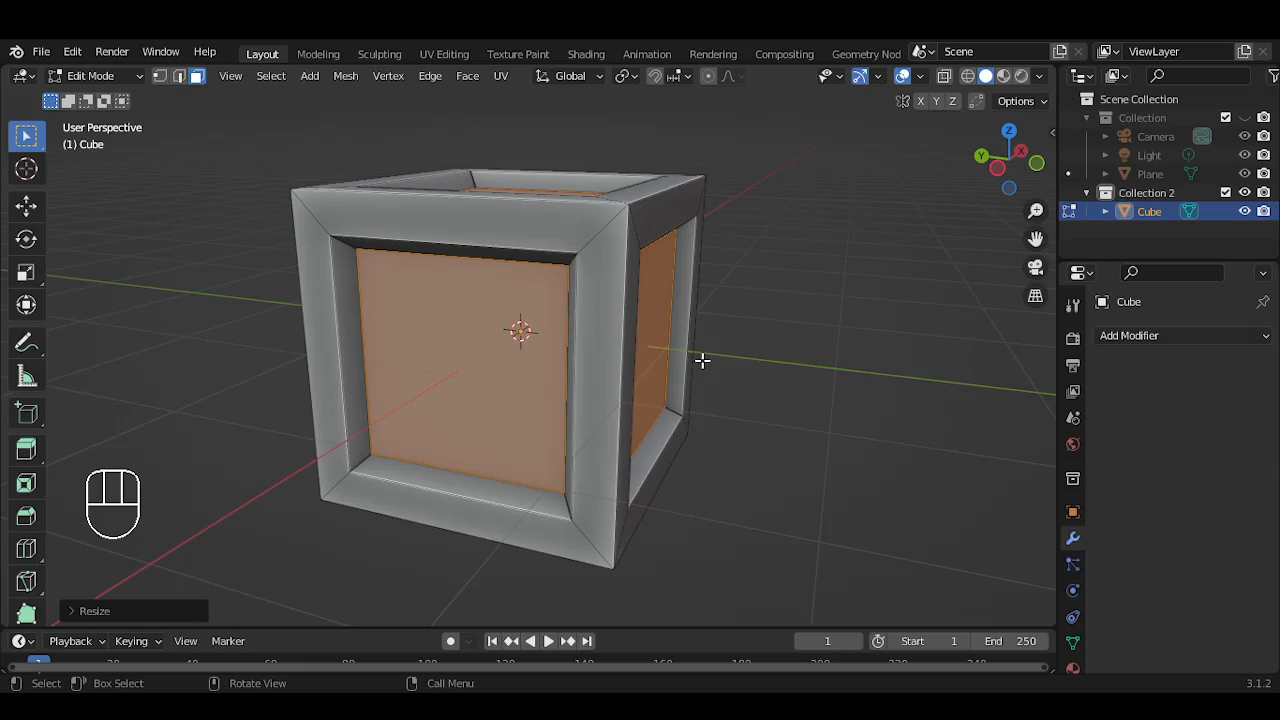
key(ctrl)
key(ctrl+r)
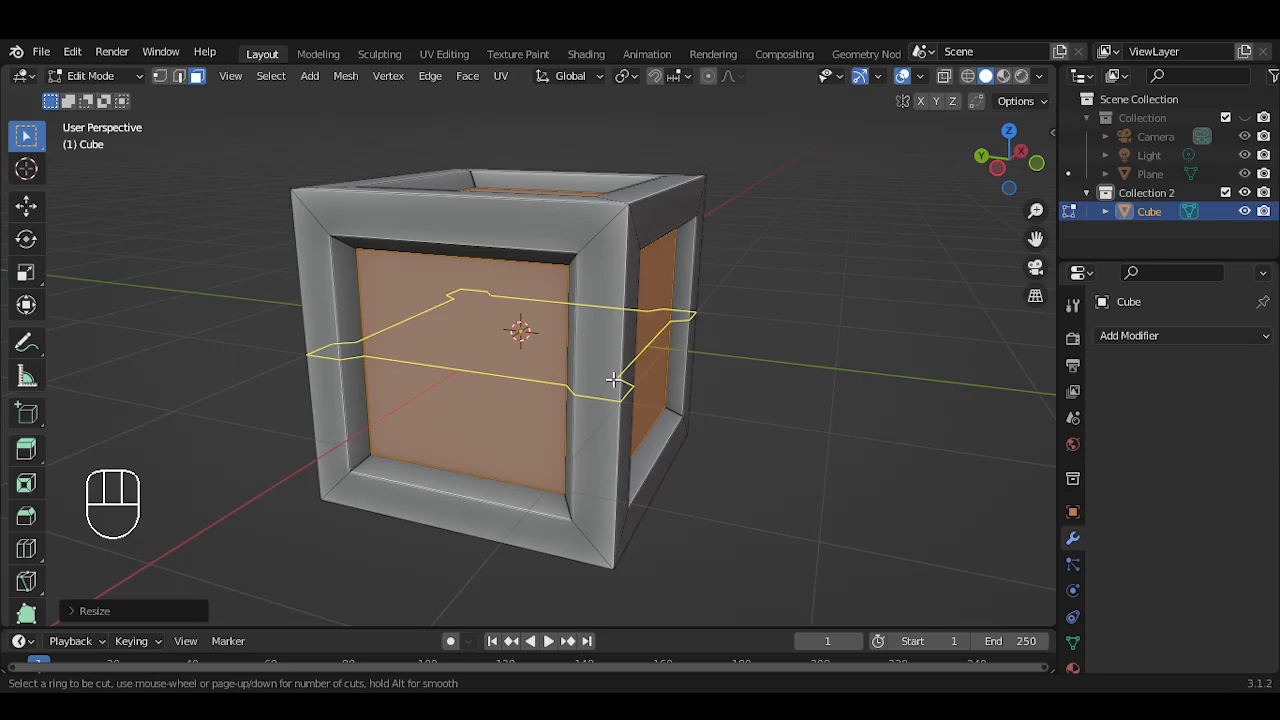
scroll(613, 379, up, 5)
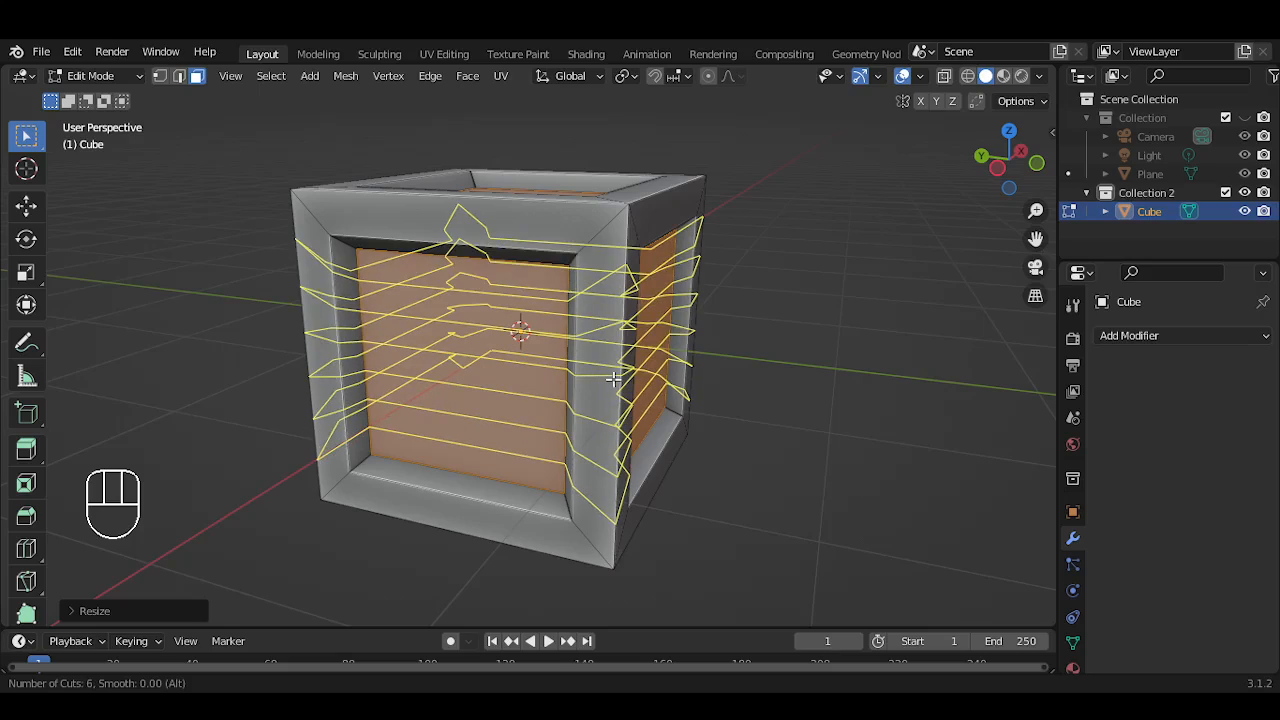
click(613, 379)
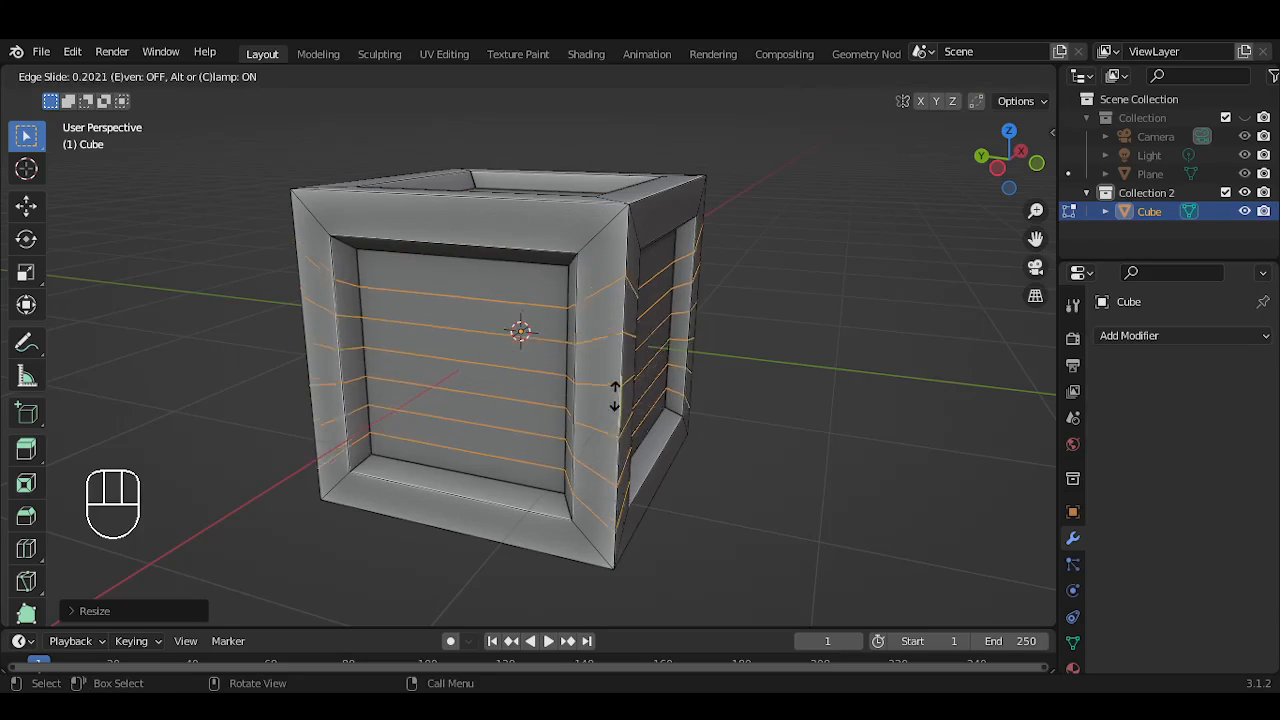
key(Escape)
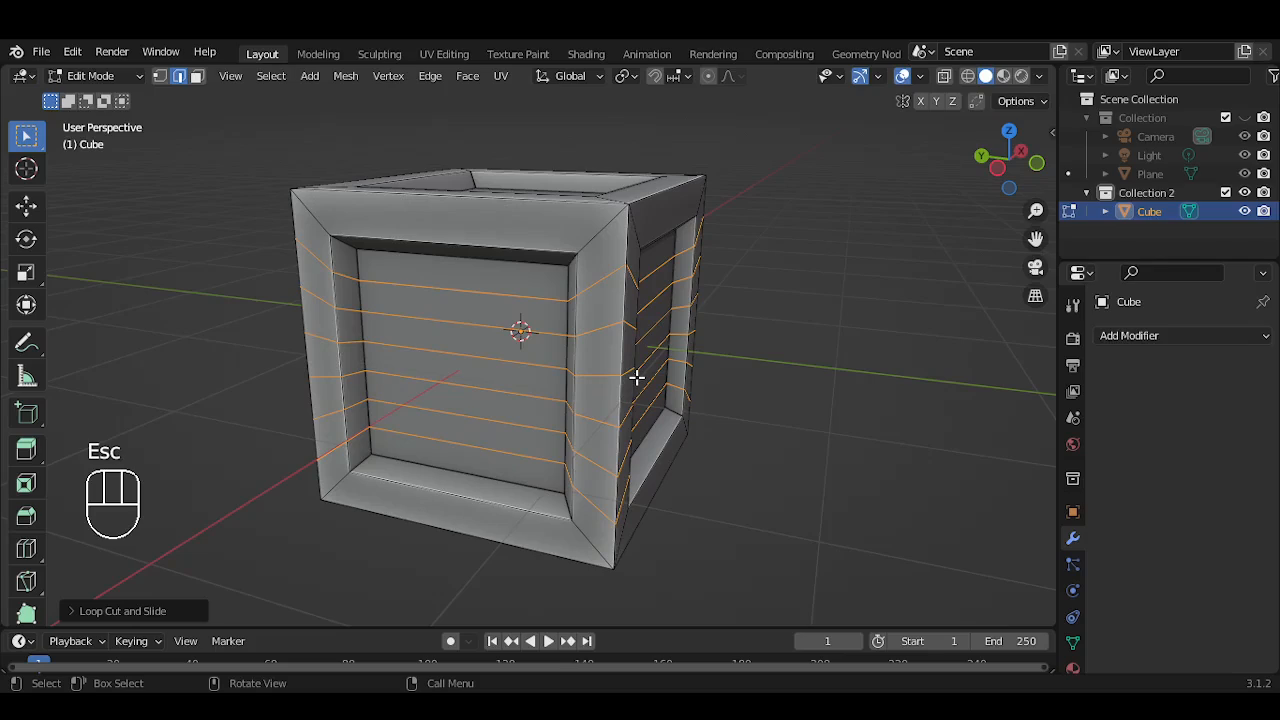
click(636, 377)
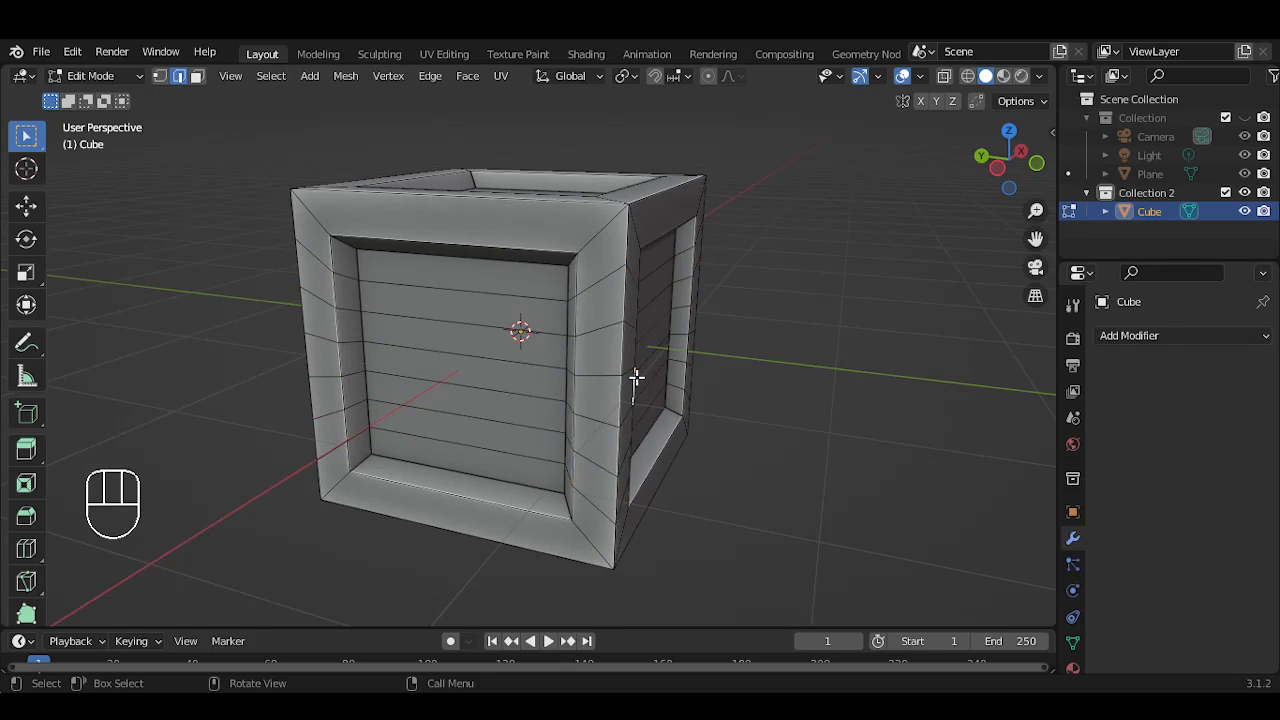
click(636, 377)
key(ctrl+z)
key(ctrl+z)
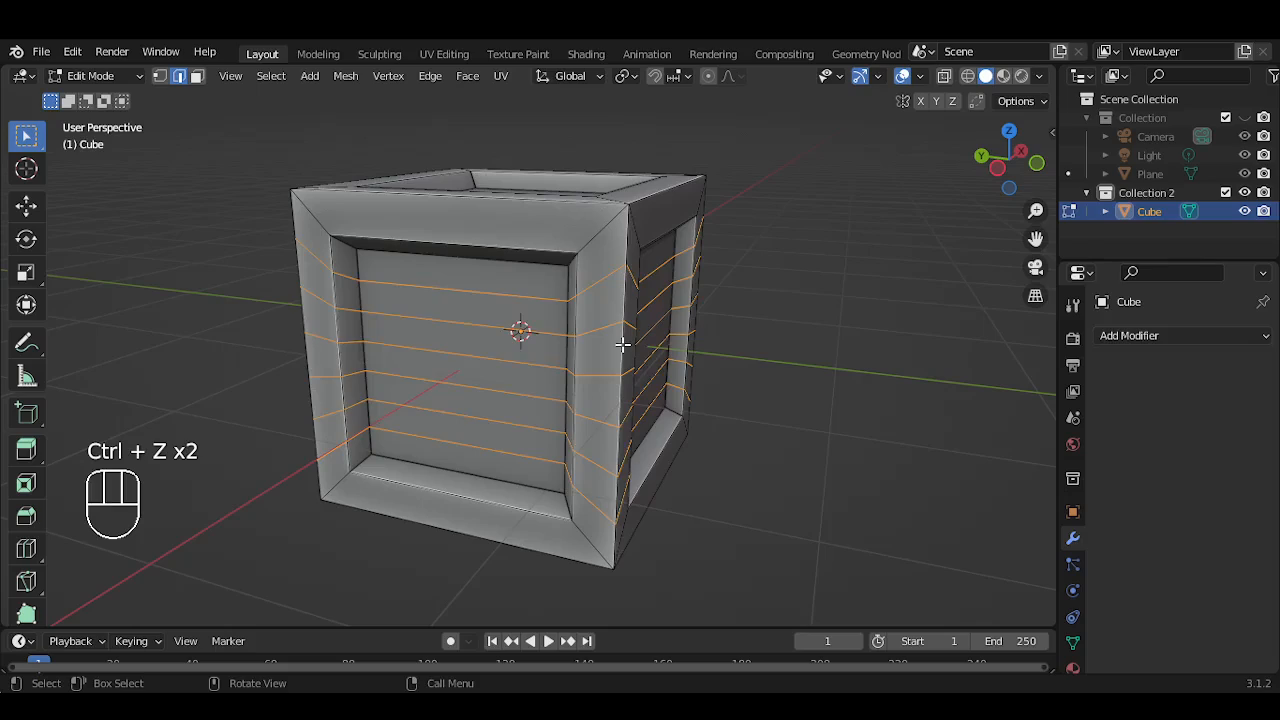
click(623, 345)
key(ctrl+z)
Try to flatten the six selected loops by scaling them to 0 along global Z
key(s)
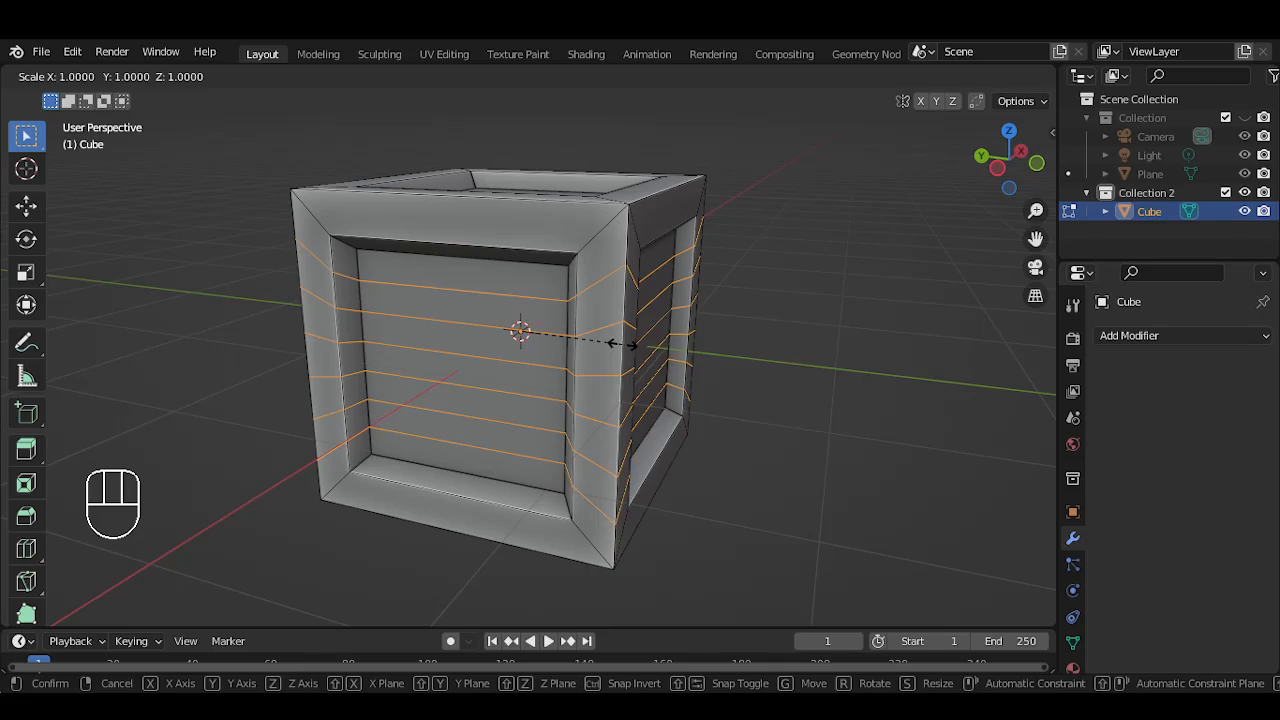
key(z)
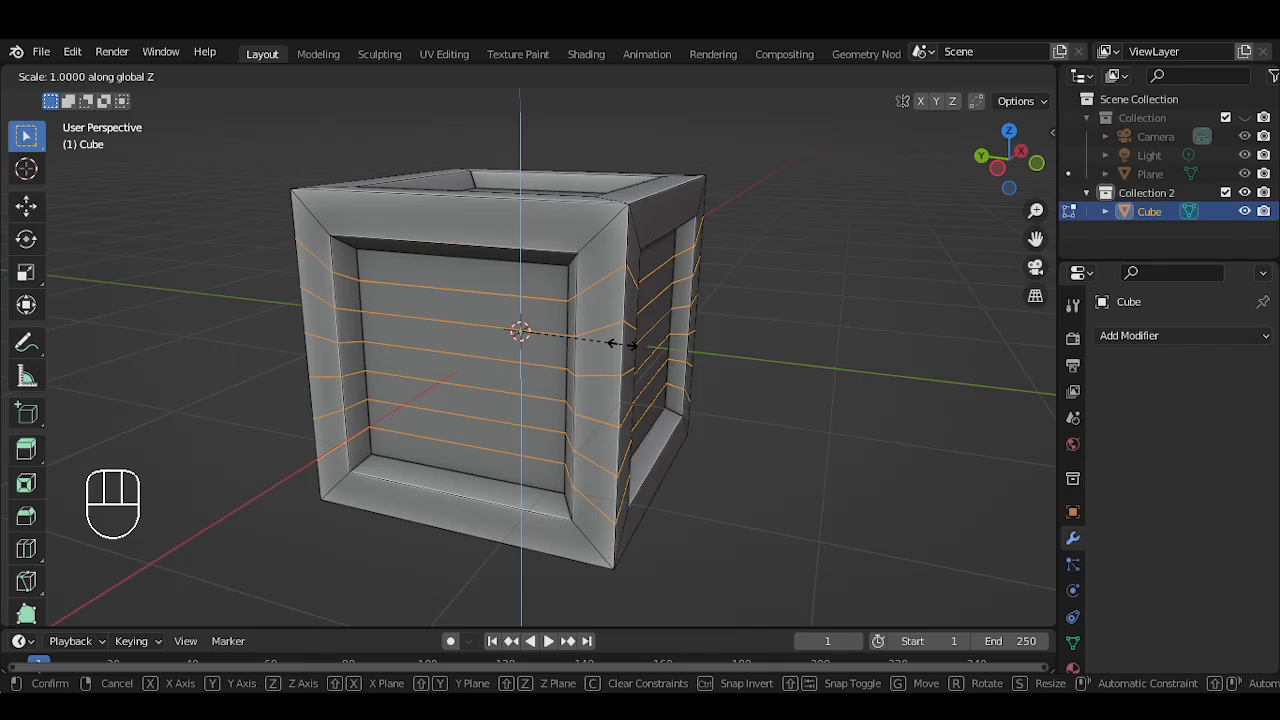
key(KP_0)
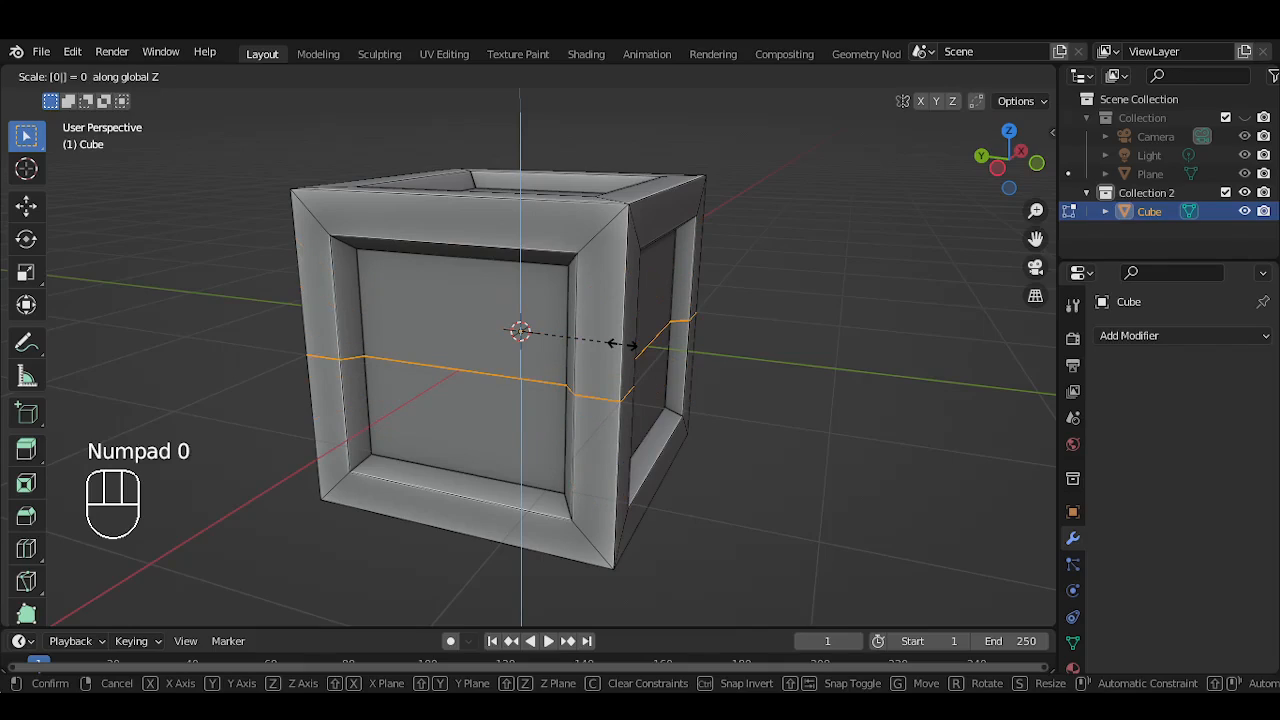
key(Escape)
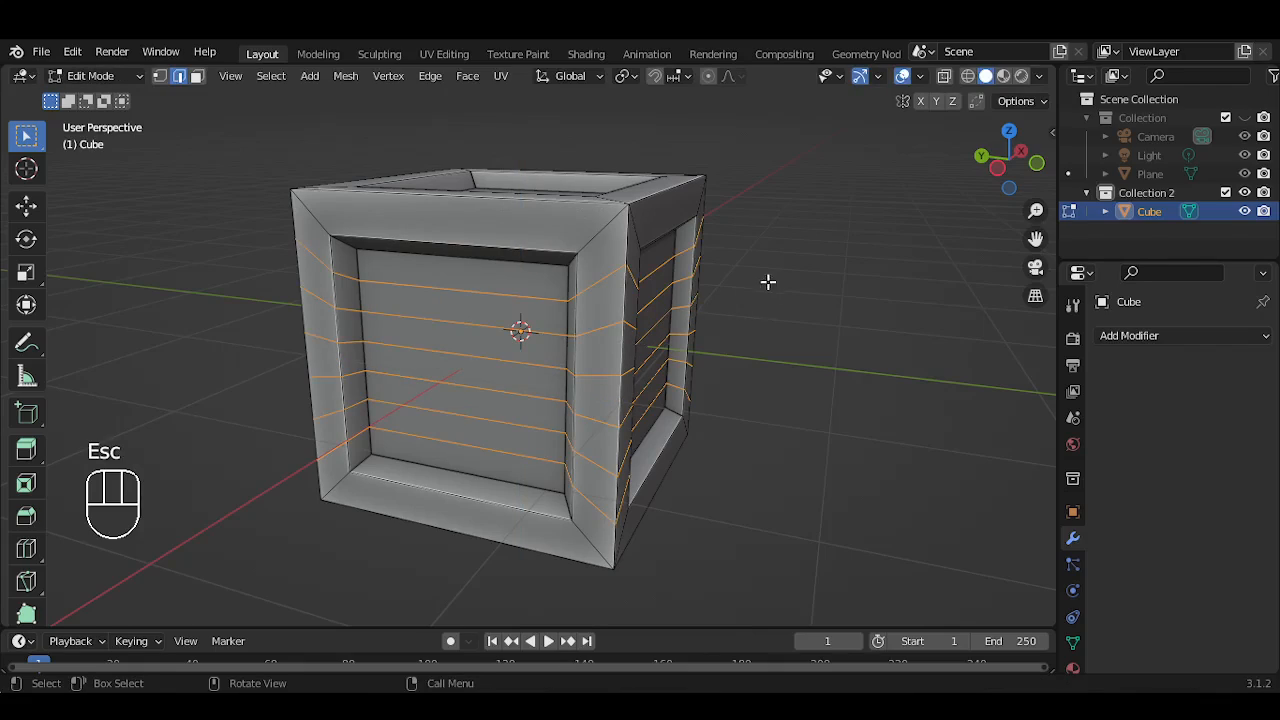
Set the transform pivot point to Individual Origins and the transform orientation to Gimbal
click(629, 78)
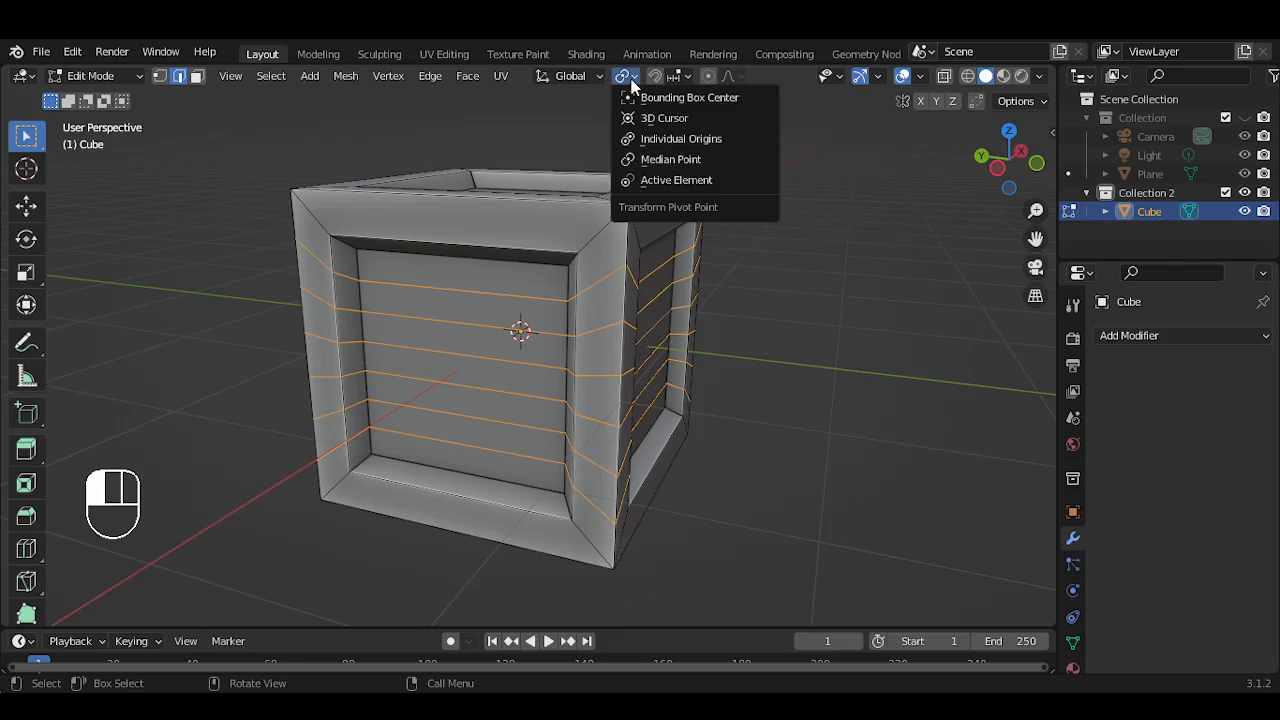
click(709, 141)
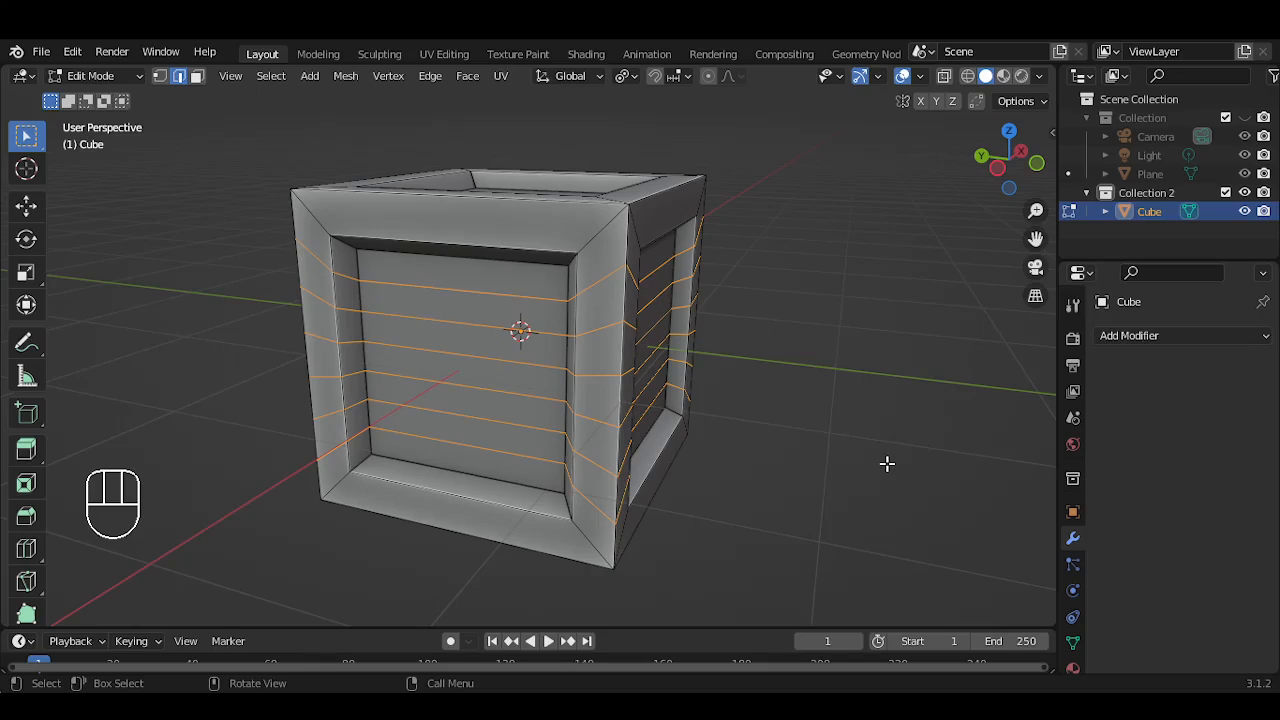
key(period)
key(period)
key(4)
key(comma)
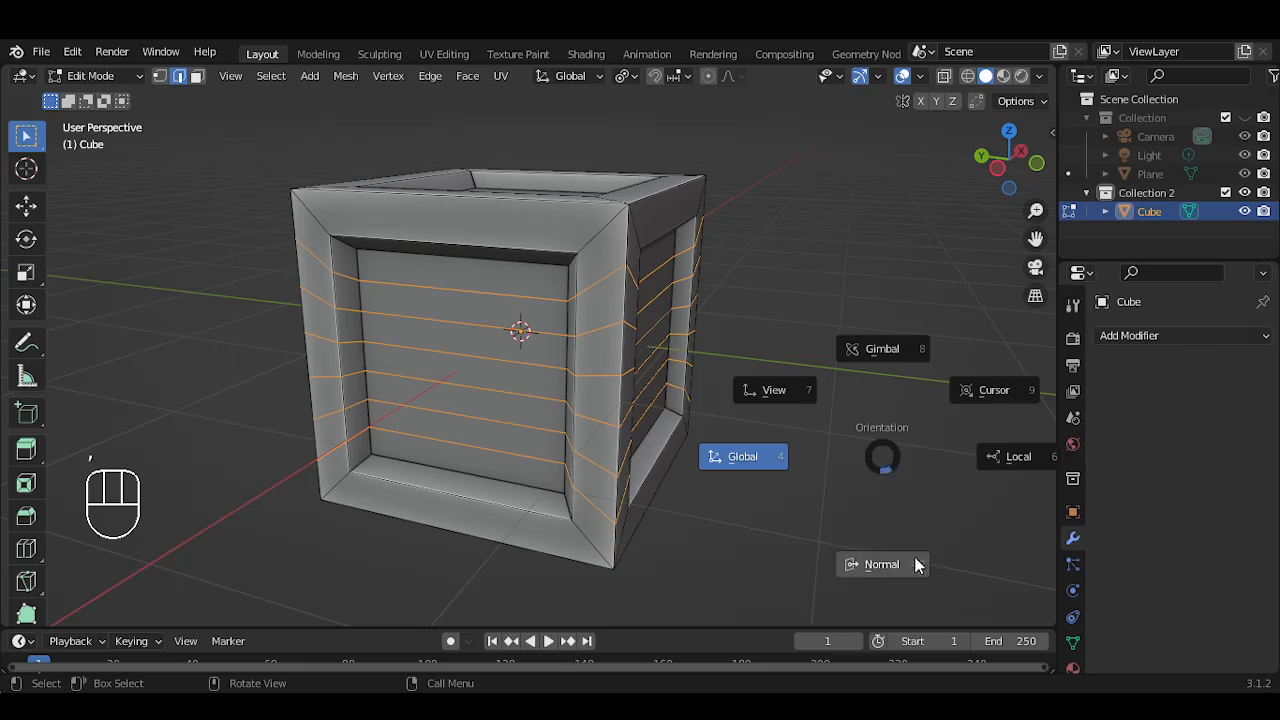
click(886, 315)
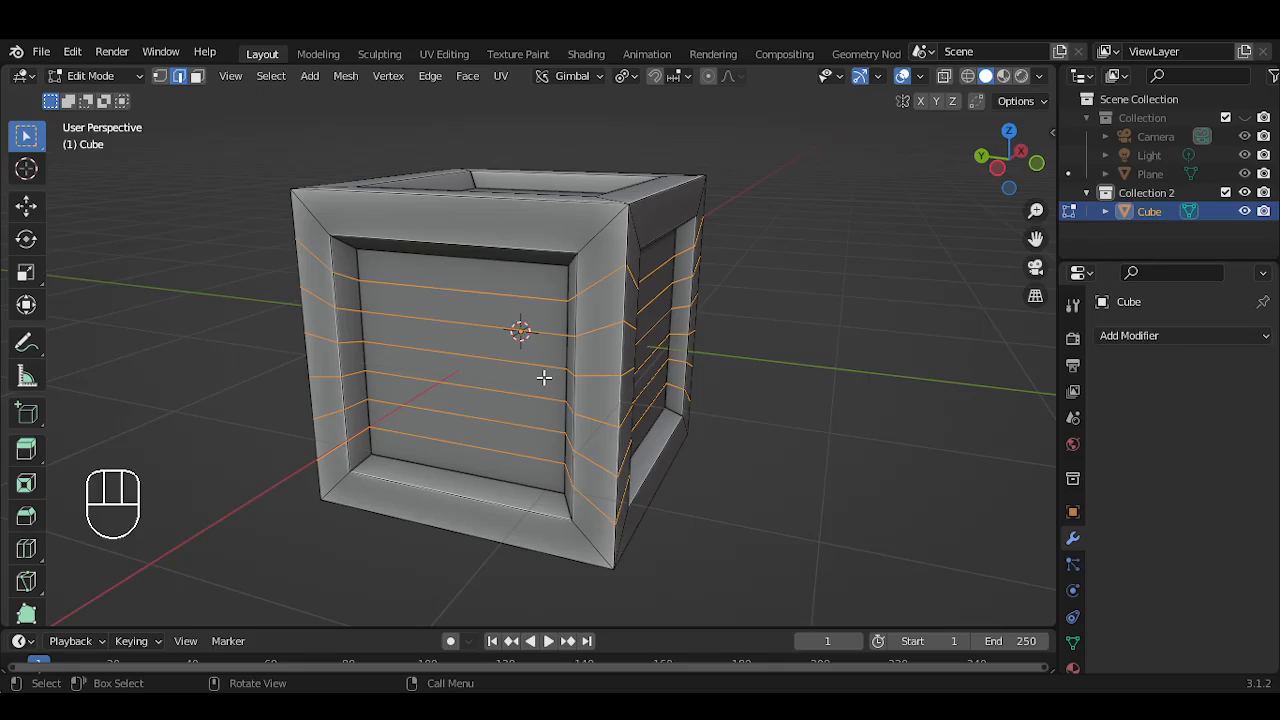
Flatten each of the six horizontal loops individually by scaling them to 0 along gimbal Z
key(s)
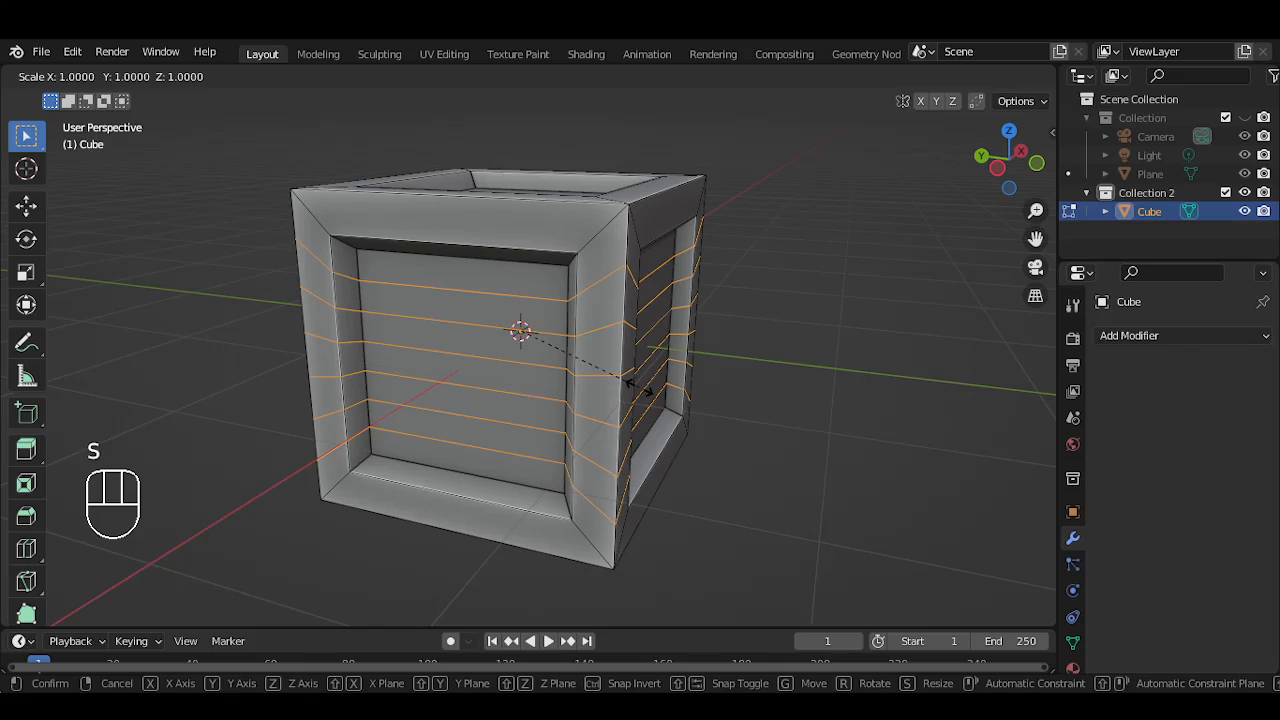
key(z)
key(KP_0)
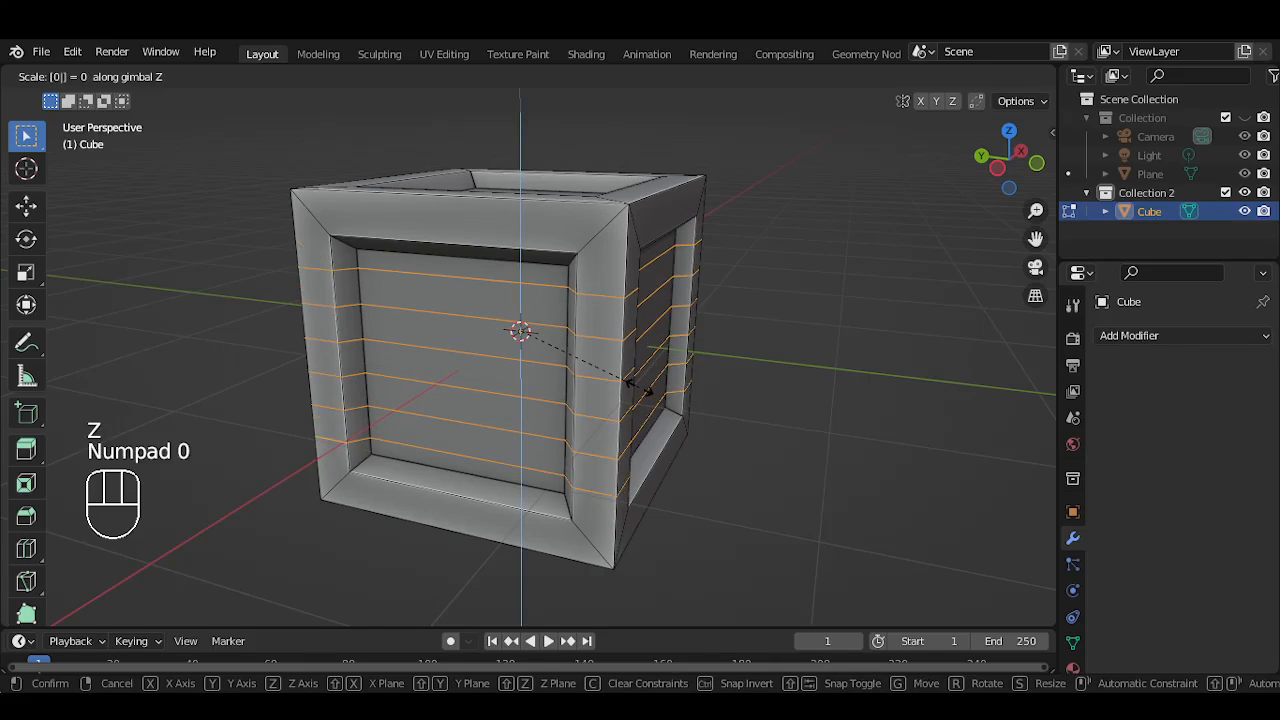
click(632, 384)
Switch to face selection and select the second, fourth and sixth planks from the top of the front panel
middle_drag(517, 349, 509, 260)
scroll(597, 341, up, 2)
alt+click(492, 261)
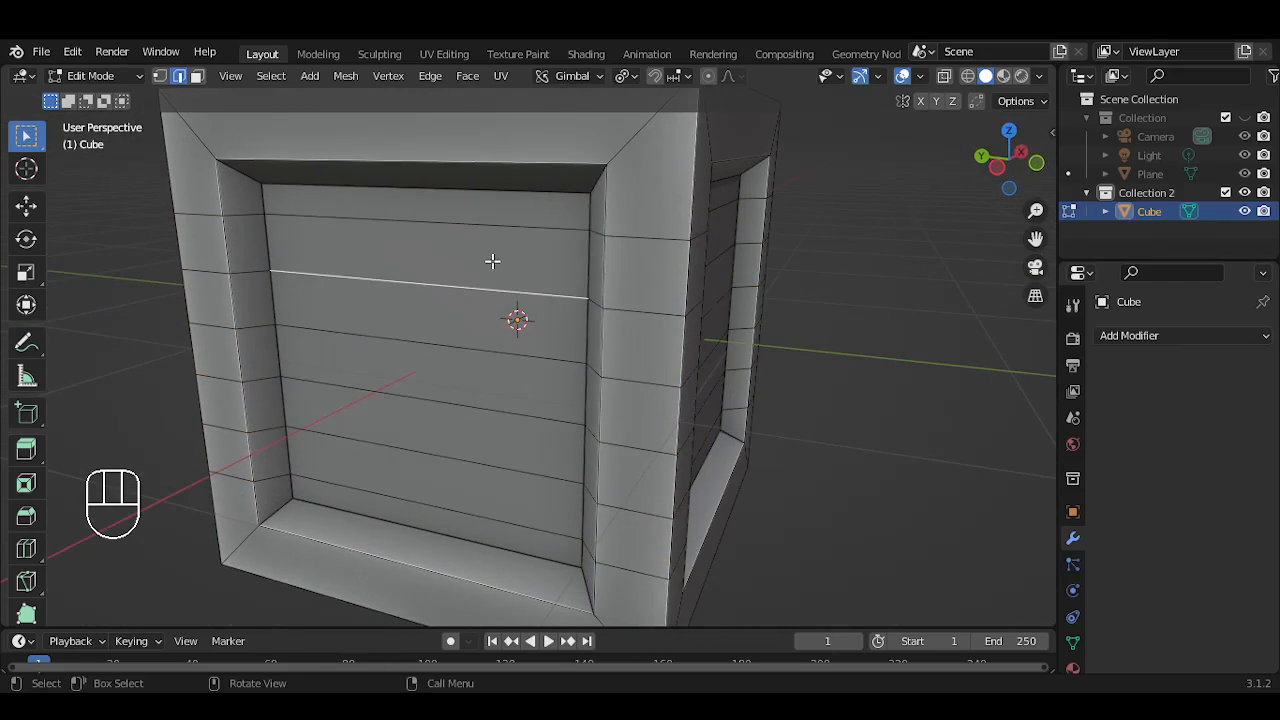
click(196, 77)
click(412, 258)
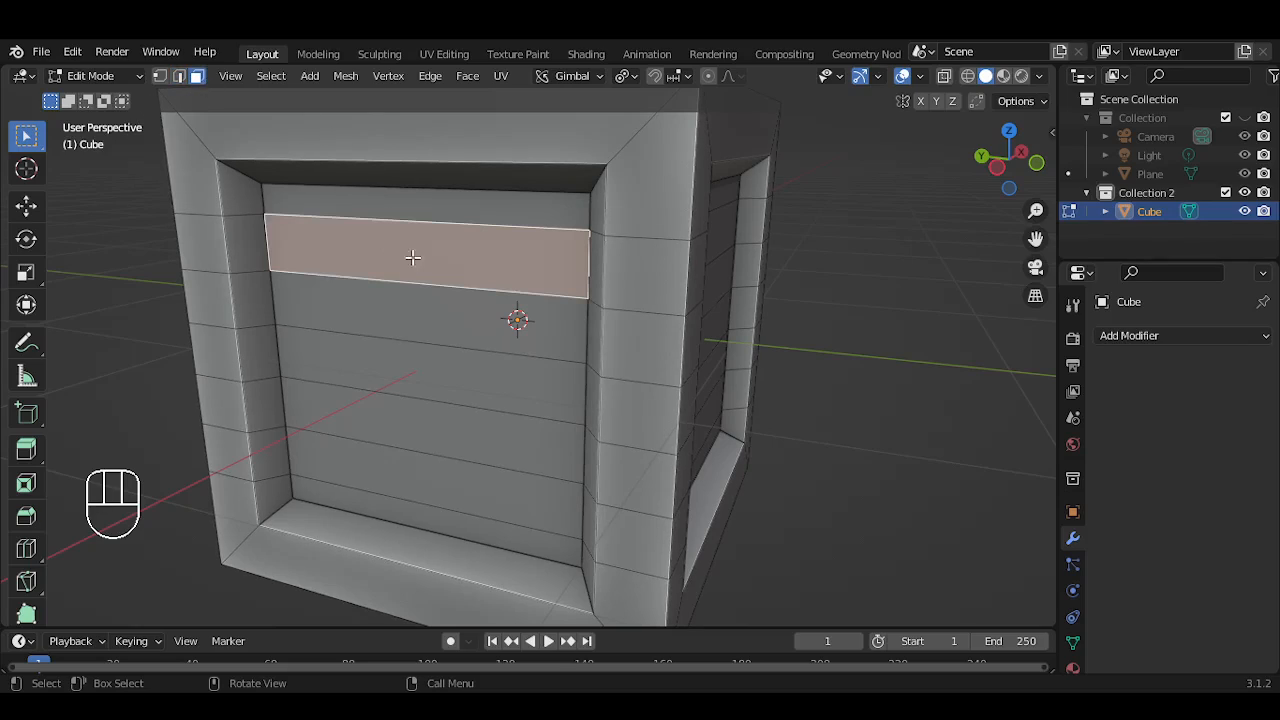
shift+click(459, 385)
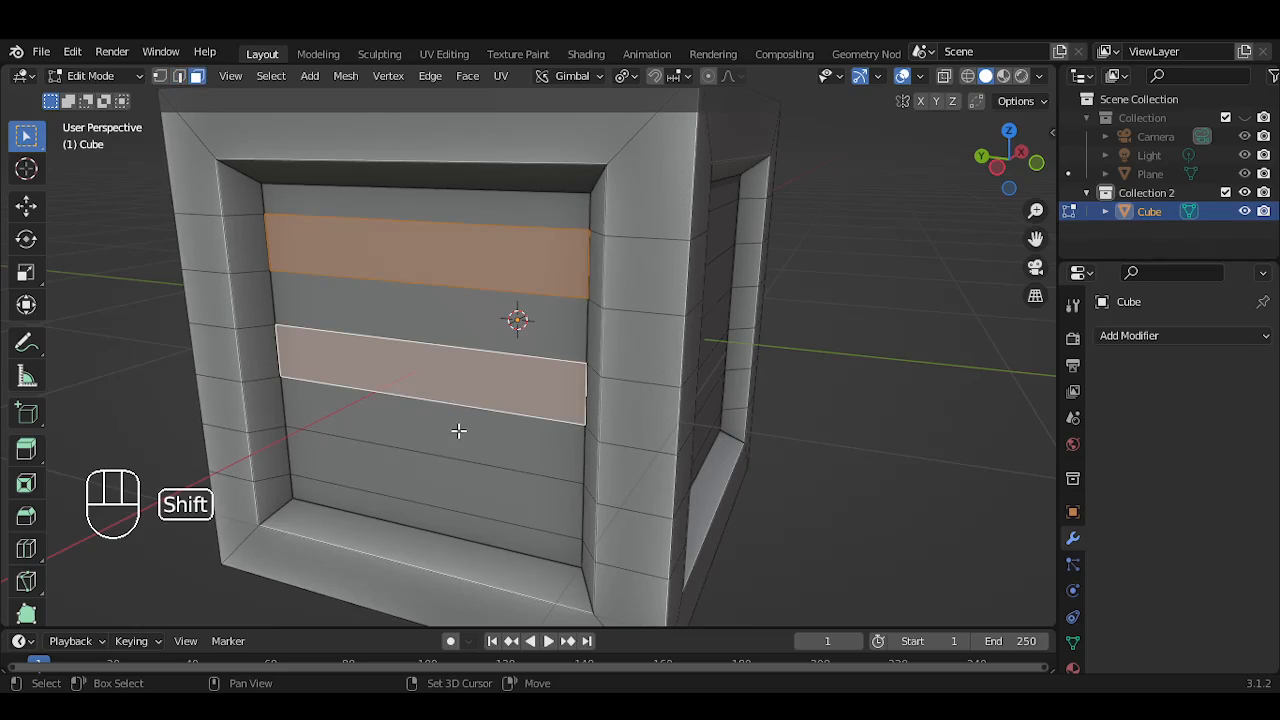
shift+click(452, 478)
Add the first, third, fifth and seventh planks of the adjacent side panel to the selection
middle_drag(714, 433, 648, 335)
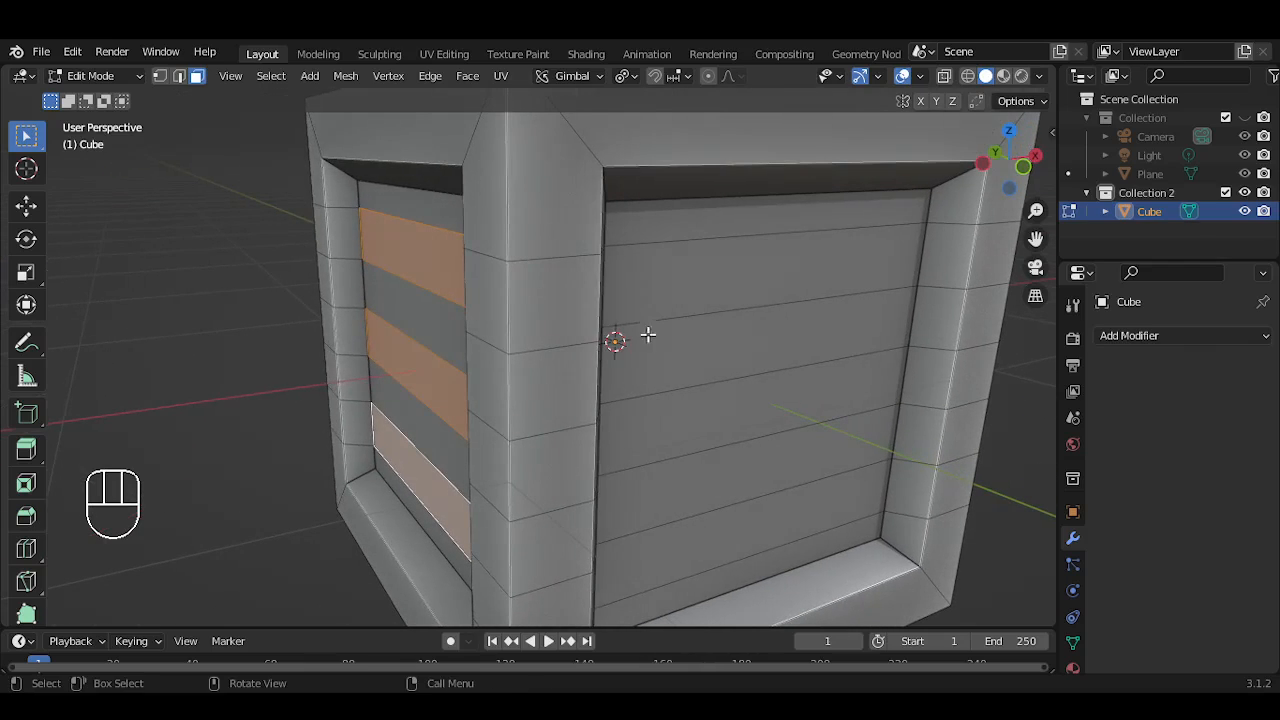
shift+click(694, 220)
shift+click(694, 333)
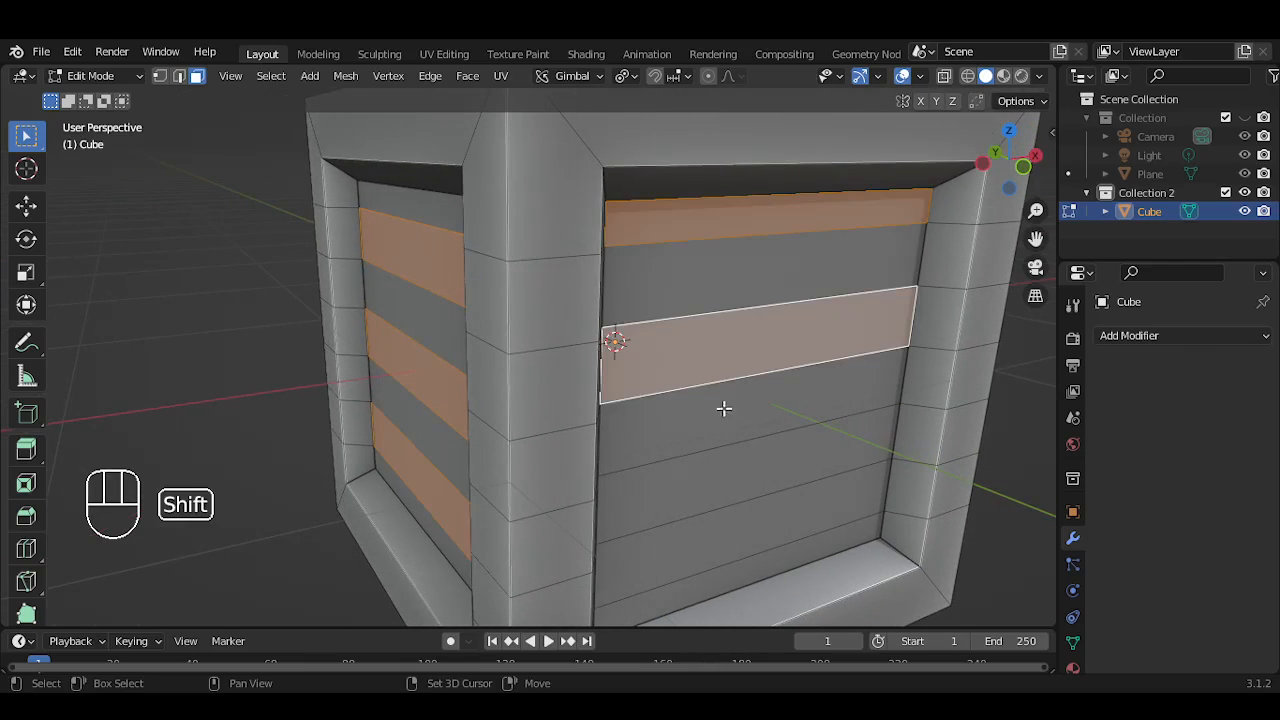
shift+click(719, 486)
shift+click(726, 583)
Extend the selection with the second, fourth and sixth planks of the crate's third side panel
middle_drag(769, 523, 771, 400)
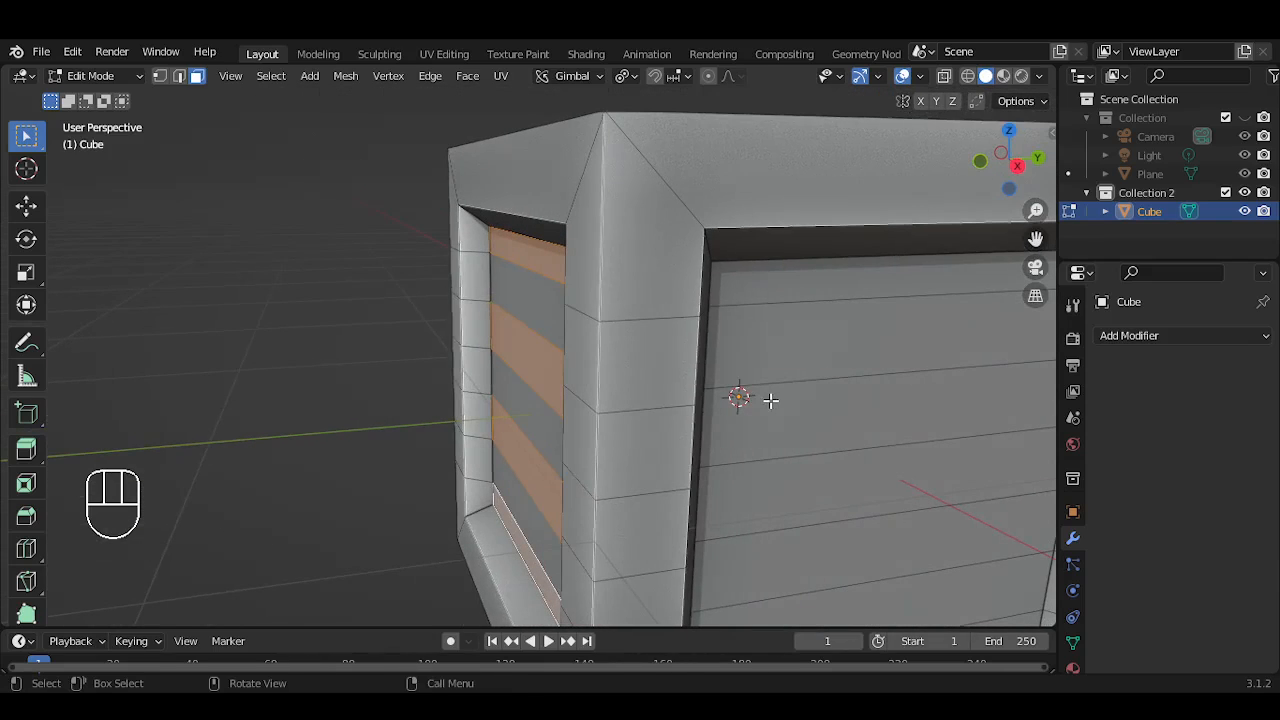
shift+click(814, 346)
shift+click(823, 500)
shift+click(929, 573)
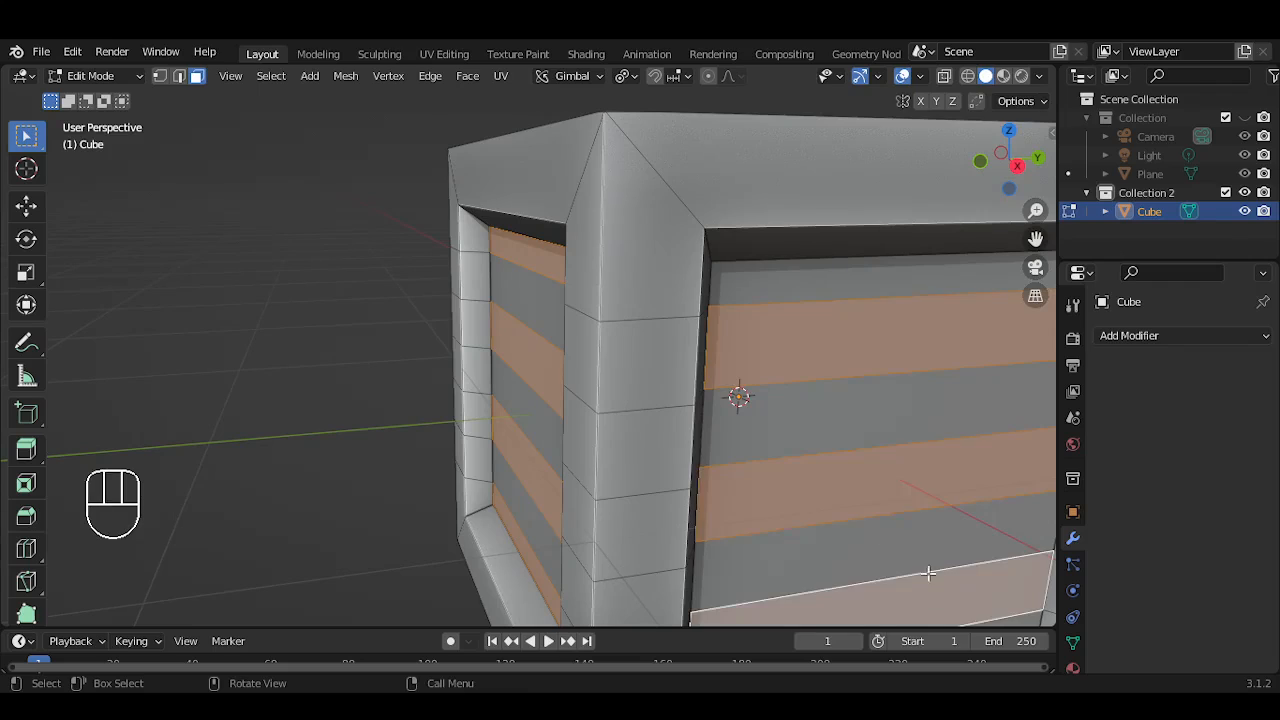
Add the first, third, fifth and seventh planks of the remaining side panel to the selection and check the alternating pattern around the crate
scroll(875, 468, down, 5)
middle_drag(864, 442, 669, 440)
shift+click(710, 340)
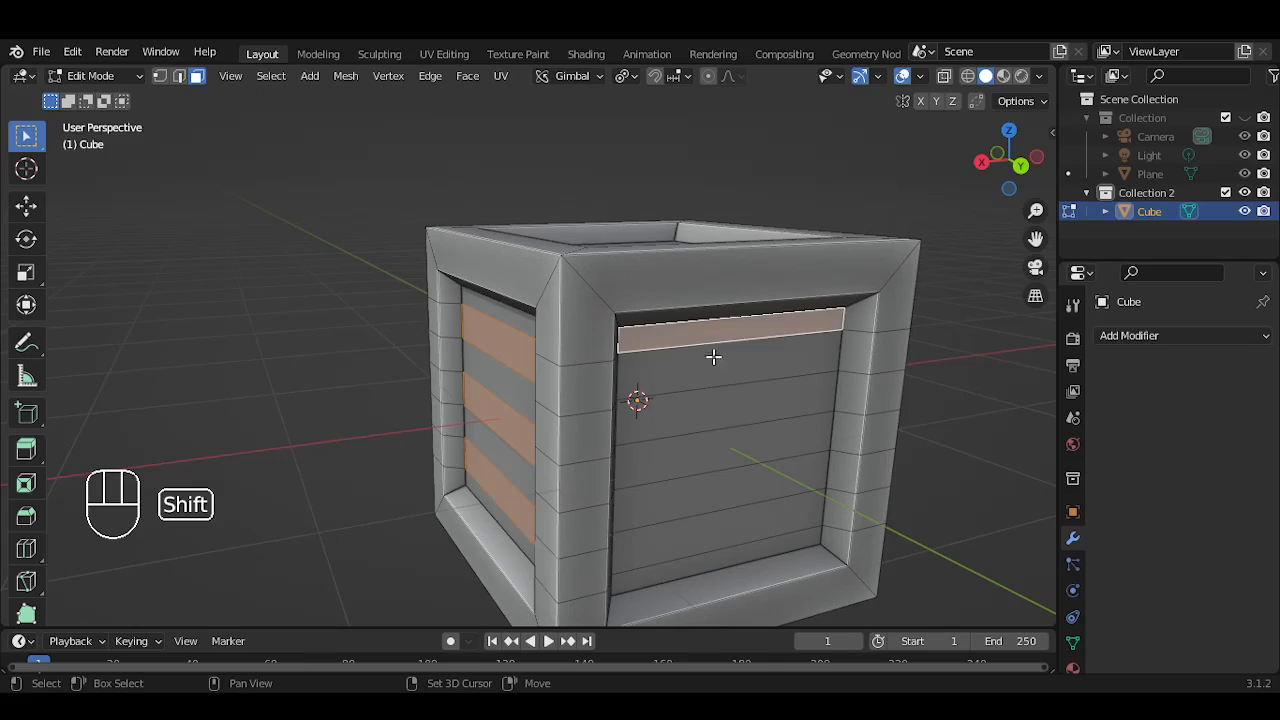
shift+click(716, 408)
shift+click(737, 506)
shift+click(739, 515)
shift+click(733, 487)
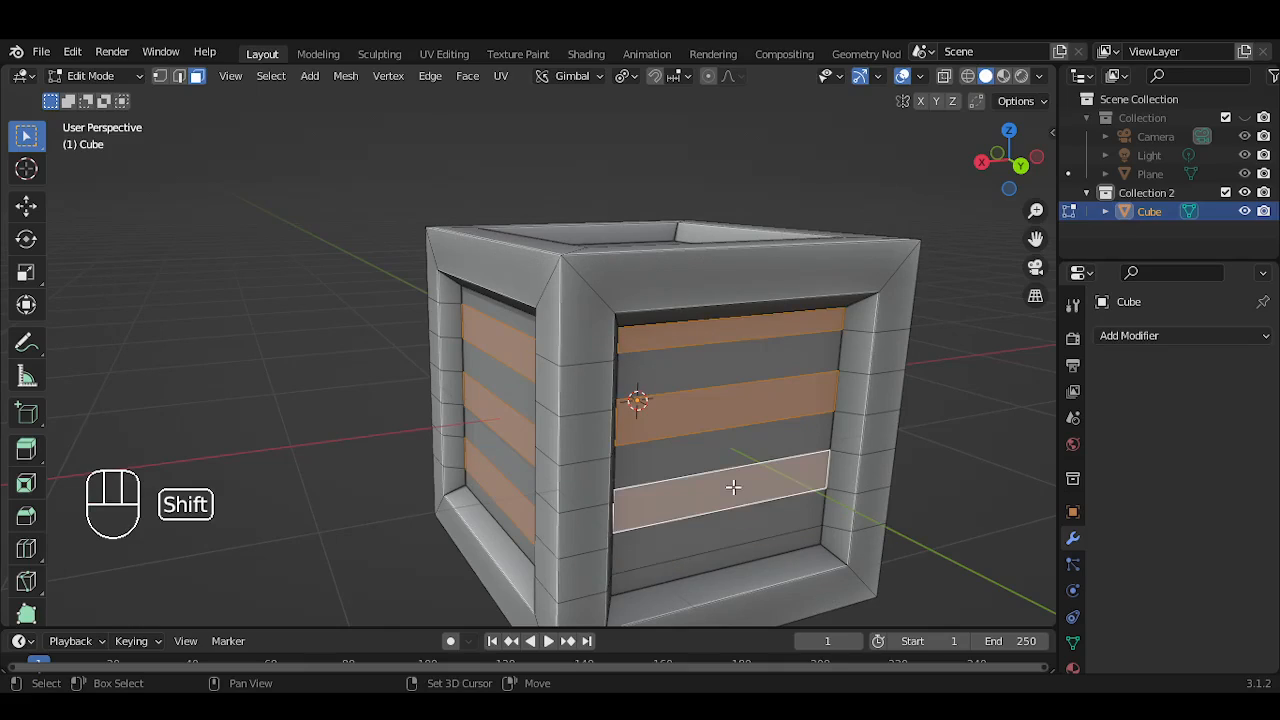
shift+click(750, 548)
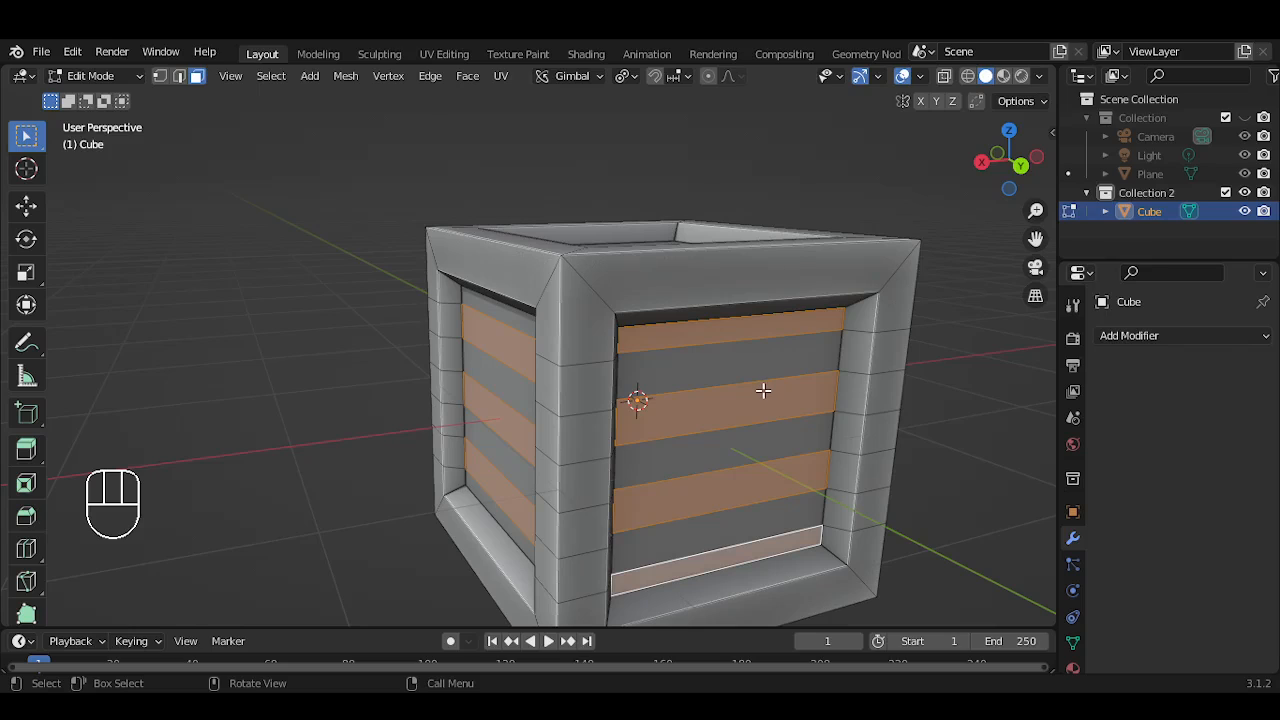
middle_drag(763, 390, 594, 403)
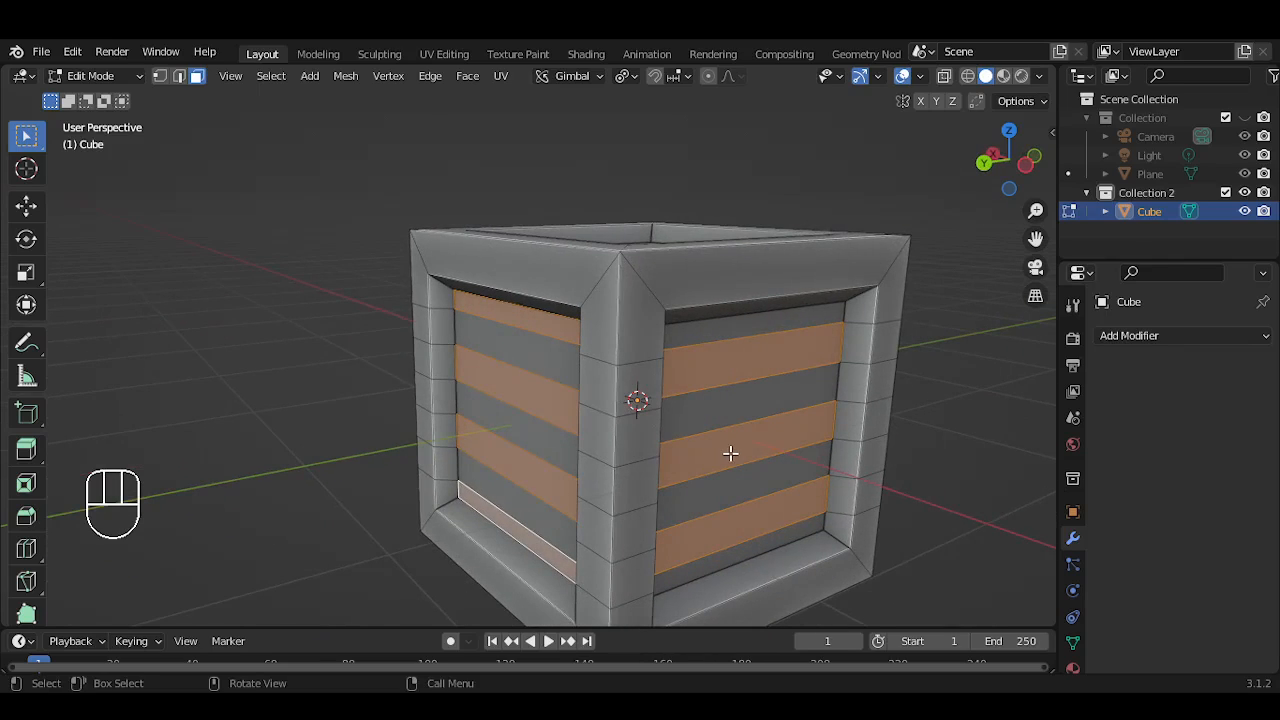
middle_drag(730, 453, 773, 422)
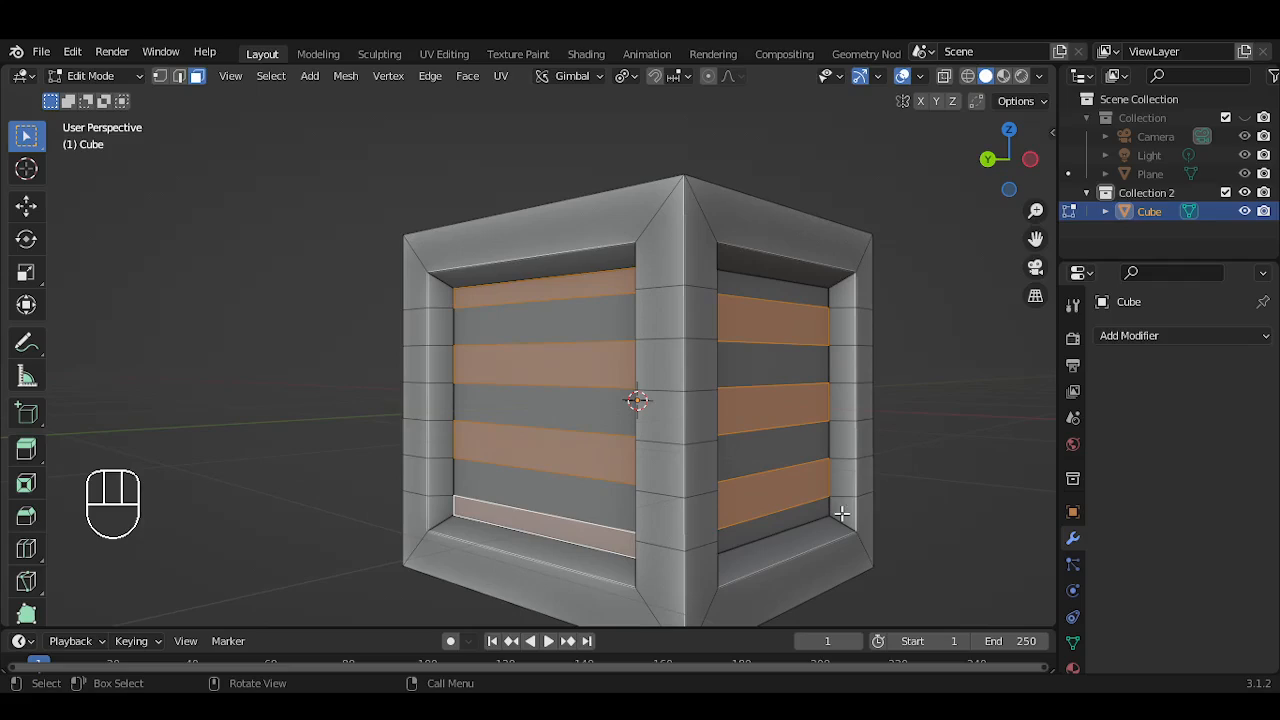
Extrude the selected planks in place and scale them inward to about 0.96 using the Median Point pivot
key(e)
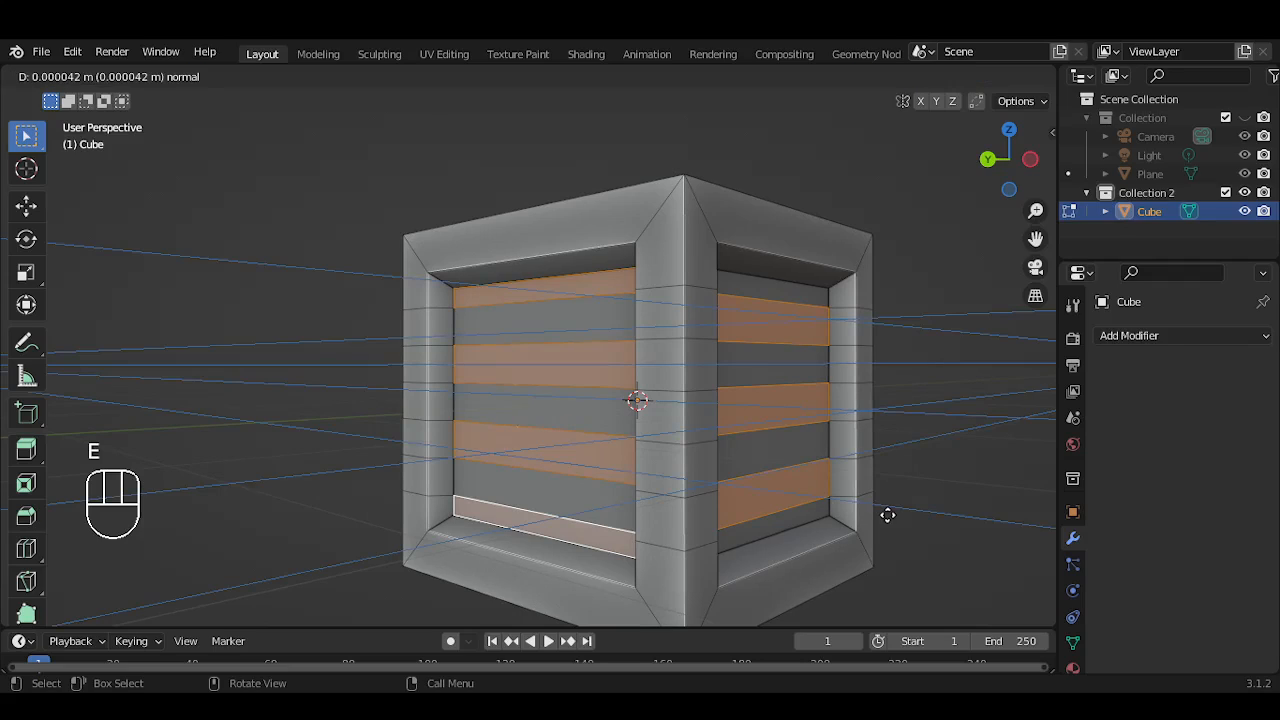
click(888, 515)
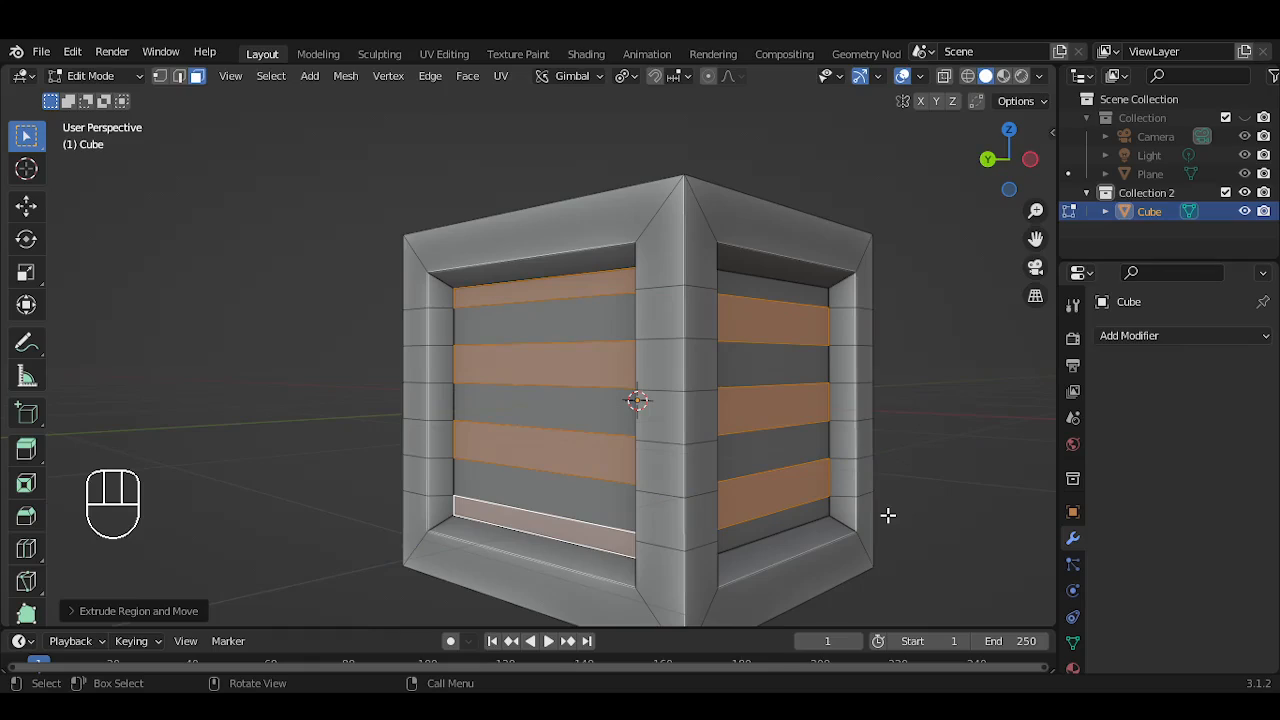
key(s)
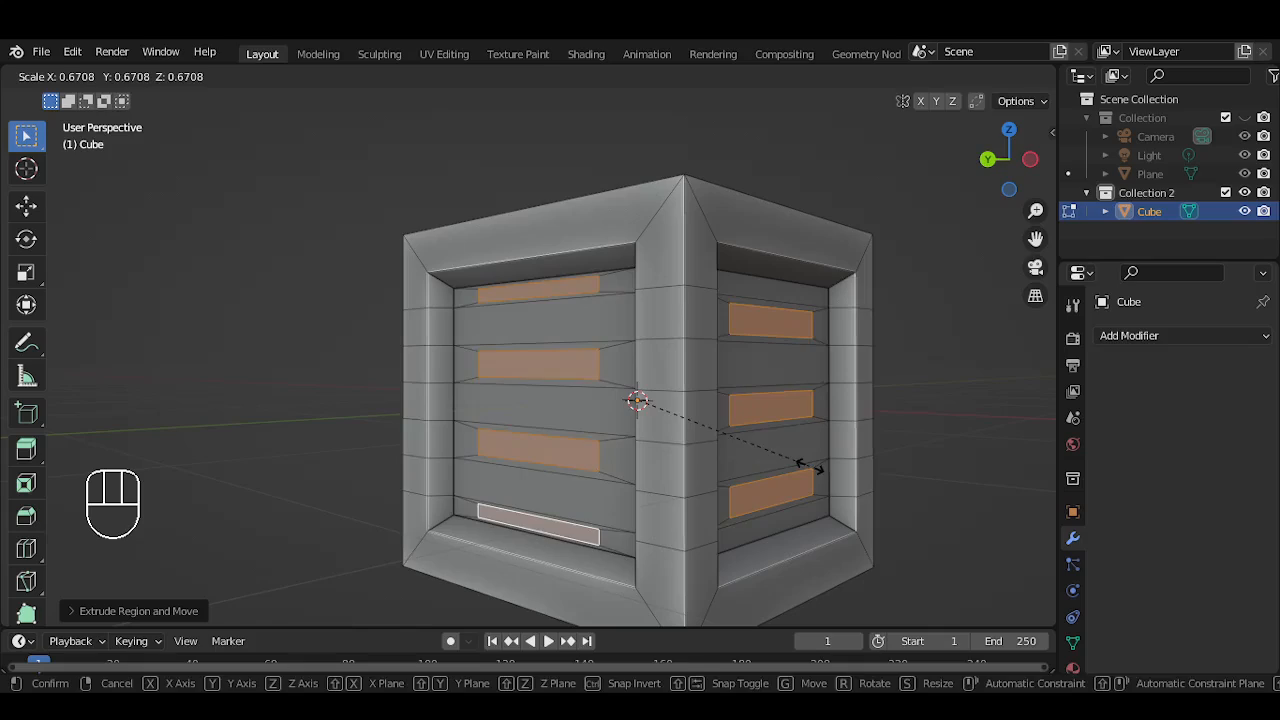
key(Escape)
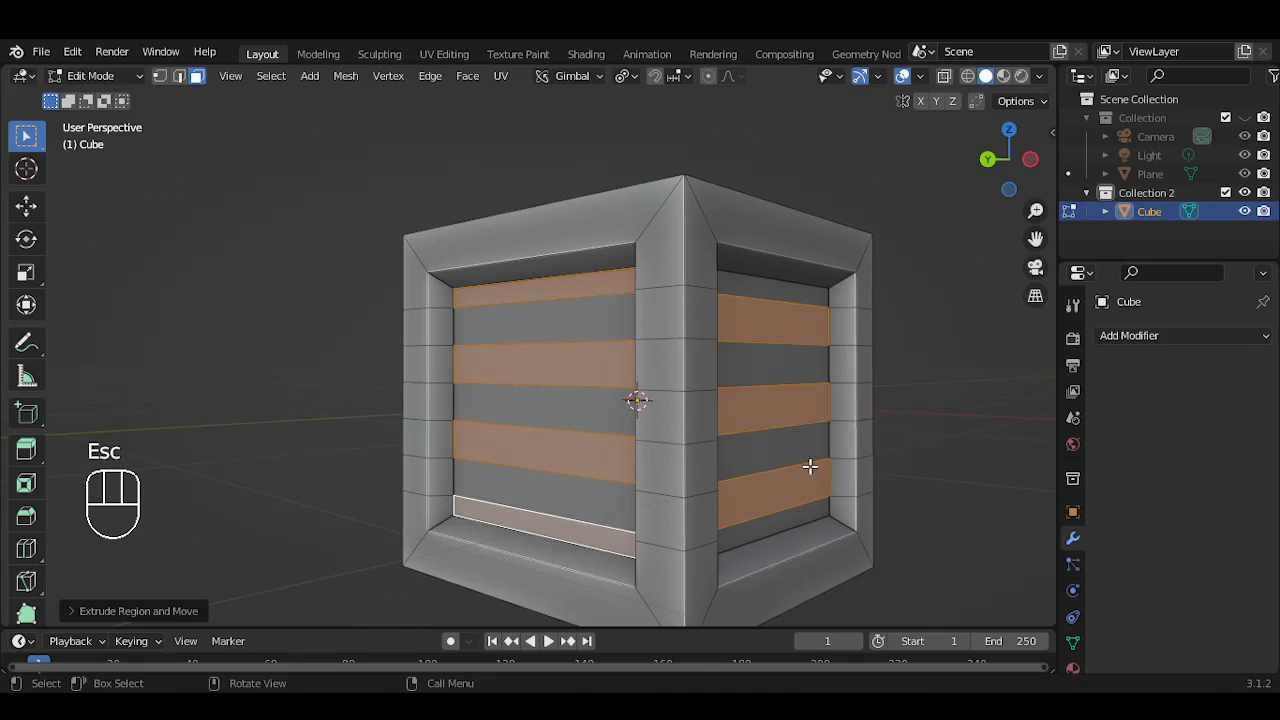
click(630, 76)
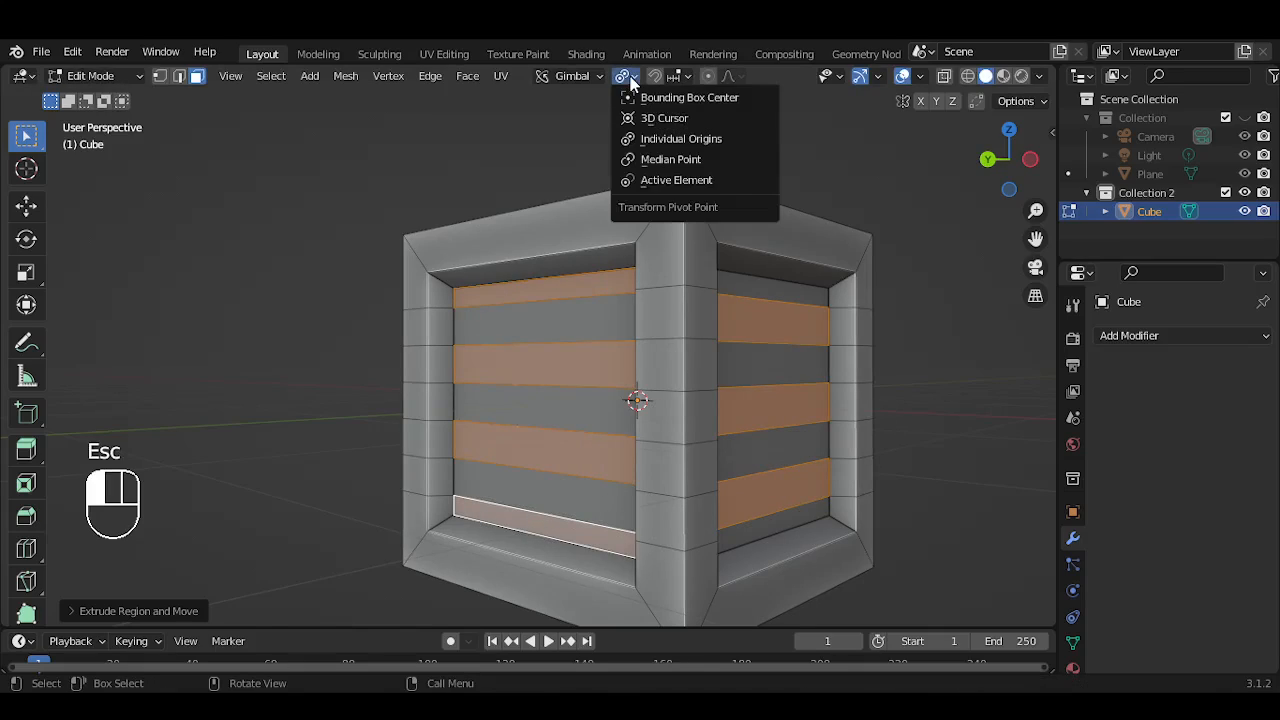
click(670, 160)
key(s)
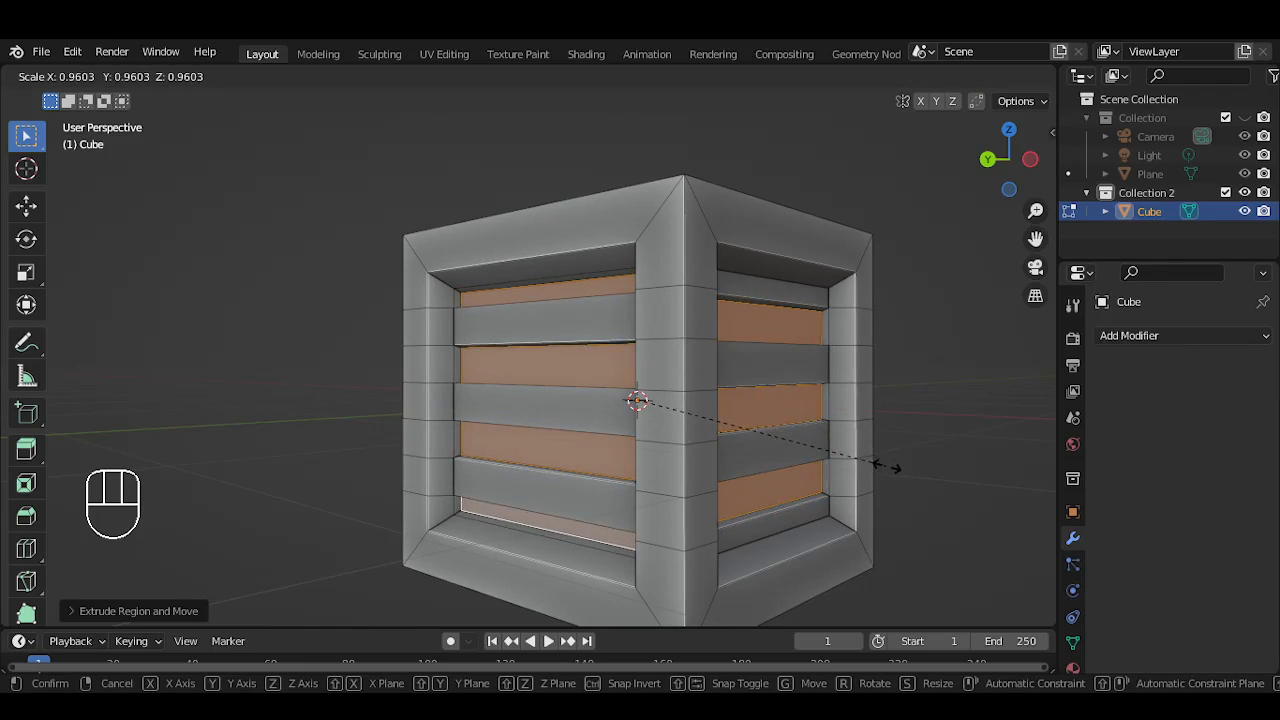
click(886, 466)
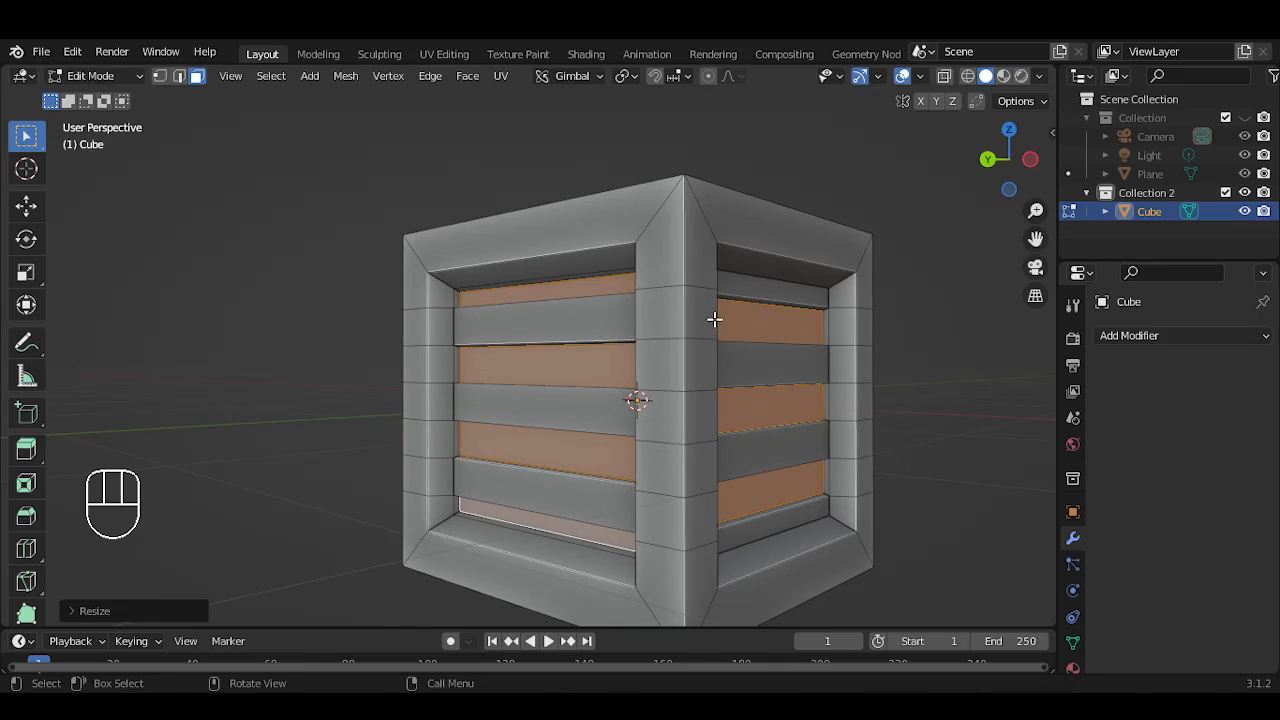
Inspect the recessed planks on the crate's sides and save the file
middle_drag(714, 319, 937, 366)
middle_drag(740, 327, 909, 309)
scroll(789, 306, down, 3)
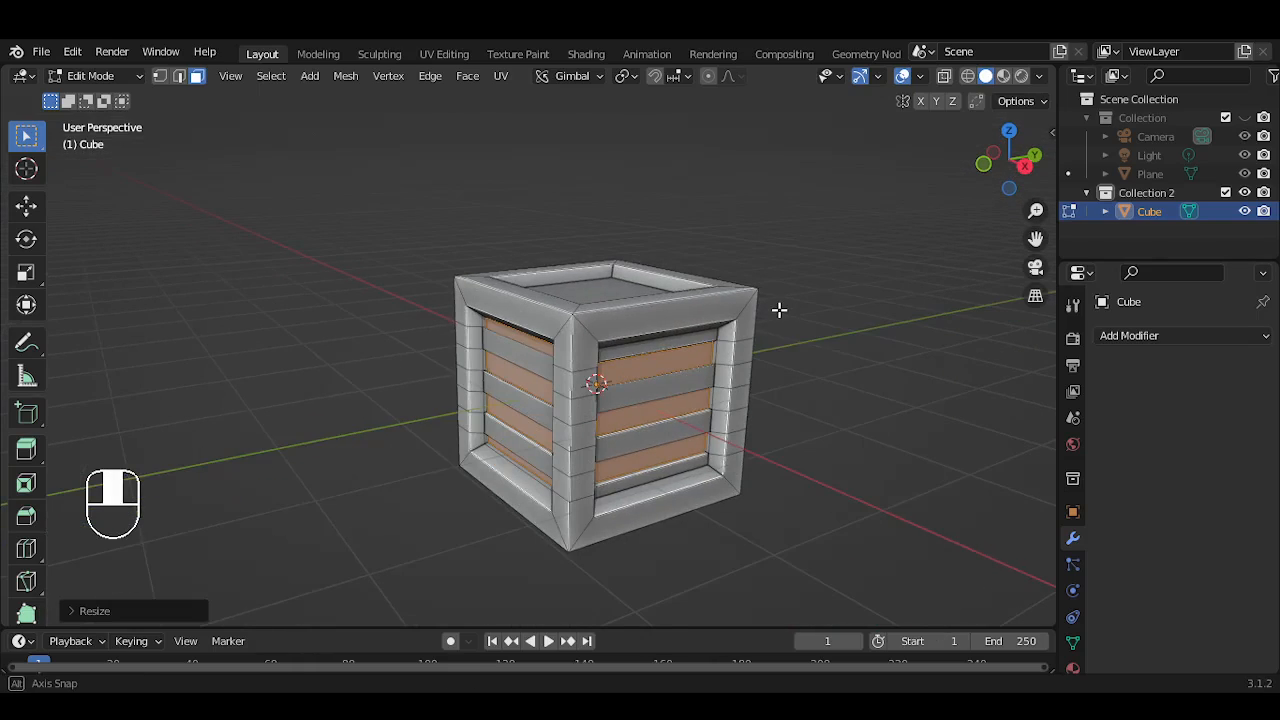
middle_drag(779, 310, 707, 324)
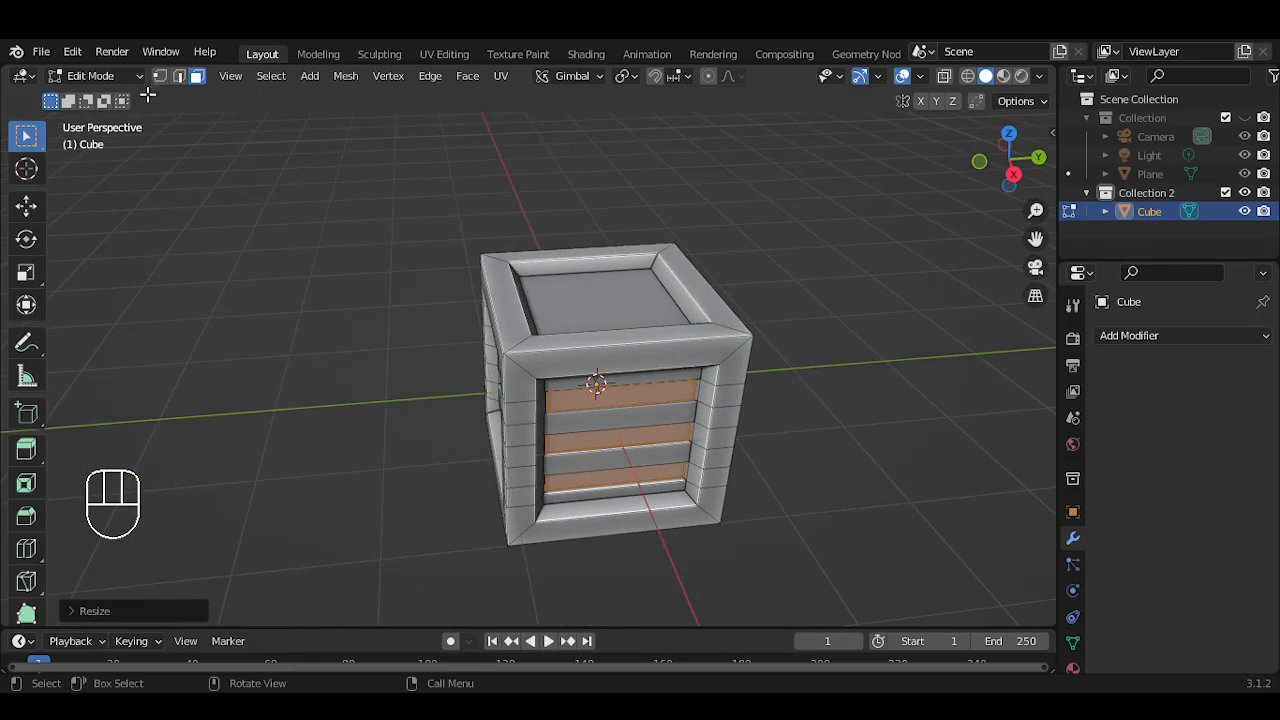
key(ctrl+s)
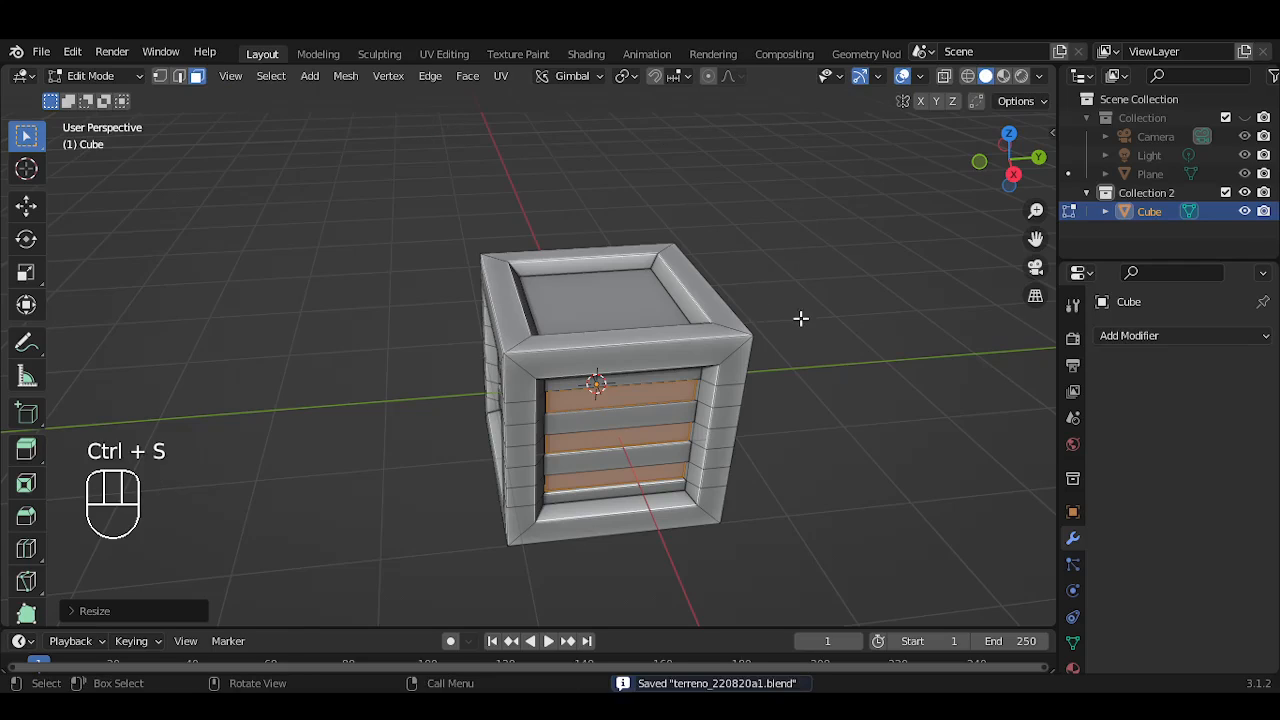
scroll(802, 320, down, 3)
middle_drag(803, 323, 729, 271)
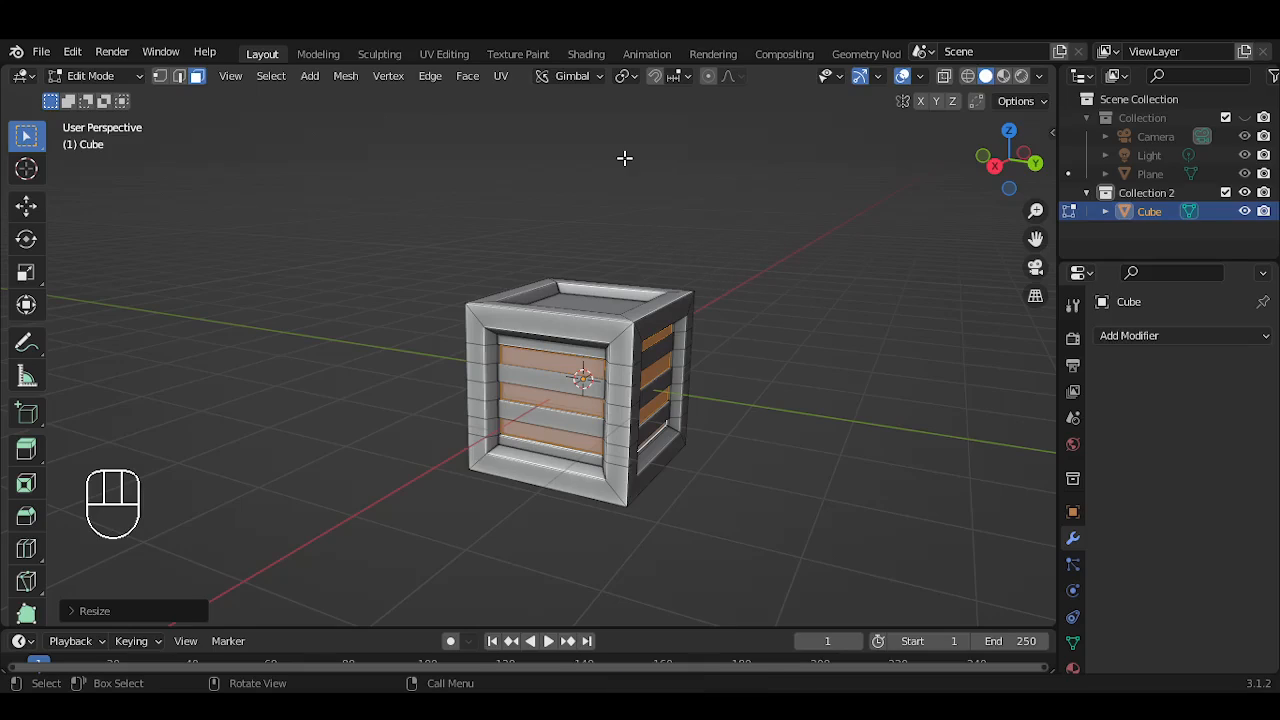
Switch to the Shading workspace, bring the crate into view and create a new material for it
click(592, 52)
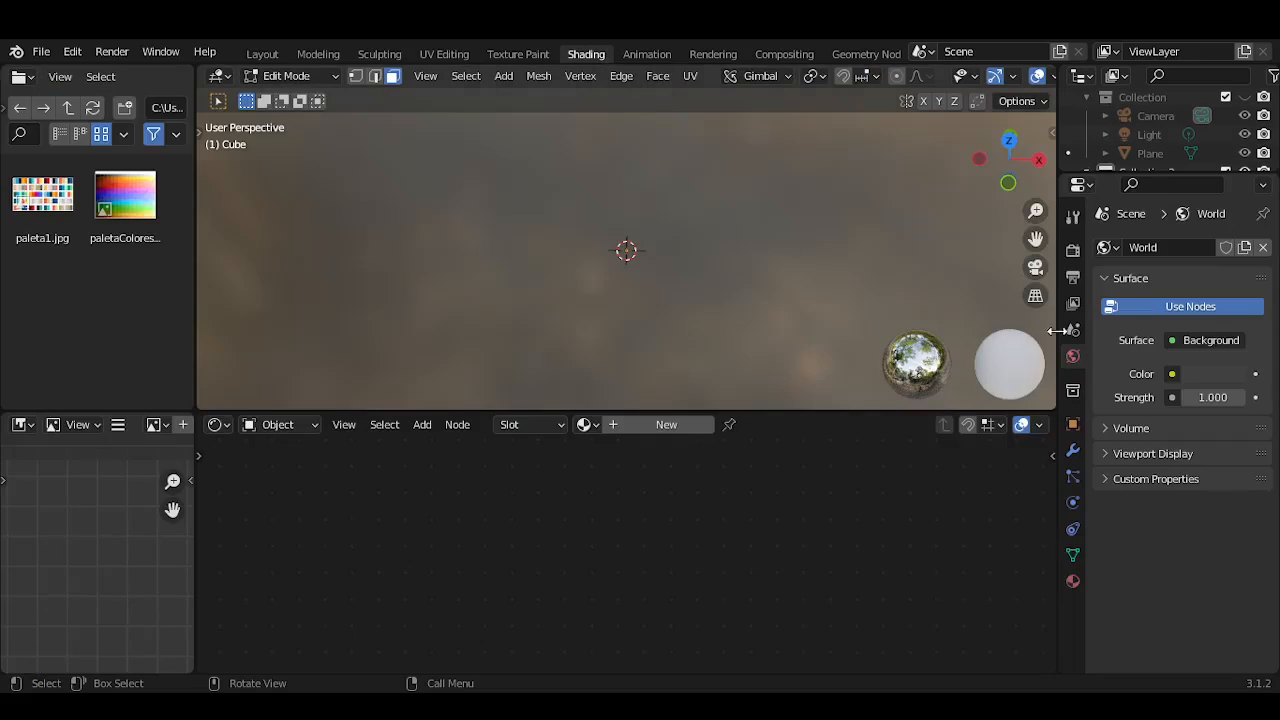
click(1074, 582)
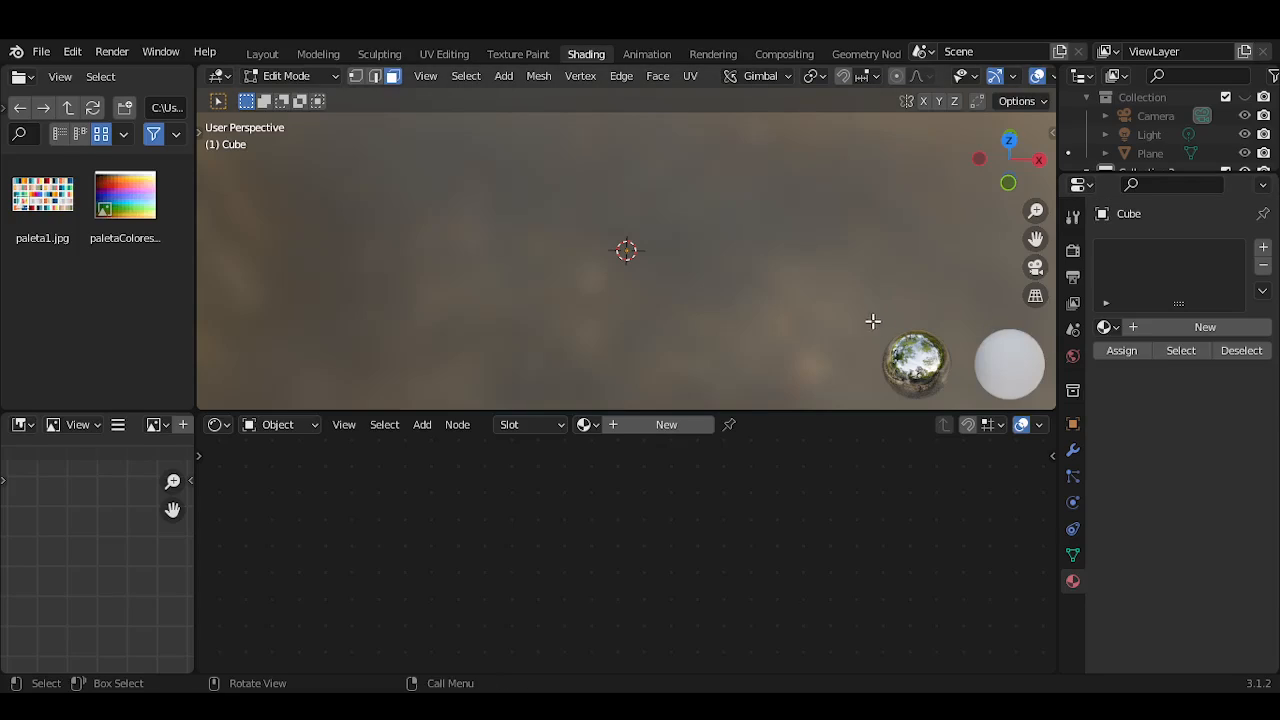
click(268, 53)
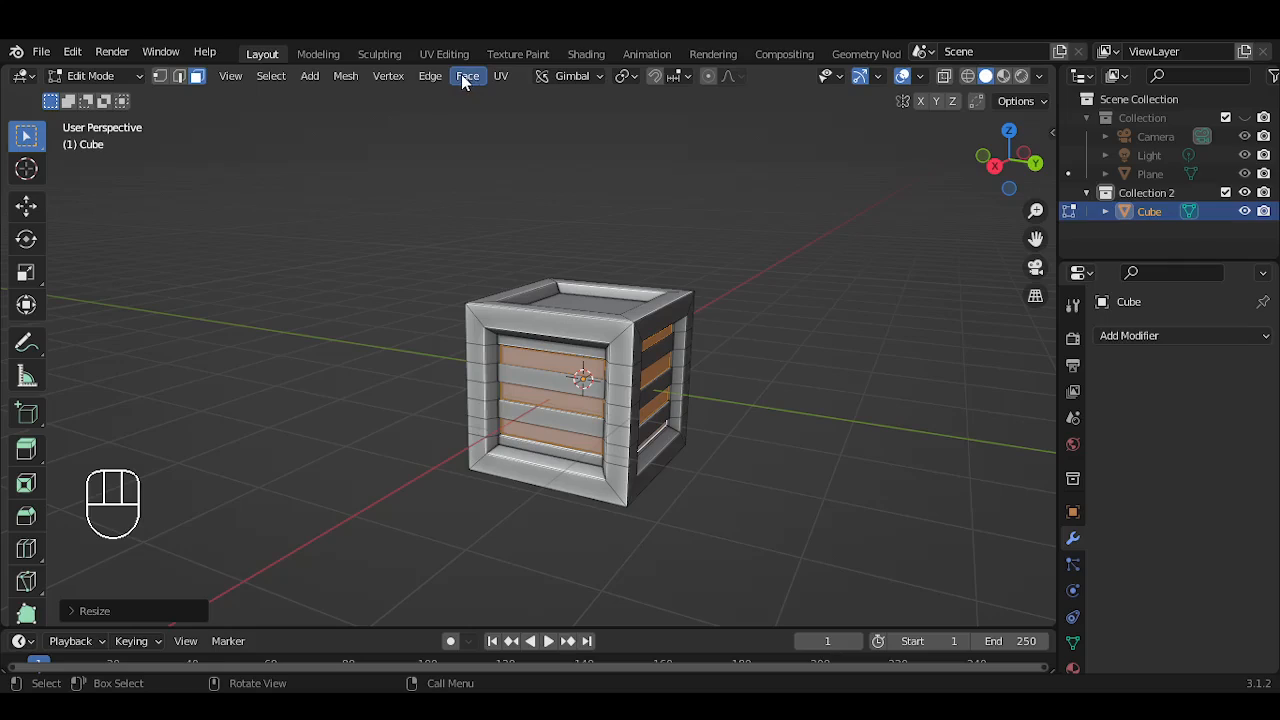
click(584, 54)
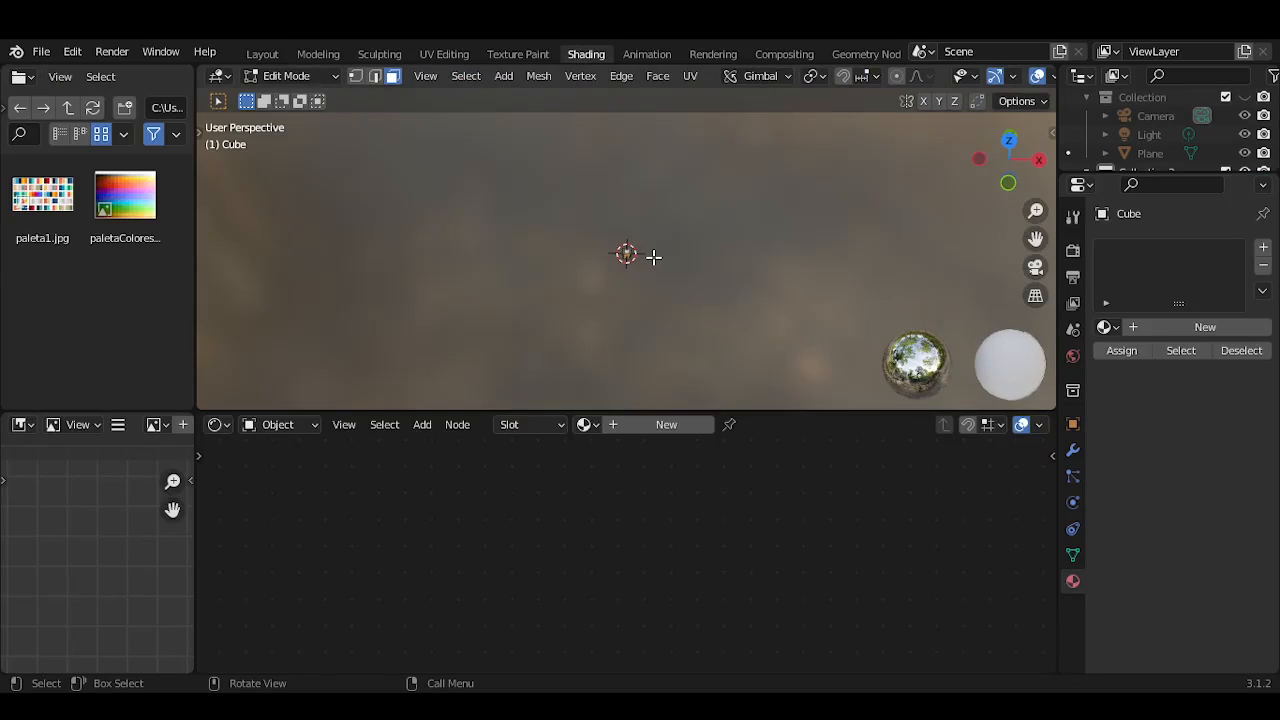
scroll(652, 258, up, 3)
middle_drag(652, 258, 738, 215)
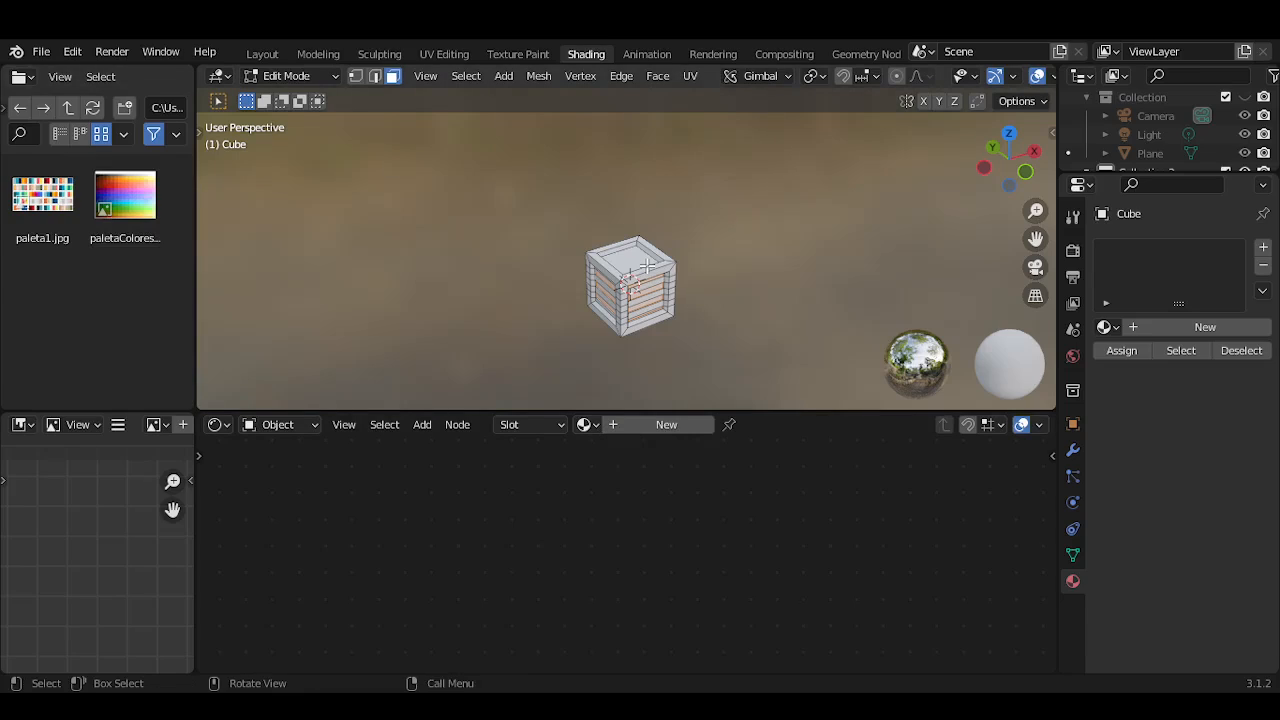
click(618, 426)
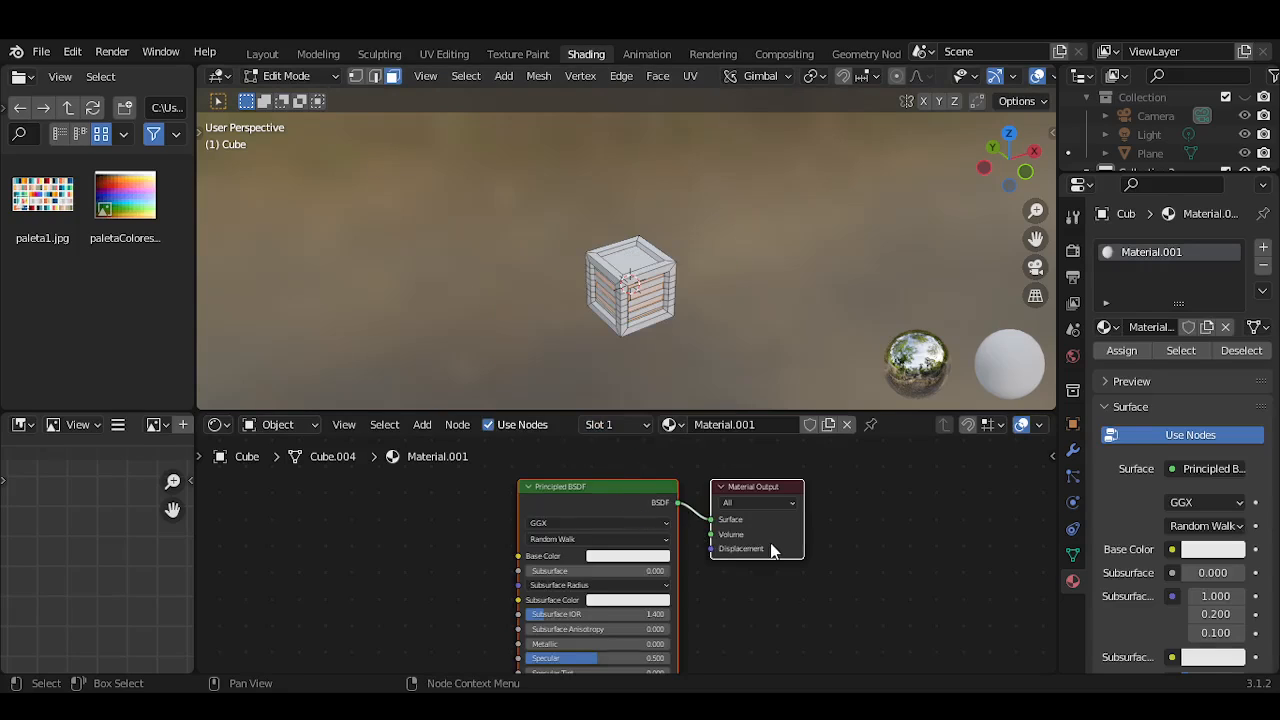
Add paletaColores256.jpg to the material as an image texture node and place it beside the Principled BSDF node
scroll(776, 550, down, 1)
middle_drag(670, 584, 694, 543)
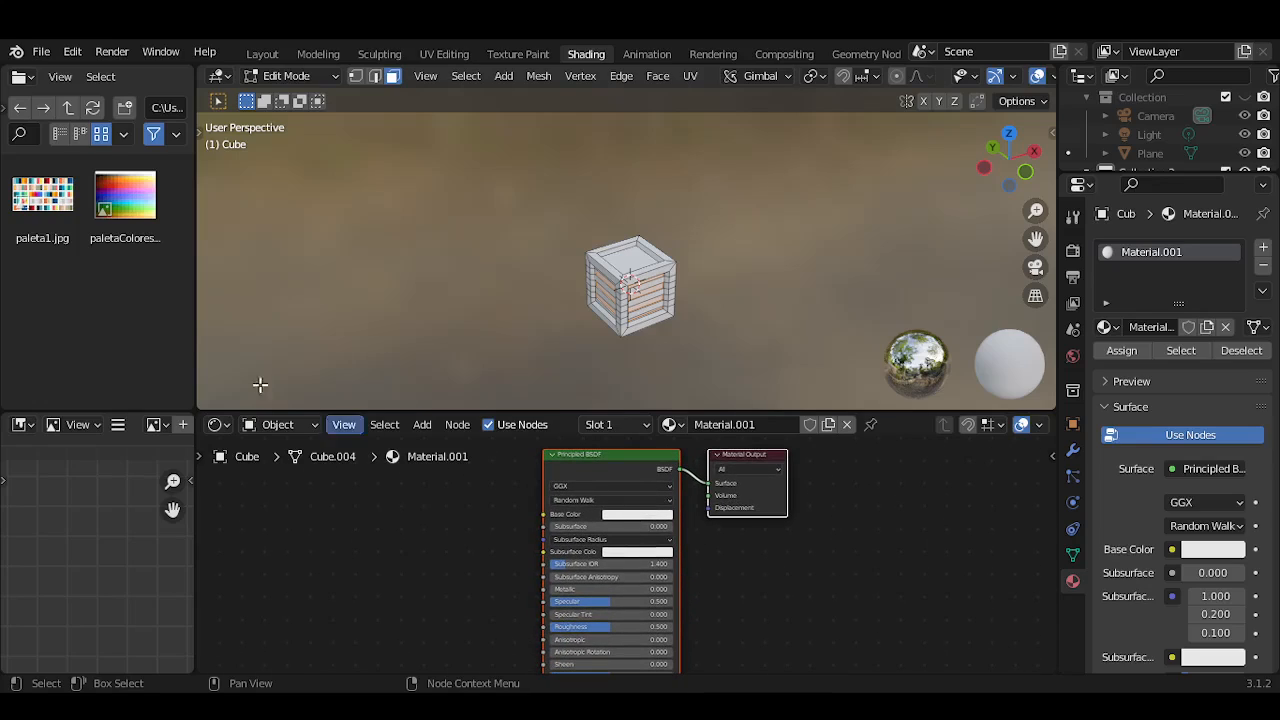
drag(134, 206, 398, 550)
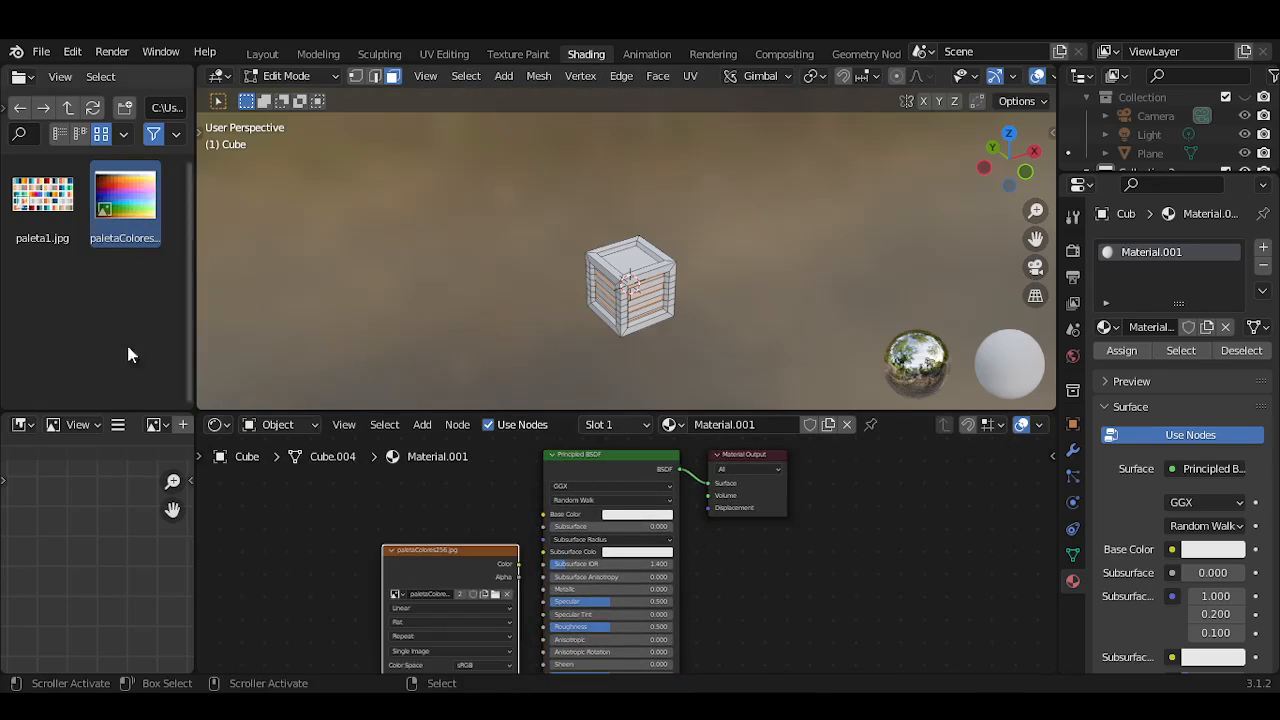
scroll(442, 486, down, 2)
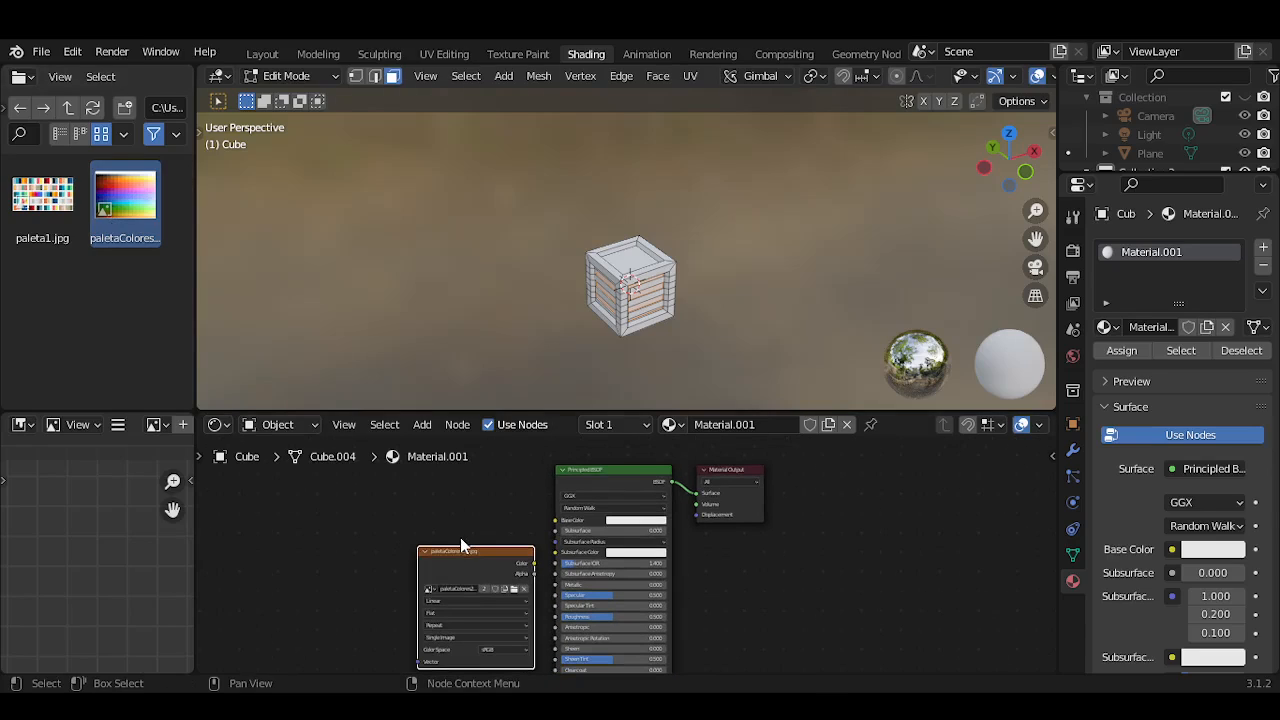
drag(468, 548, 444, 500)
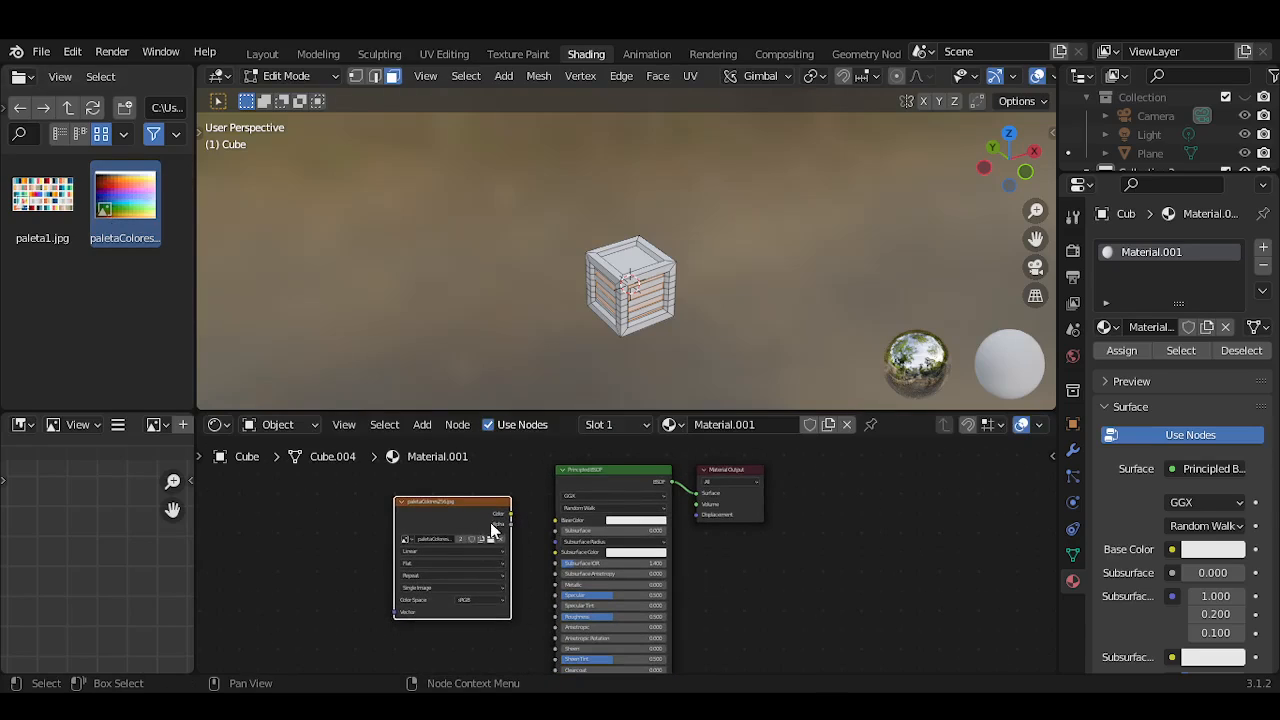
Link the palette texture's Color output to the Principled BSDF's Base Color and check the colours on the crate
scroll(490, 522, up, 1)
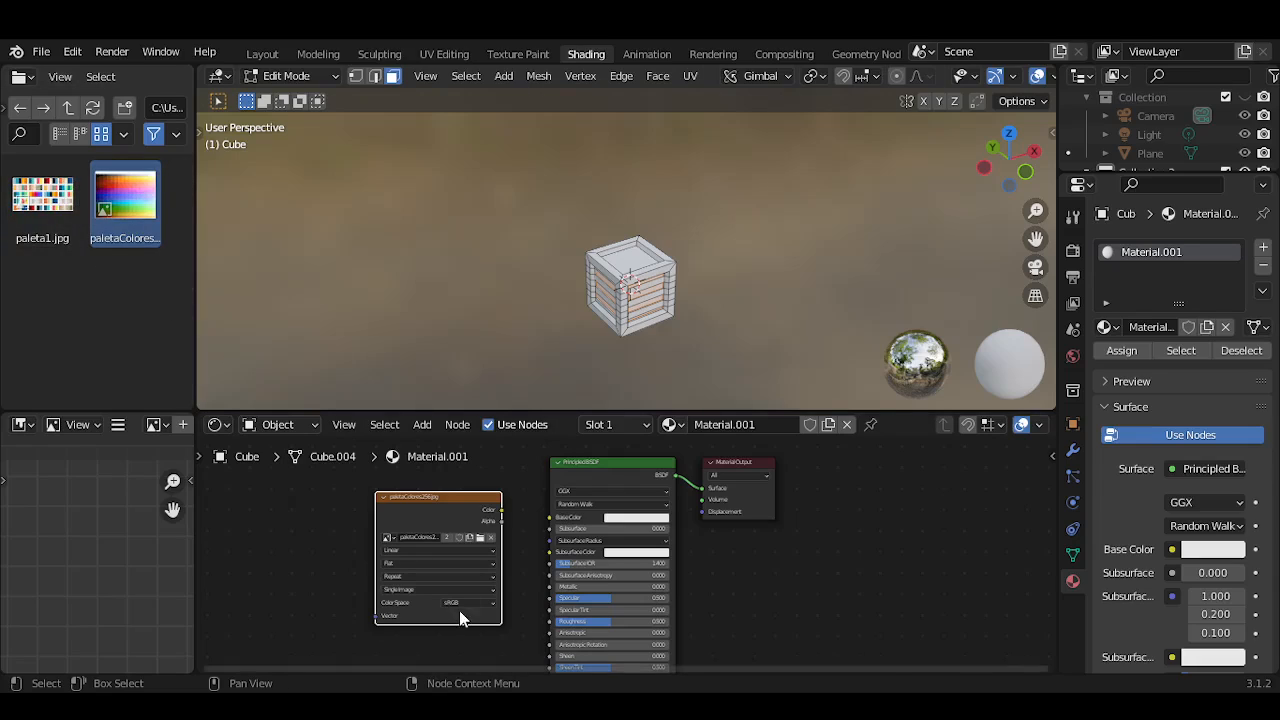
scroll(457, 558, up, 2)
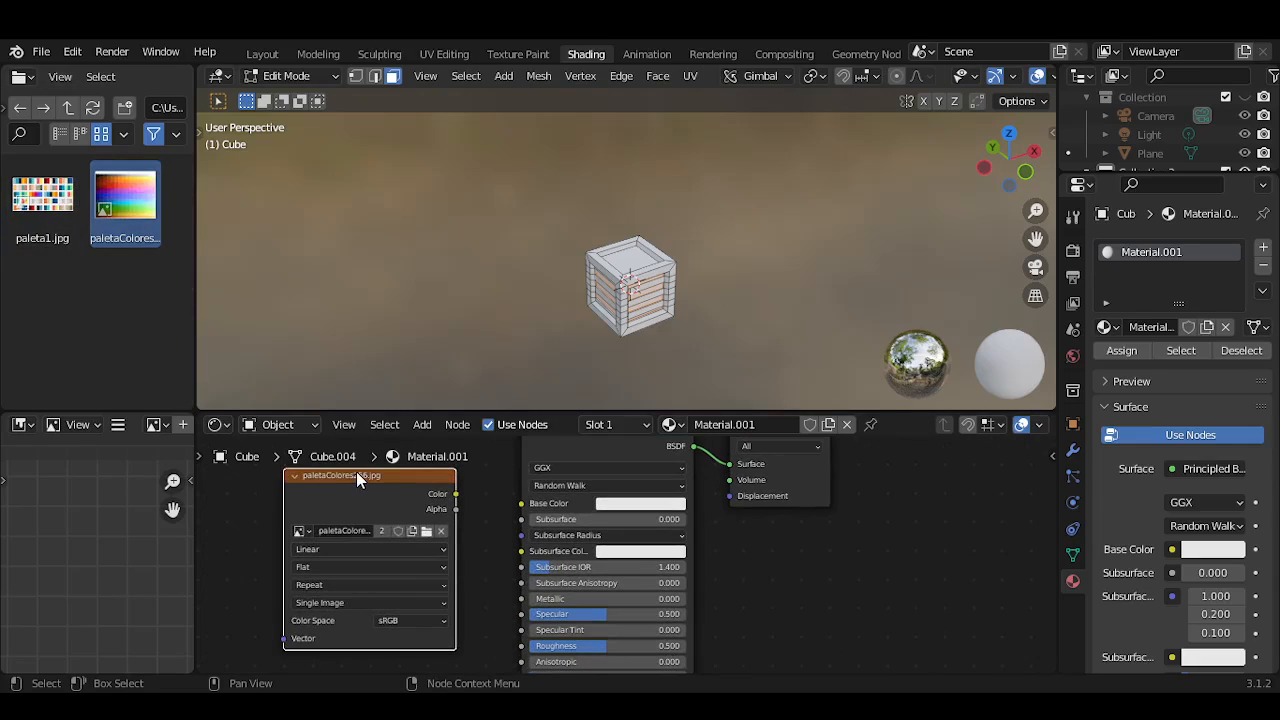
drag(357, 473, 364, 482)
drag(464, 503, 518, 508)
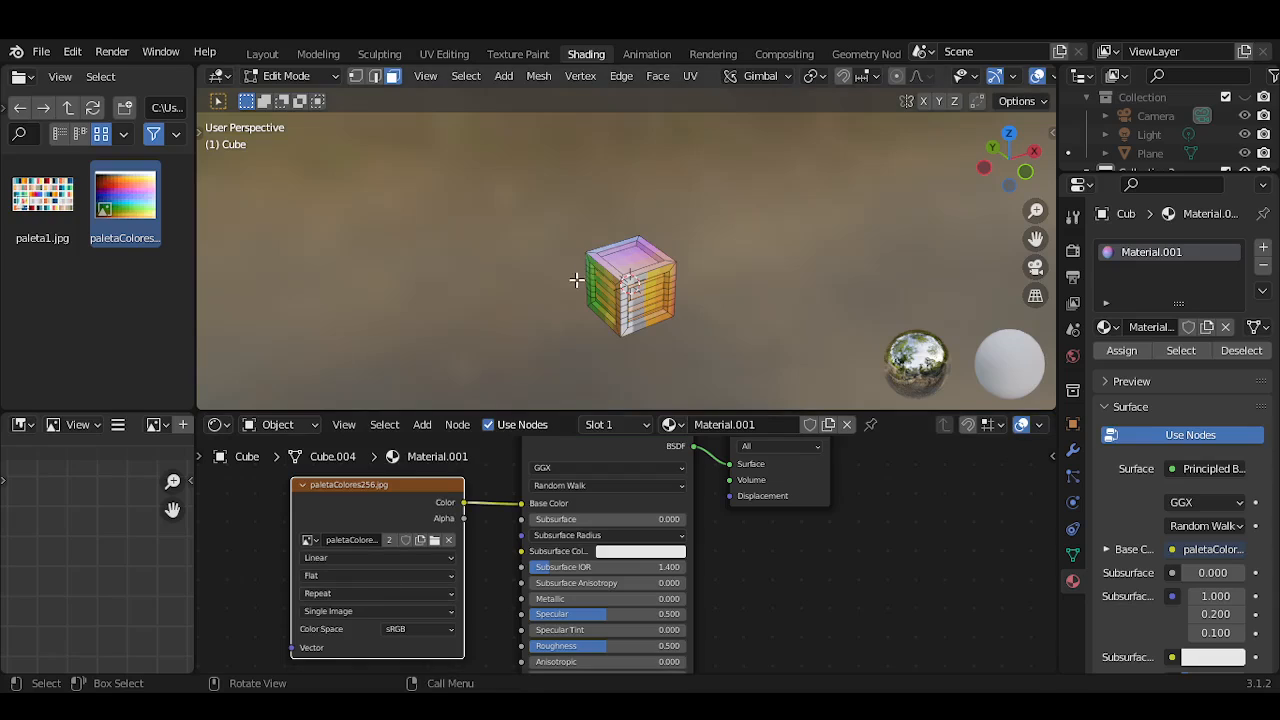
middle_drag(588, 276, 600, 234)
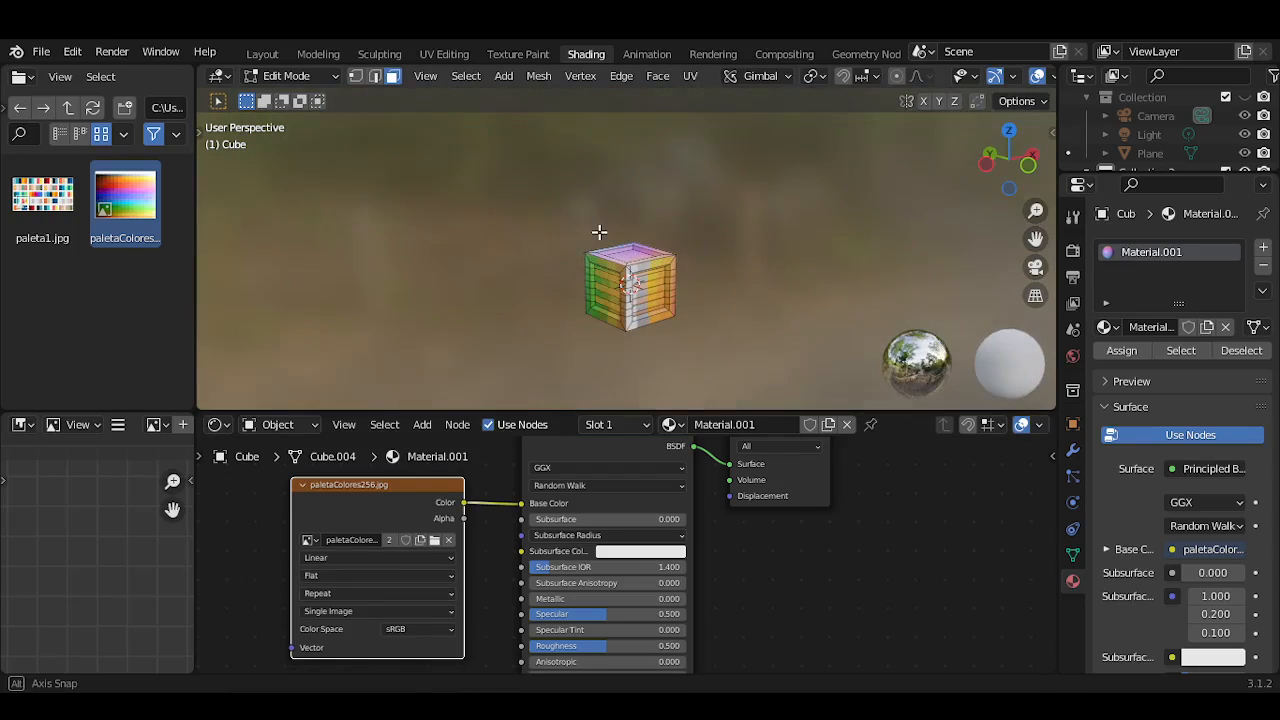
middle_drag(363, 283, 660, 337)
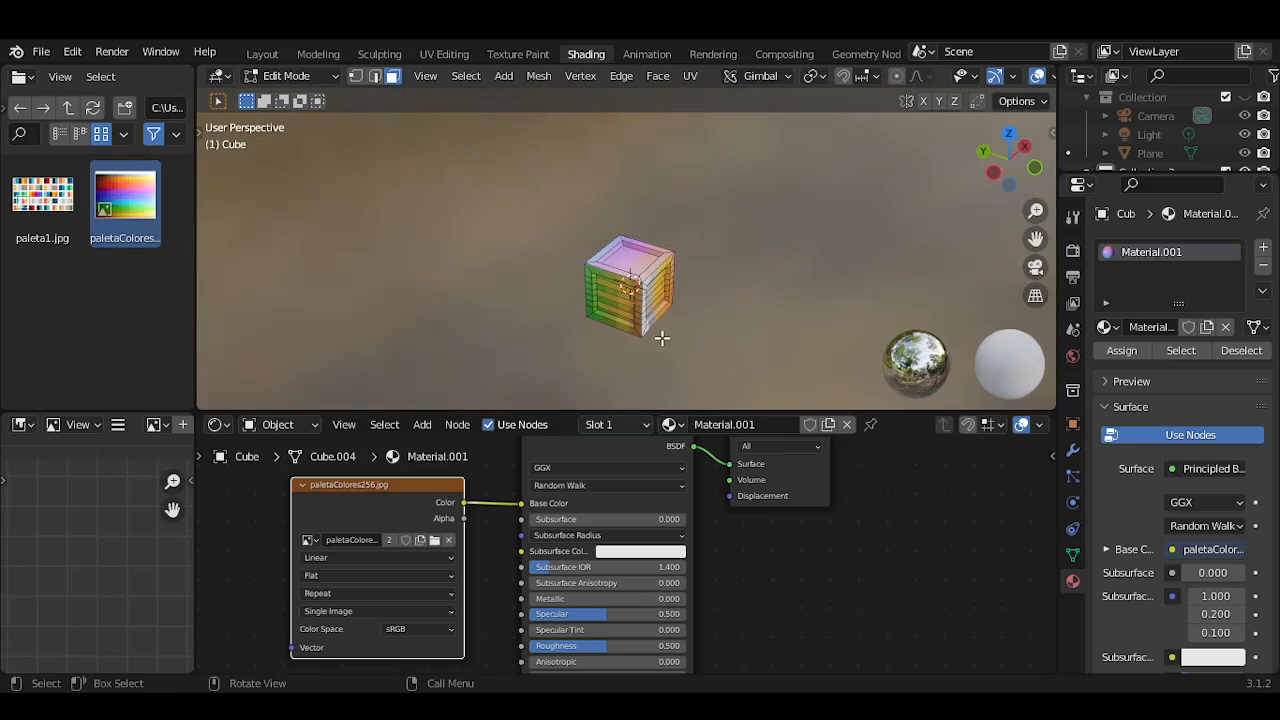
Set the palette texture's interpolation to Closest and inspect the colours on the crate
scroll(409, 594, up, 1)
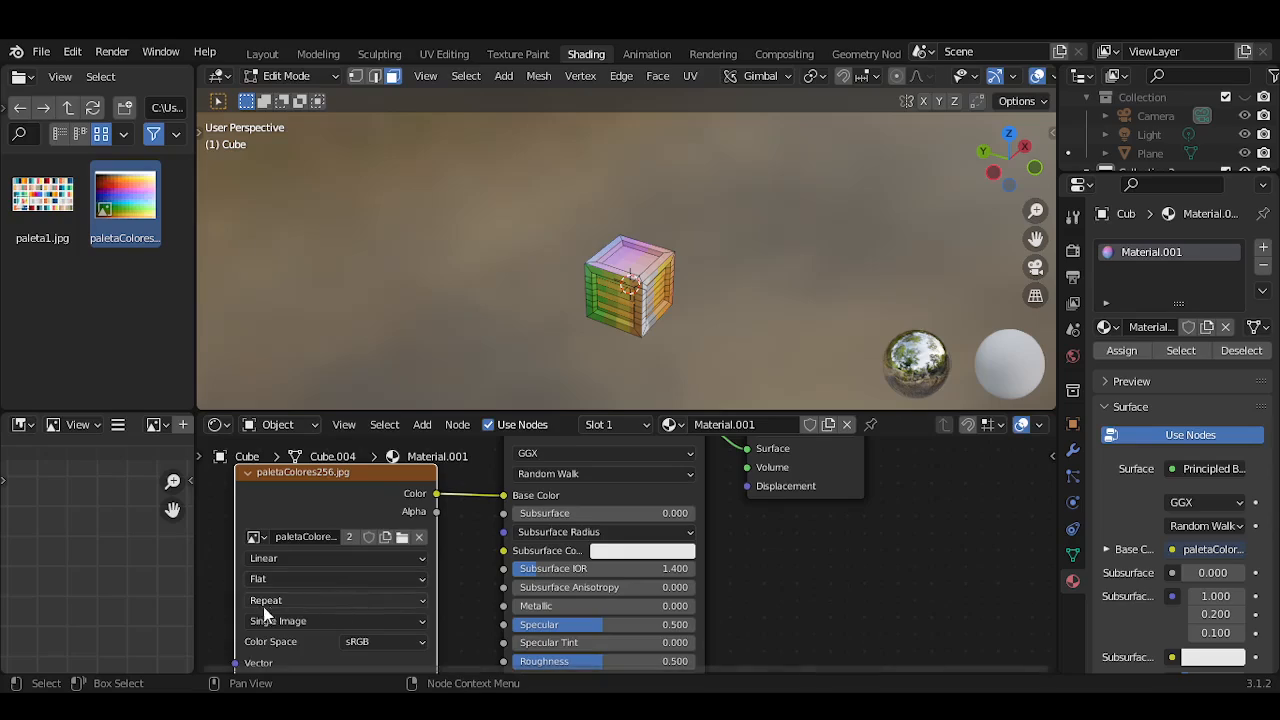
click(300, 559)
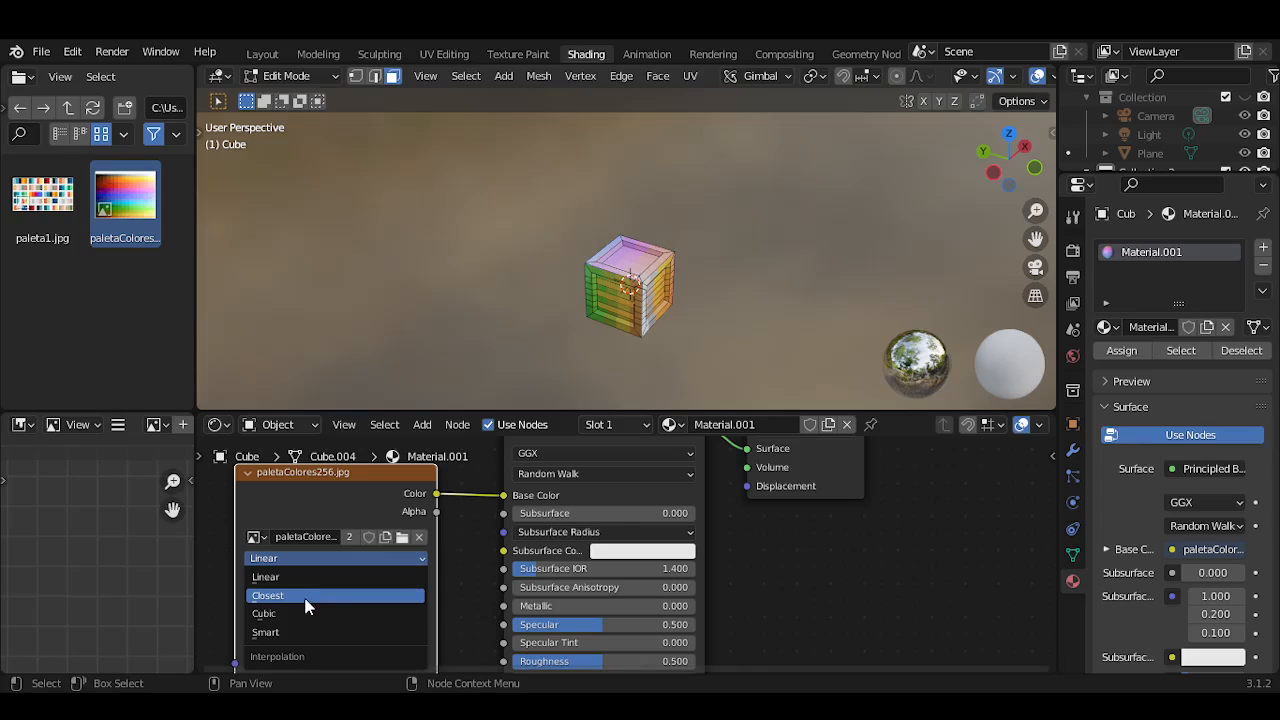
click(292, 596)
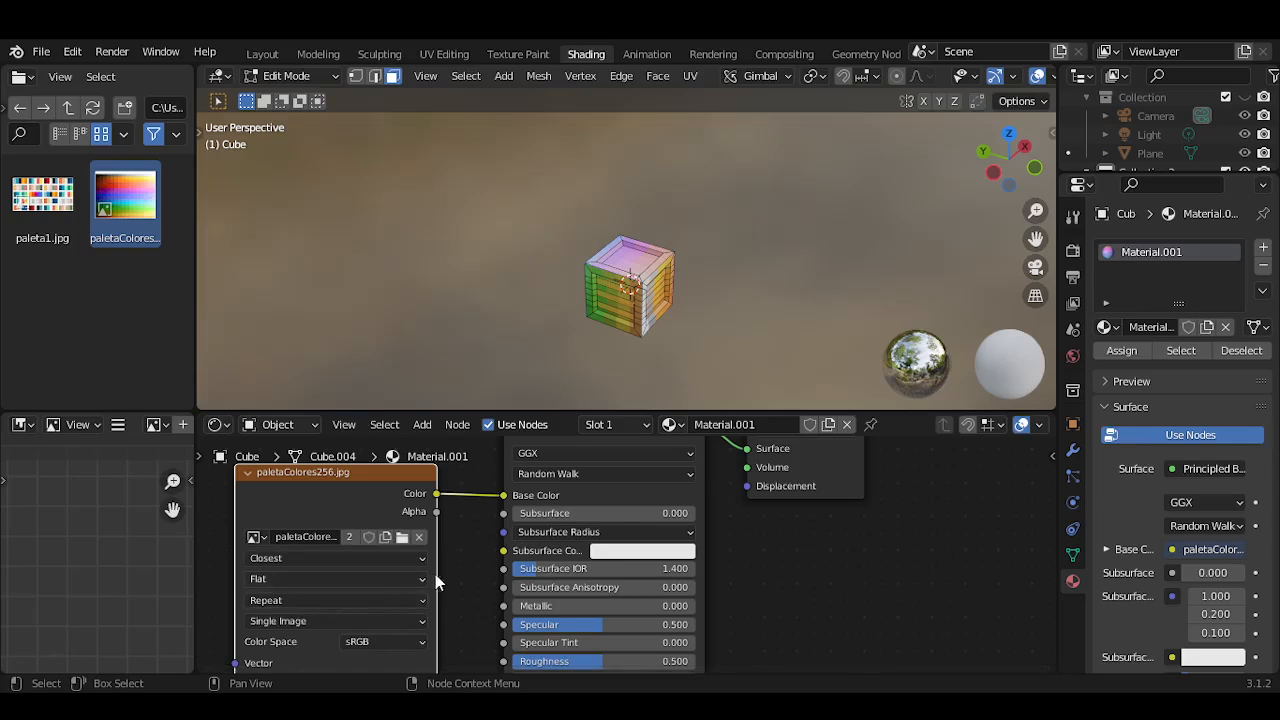
scroll(470, 581, down, 1)
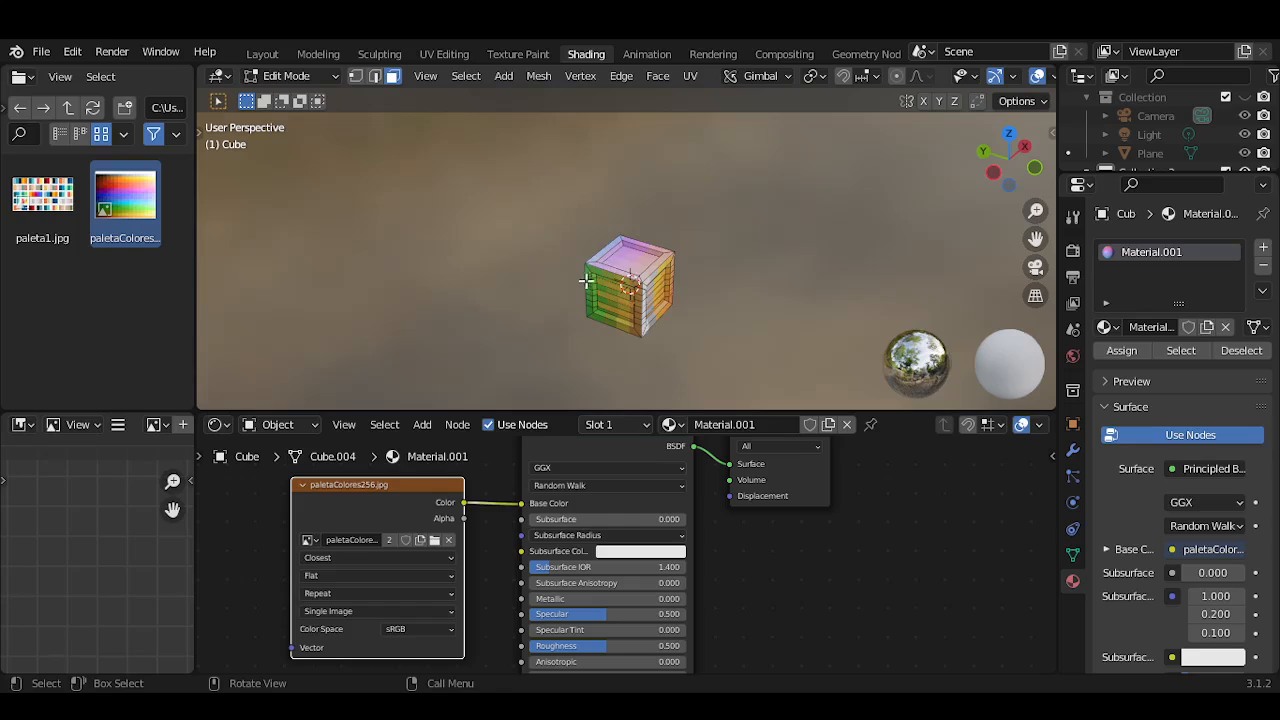
scroll(577, 299, up, 5)
scroll(577, 299, down, 2)
middle_drag(577, 299, 723, 251)
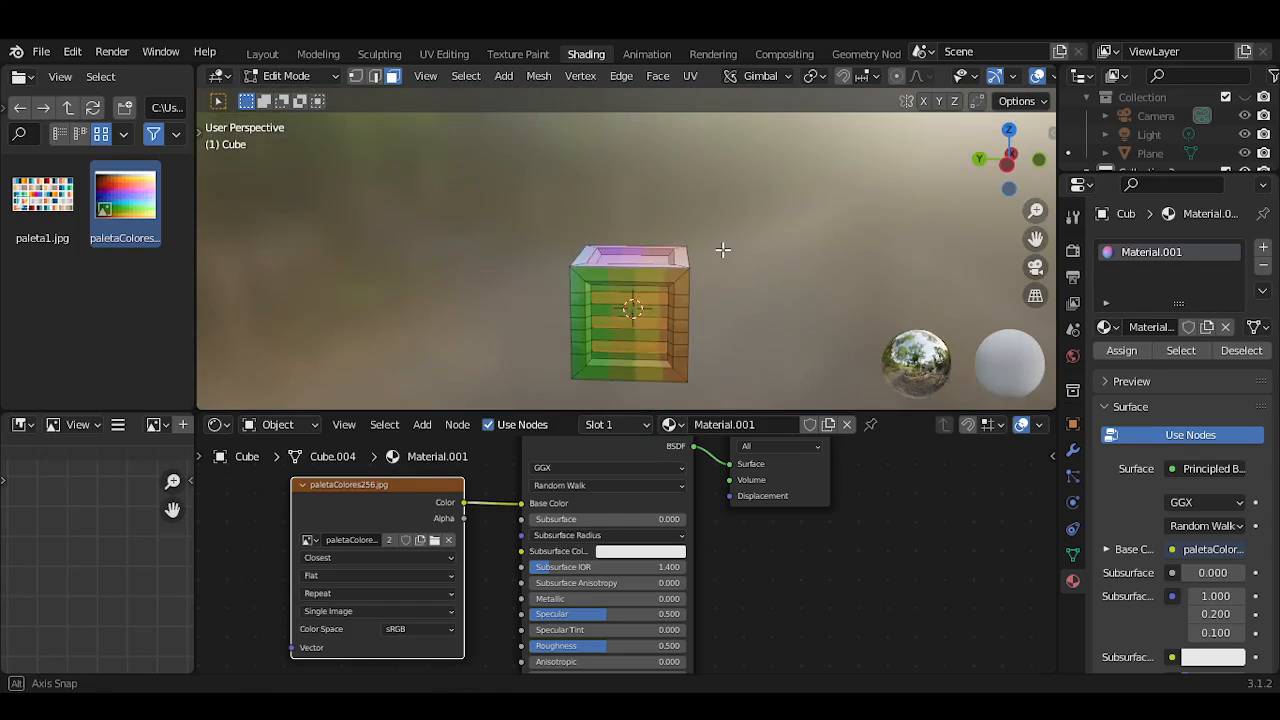
Compare Linear interpolation on the palette texture with Closest, returning it to Closest
click(343, 557)
click(338, 573)
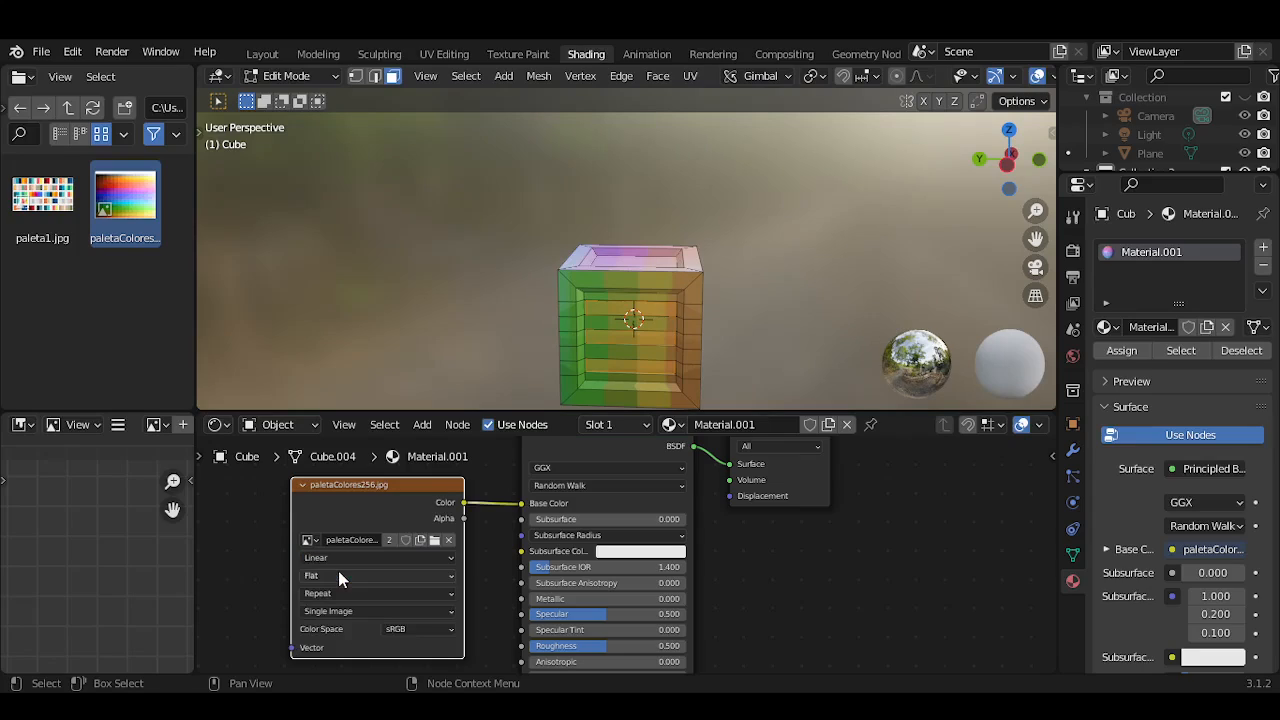
click(338, 559)
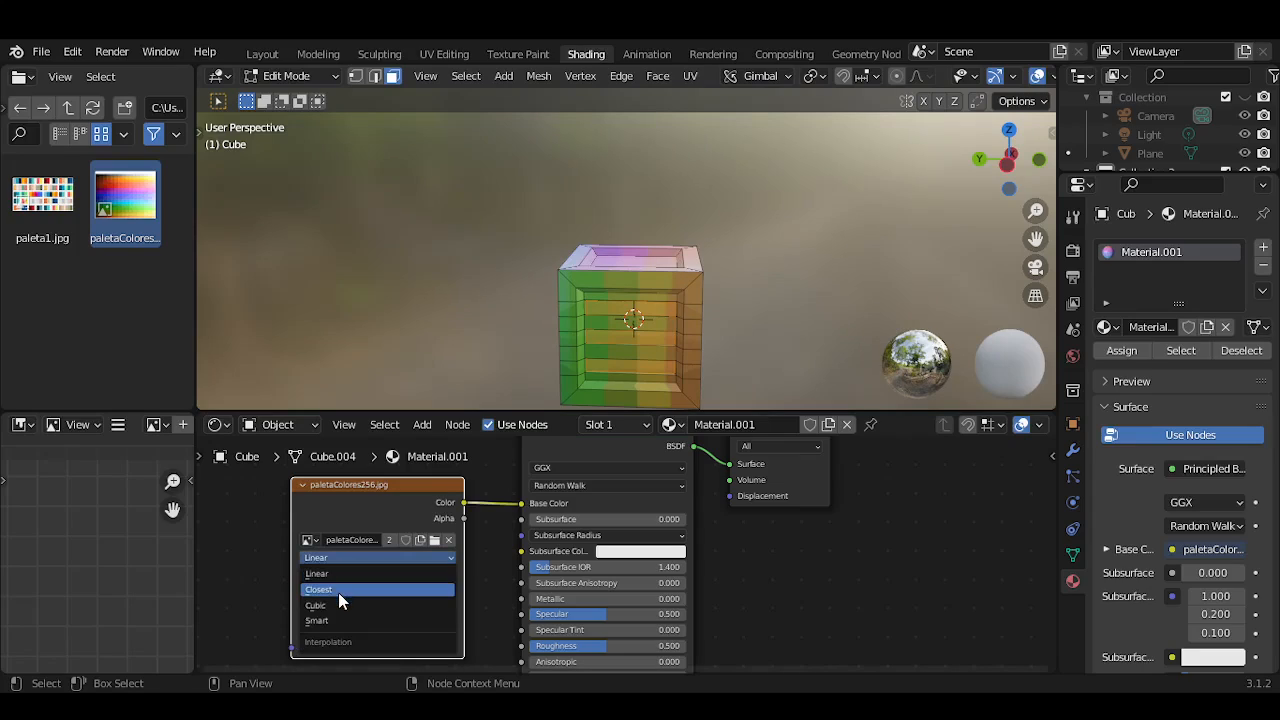
click(336, 590)
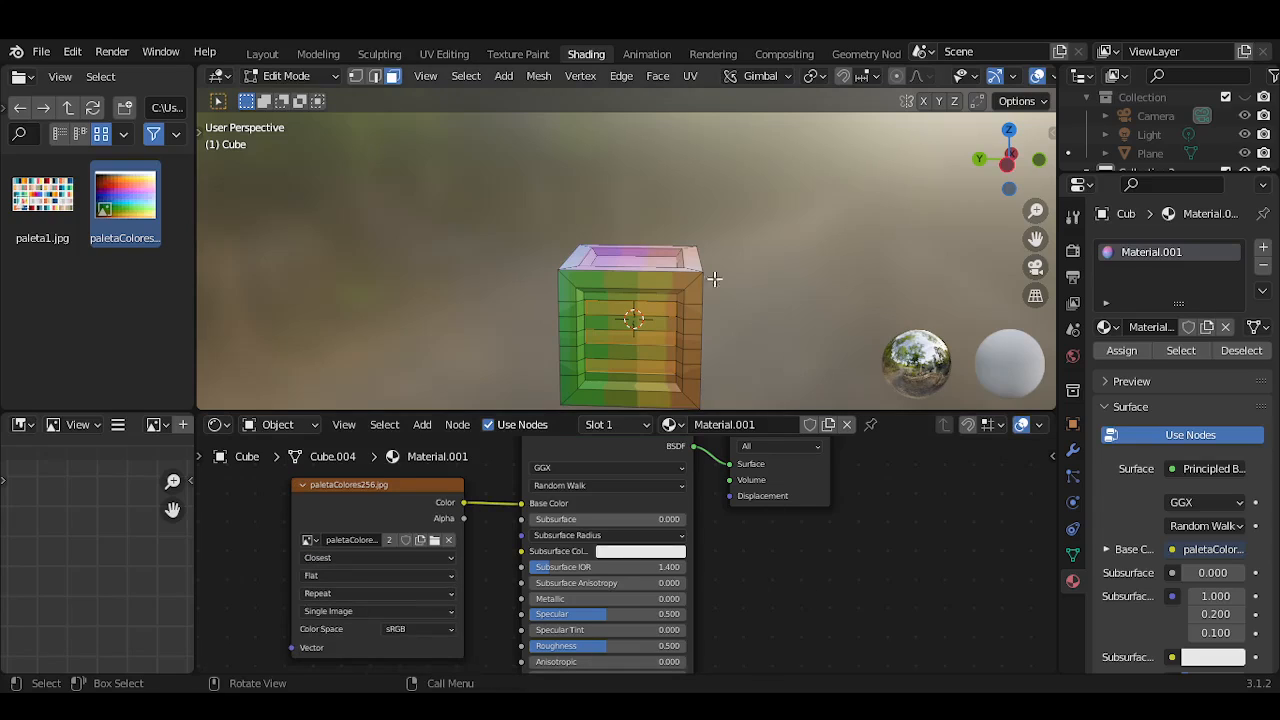
middle_drag(704, 290, 815, 325)
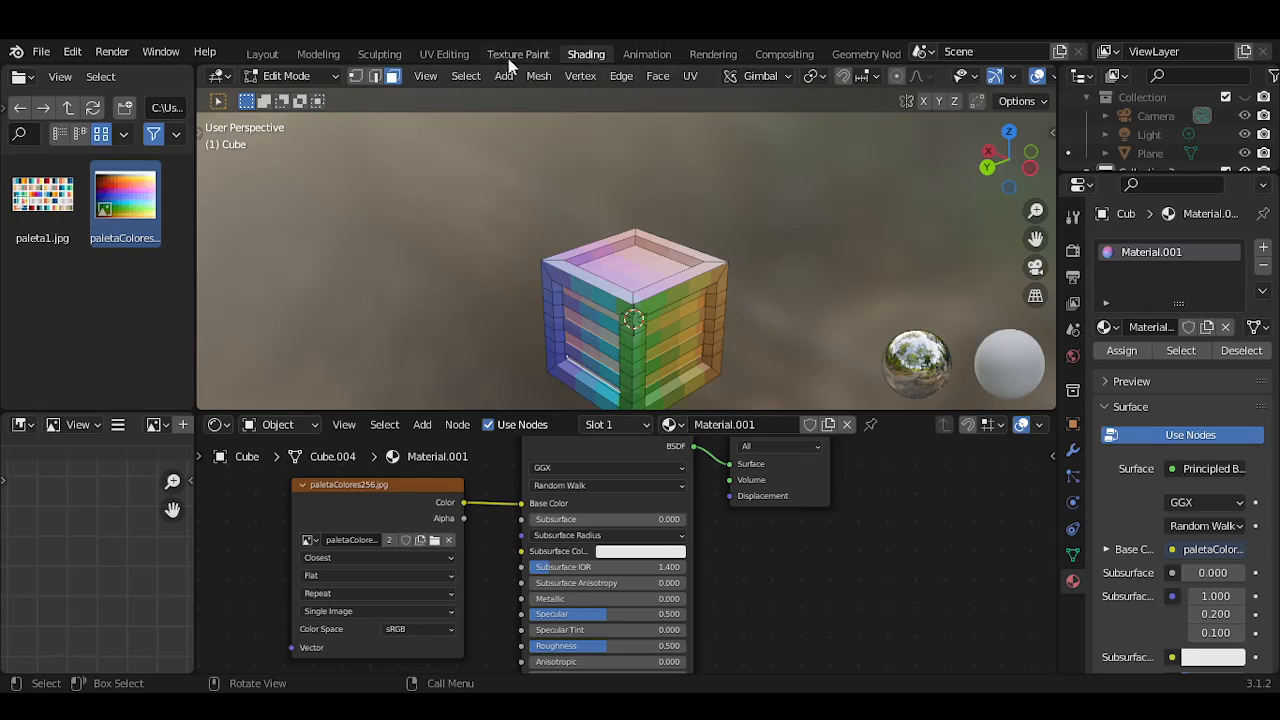
Switch to the UV Editing workspace and change the crate from Edit Mode to Object Mode
click(445, 55)
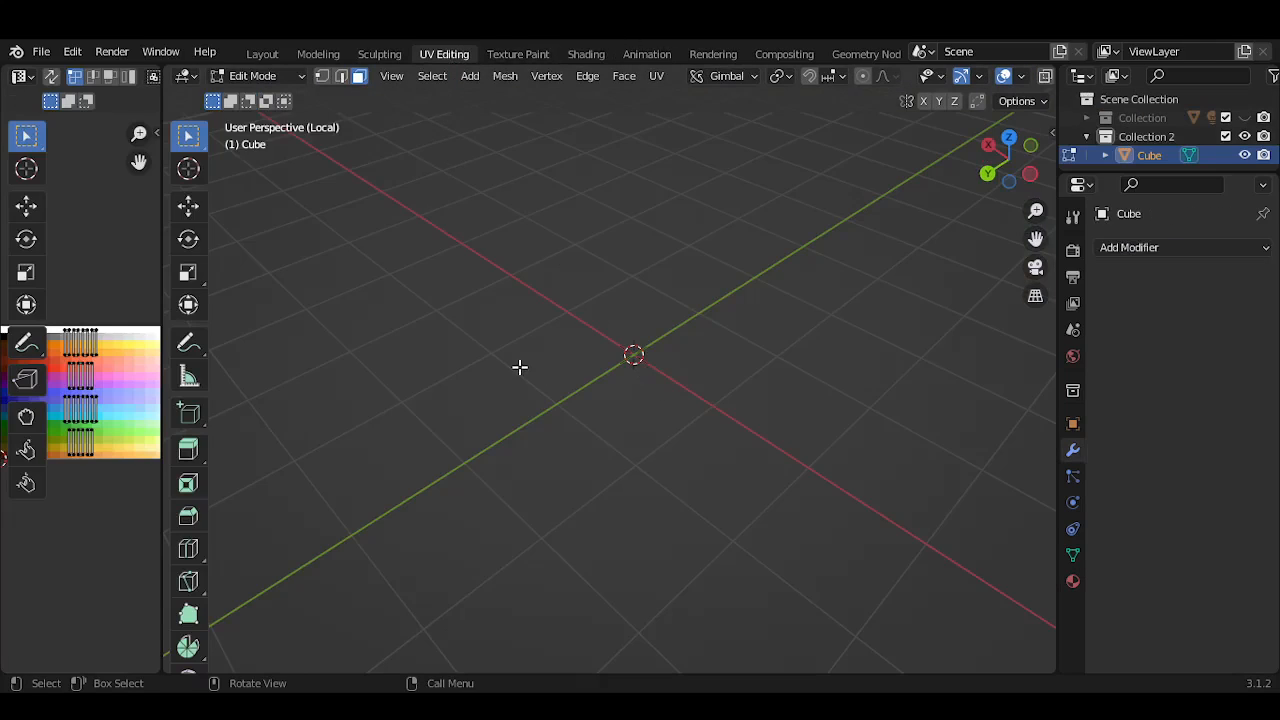
middle_drag(350, 378, 738, 210)
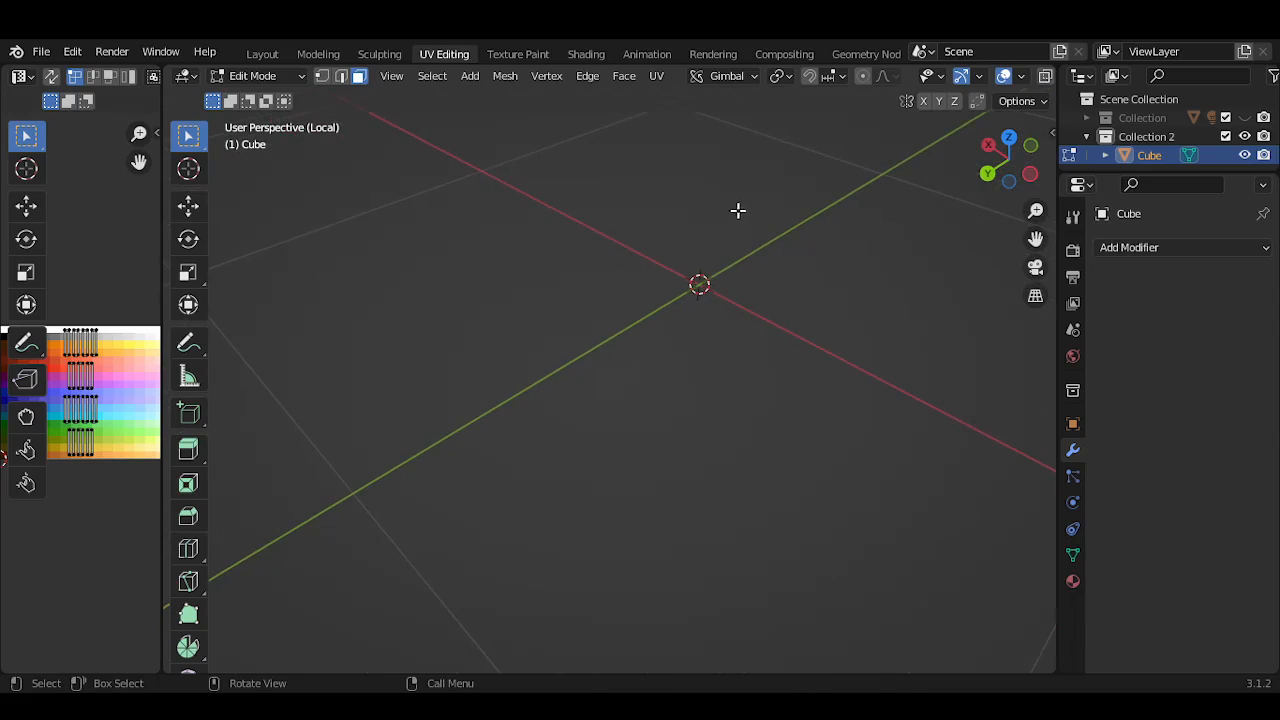
middle_drag(725, 258, 757, 363)
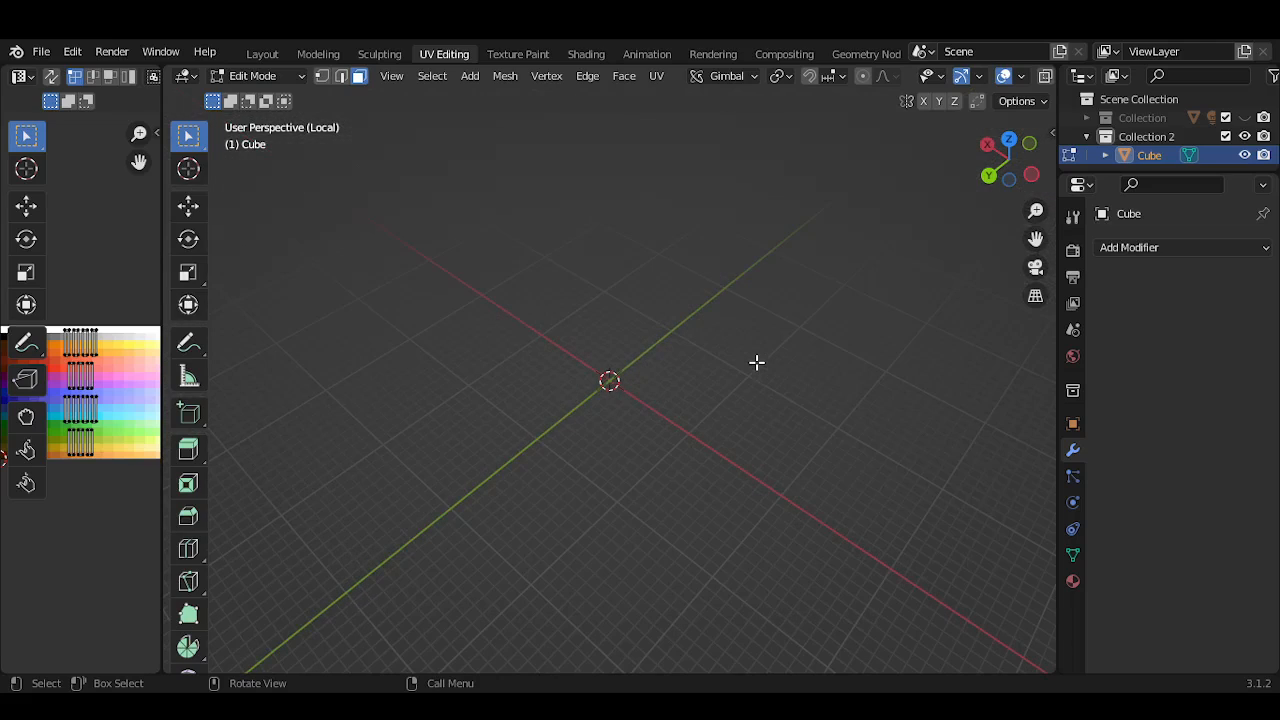
click(282, 76)
click(287, 97)
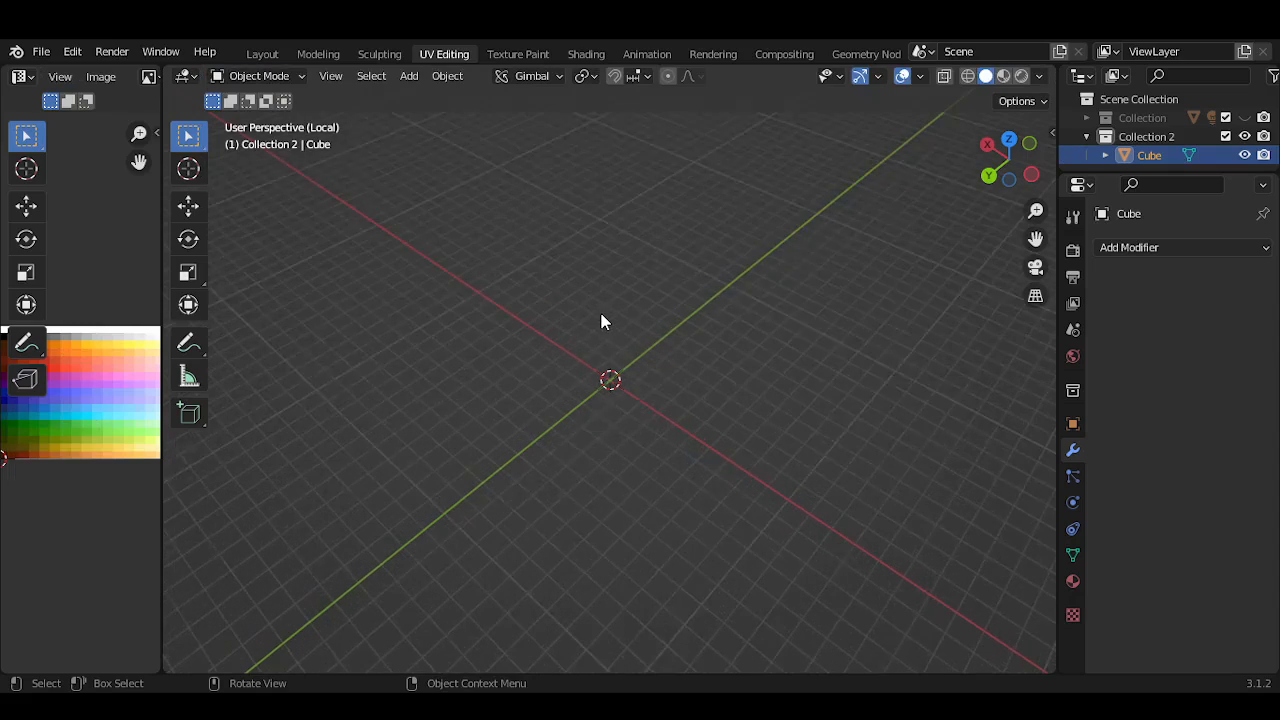
Select the Cube object and examine its location, rotation, scale and dimensions while looking for it in the viewport
double_click(1153, 152)
click(1126, 156)
scroll(624, 376, up, 5)
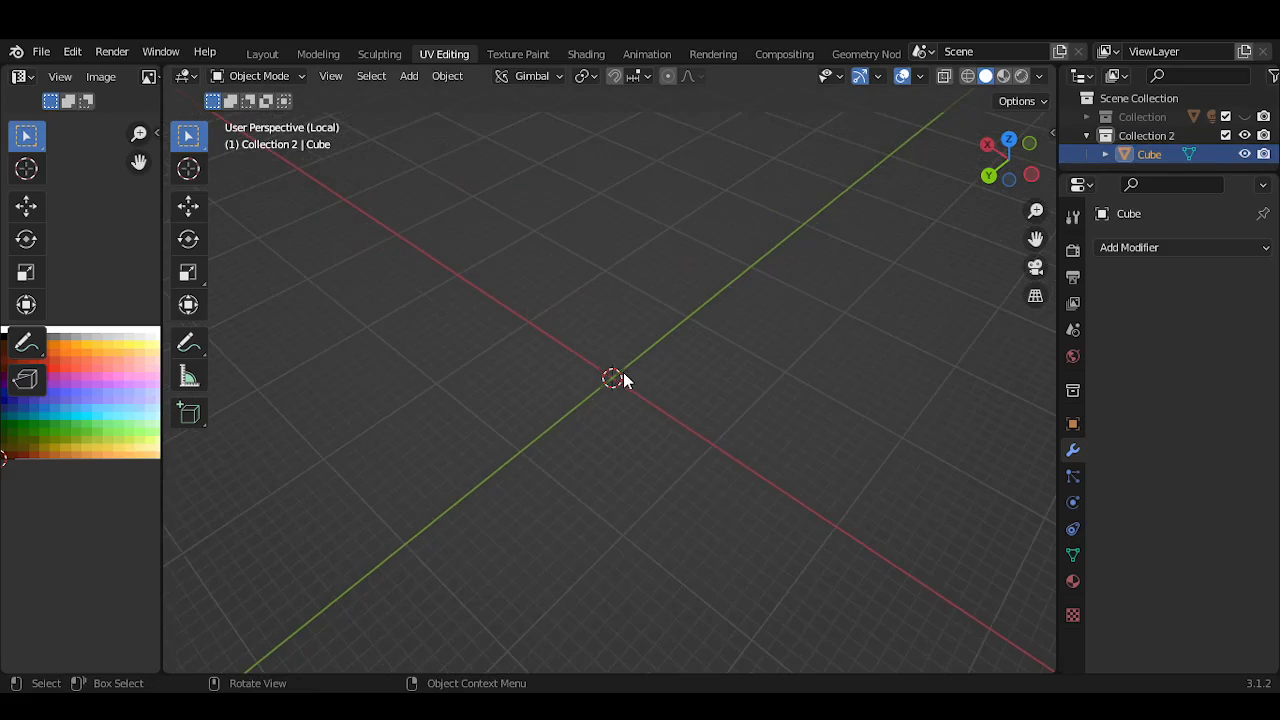
middle_drag(623, 372, 914, 314)
key(n)
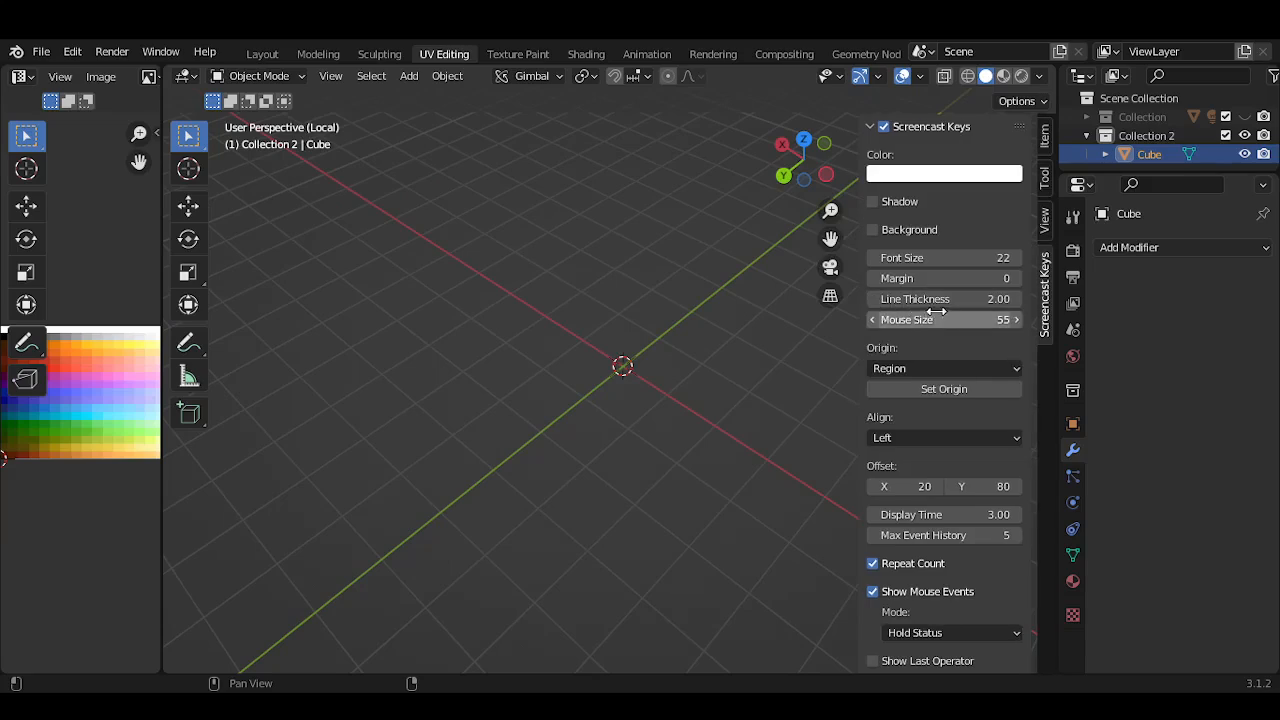
click(1045, 137)
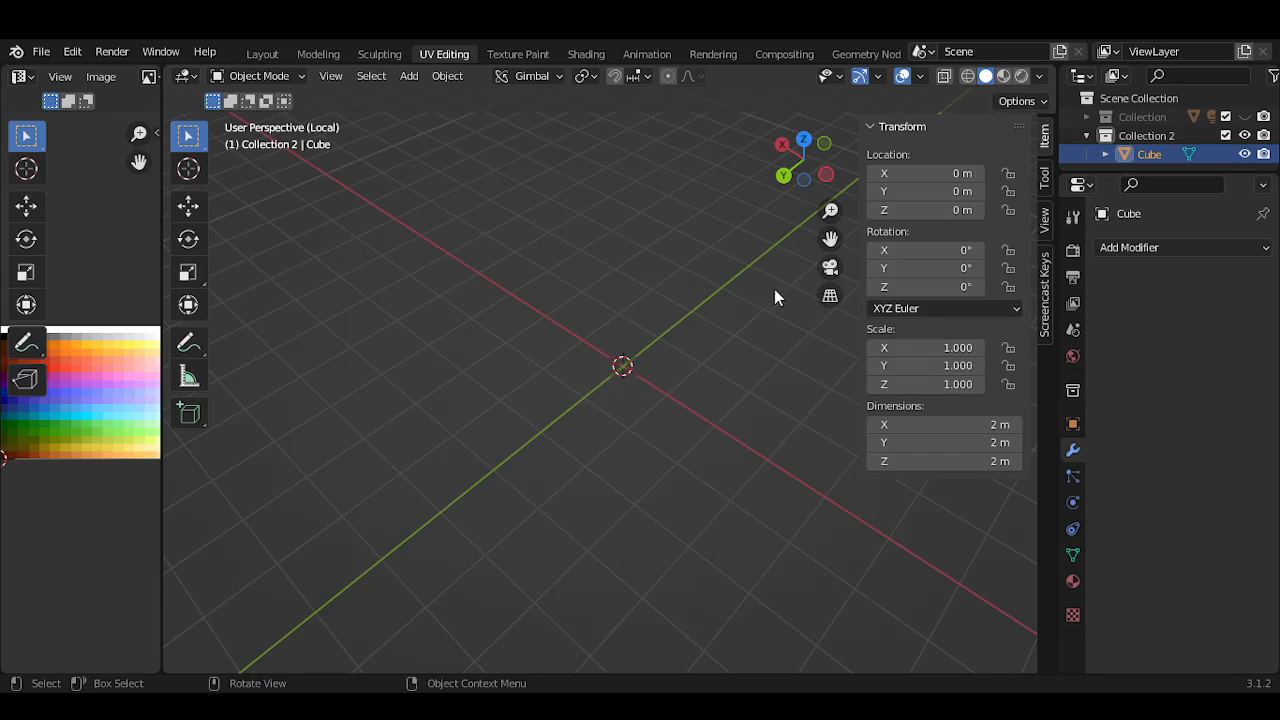
Exit Local View in the 3D viewport and hide the transform sidebar
click(330, 77)
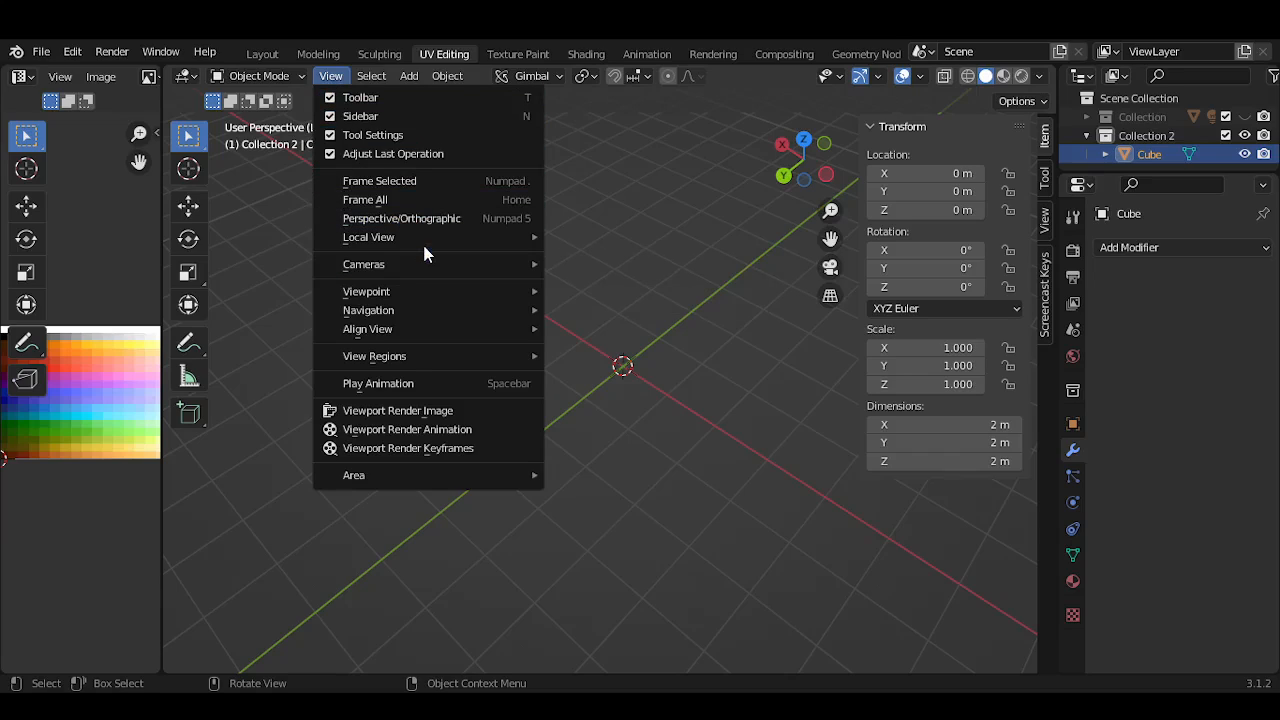
mouse_move(421, 244)
click(619, 238)
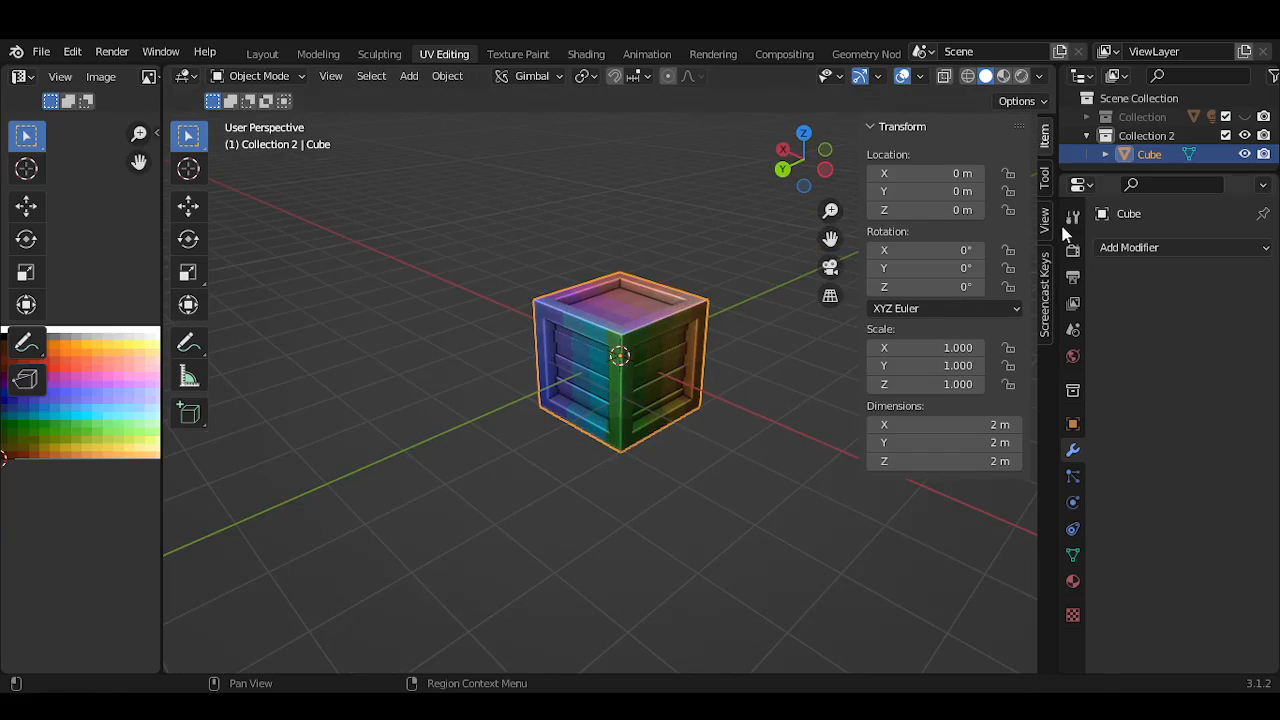
key(n)
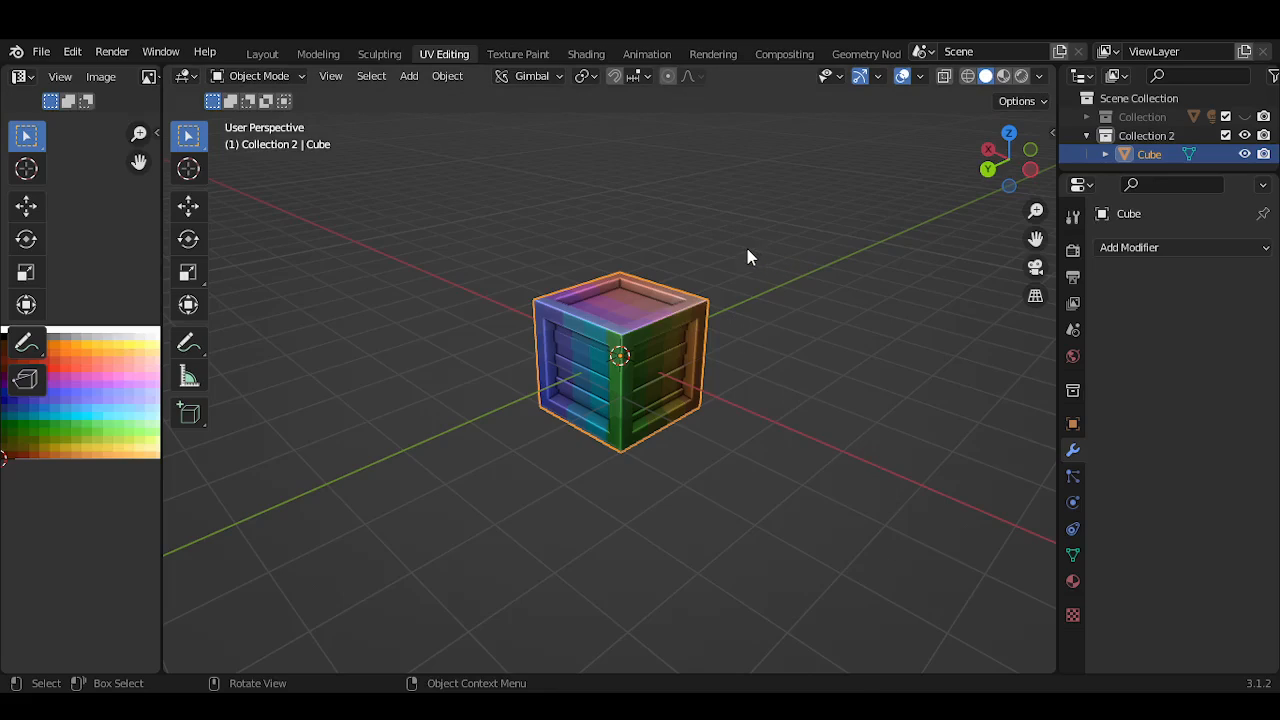
click(331, 76)
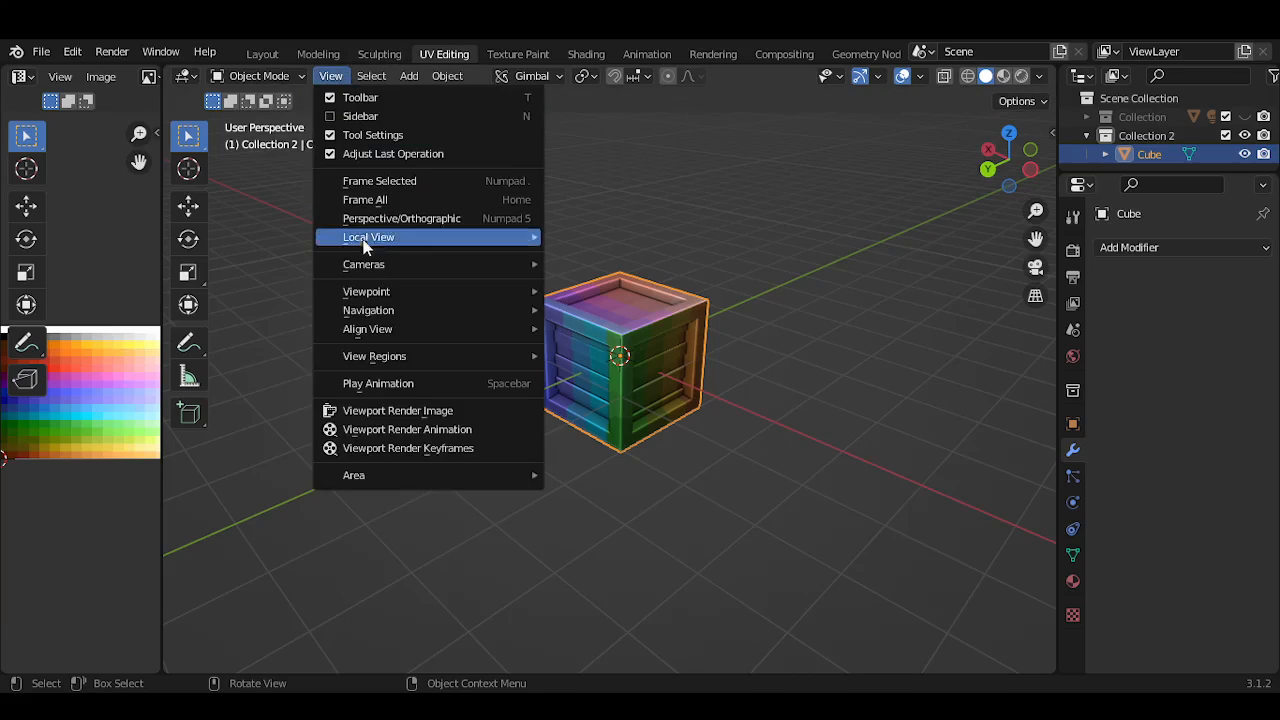
mouse_move(420, 240)
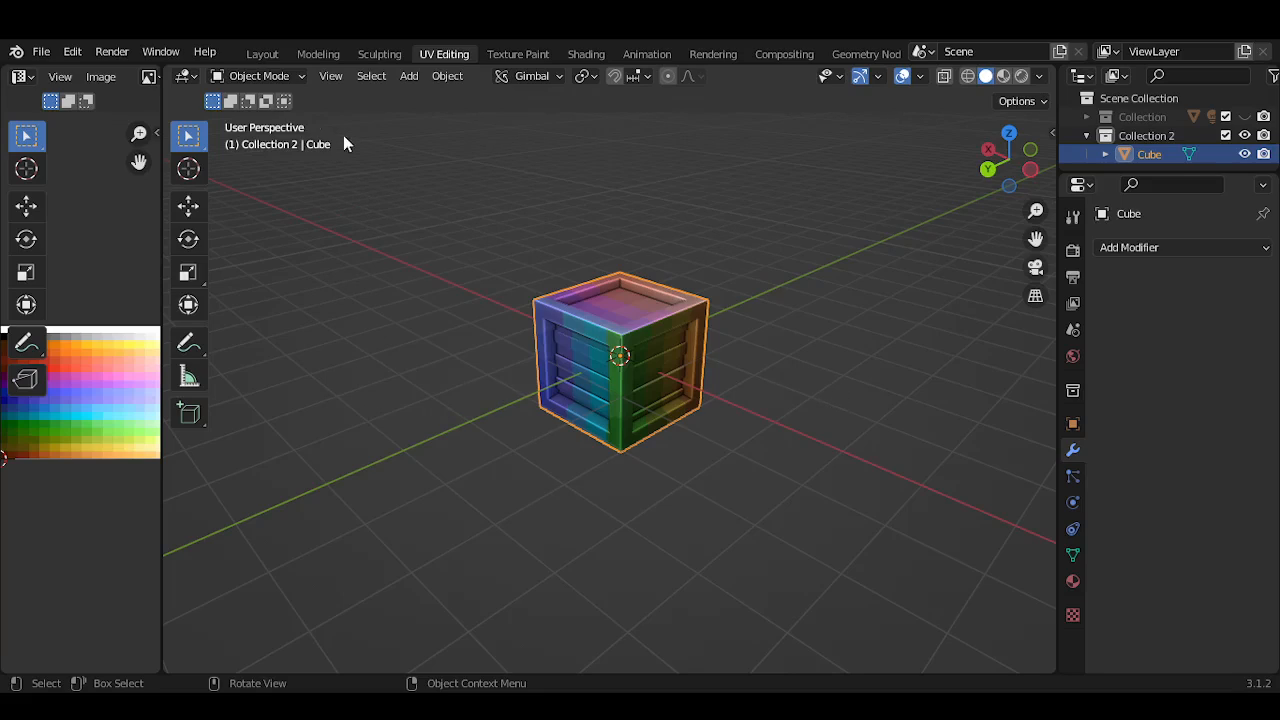
click(331, 76)
Put the crate into Edit Mode and widen the UV editor to fit the whole palette image
mouse_move(445, 237)
click(285, 78)
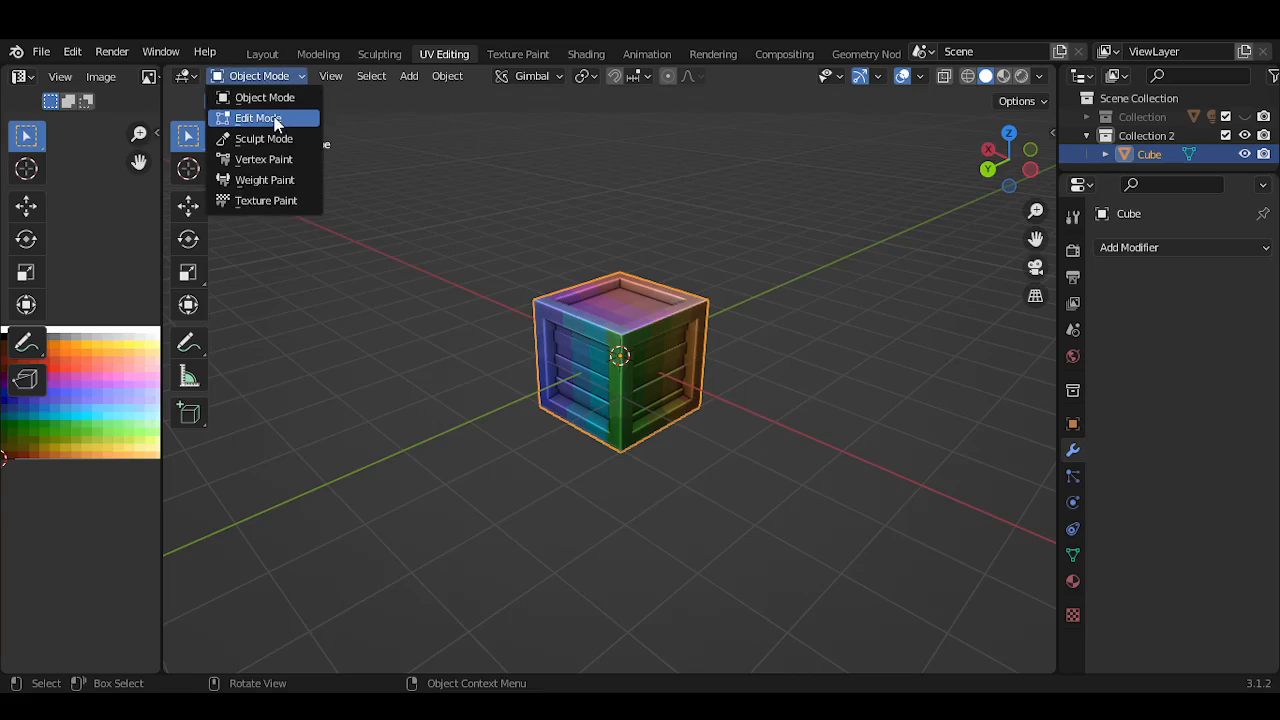
click(275, 120)
middle_drag(543, 400, 531, 354)
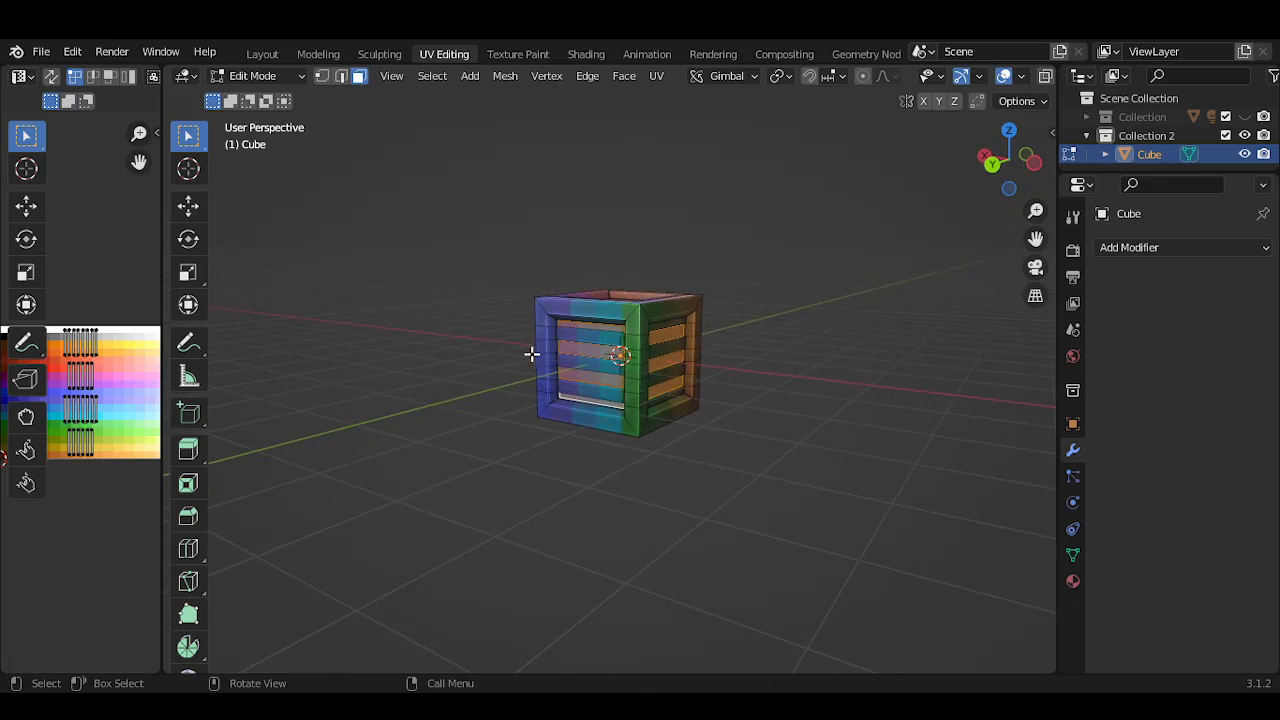
drag(160, 371, 335, 372)
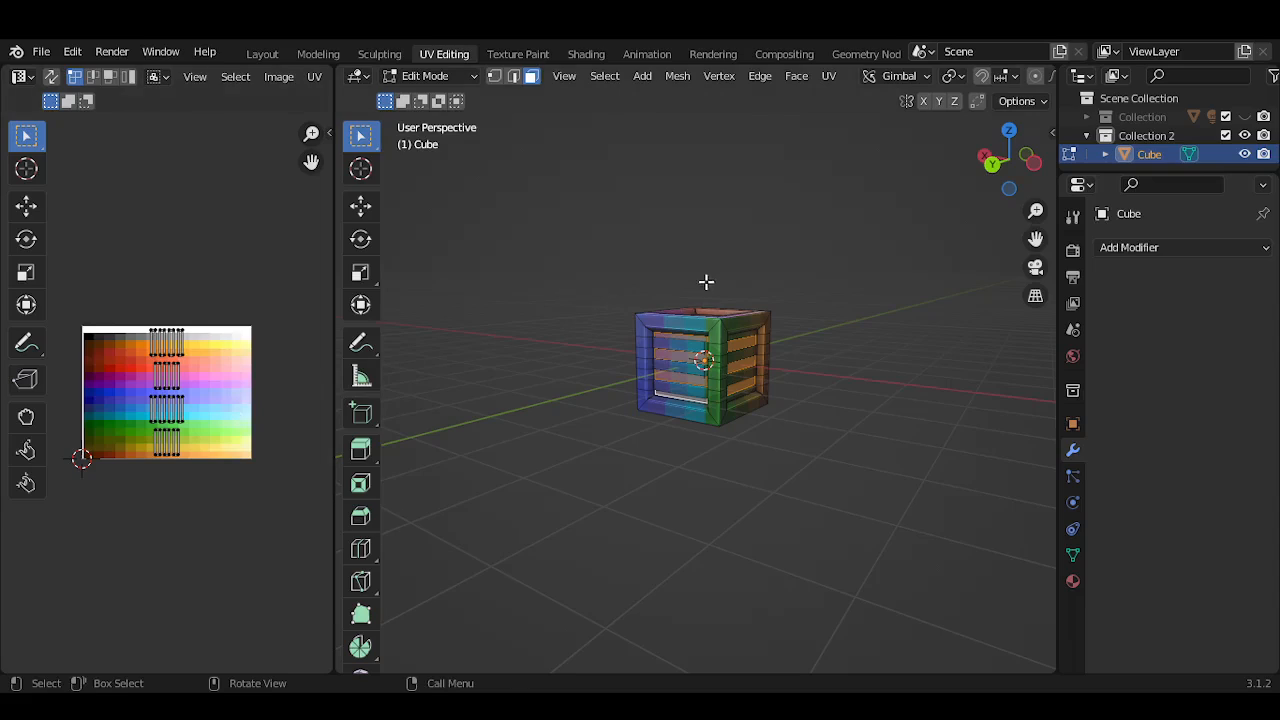
Examine how one plank face and the whole crate map onto the palette, and clear the selection
click(751, 337)
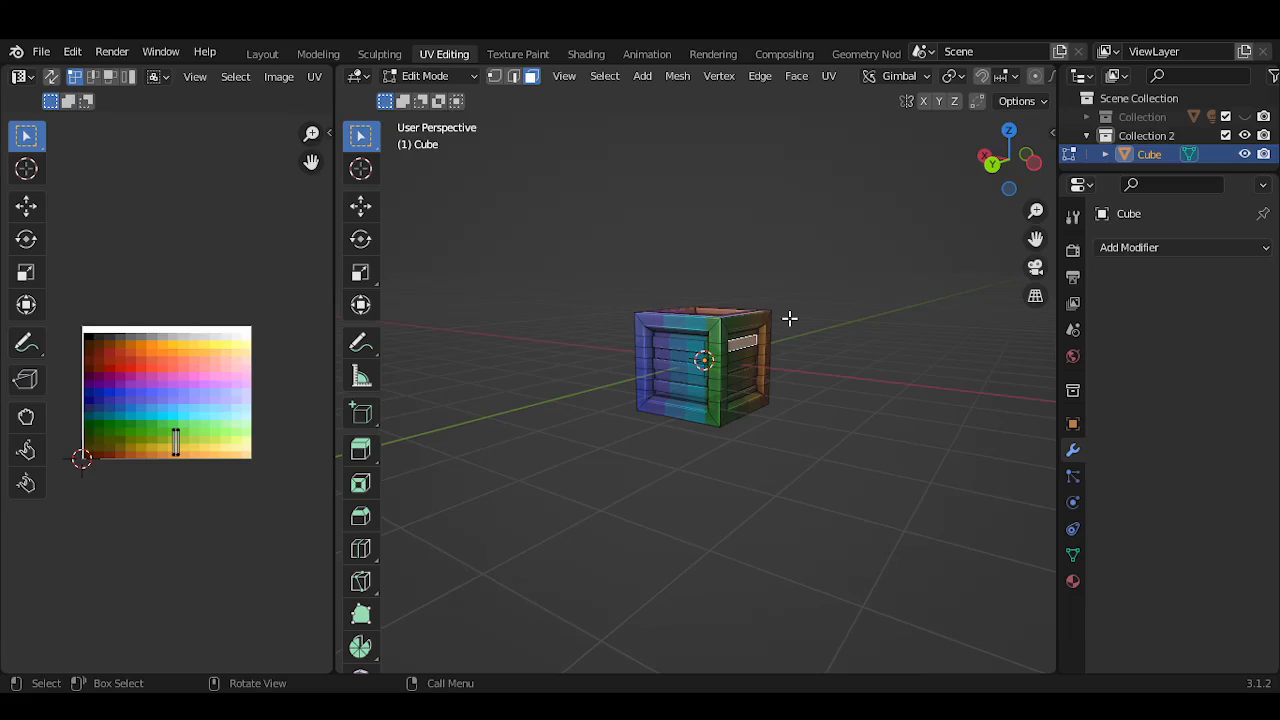
middle_drag(749, 305, 716, 352)
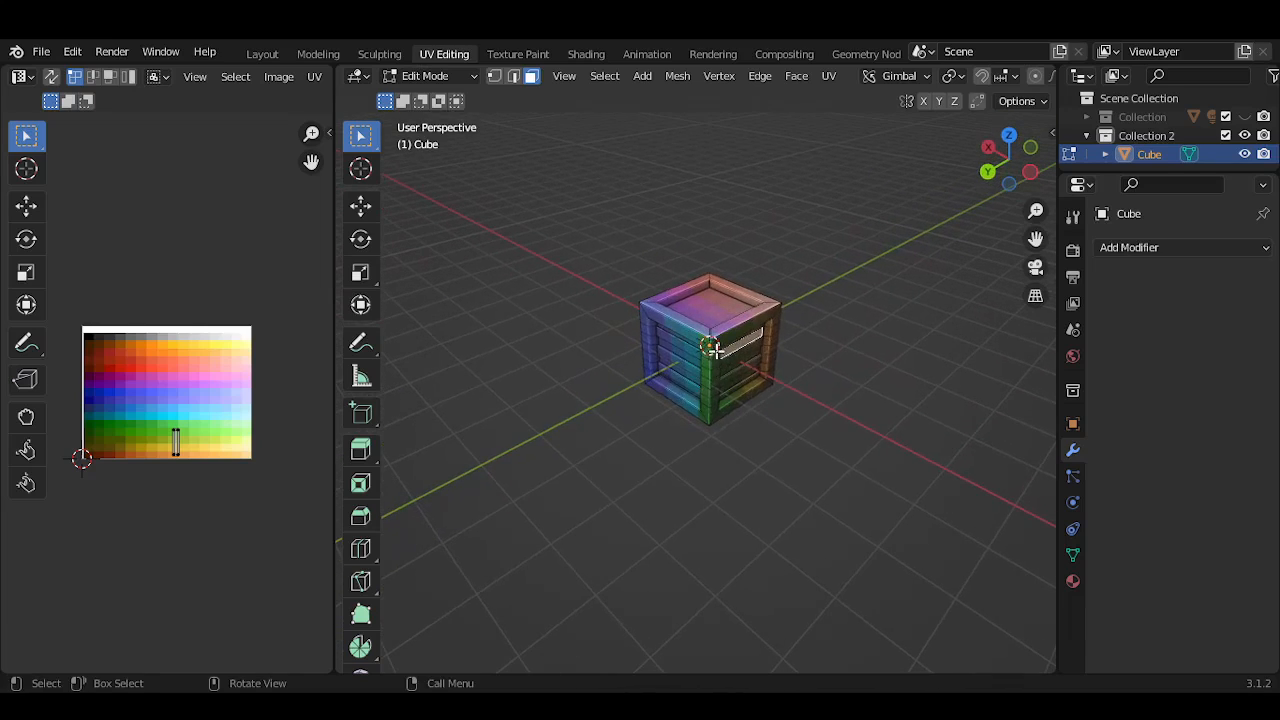
key(a)
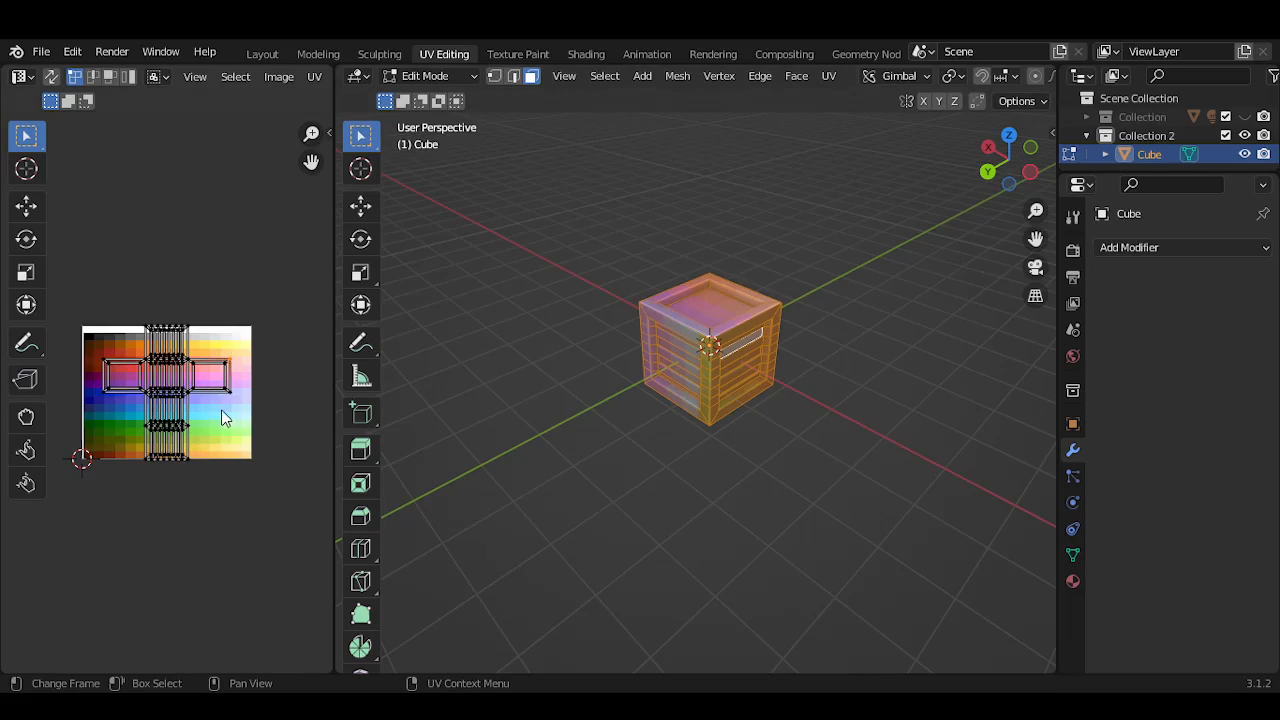
key(a)
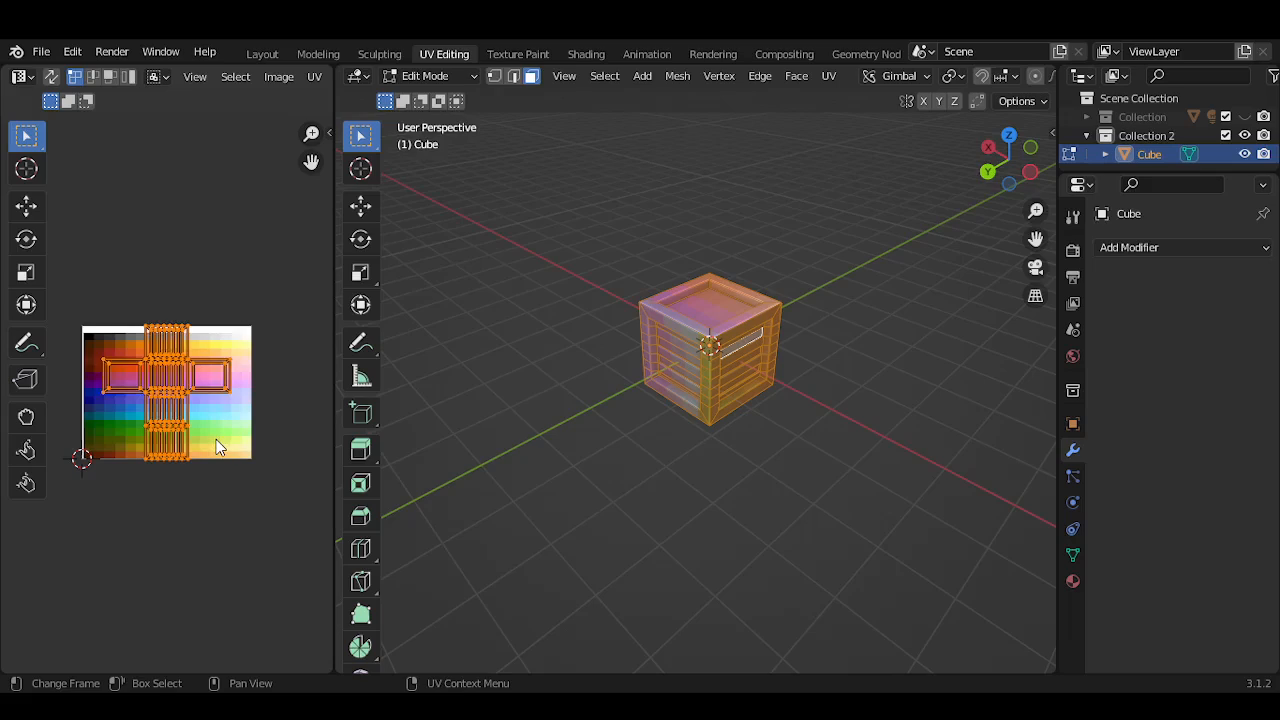
key(alt+a)
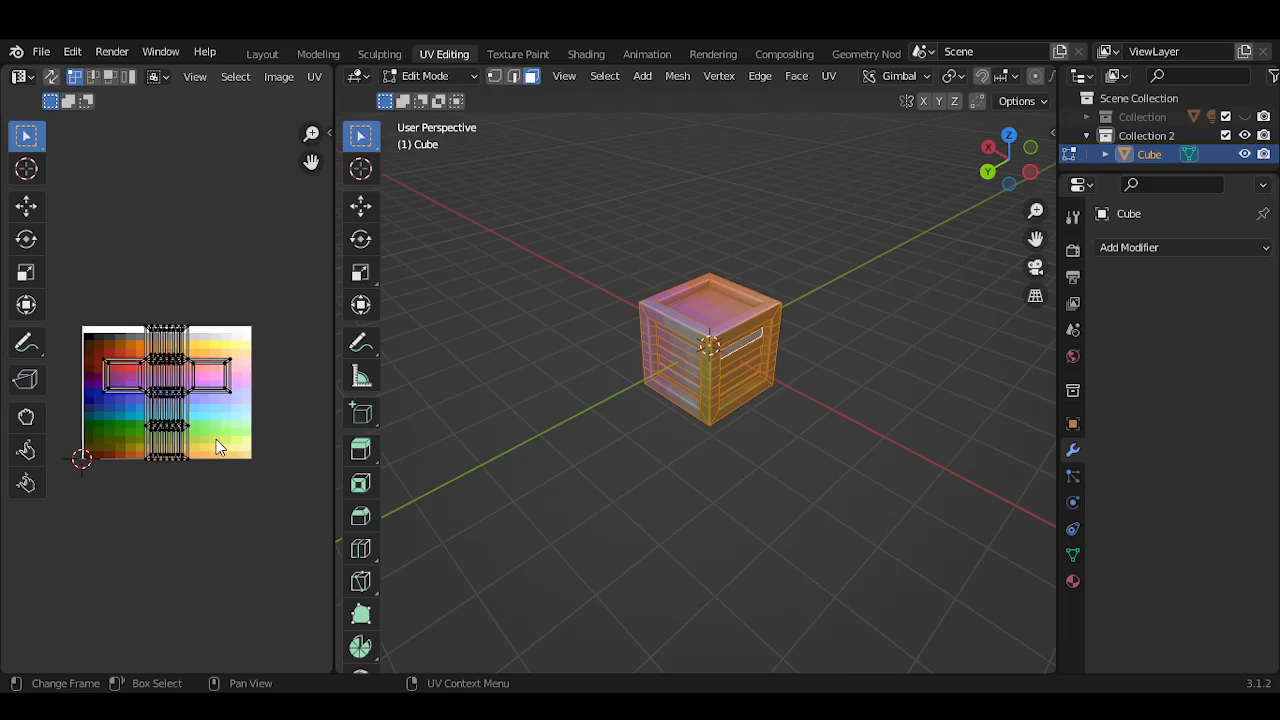
key(alt+a)
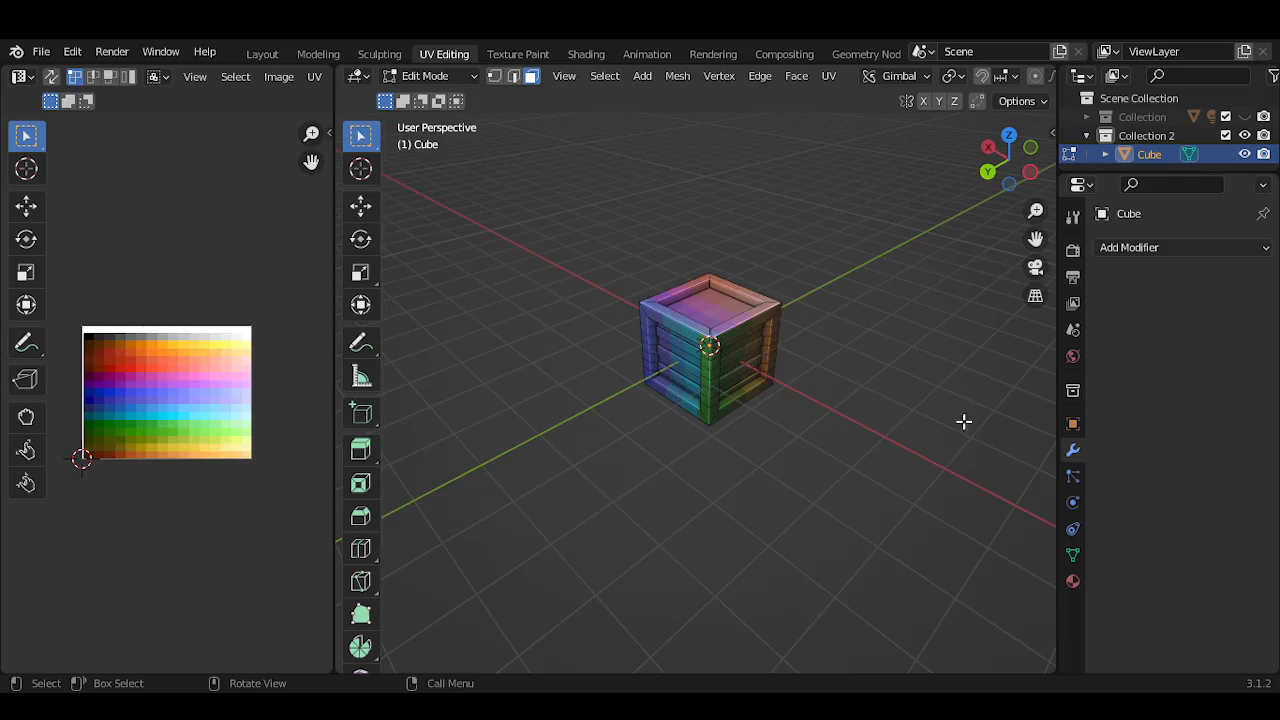
Enable the Screencast Keys display in the 3D viewport and hide the sidebar
key(n)
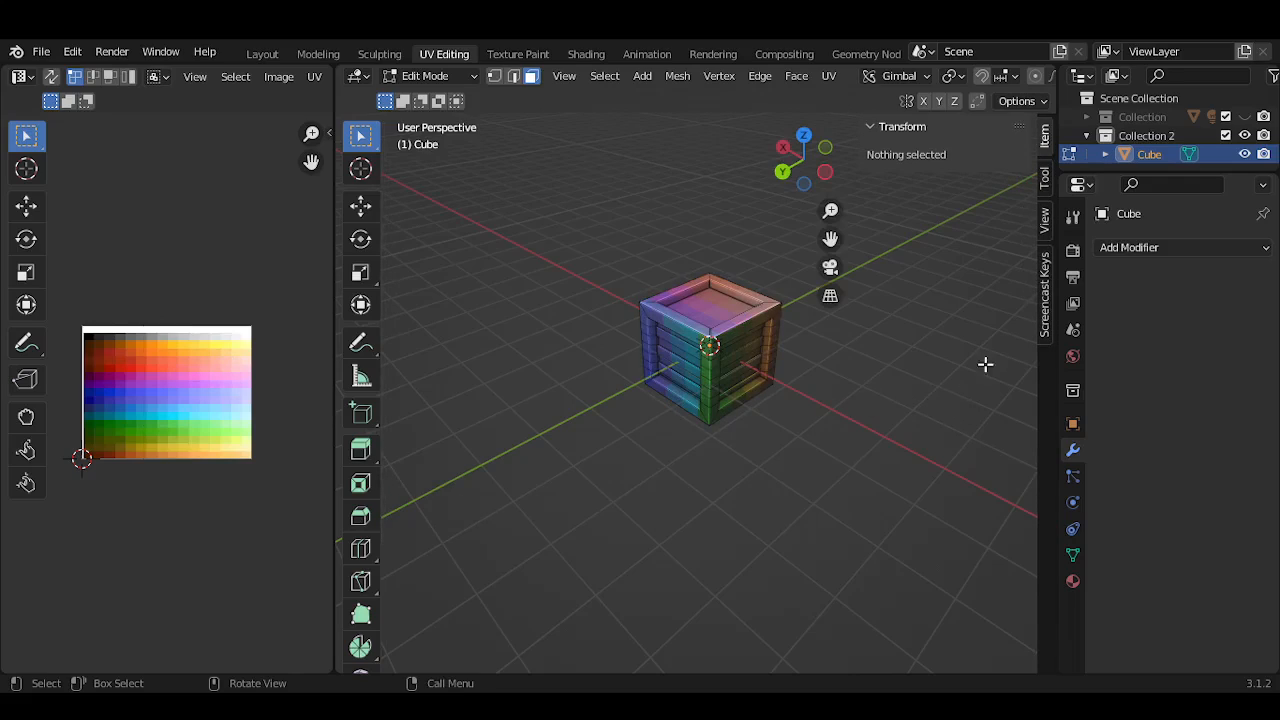
click(1045, 292)
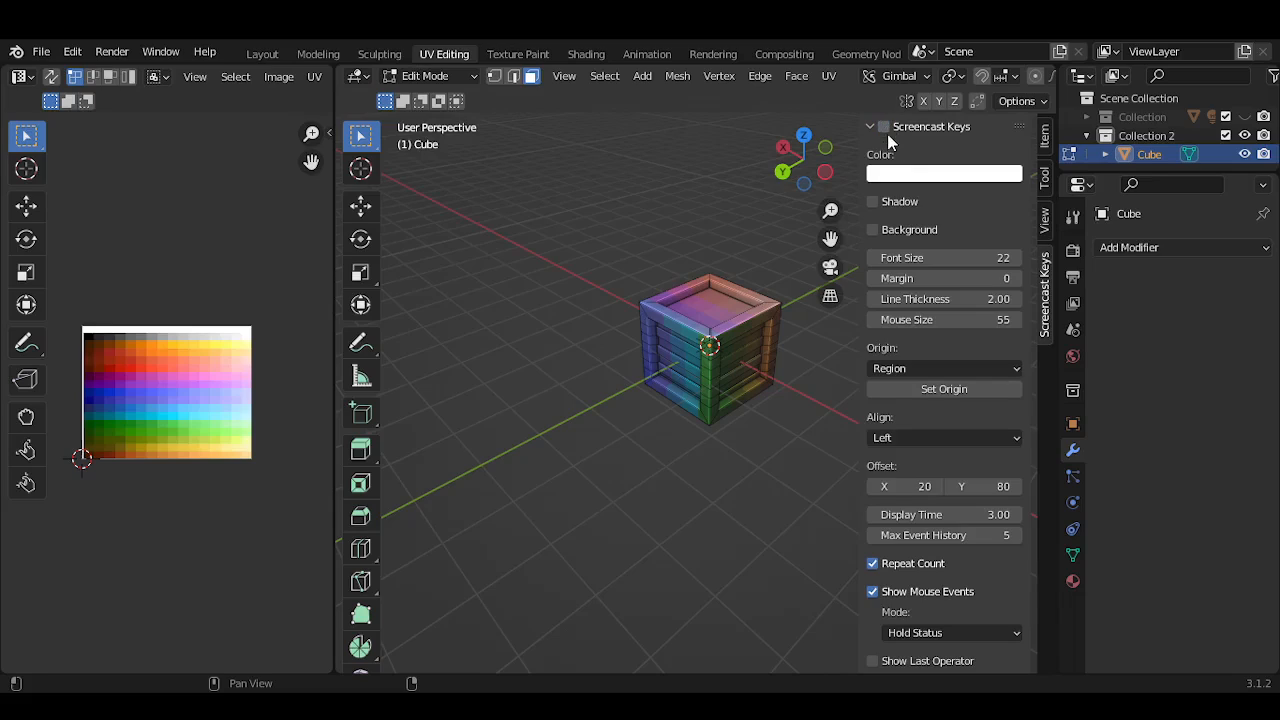
click(884, 126)
key(n)
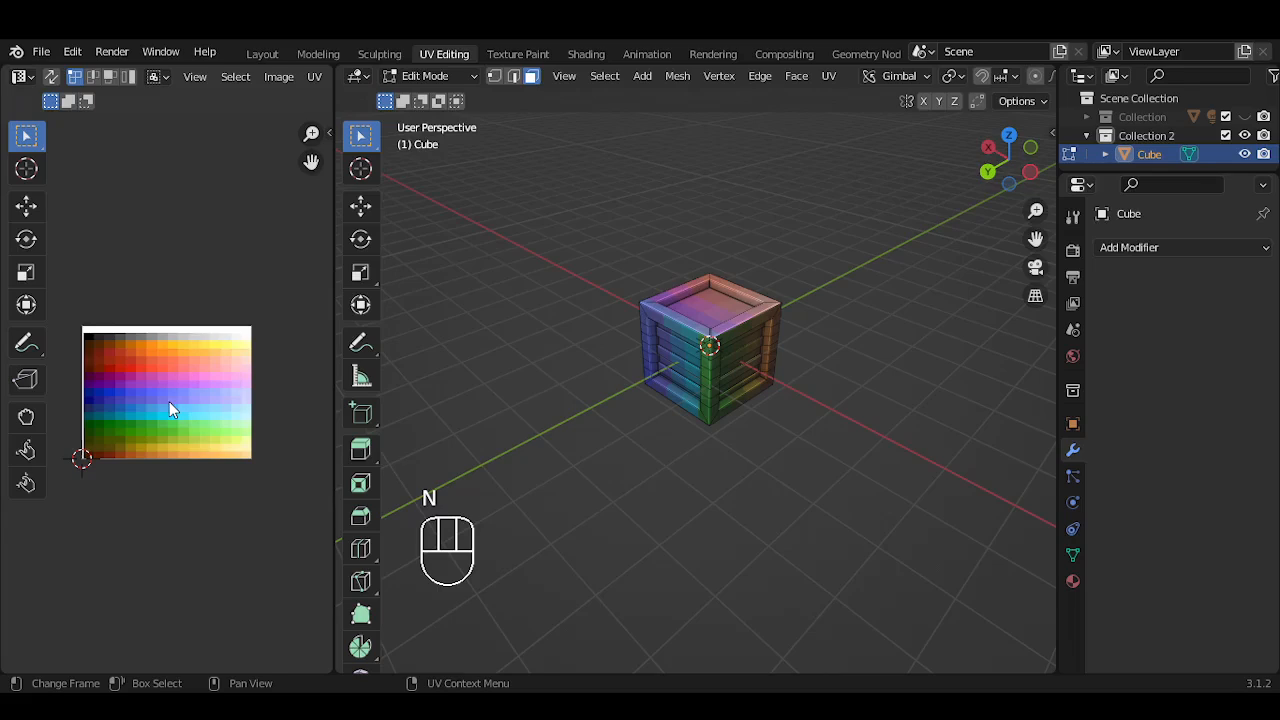
Select all faces of the crate and all of their UVs in the UV editor
key(a)
key(a)
key(a)
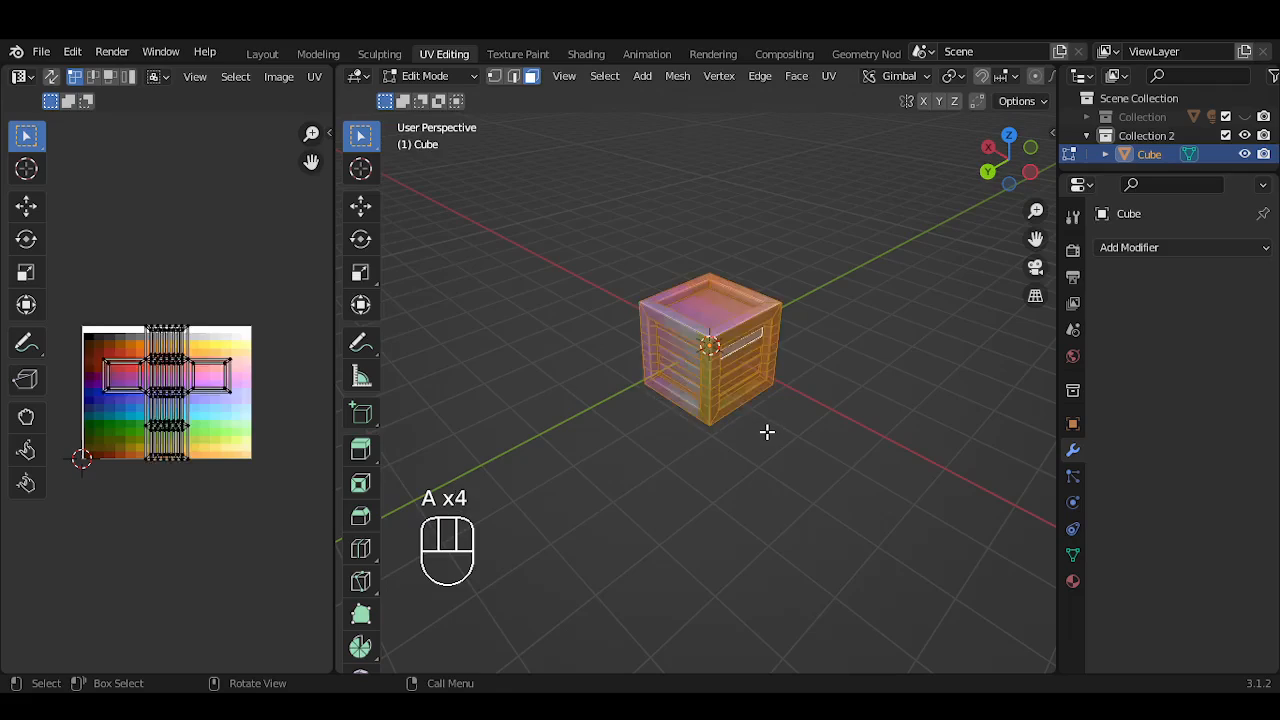
key(a)
key(a)
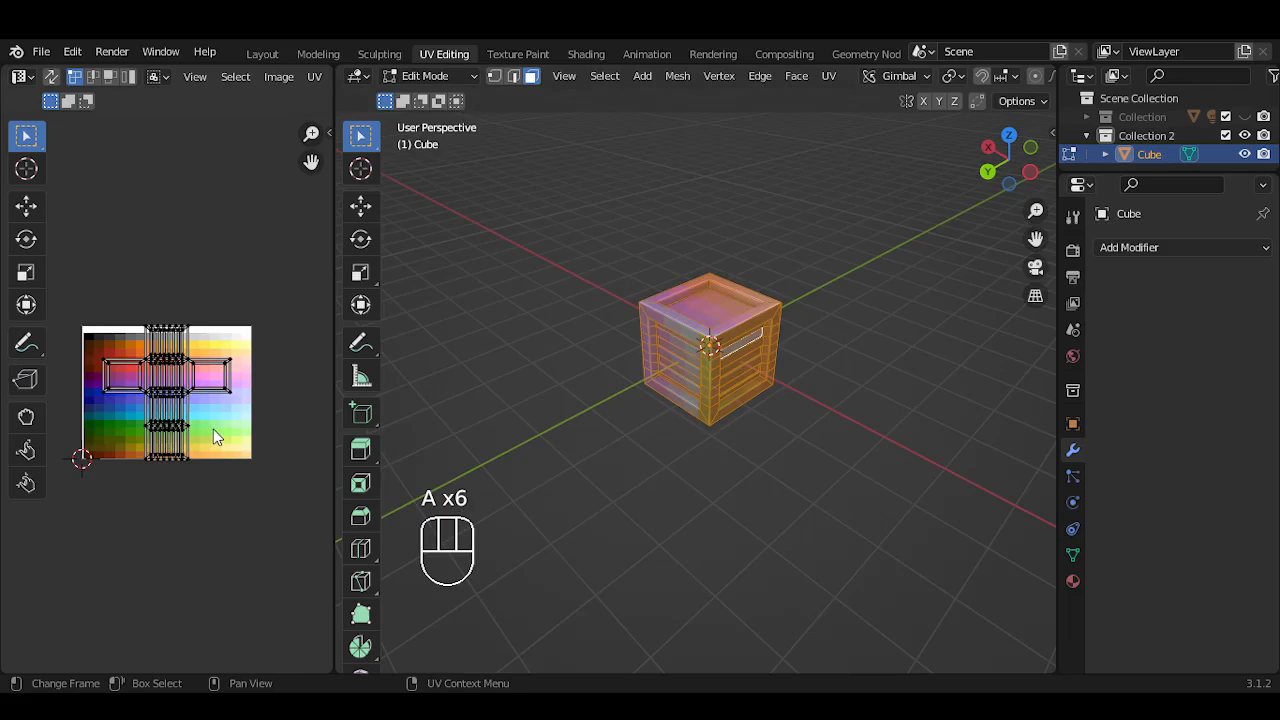
key(a)
key(a)
key(a)
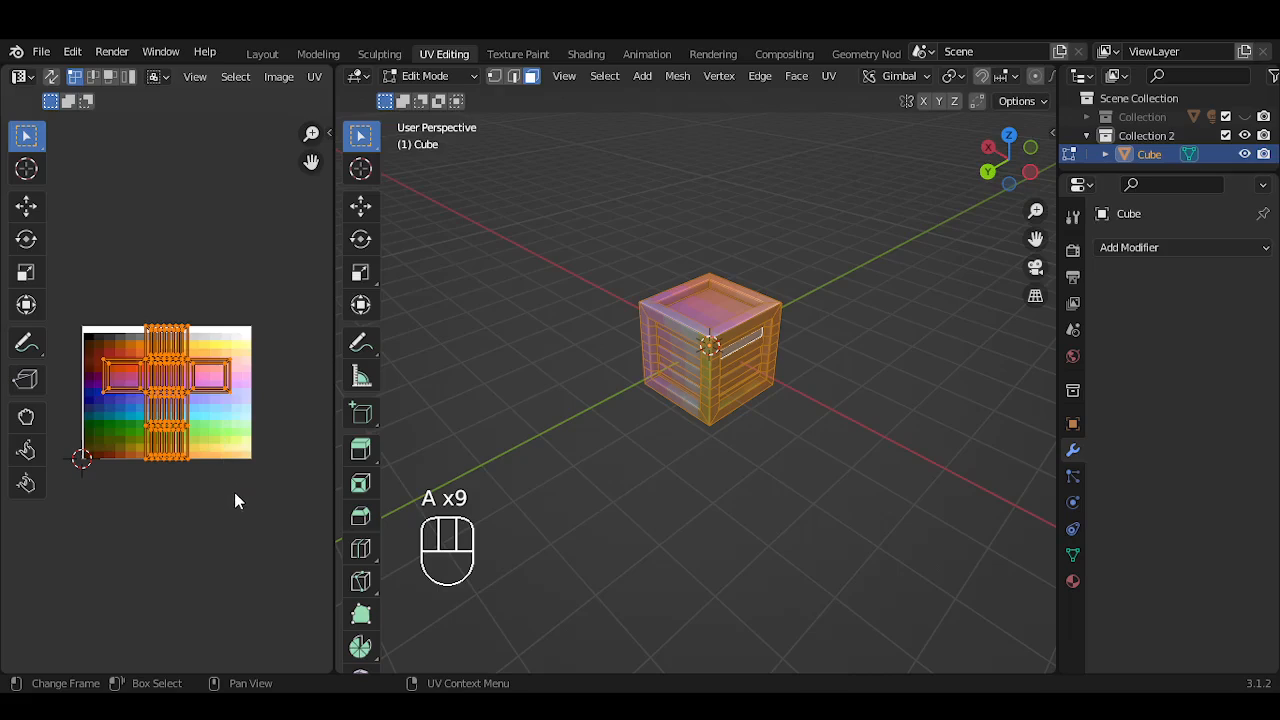
Shrink the crate's UV layout freehand and move it over the light blue swatches of the palette
key(s)
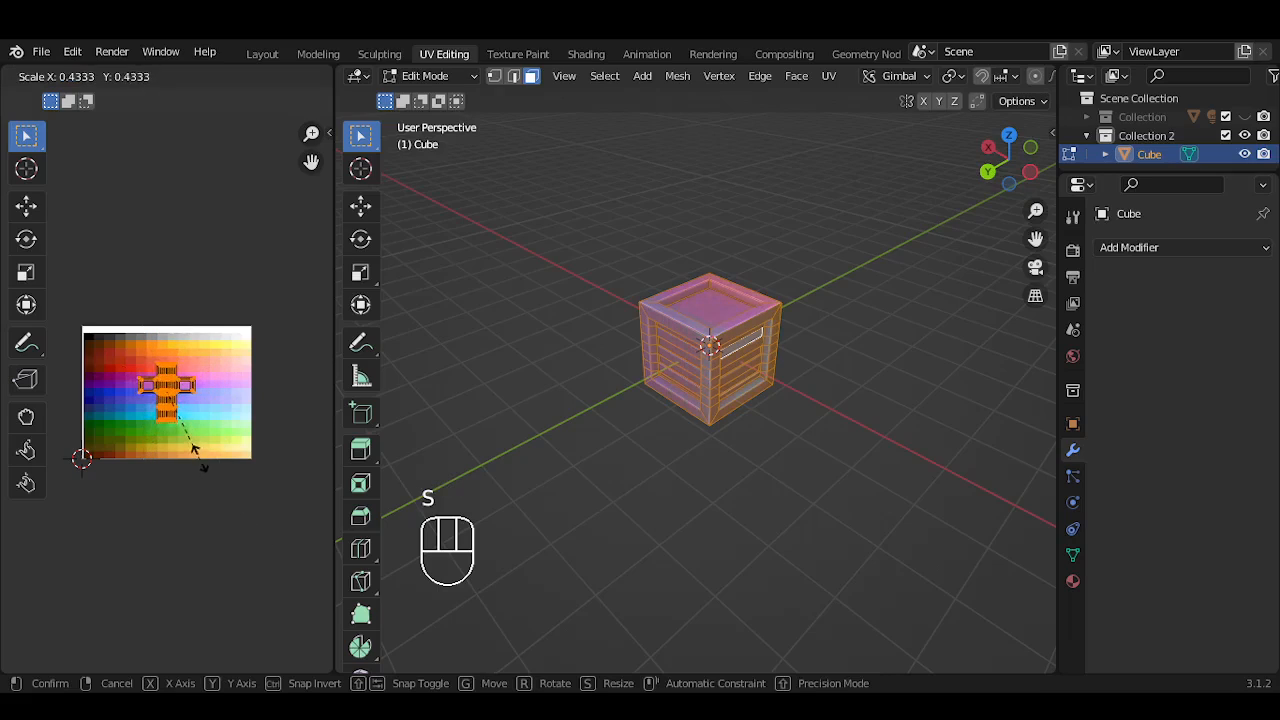
click(186, 414)
key(g)
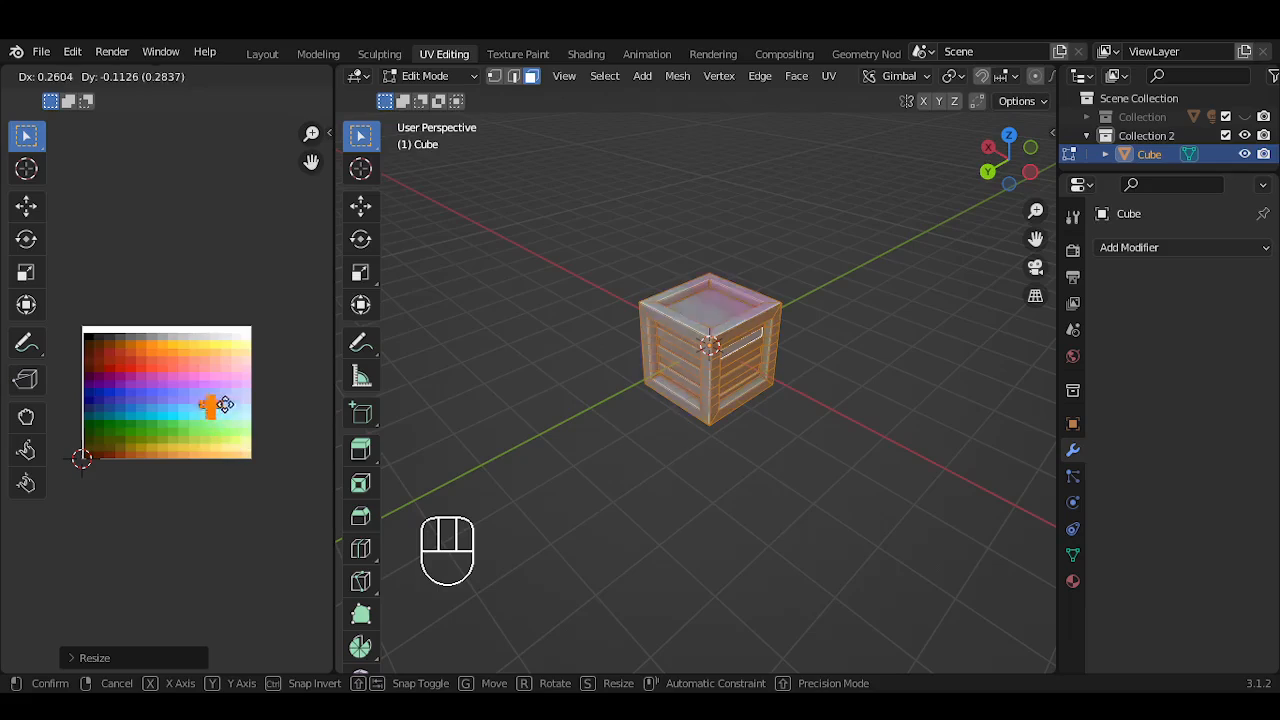
click(203, 436)
key(s)
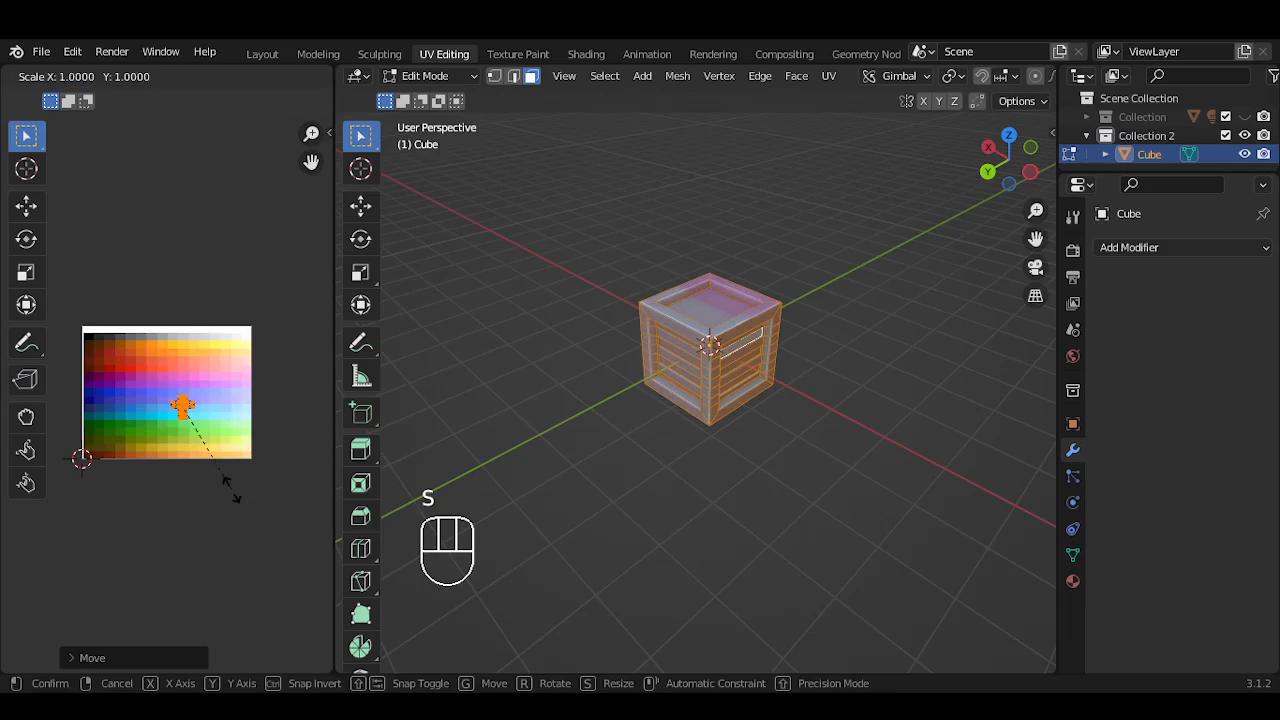
click(211, 464)
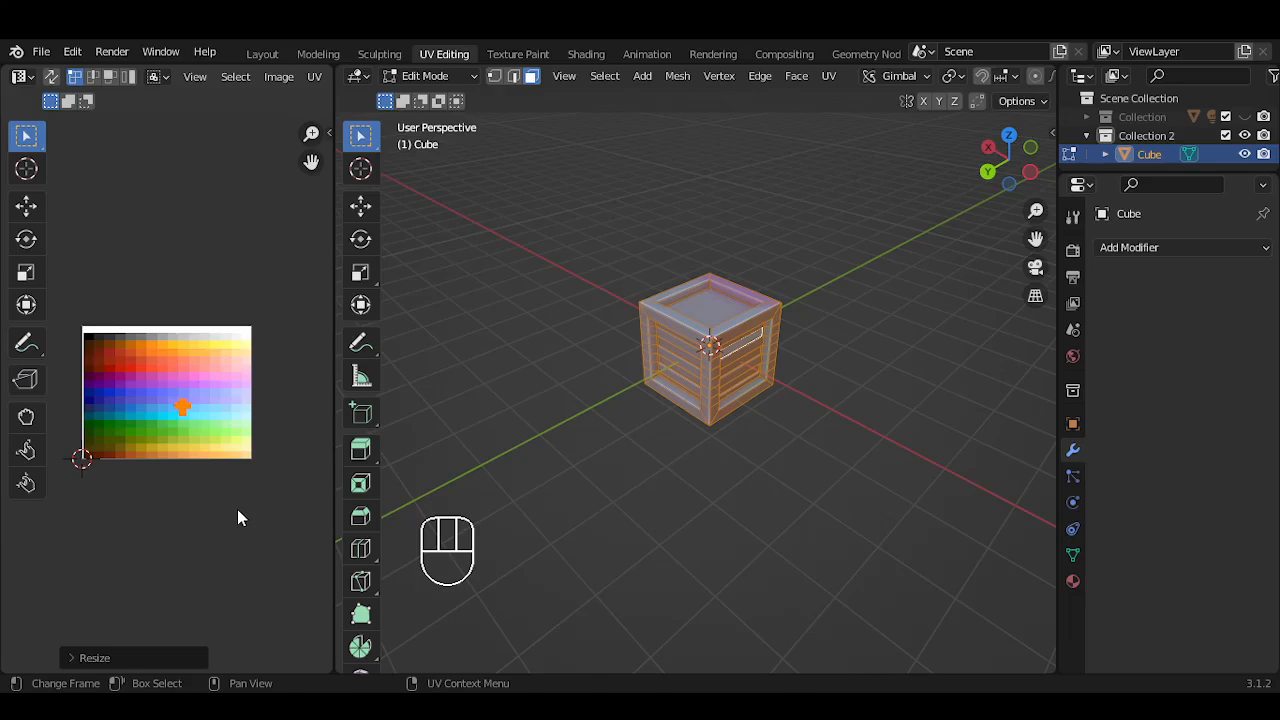
Scale the crate's UVs to 0 and move the resulting point onto the yellow-orange palette swatch
key(s)
key(KP_0)
key(Return)
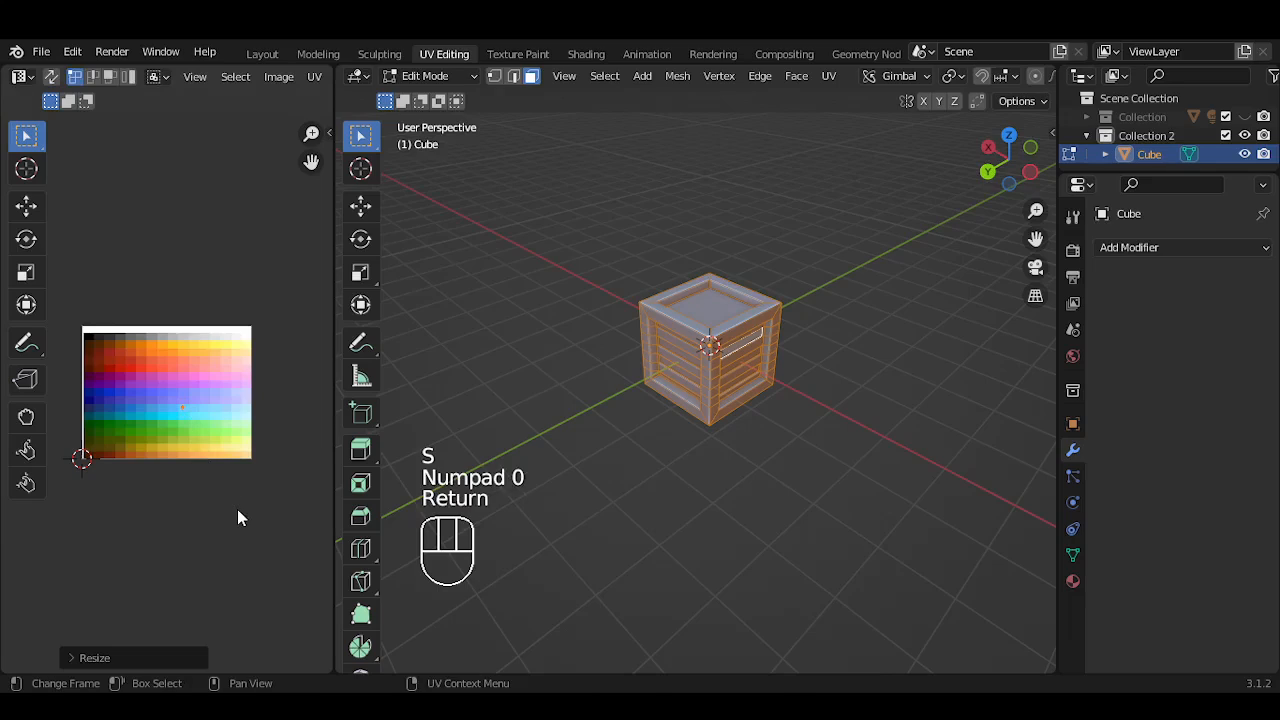
scroll(70, 450, up, 6)
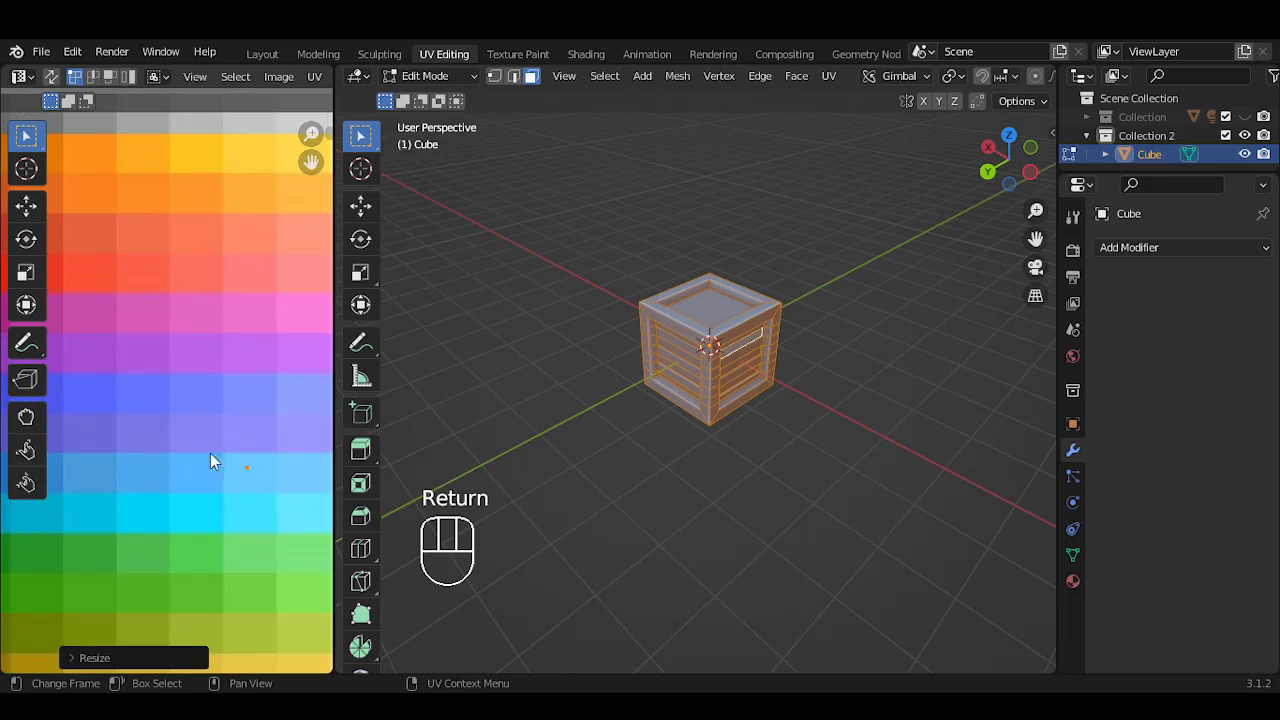
key(g)
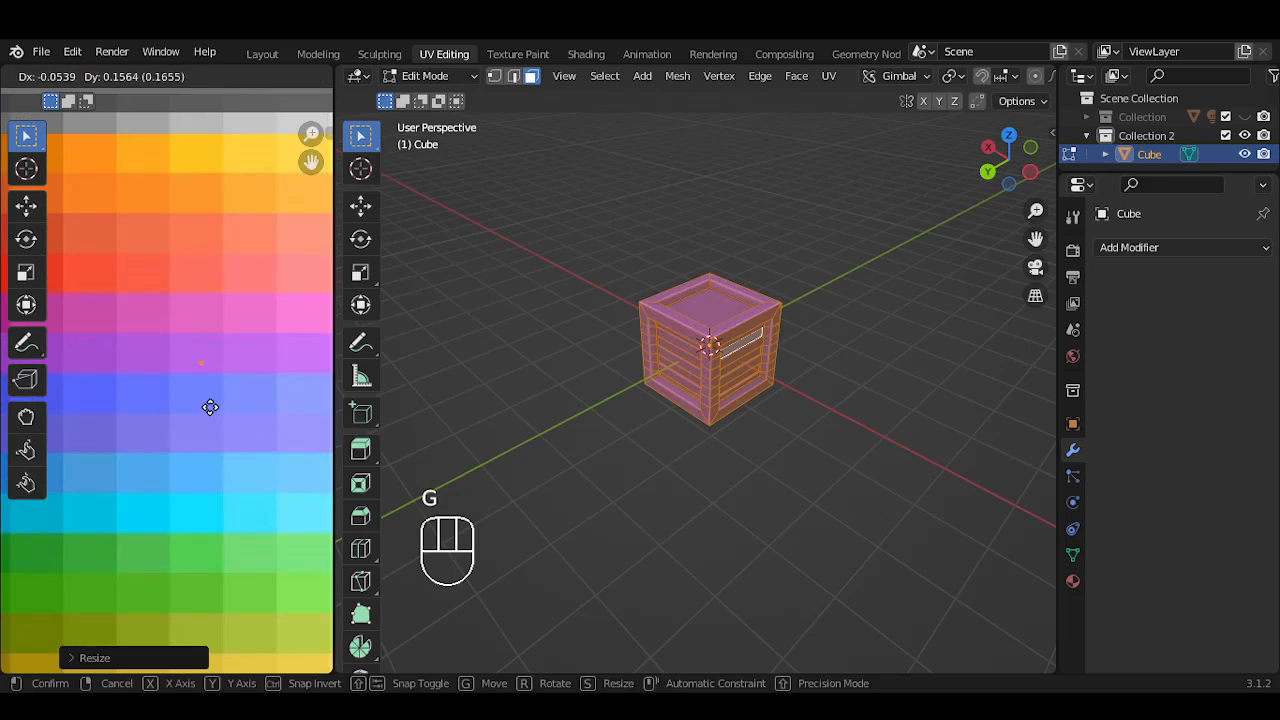
click(202, 195)
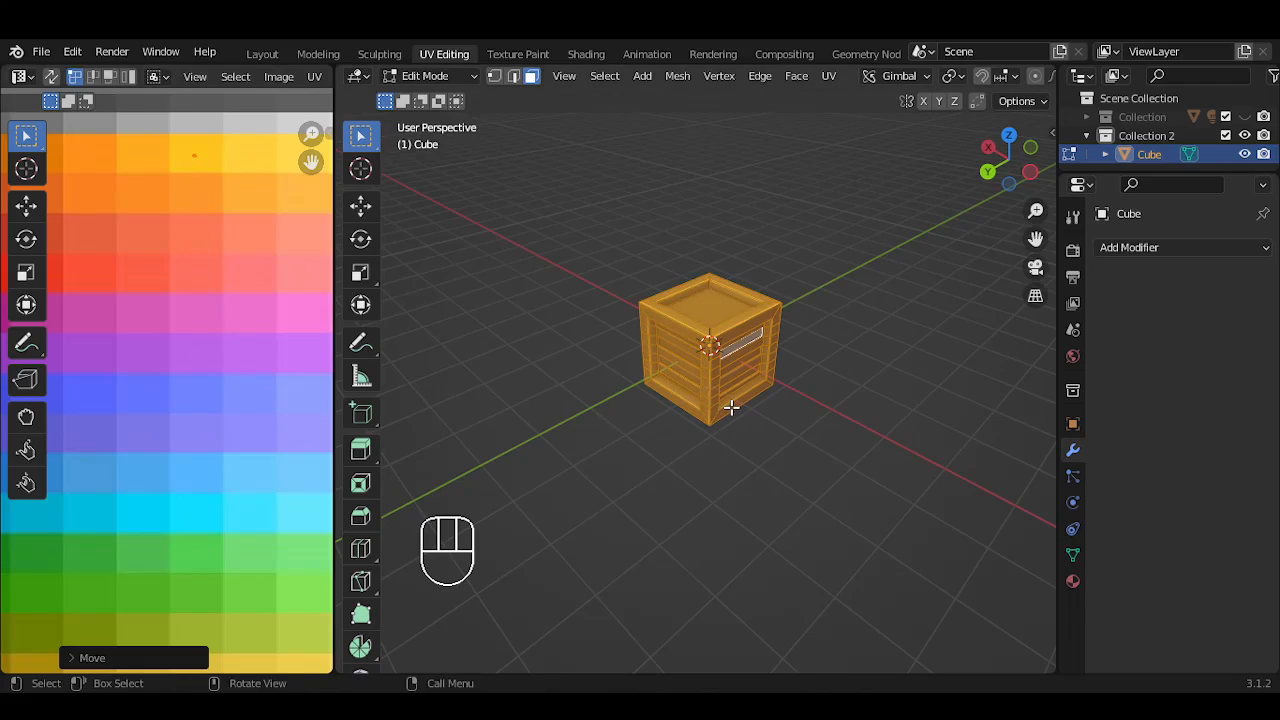
Inspect the recoloured crate from several angles in Object Mode and return it to Edit Mode
click(662, 424)
key(a)
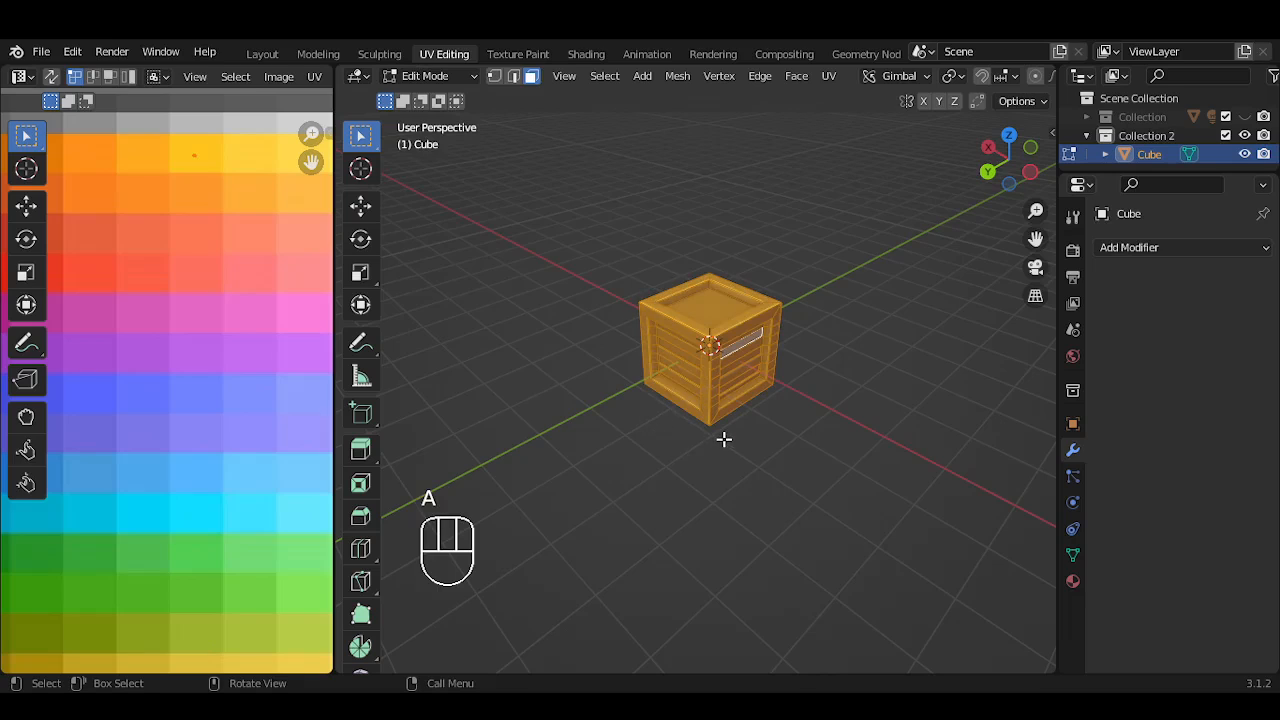
key(a)
key(Tab)
middle_drag(720, 400, 751, 346)
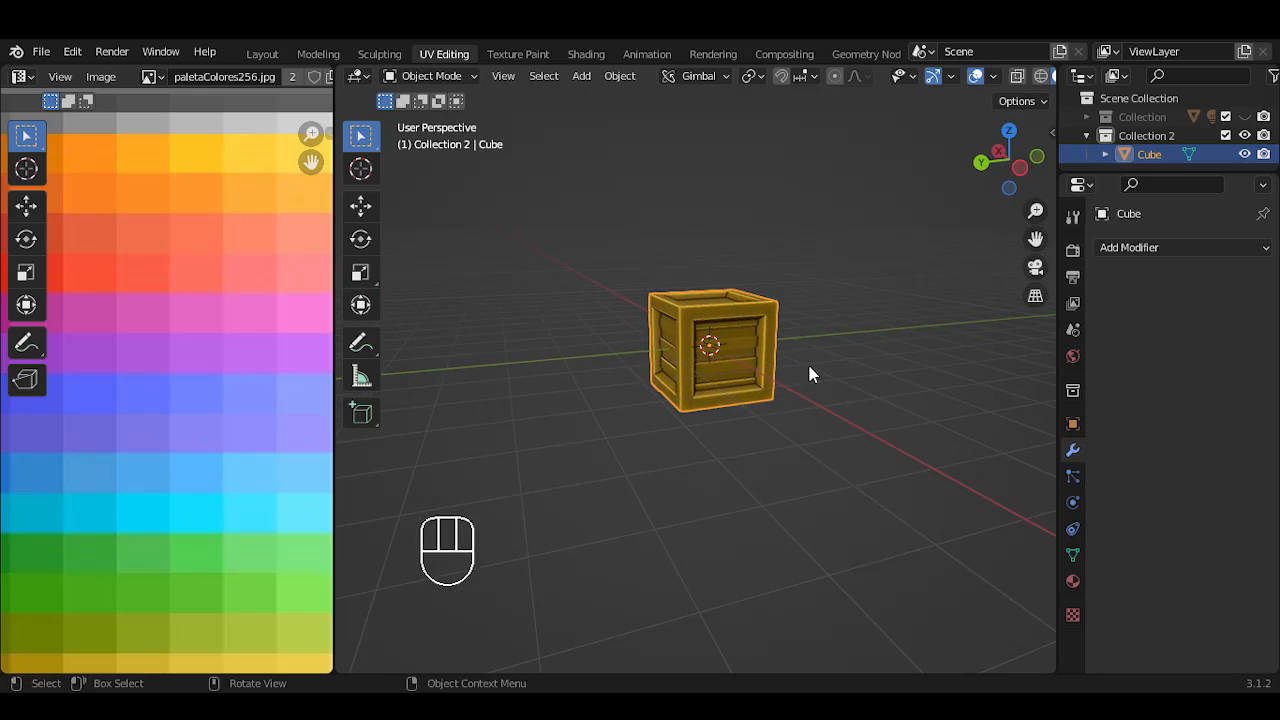
click(861, 395)
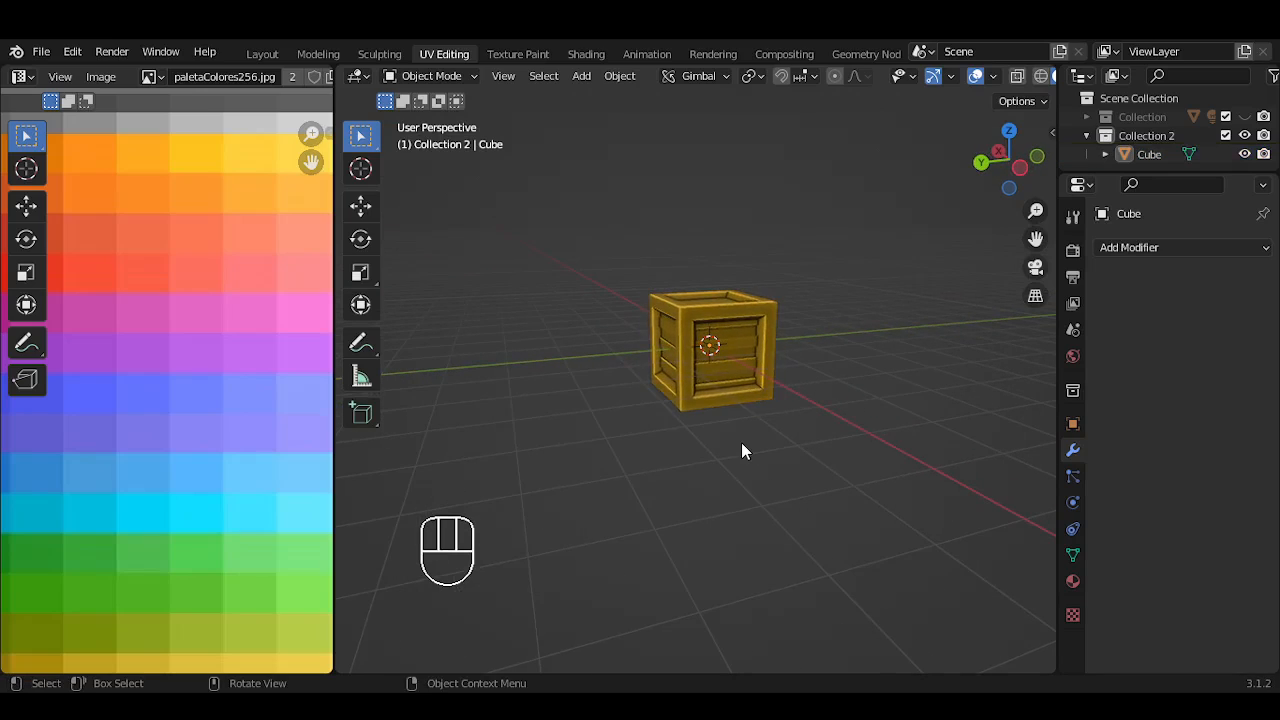
middle_drag(741, 442, 800, 299)
key(shift)
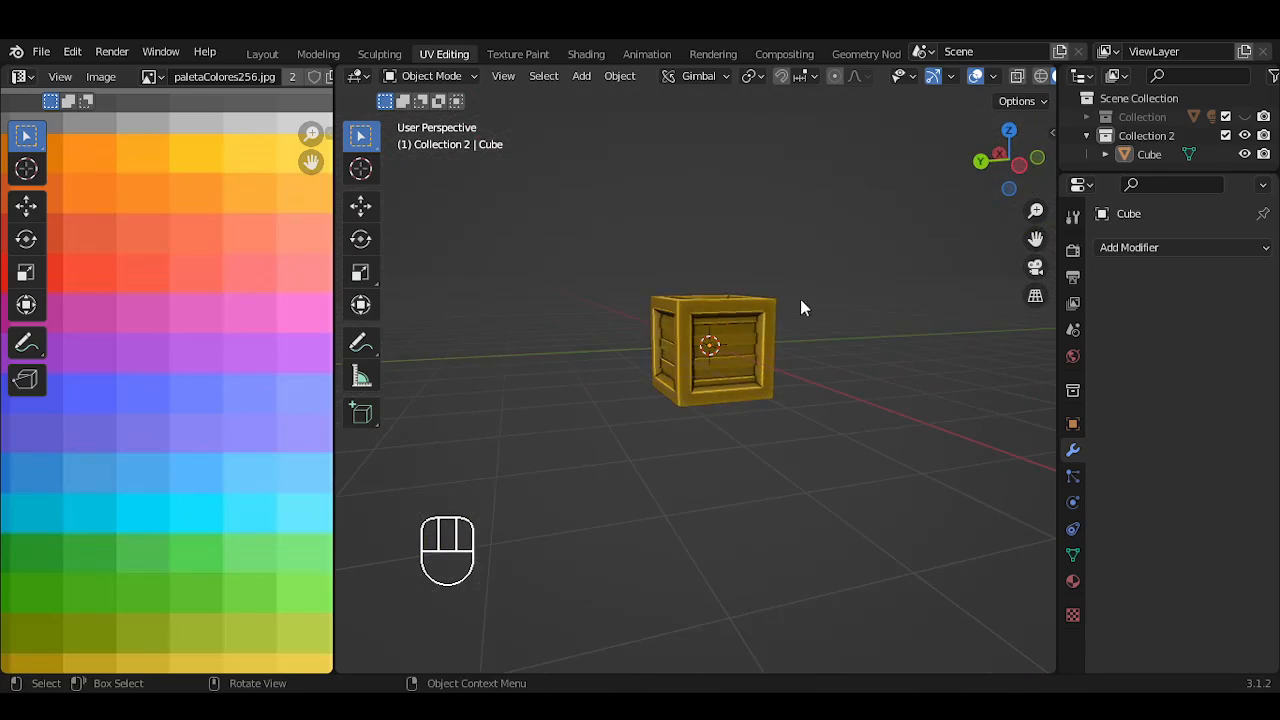
click(746, 323)
key(Tab)
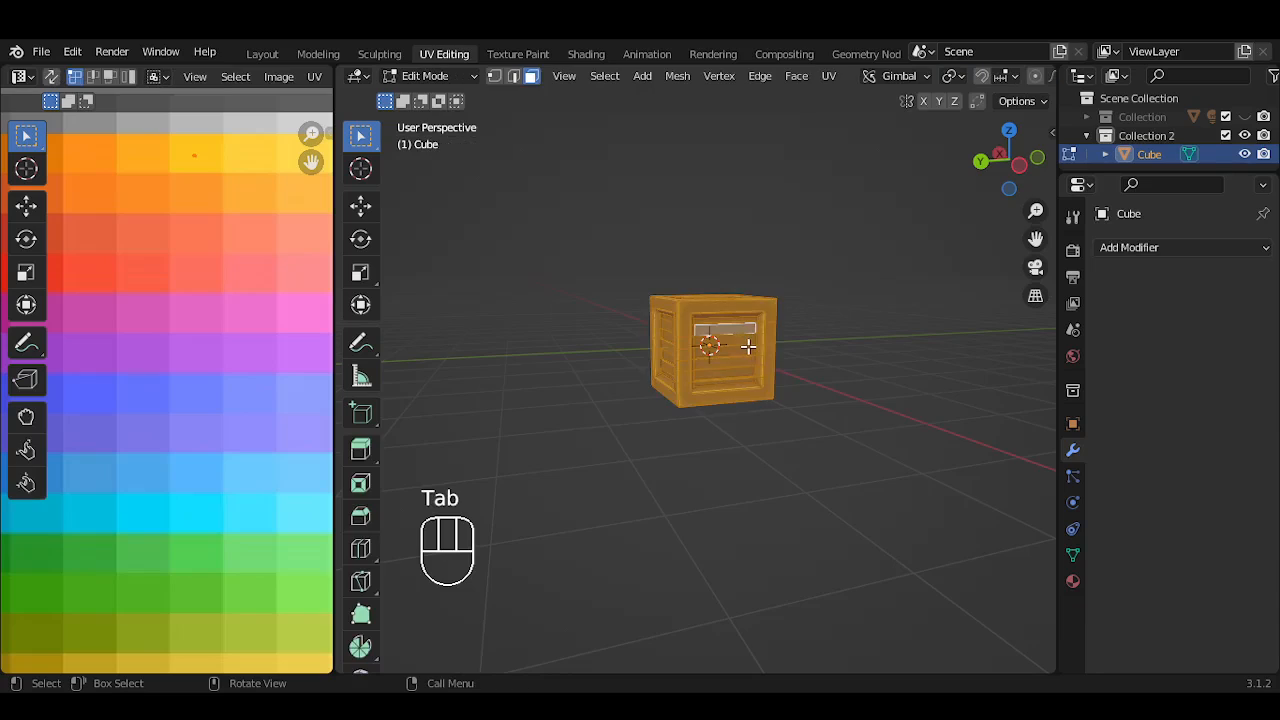
Remove the recessed planks on one side of the crate from the face selection
middle_drag(789, 343, 647, 380)
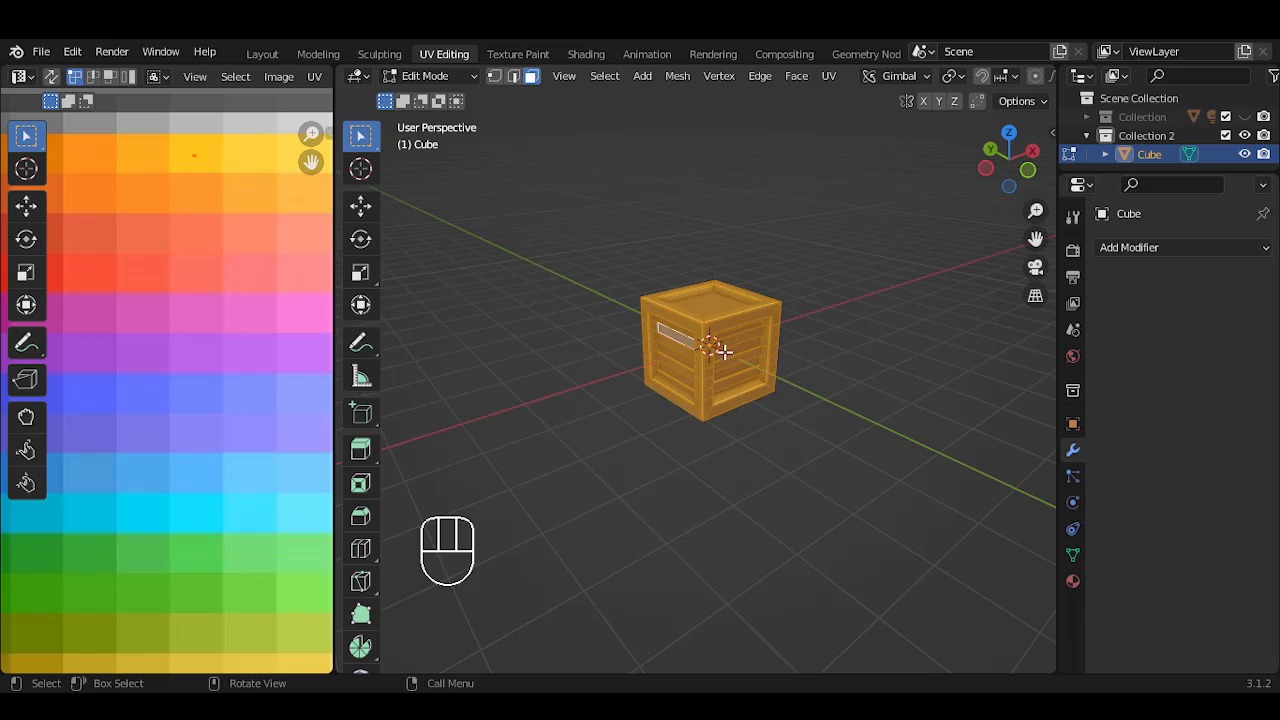
middle_drag(724, 351, 738, 392)
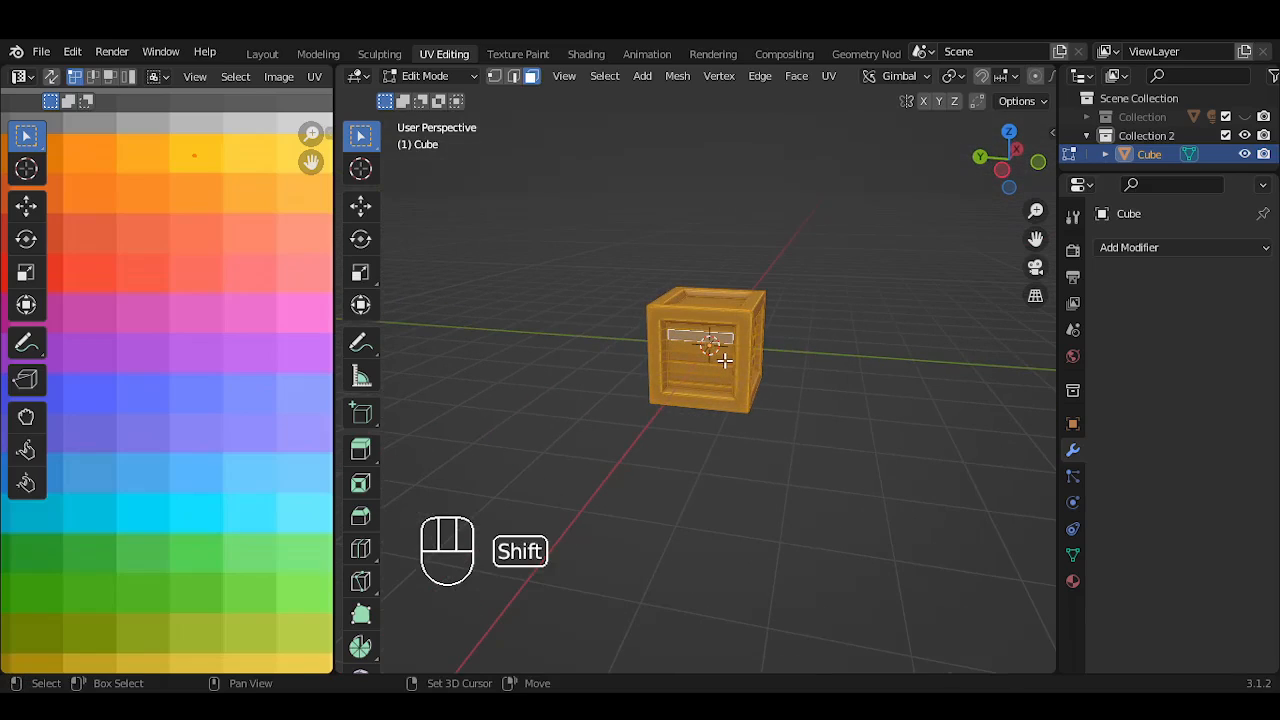
shift+click(722, 360)
shift+click(722, 383)
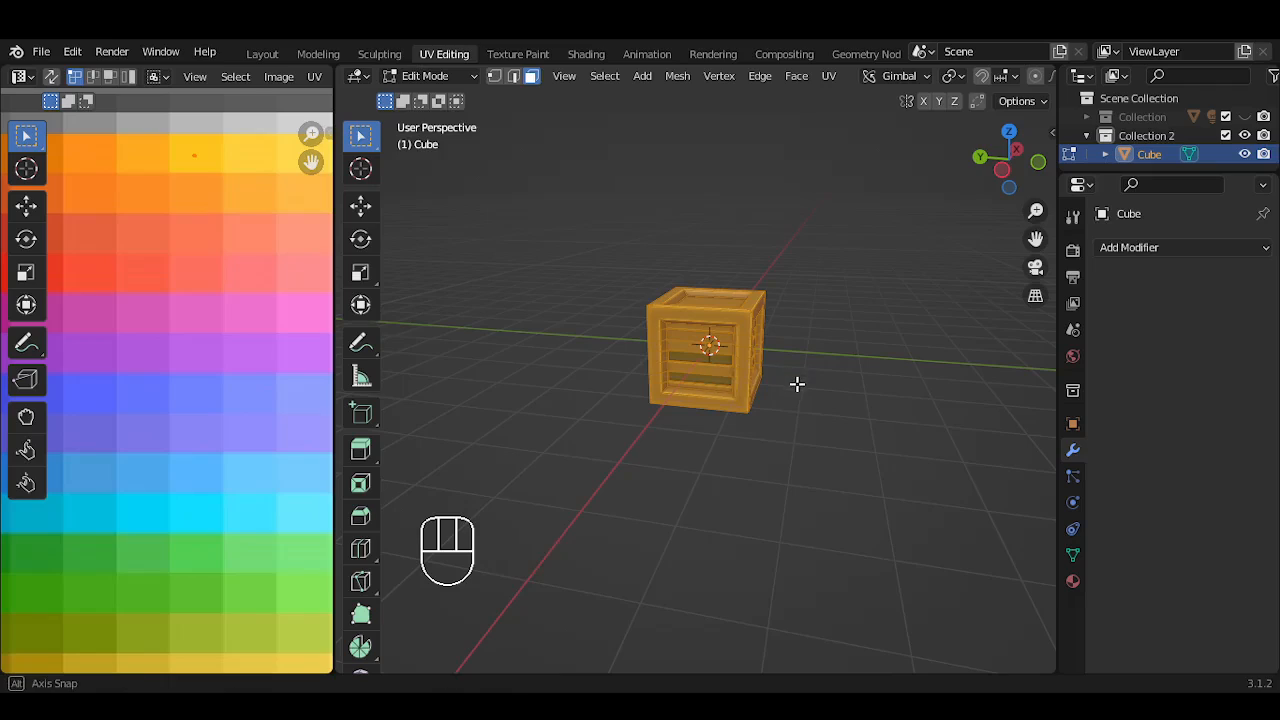
middle_drag(797, 383, 712, 366)
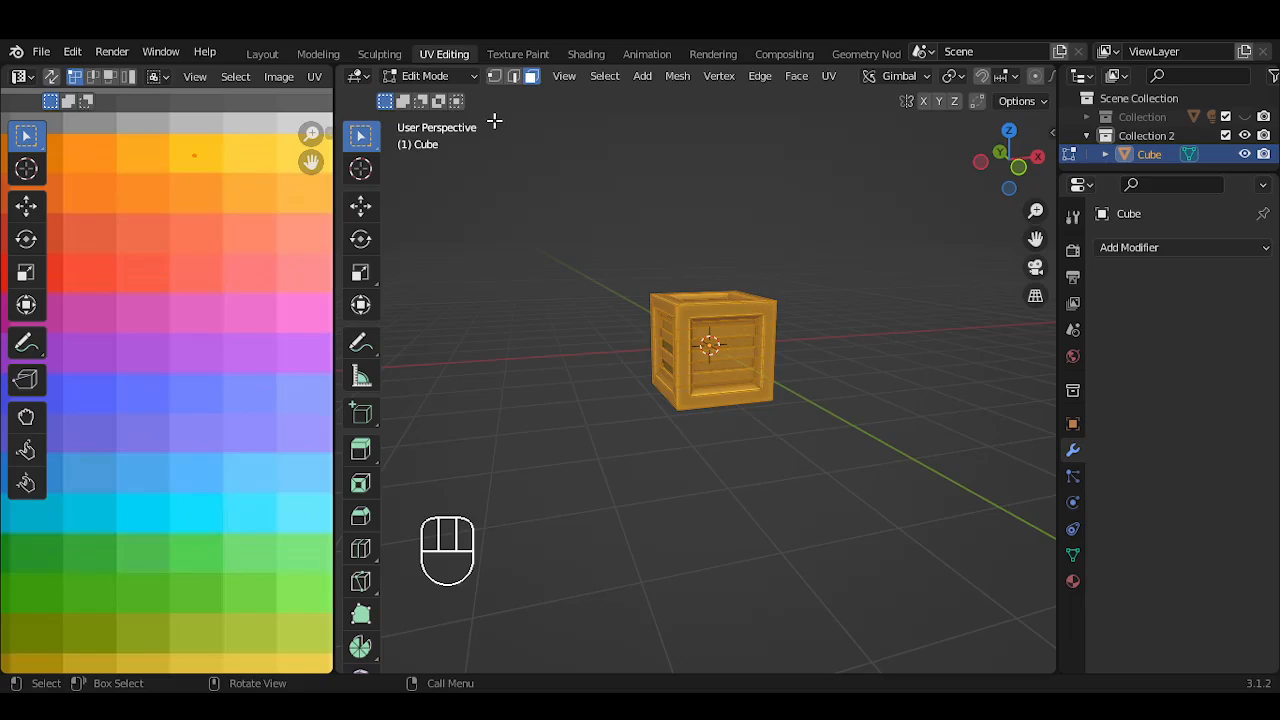
Isolate the crate in Local View
click(566, 77)
mouse_move(646, 296)
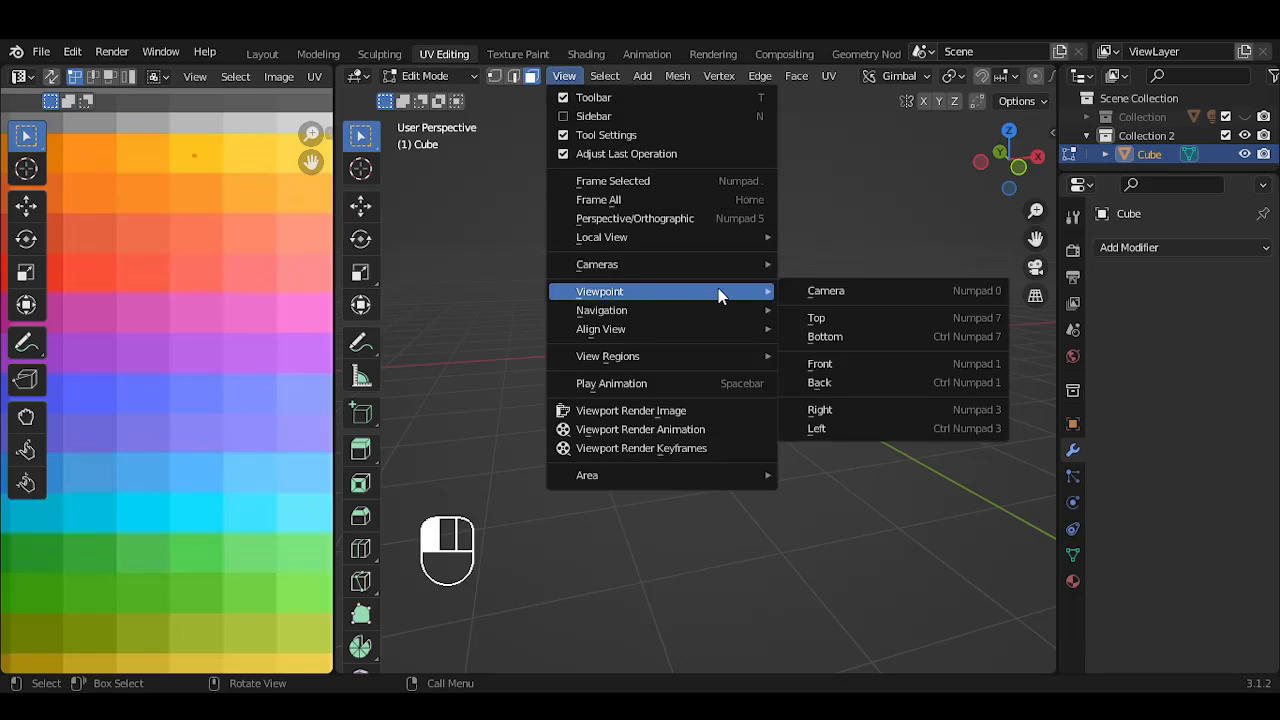
mouse_move(717, 240)
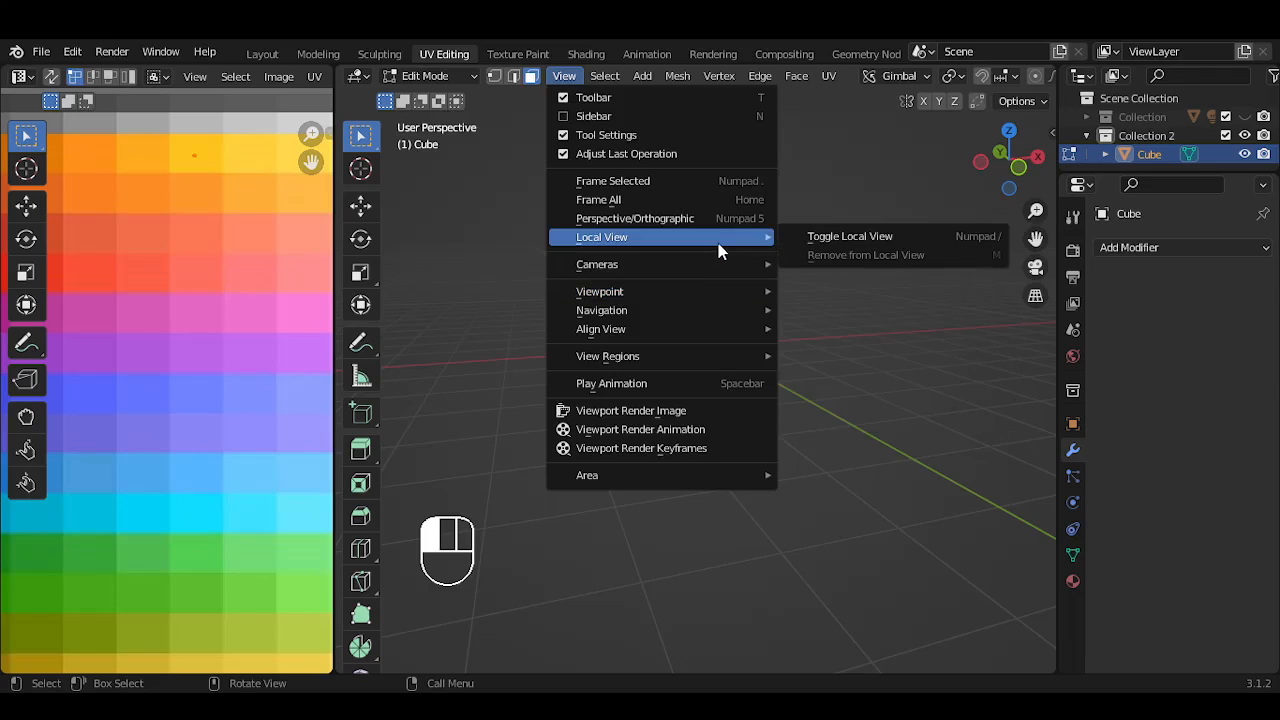
click(849, 240)
scroll(826, 290, down, 3)
scroll(826, 290, up, 2)
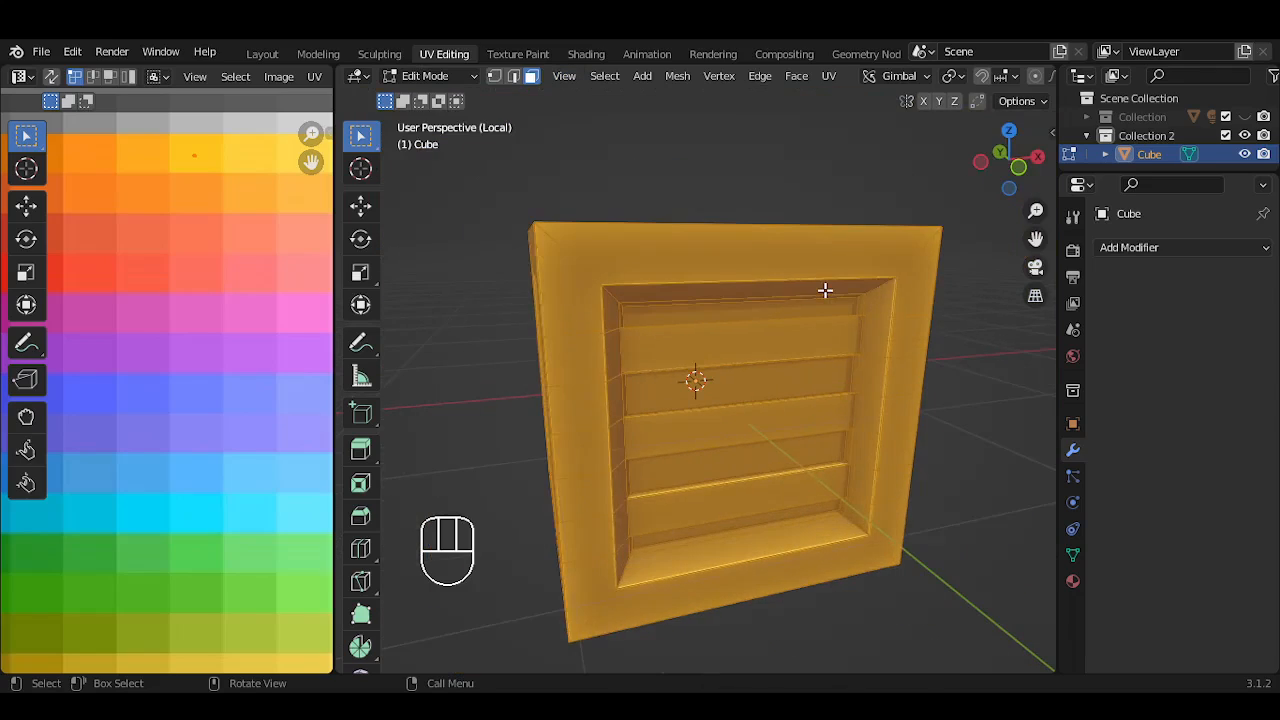
scroll(826, 290, down, 1)
Try to deselect the recessed planks on the adjacent side and move the UVs of the remaining selected faces on the palette
middle_drag(760, 318, 714, 296)
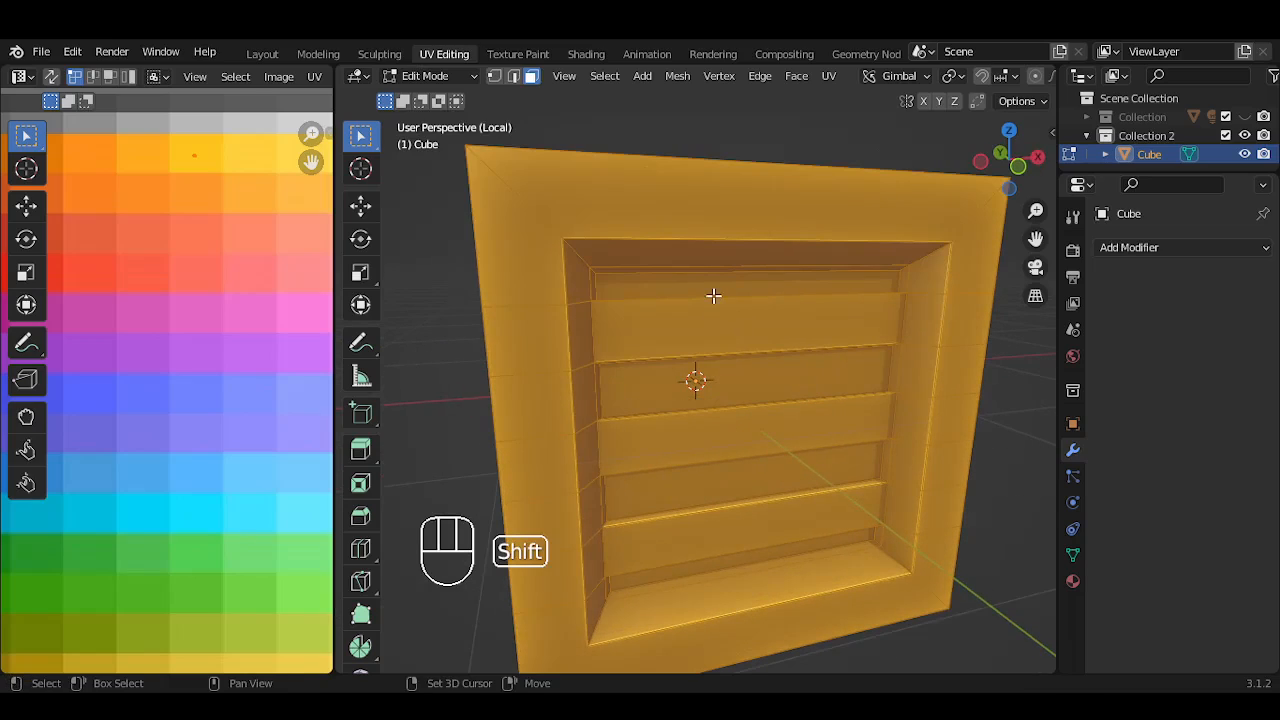
shift+click(714, 294)
shift+click(724, 370)
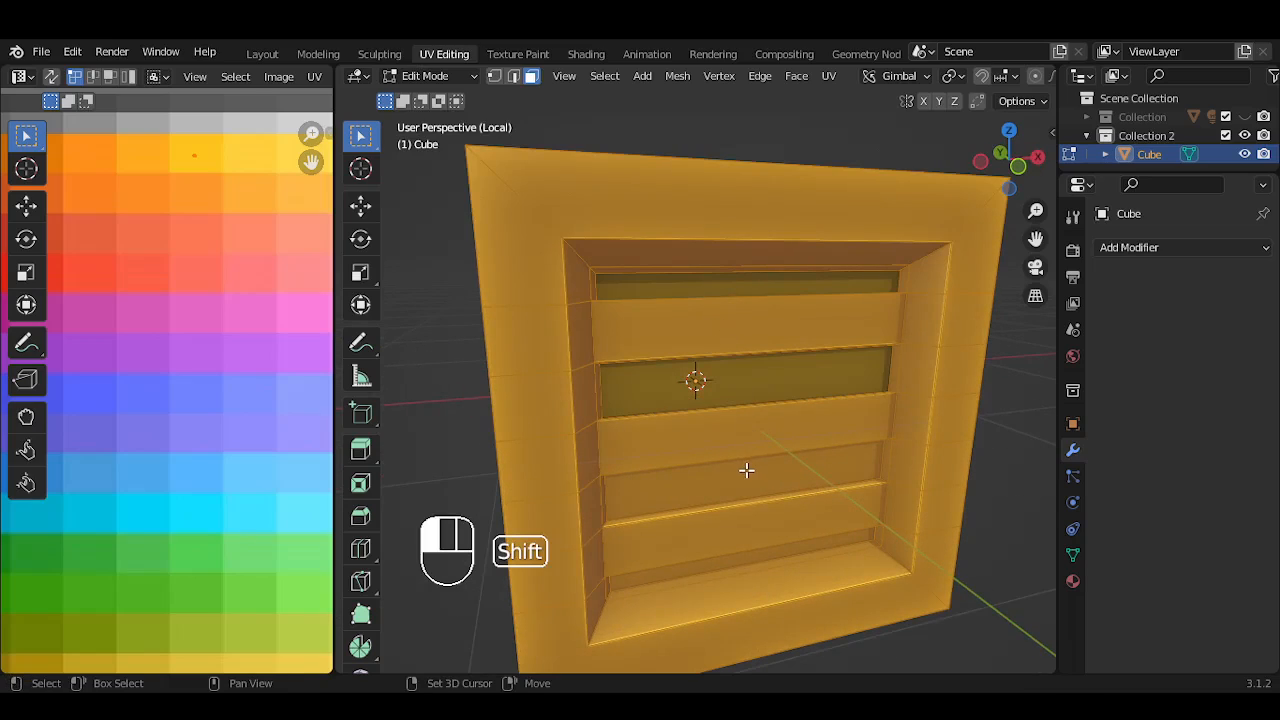
shift+click(748, 470)
middle_drag(729, 409, 790, 400)
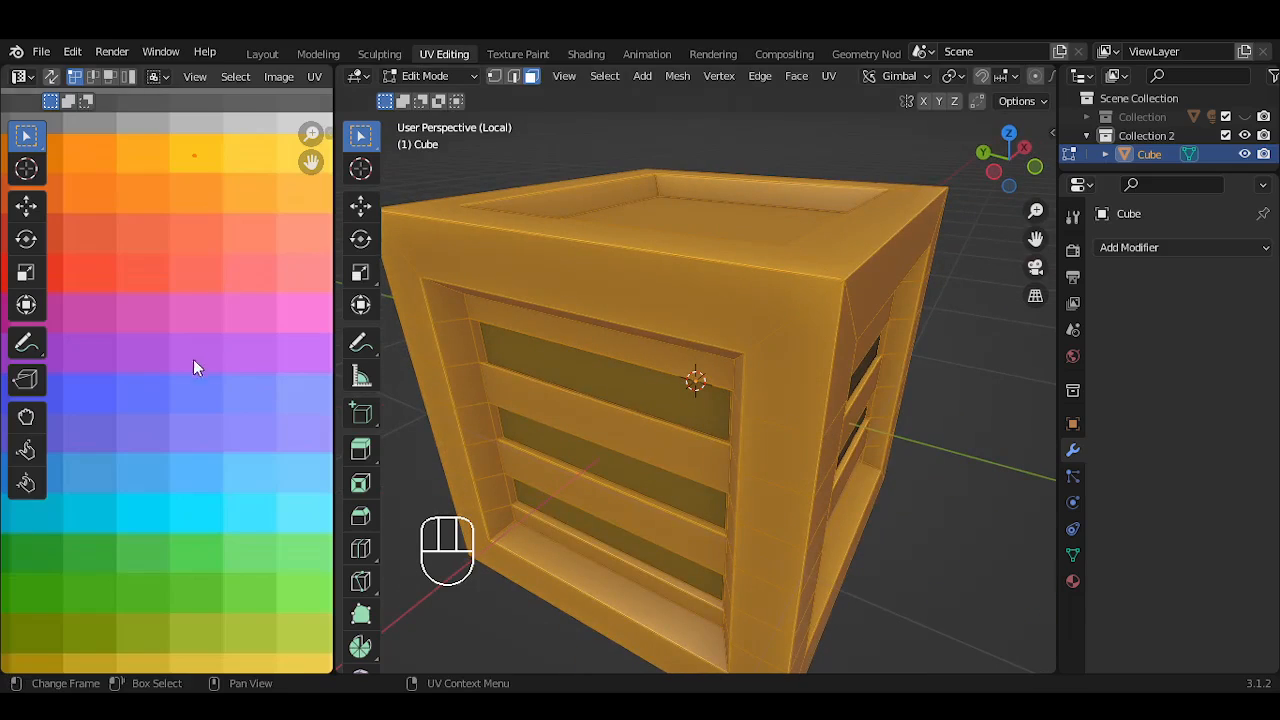
scroll(177, 347, down, 4)
scroll(114, 349, up, 1)
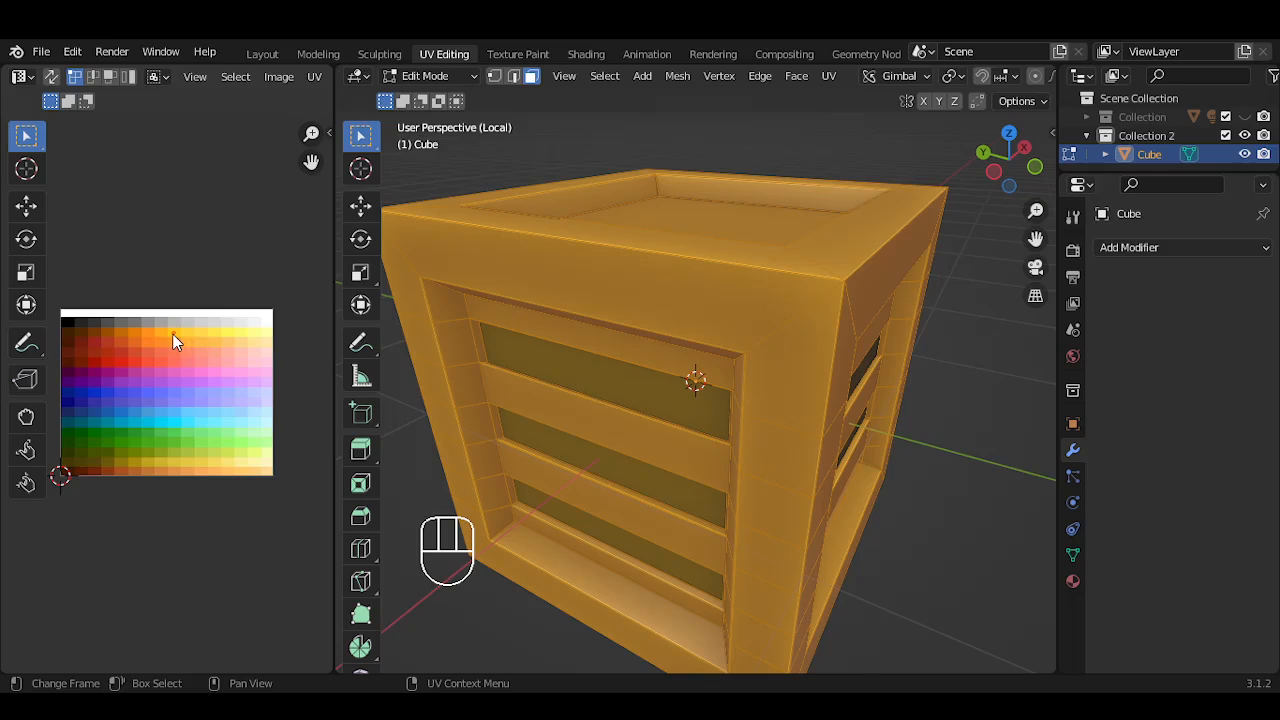
key(g)
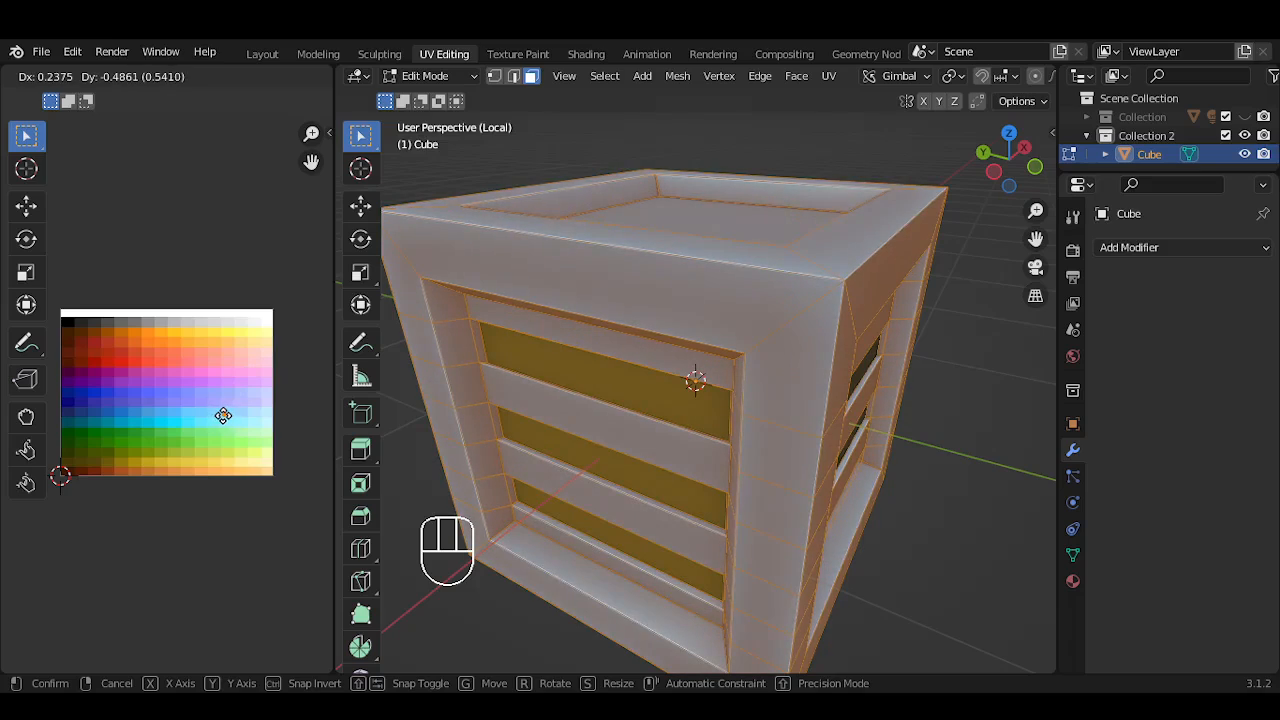
key(Escape)
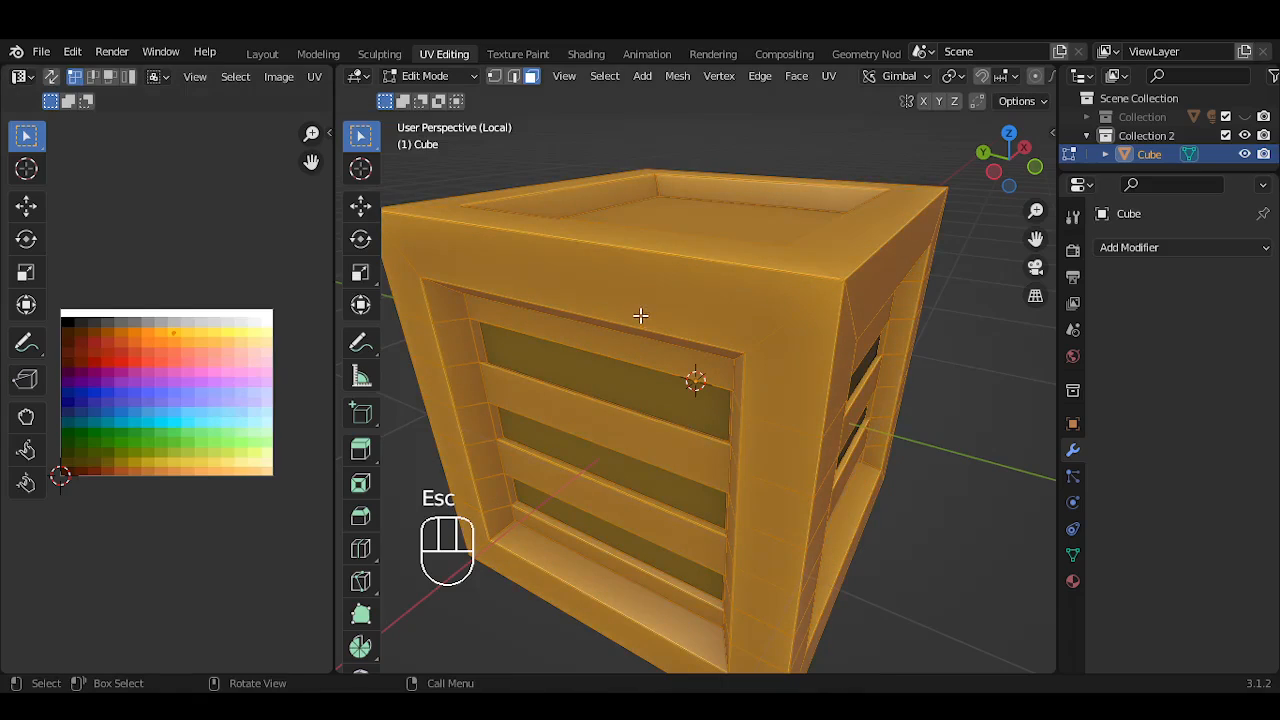
Clear the face selection and select the three recessed planks on one side of the crate
key(a)
key(a)
key(a)
key(a)
key(a)
key(a)
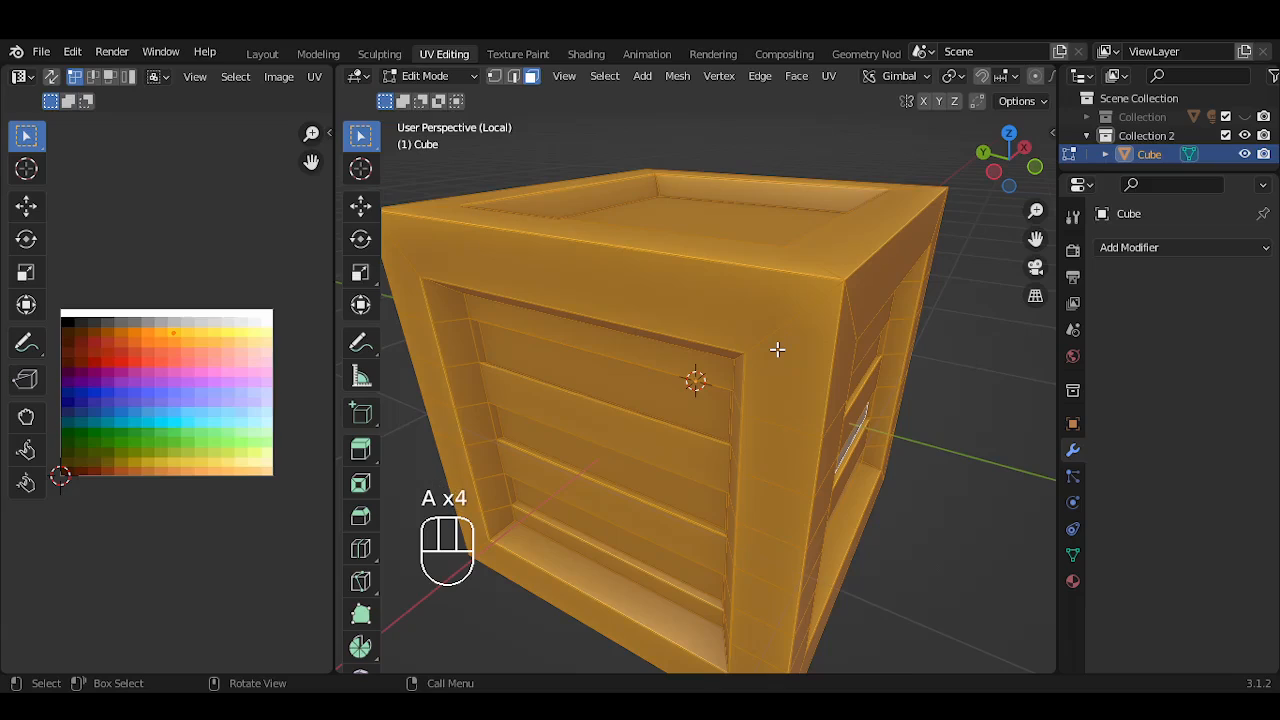
click(640, 417)
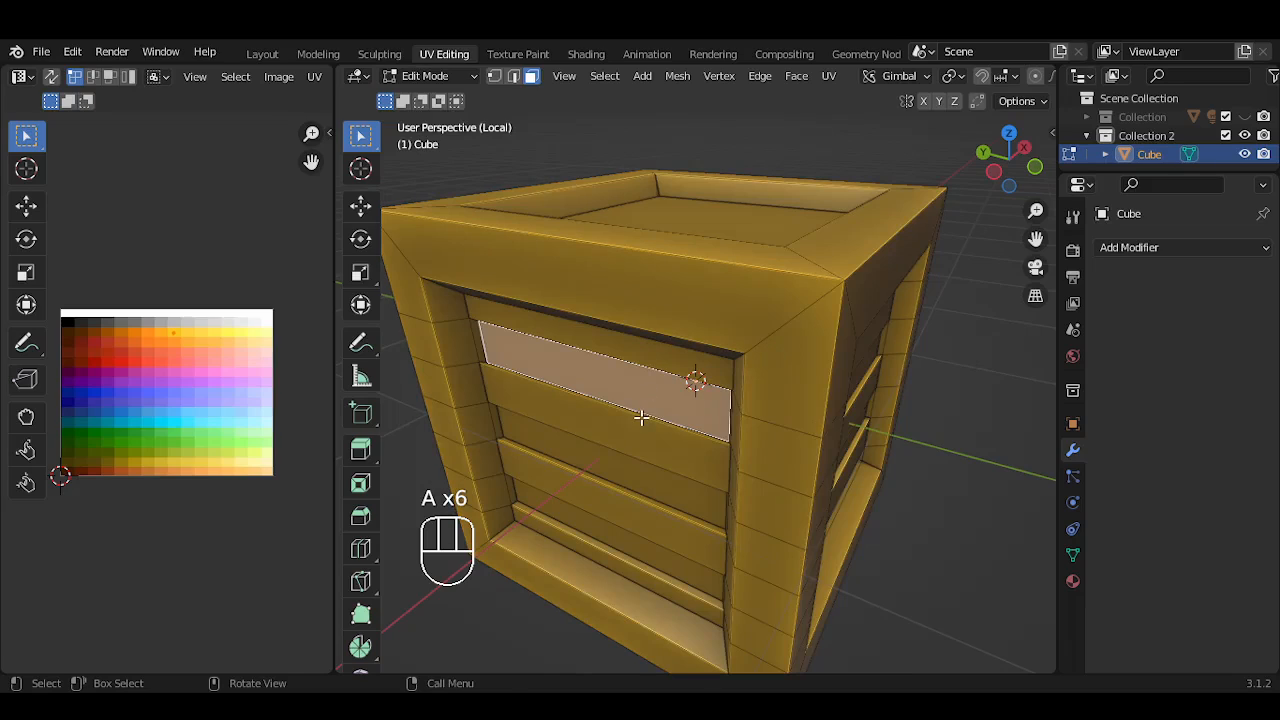
shift+click(634, 474)
shift+click(636, 546)
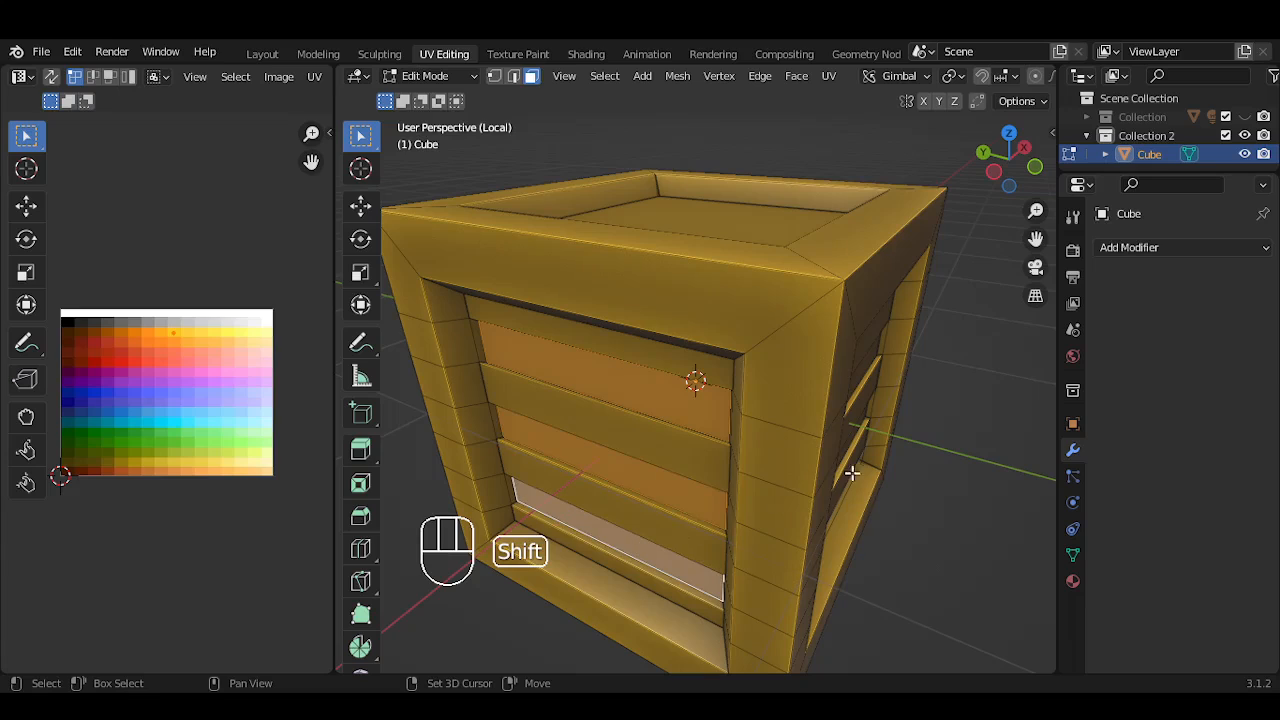
Add the three recessed planks on the adjacent side of the crate to the face selection
middle_drag(851, 471, 806, 409)
shift+click(864, 361)
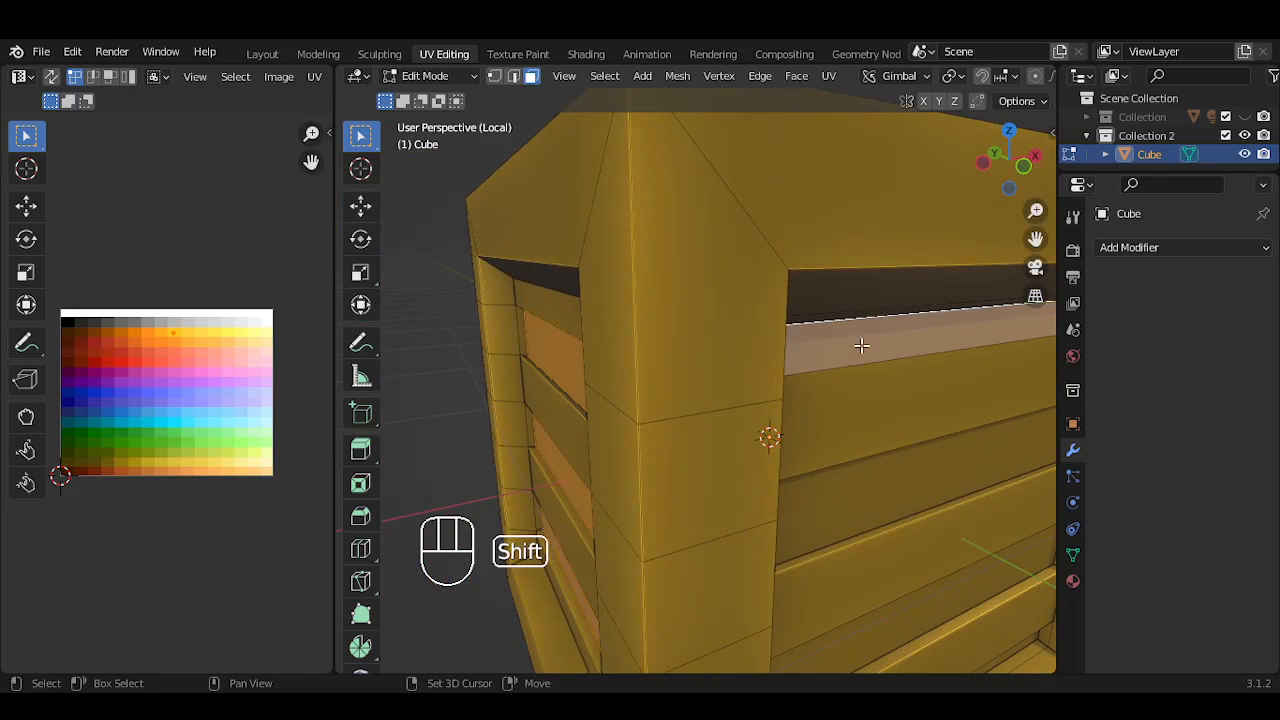
shift+click(864, 494)
shift+click(924, 613)
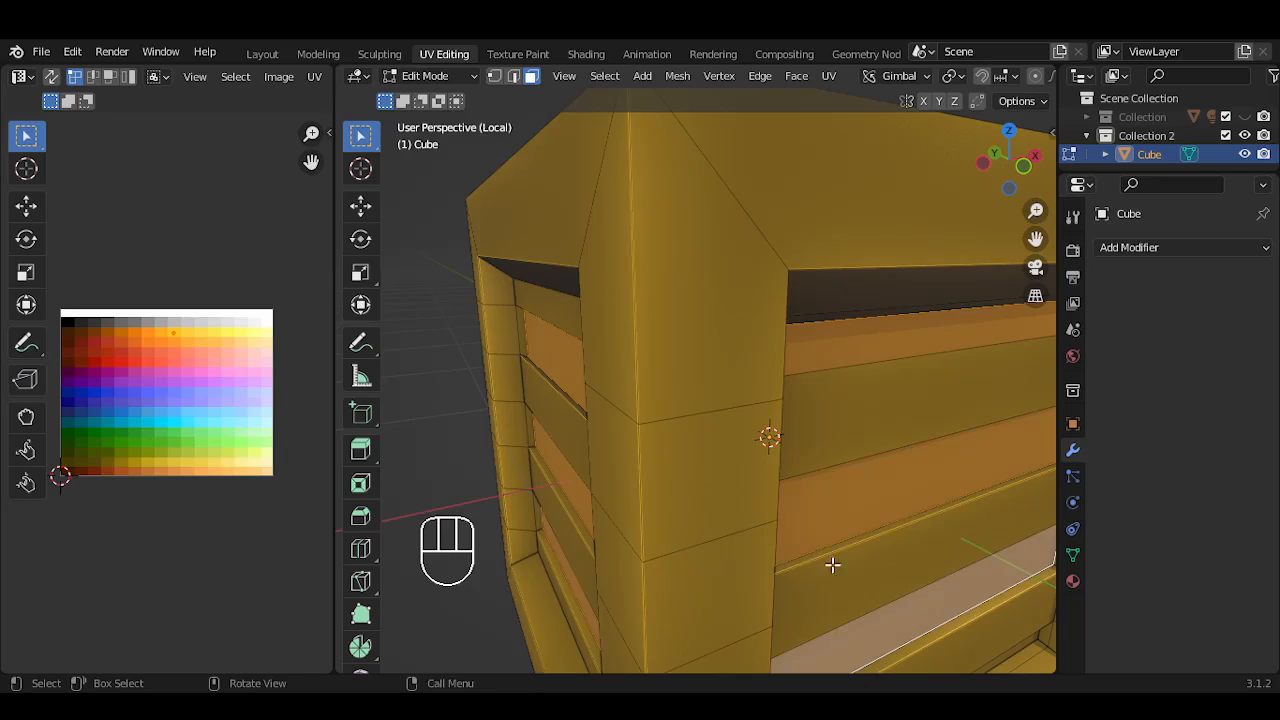
click(189, 369)
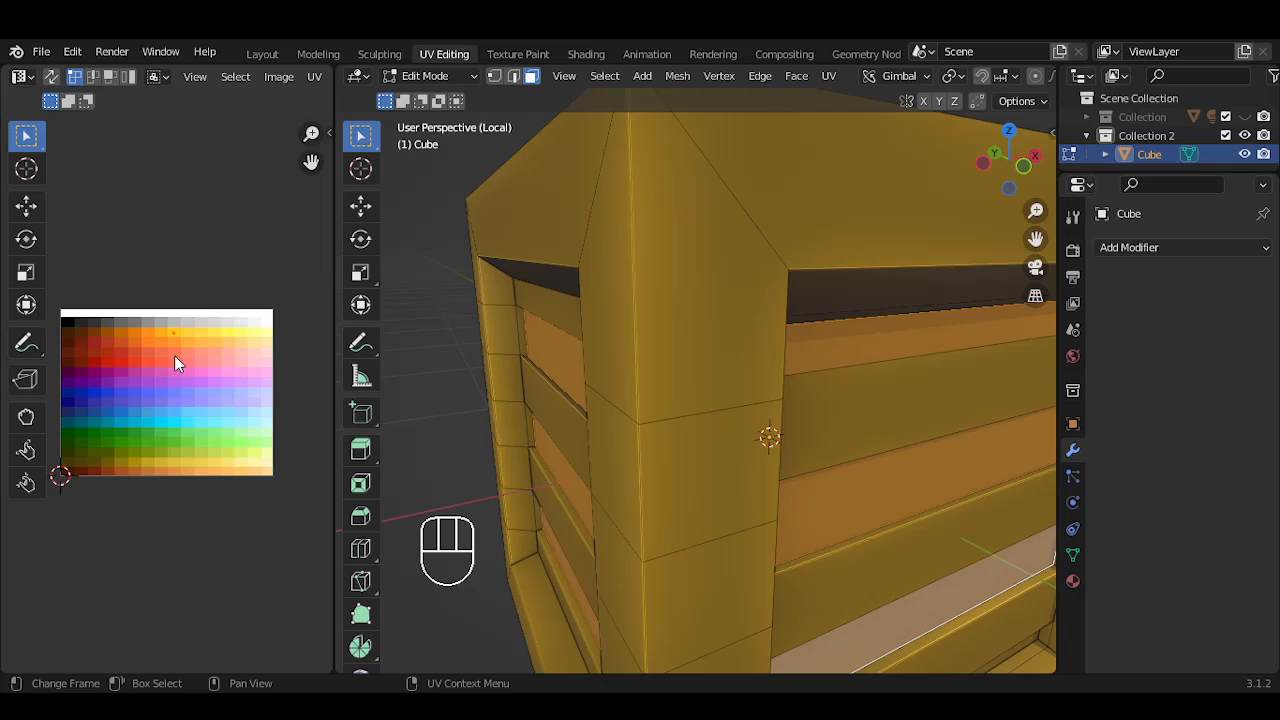
key(g)
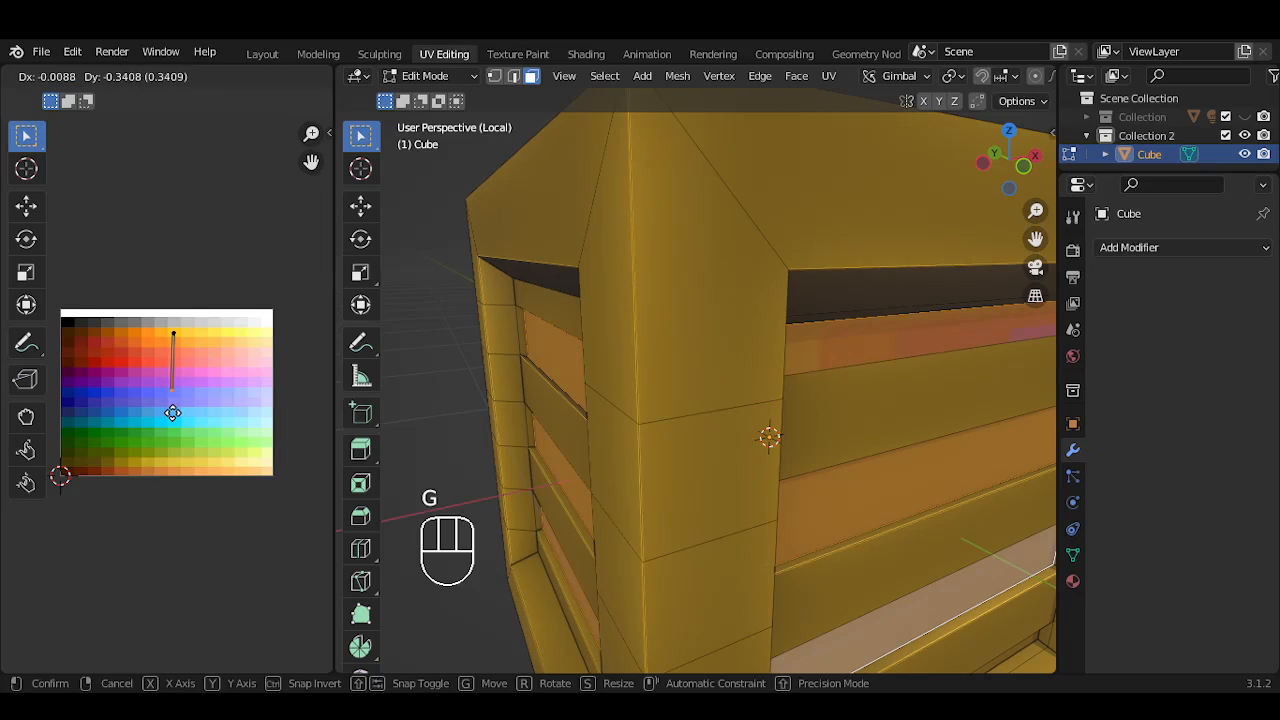
key(Escape)
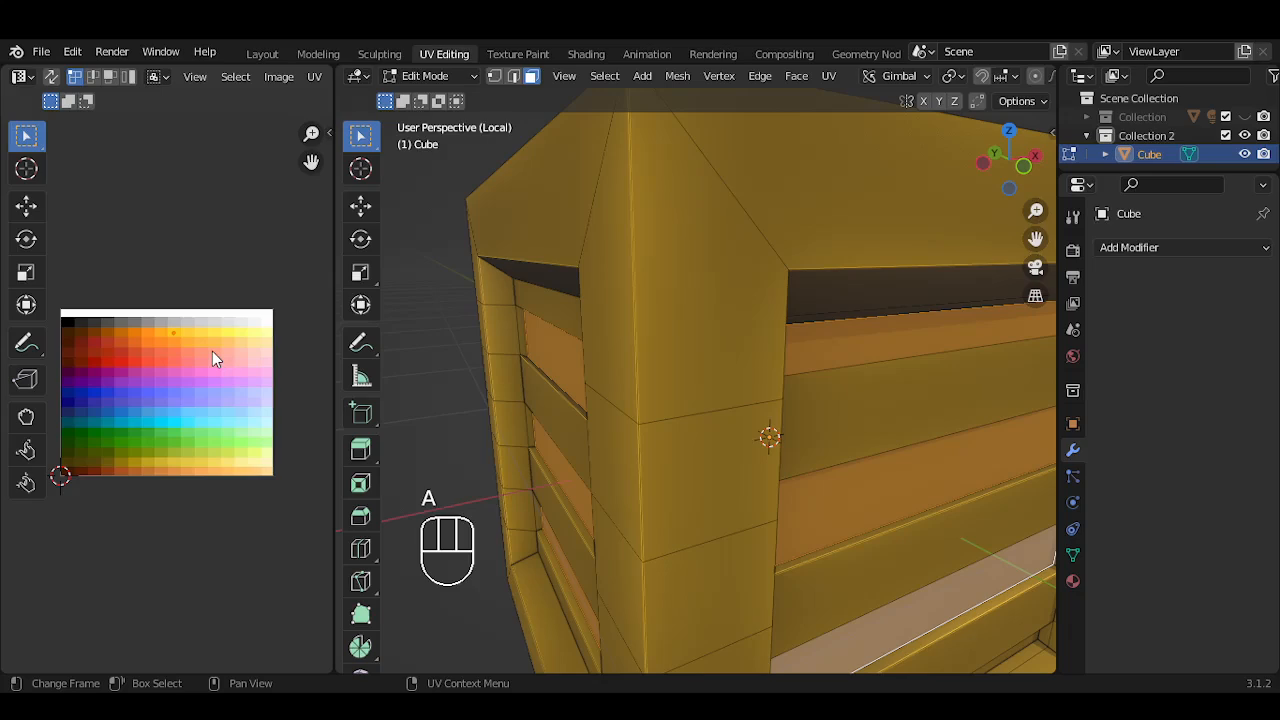
Scale all UVs of the selected recessed planks to 0 and move the resulting point onto the cyan-blue palette swatch
key(s)
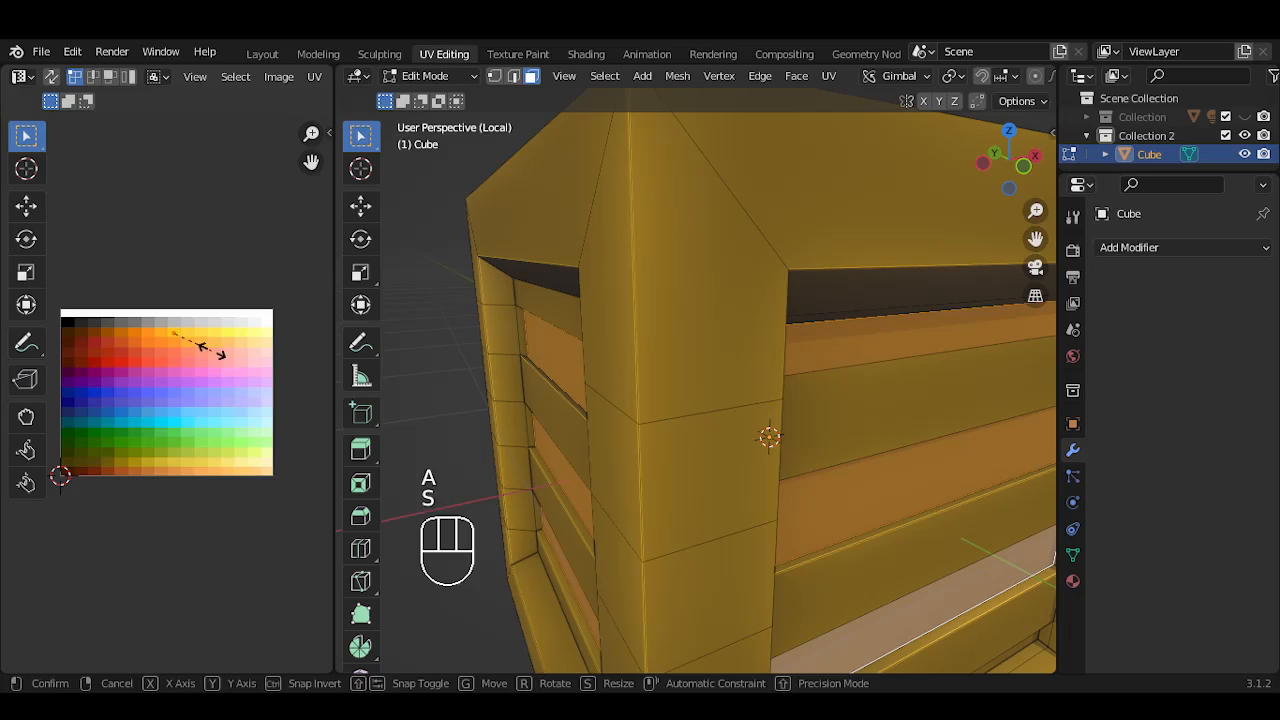
key(KP_0)
key(Return)
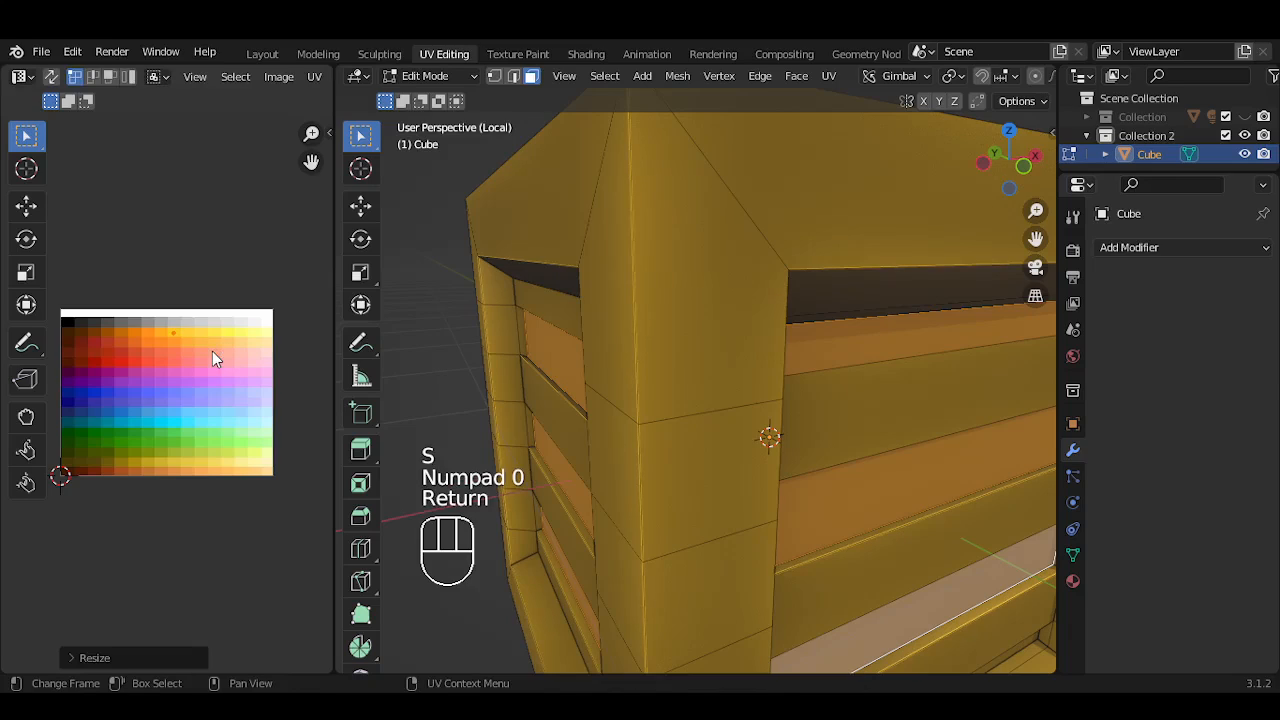
key(g)
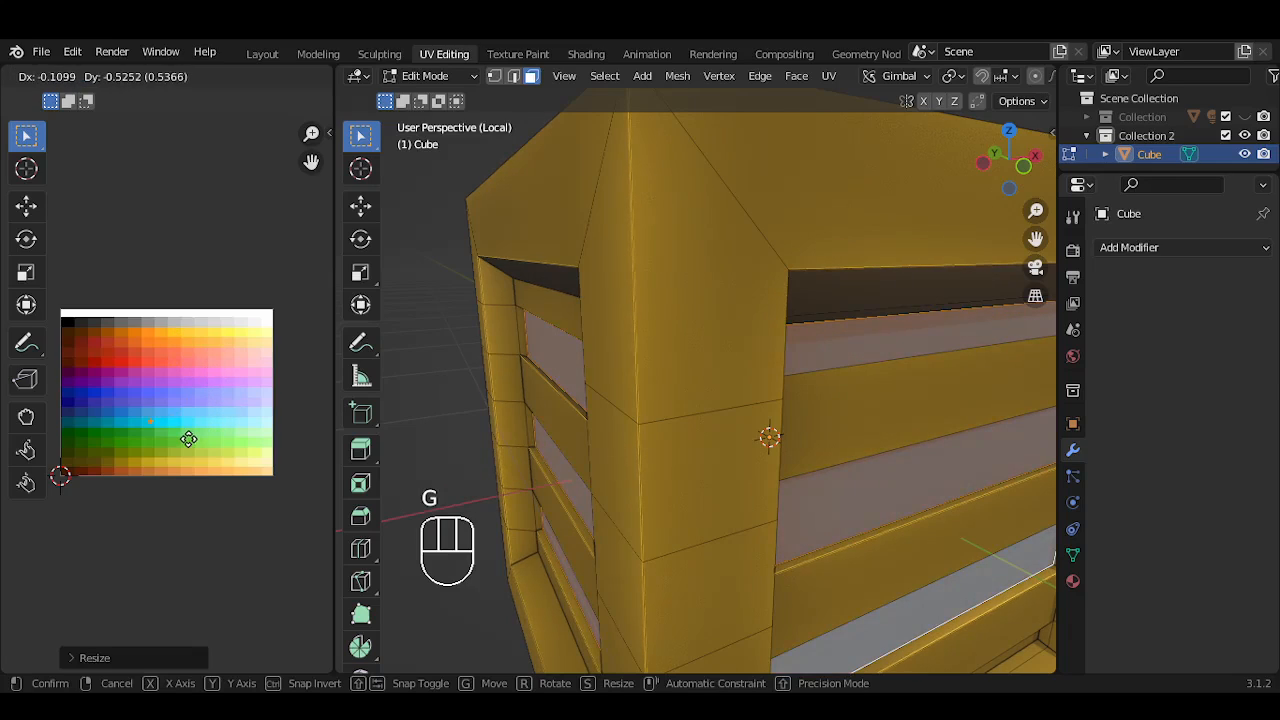
click(199, 440)
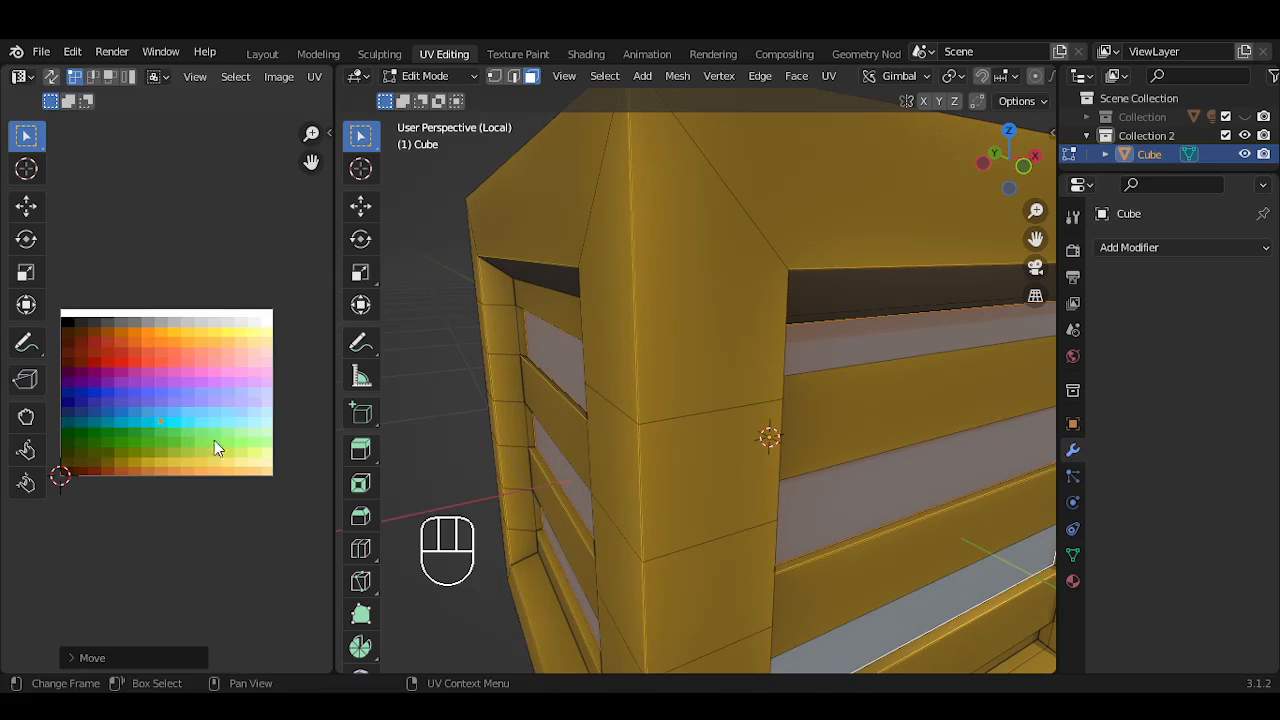
Switch the crate to Object Mode and examine the recoloured recessed planks from several angles
scroll(698, 324, down, 4)
middle_drag(700, 326, 800, 371)
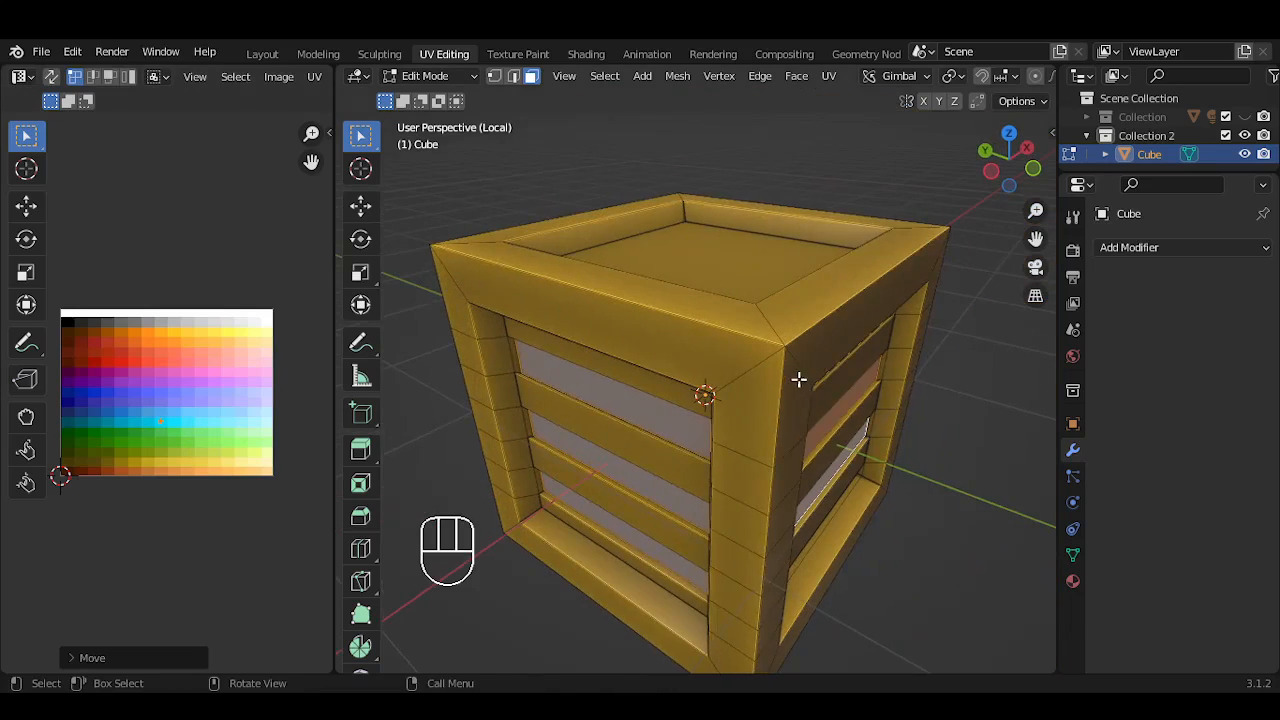
key(Tab)
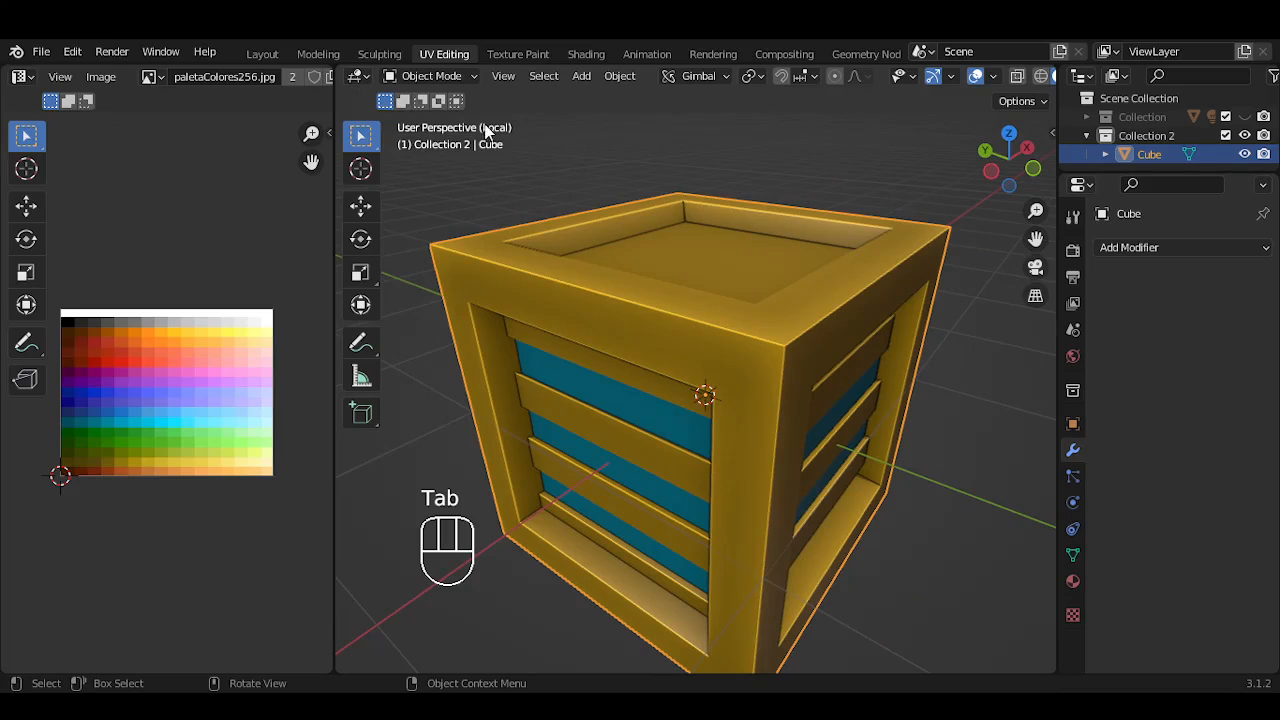
middle_drag(545, 132, 801, 371)
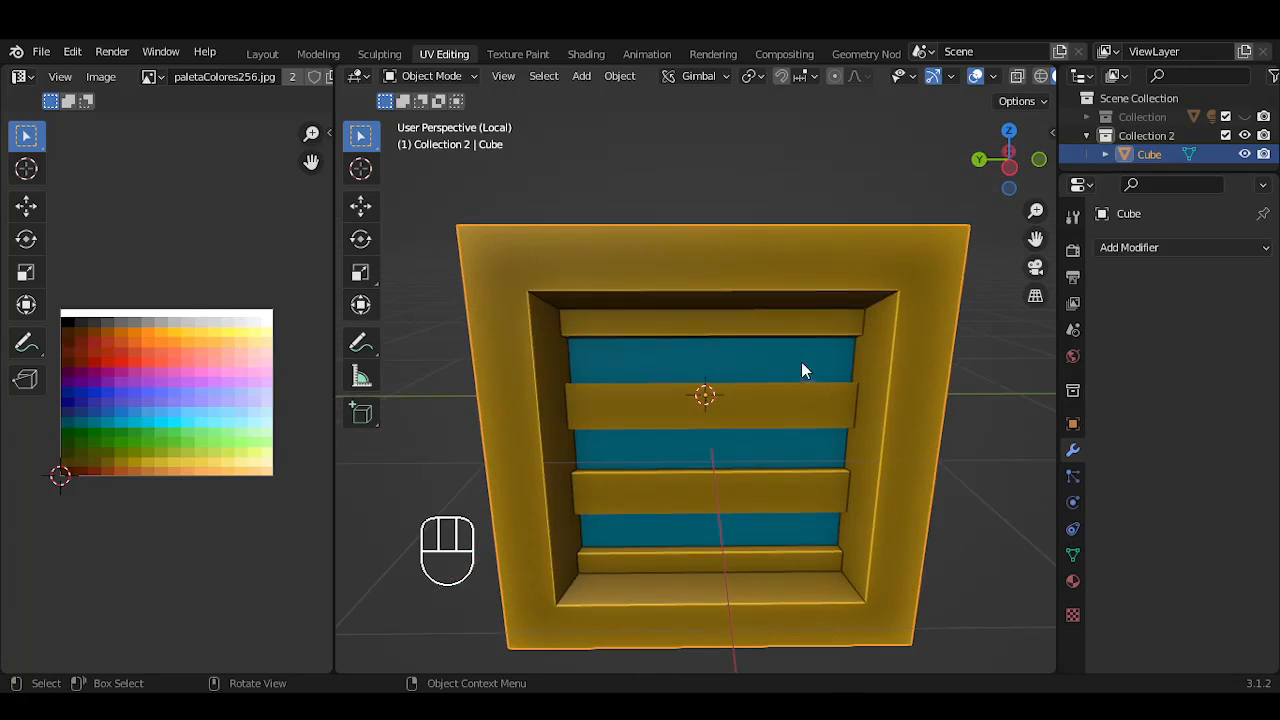
middle_drag(713, 406, 671, 471)
scroll(723, 429, down, 3)
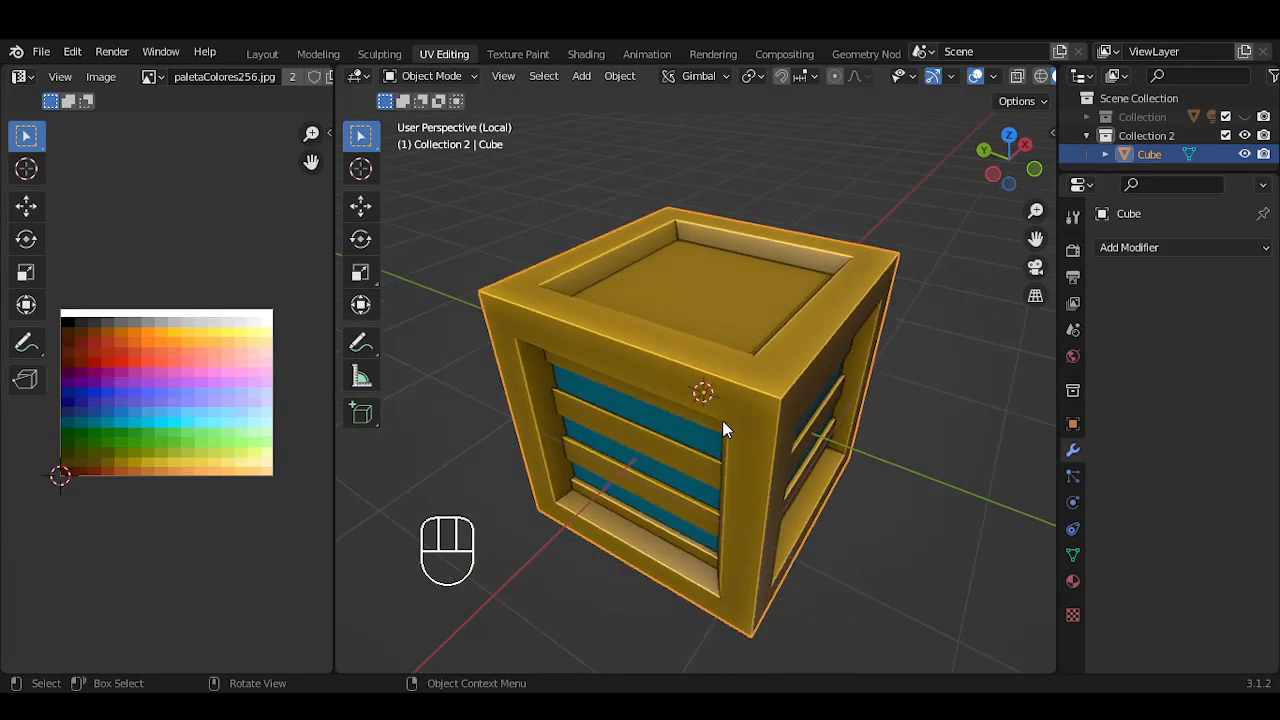
middle_drag(735, 425, 751, 354)
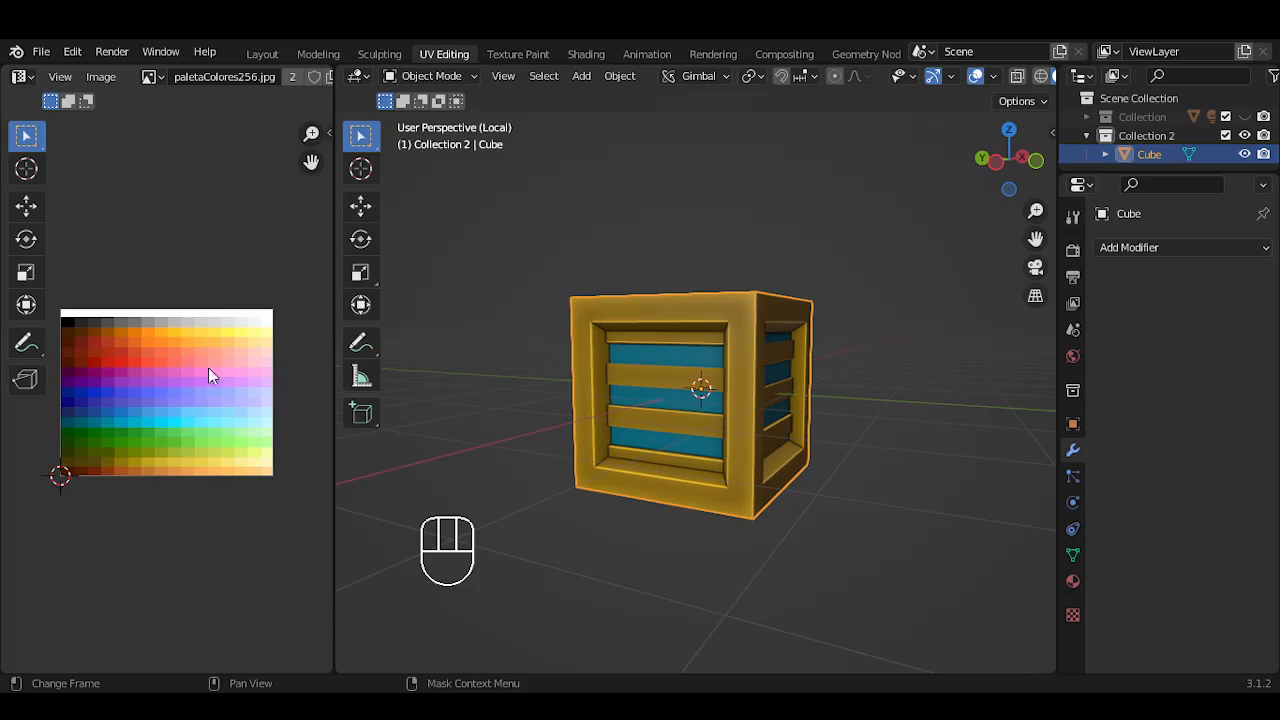
Examine the crate from several angles and look through the available transform pivot point options
middle_drag(662, 395, 819, 458)
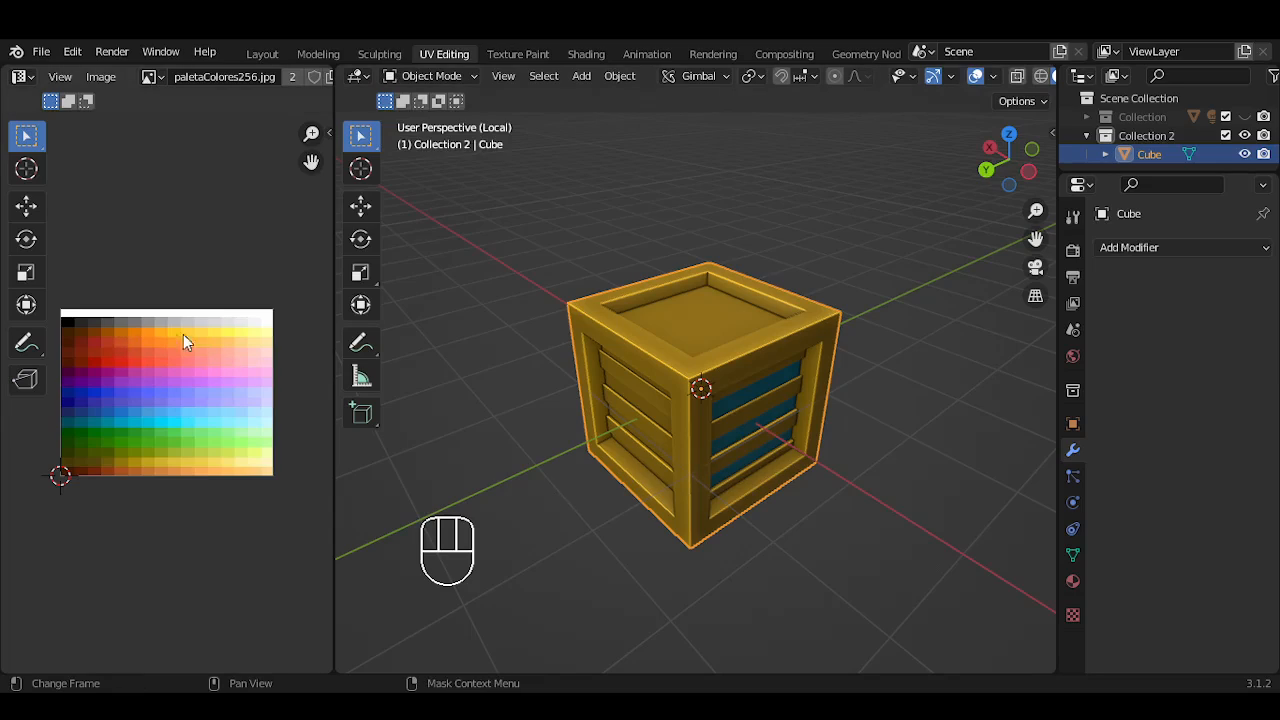
middle_drag(691, 423, 642, 366)
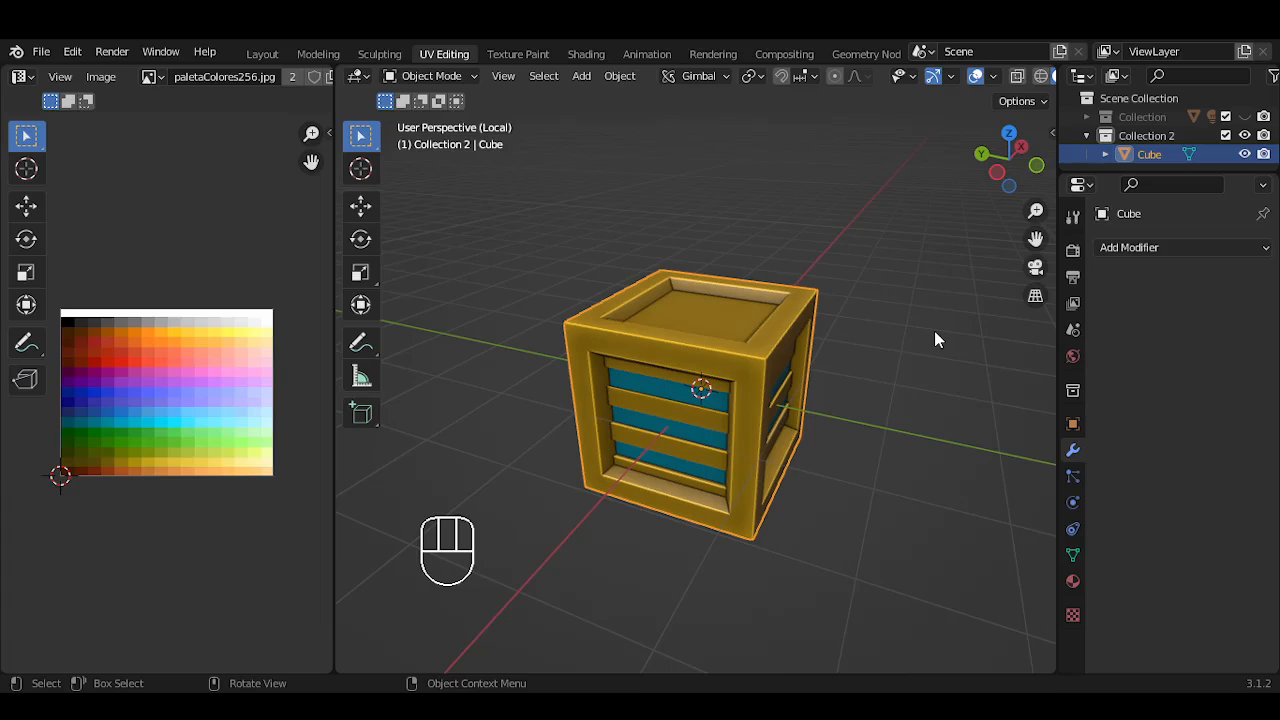
key(period)
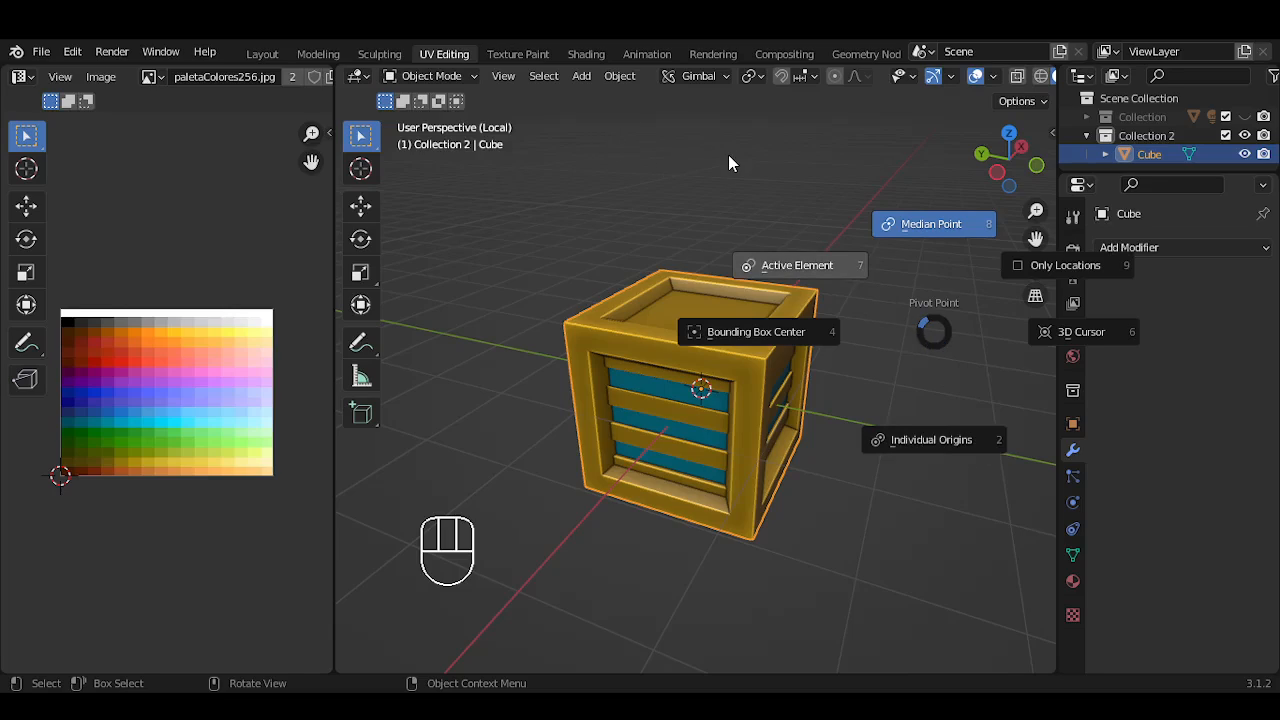
key(Escape)
click(752, 77)
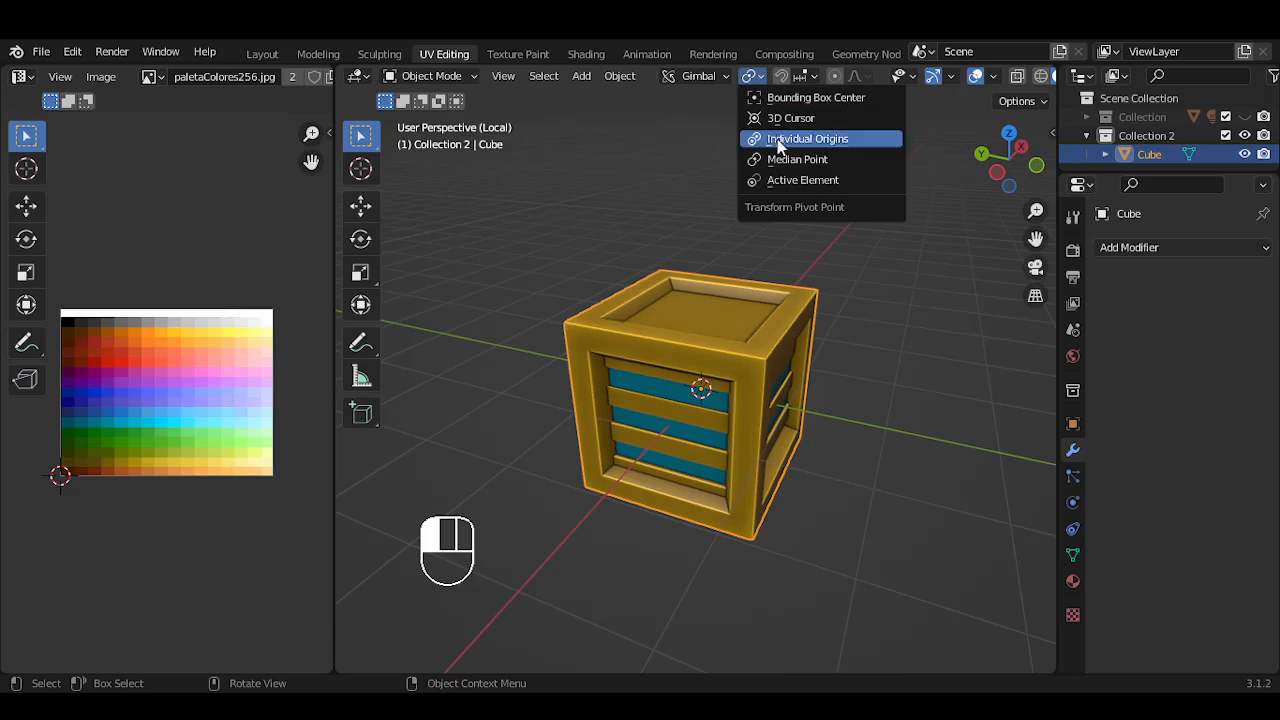
key(Escape)
Try the Global transform orientation and set the orientation to Normal
key(comma)
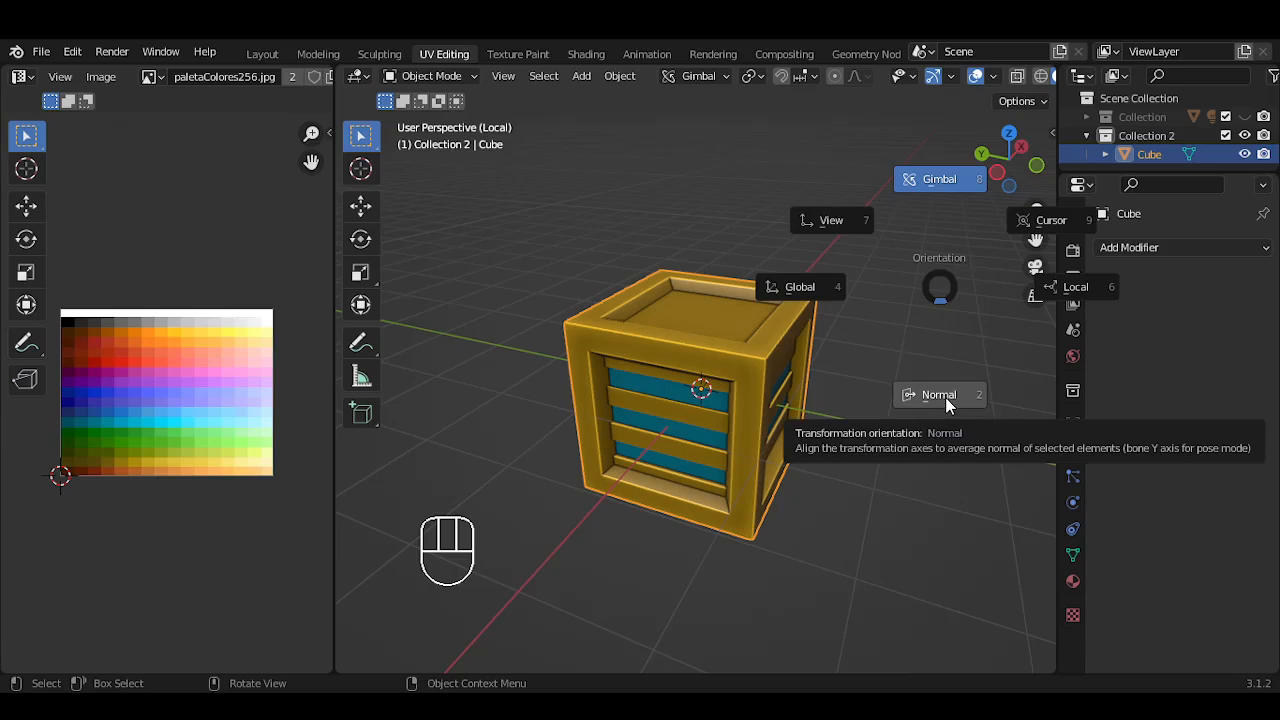
click(827, 300)
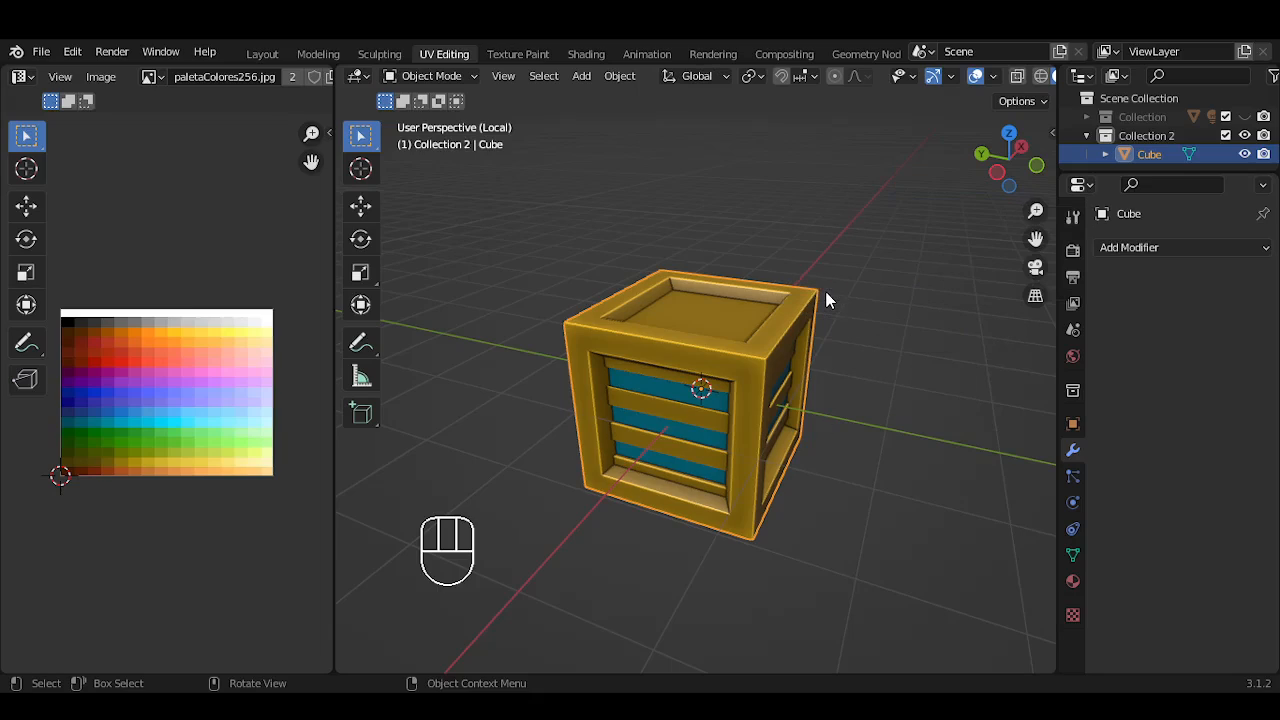
key(comma)
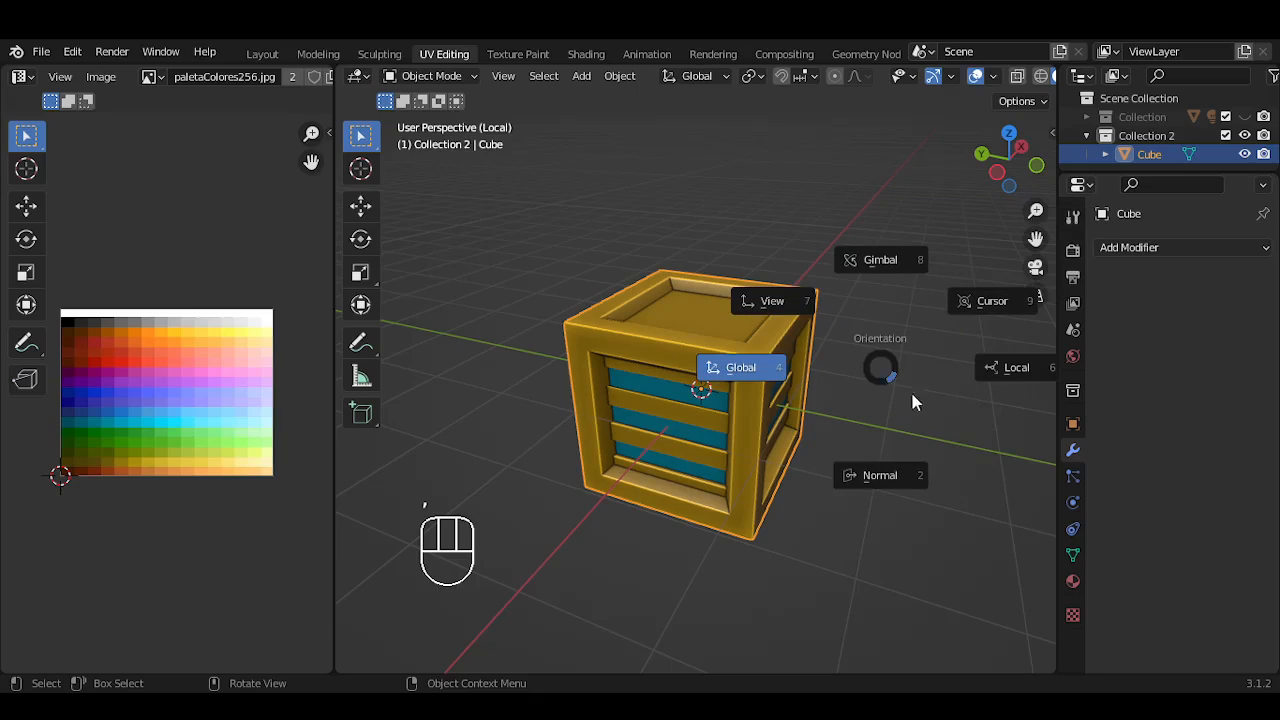
click(865, 472)
Switch the crate to Edit Mode and select the front faces of the three yellow raised planks on one side
middle_drag(846, 414, 774, 400)
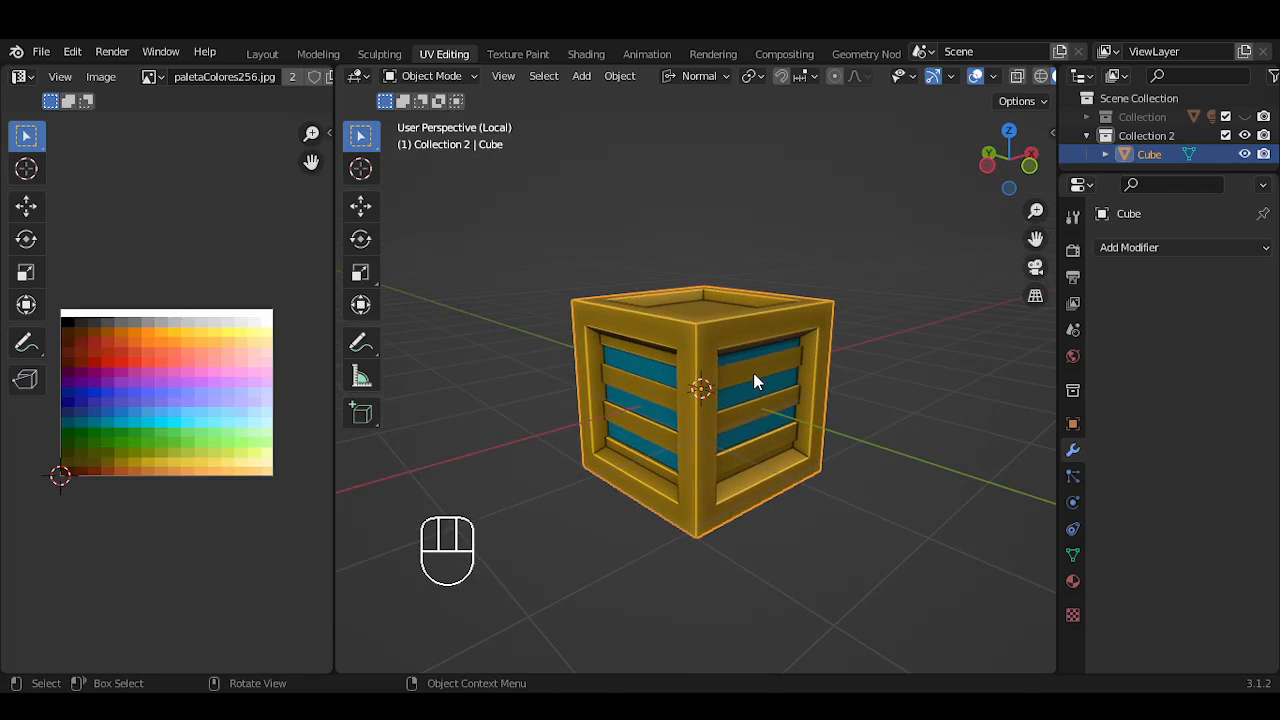
key(Tab)
click(758, 369)
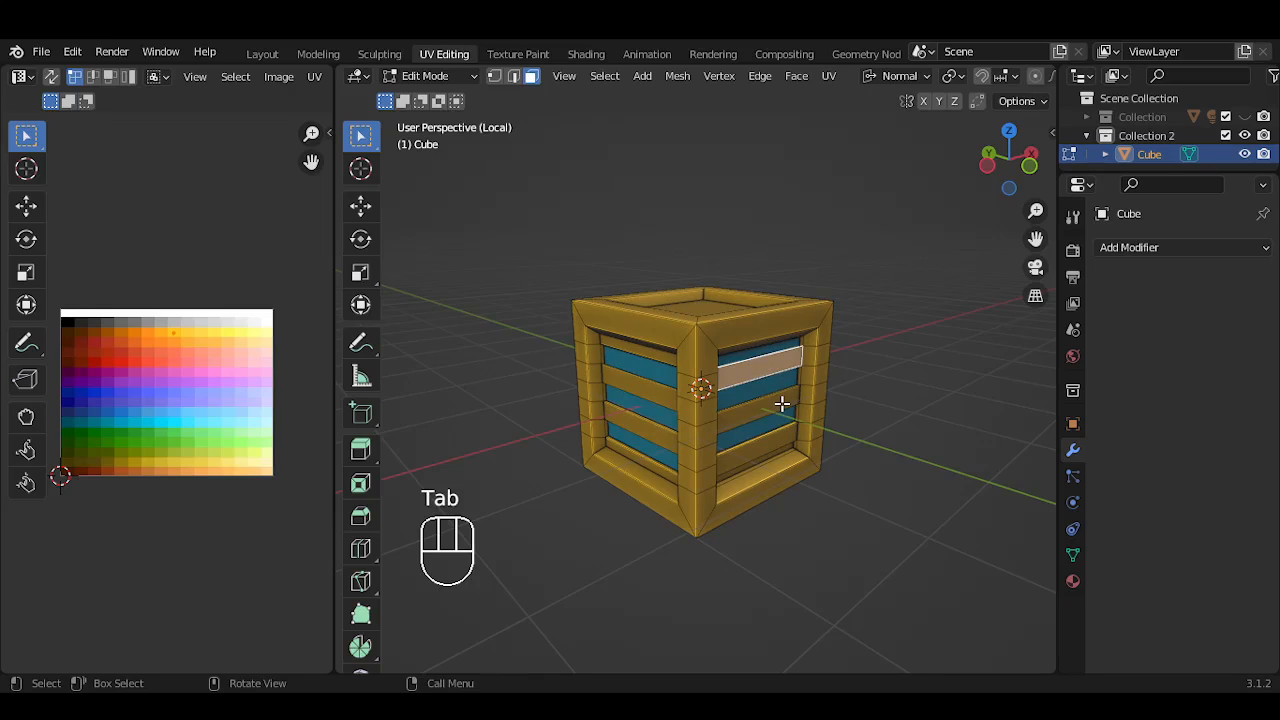
shift+click(783, 405)
shift+click(783, 440)
middle_drag(803, 446, 837, 500)
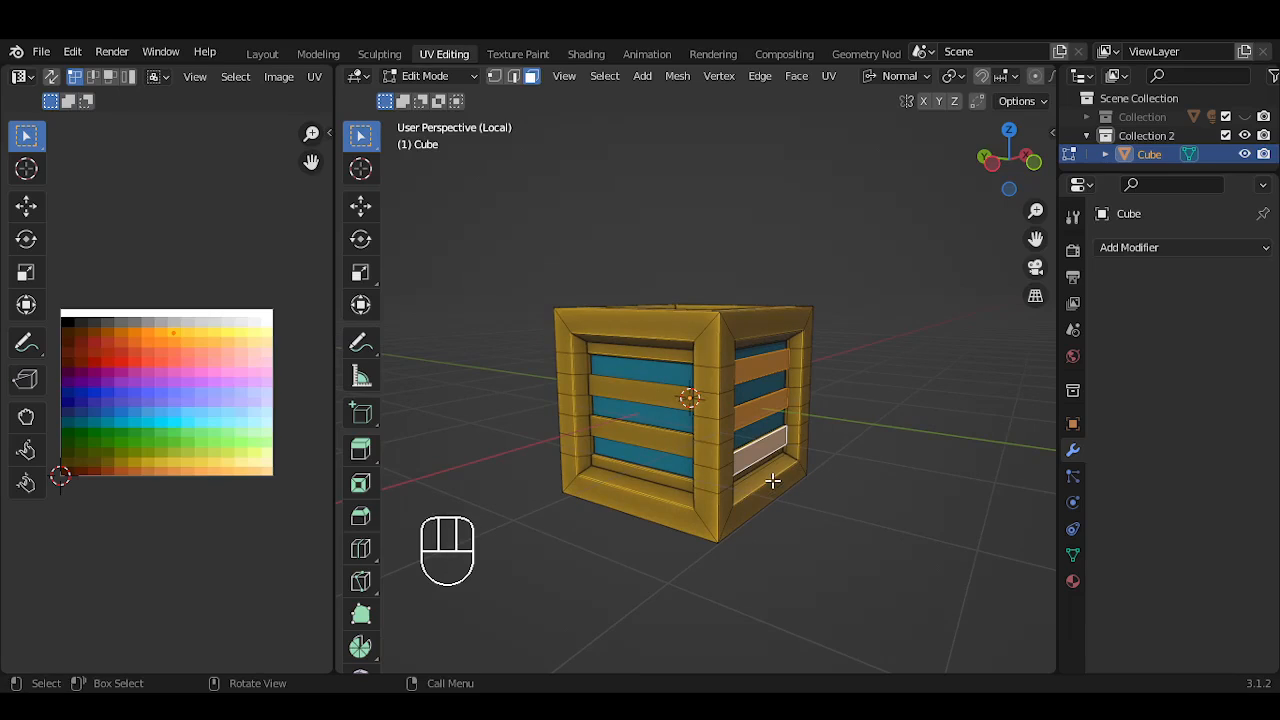
middle_drag(842, 439, 737, 366)
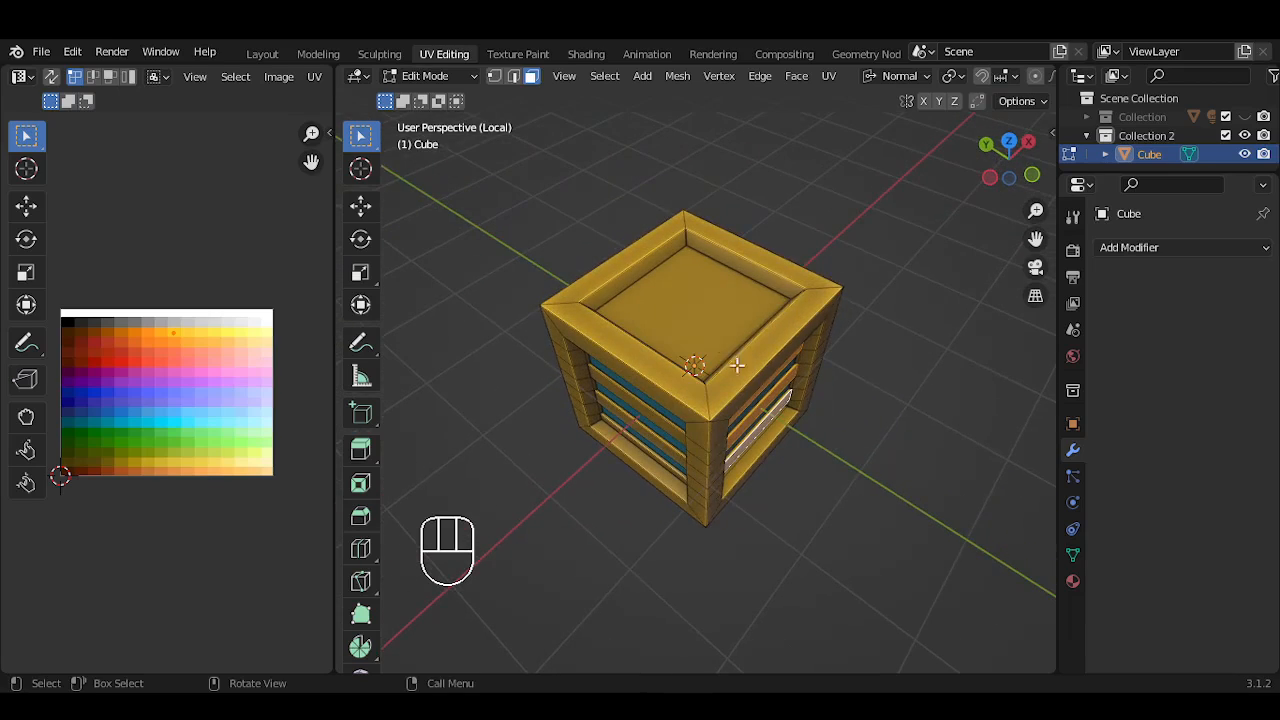
middle_drag(869, 420, 857, 357)
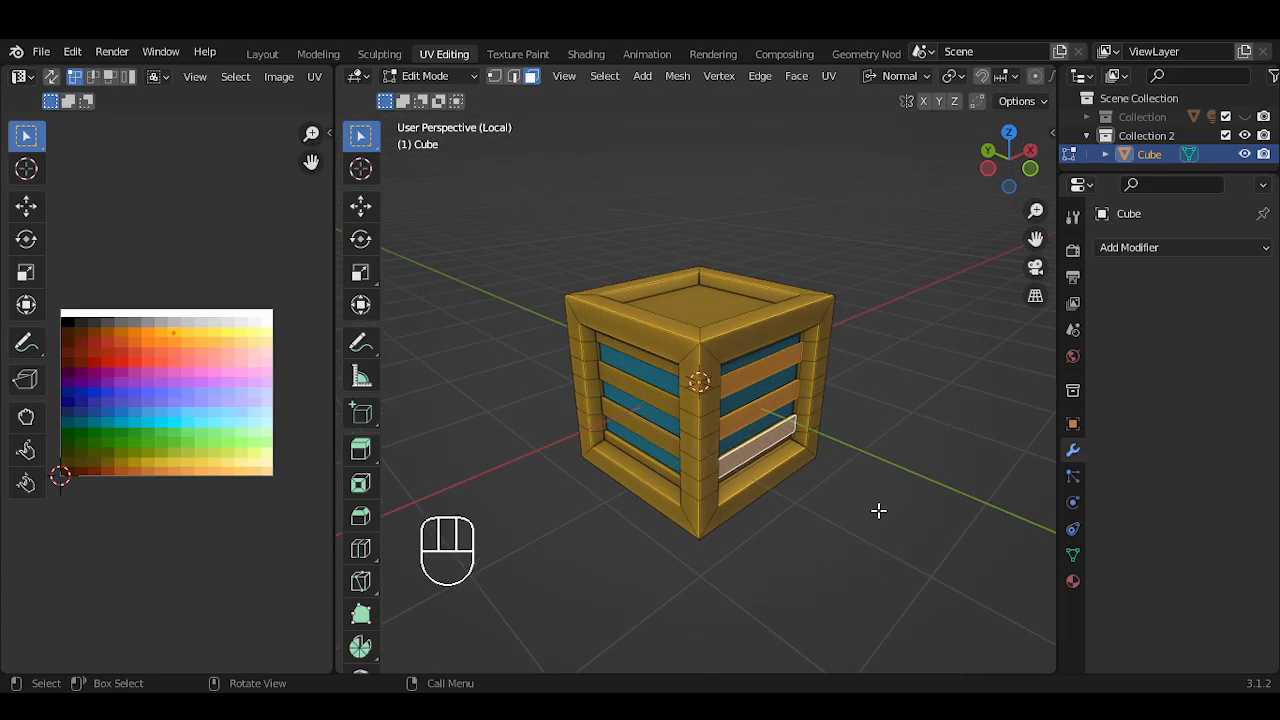
middle_drag(883, 503, 920, 460)
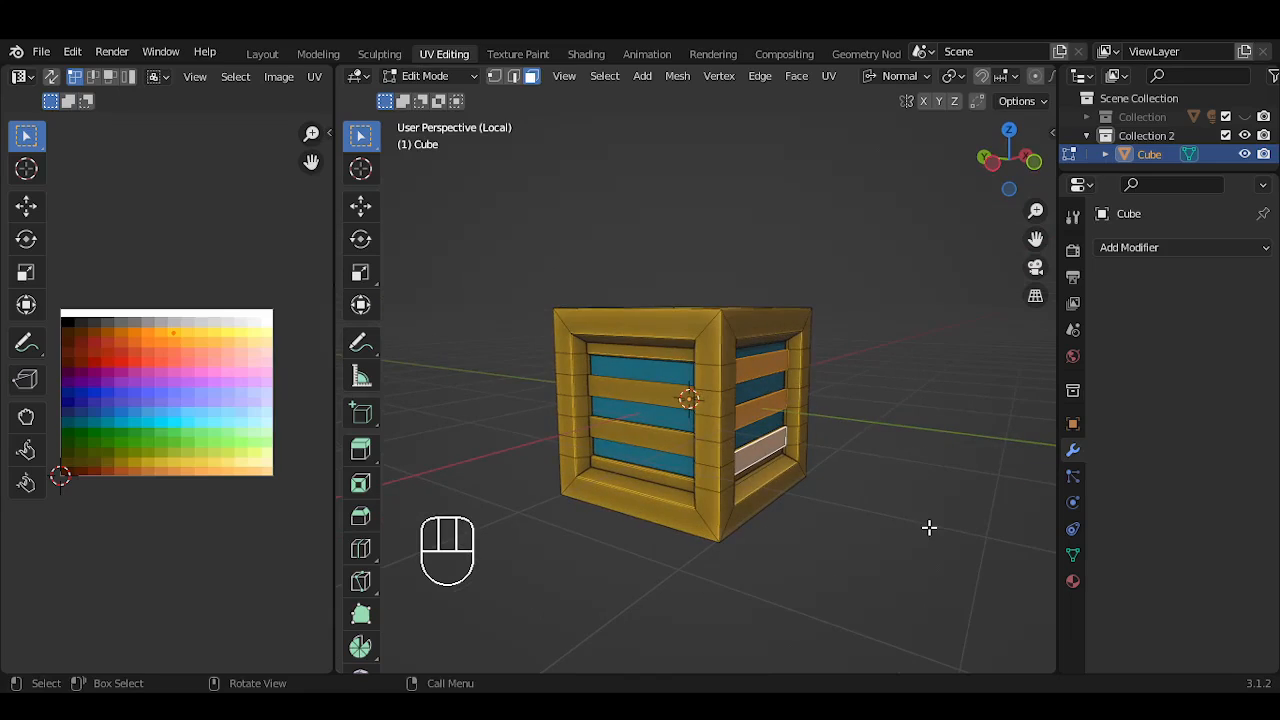
Extrude the three selected plank faces in place and move them about -1.13 m along the global Y axis
key(e)
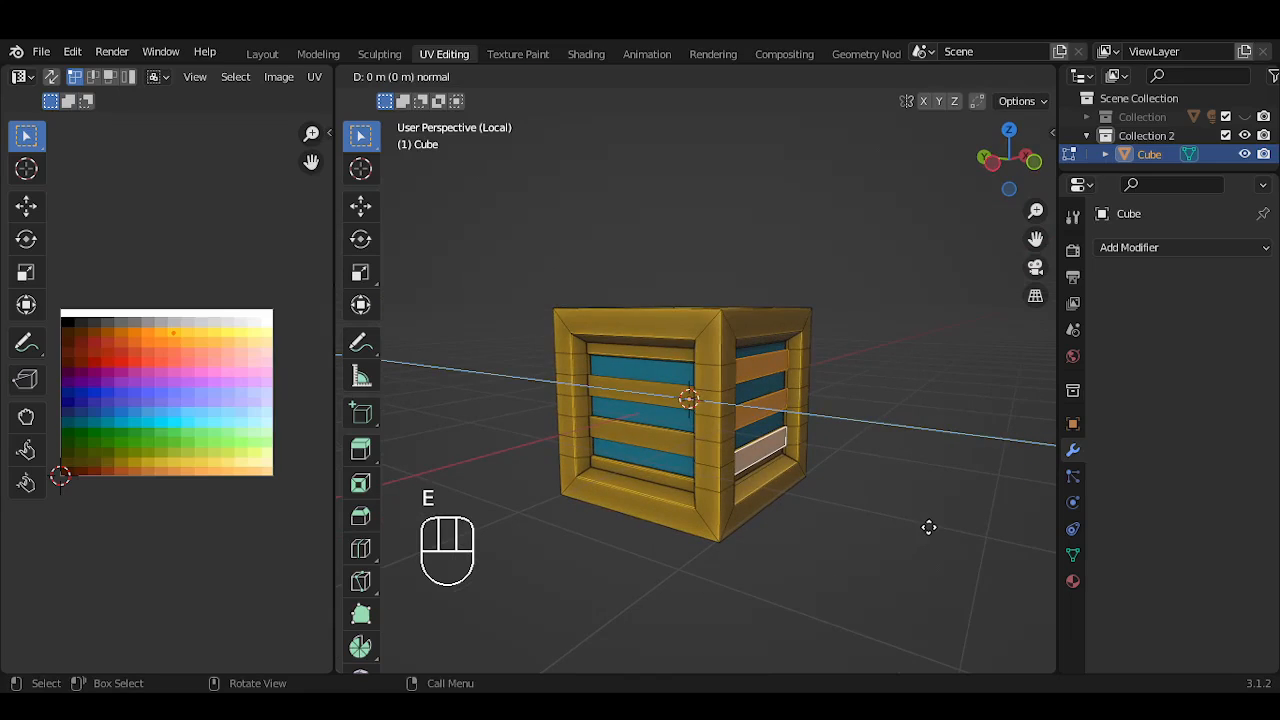
right_click(929, 527)
key(g)
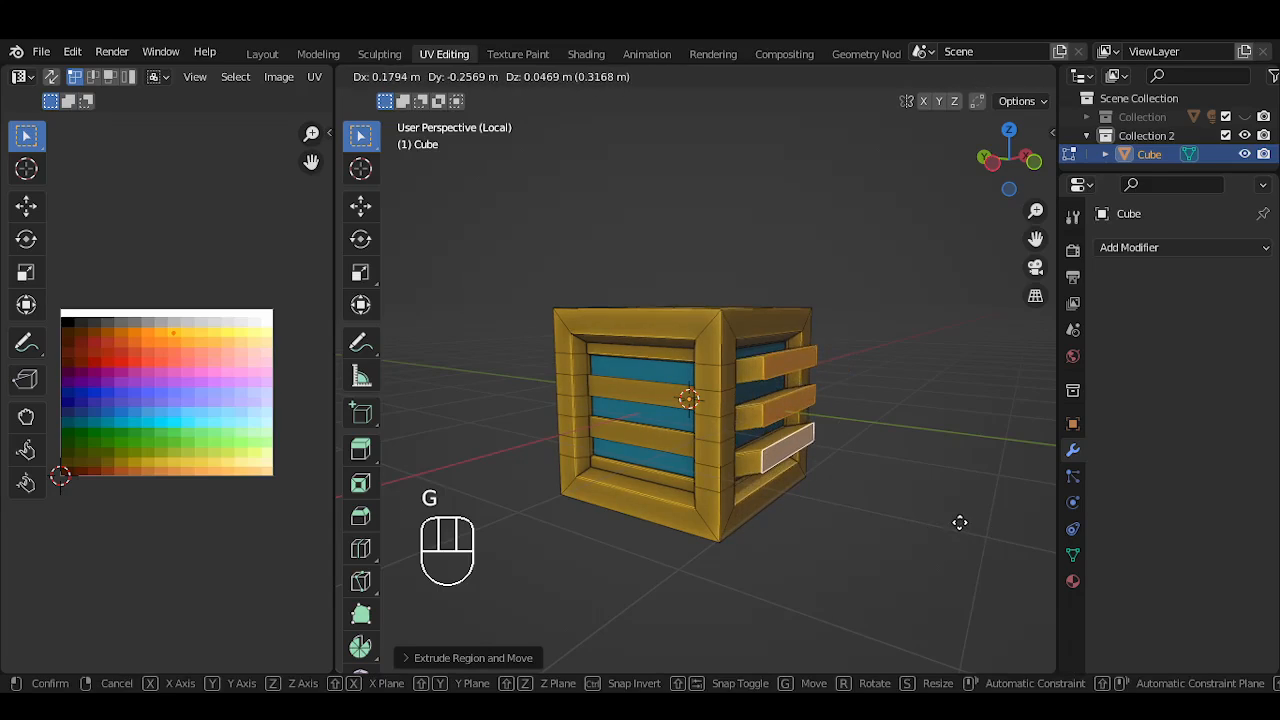
key(Escape)
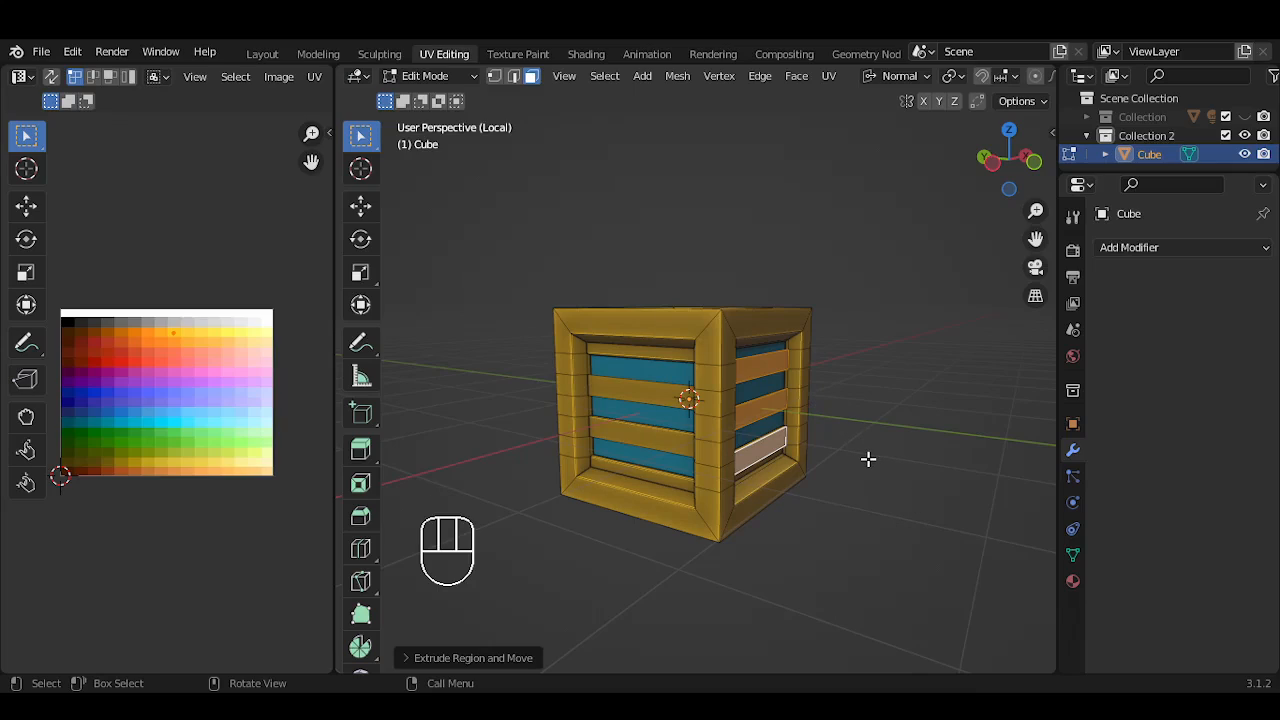
key(g)
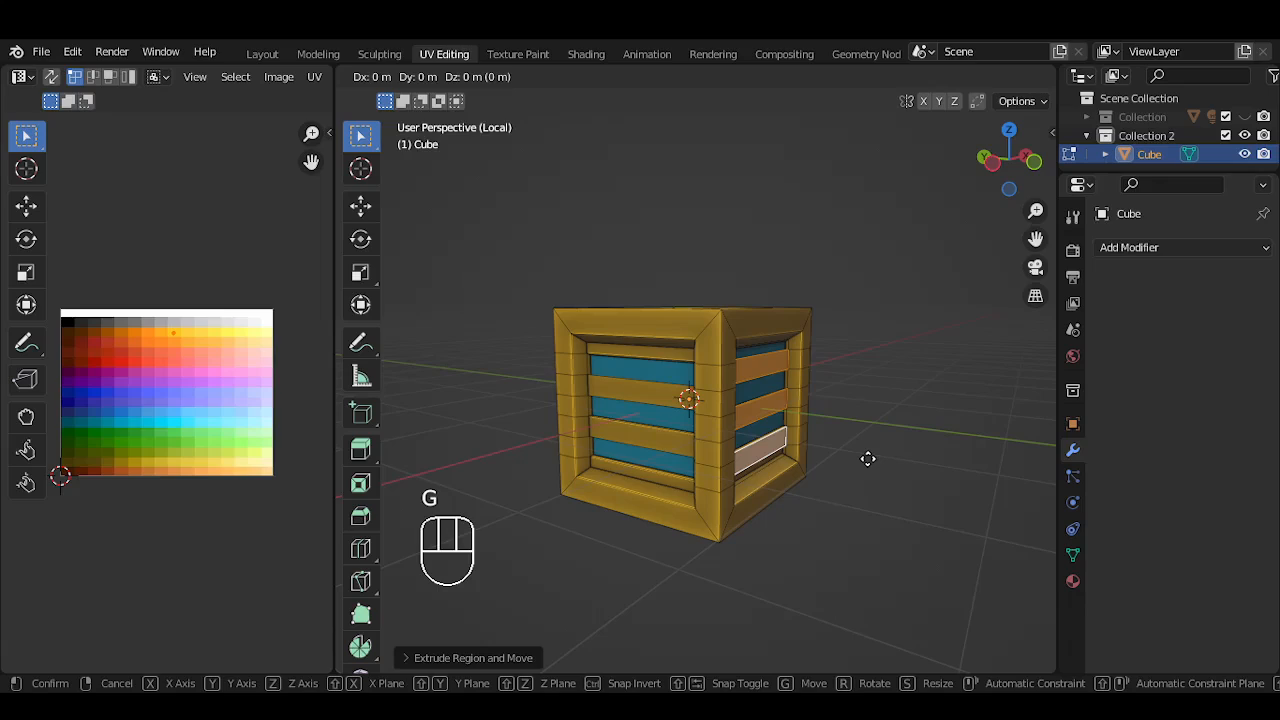
key(y)
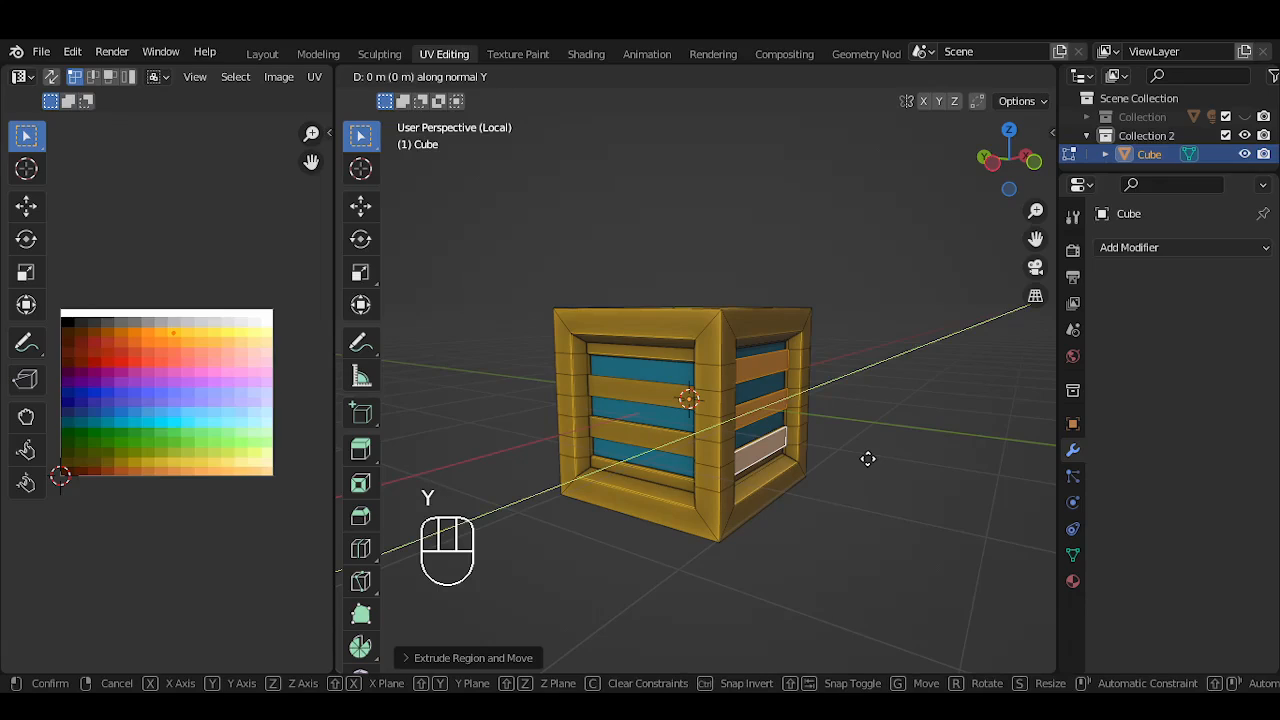
key(y)
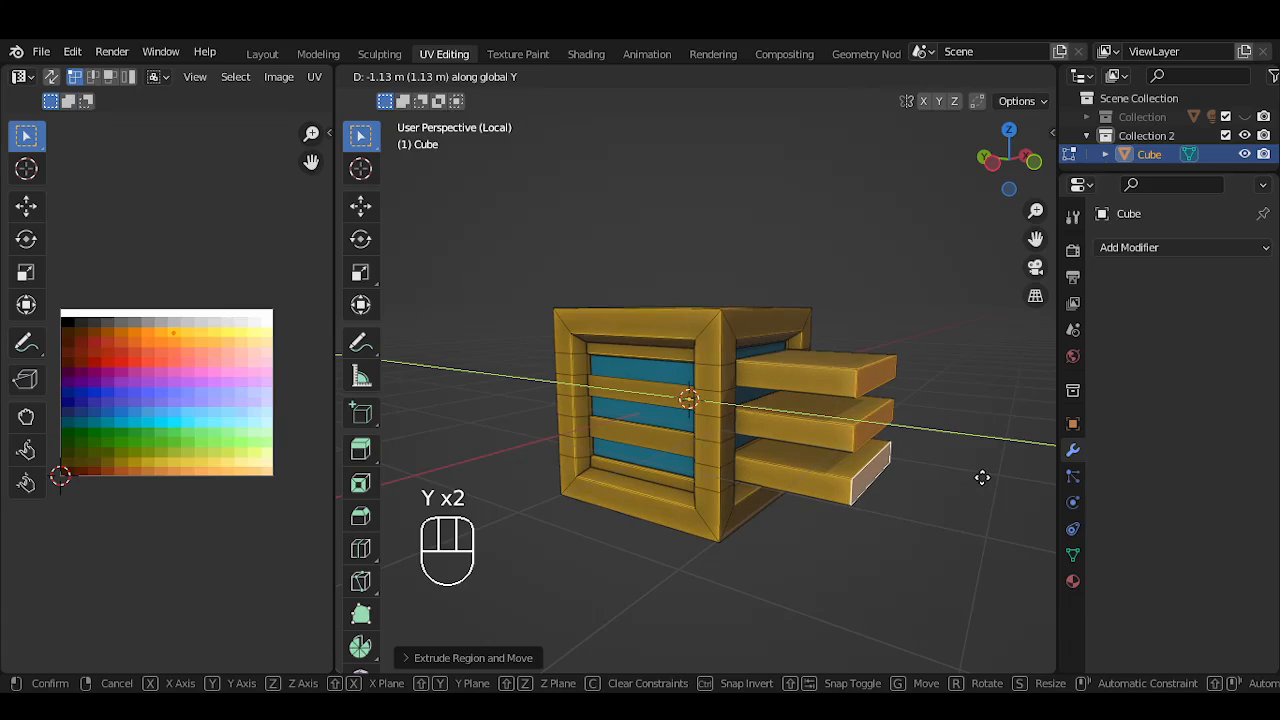
click(982, 478)
Set the transform orientation to Global for the extruded plank faces
middle_drag(873, 437, 829, 456)
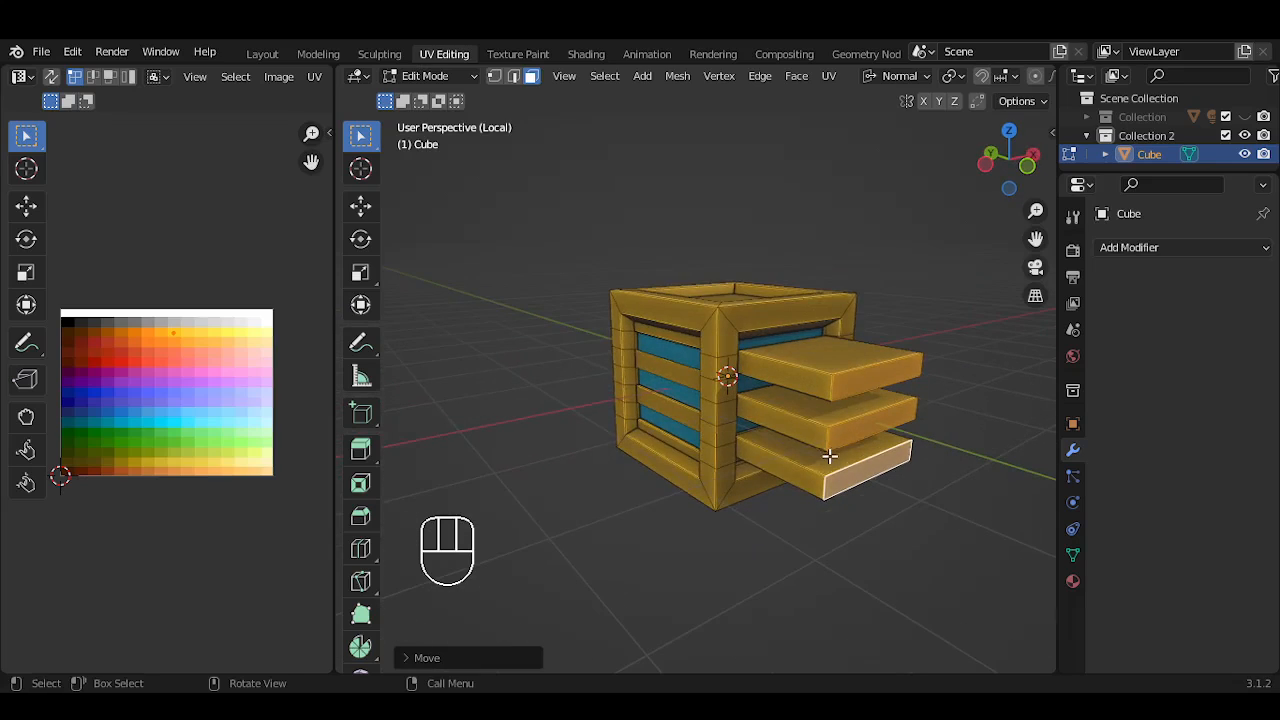
scroll(861, 405, down, 2)
middle_drag(876, 372, 878, 335)
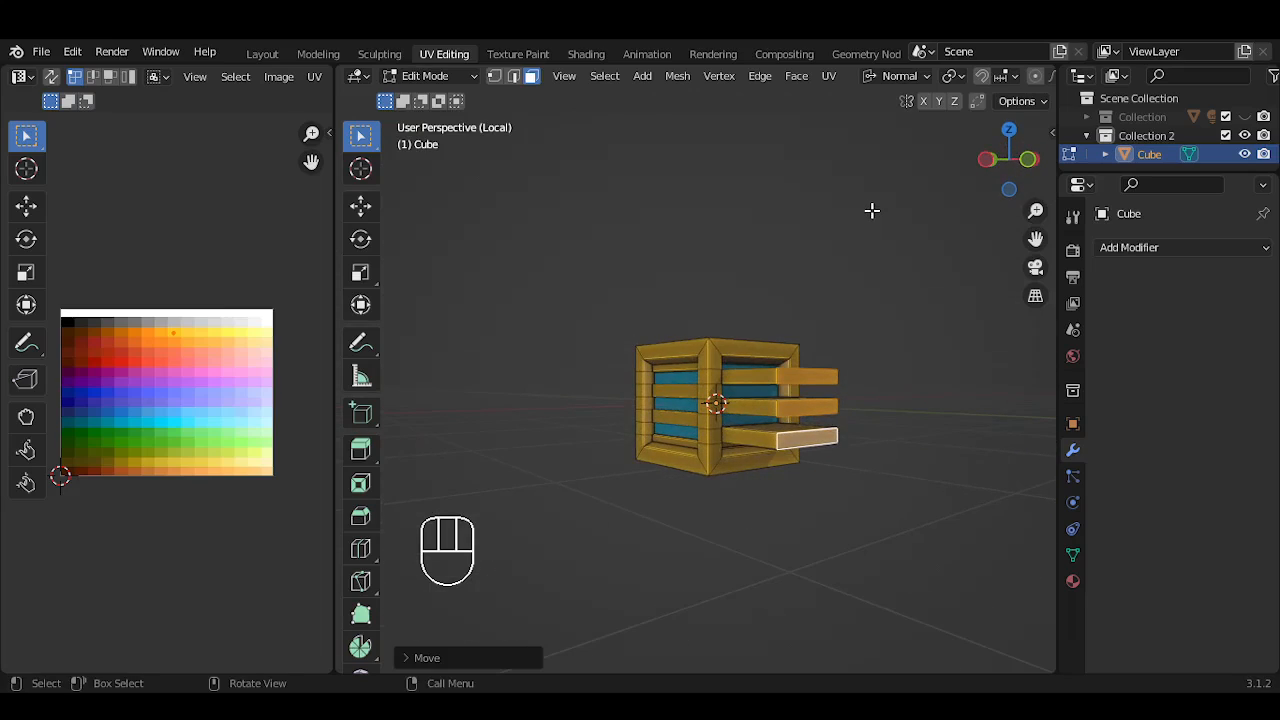
key(comma)
click(731, 207)
Select the end faces of the extended planks one at a time, finishing with only the uppermost plank's end face selected
middle_drag(894, 289, 949, 369)
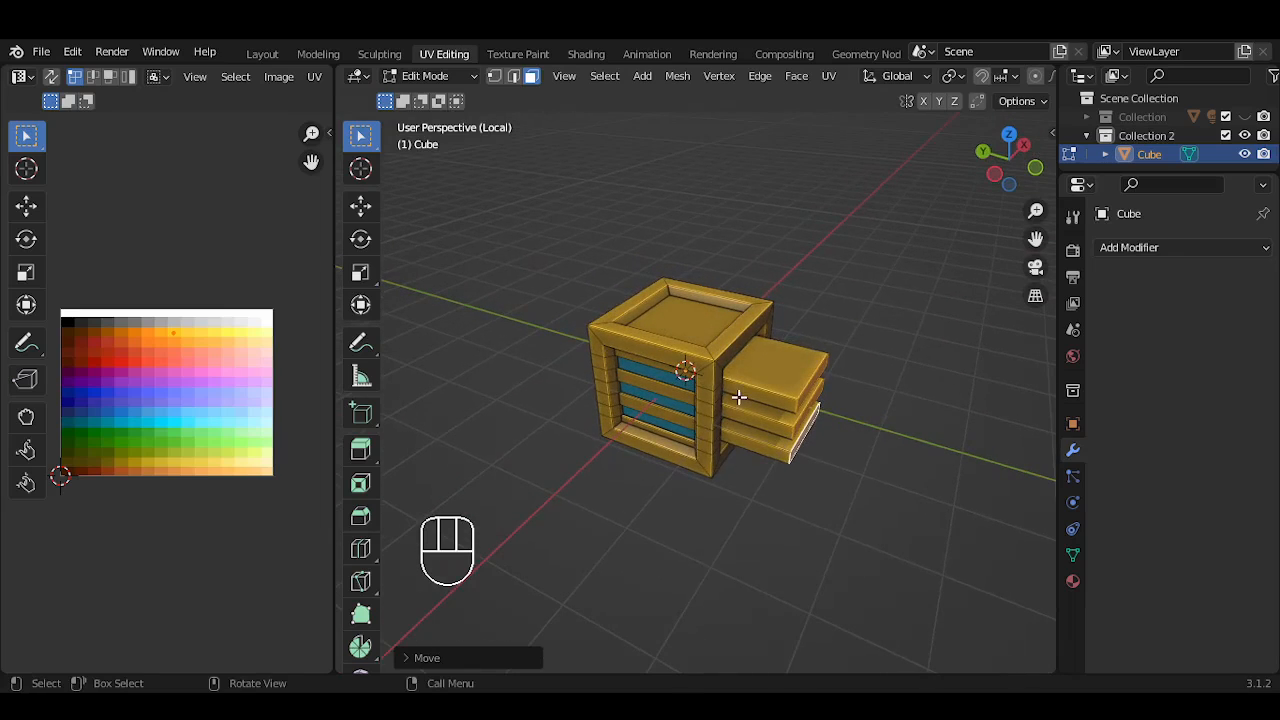
middle_drag(866, 374, 797, 344)
scroll(834, 377, up, 5)
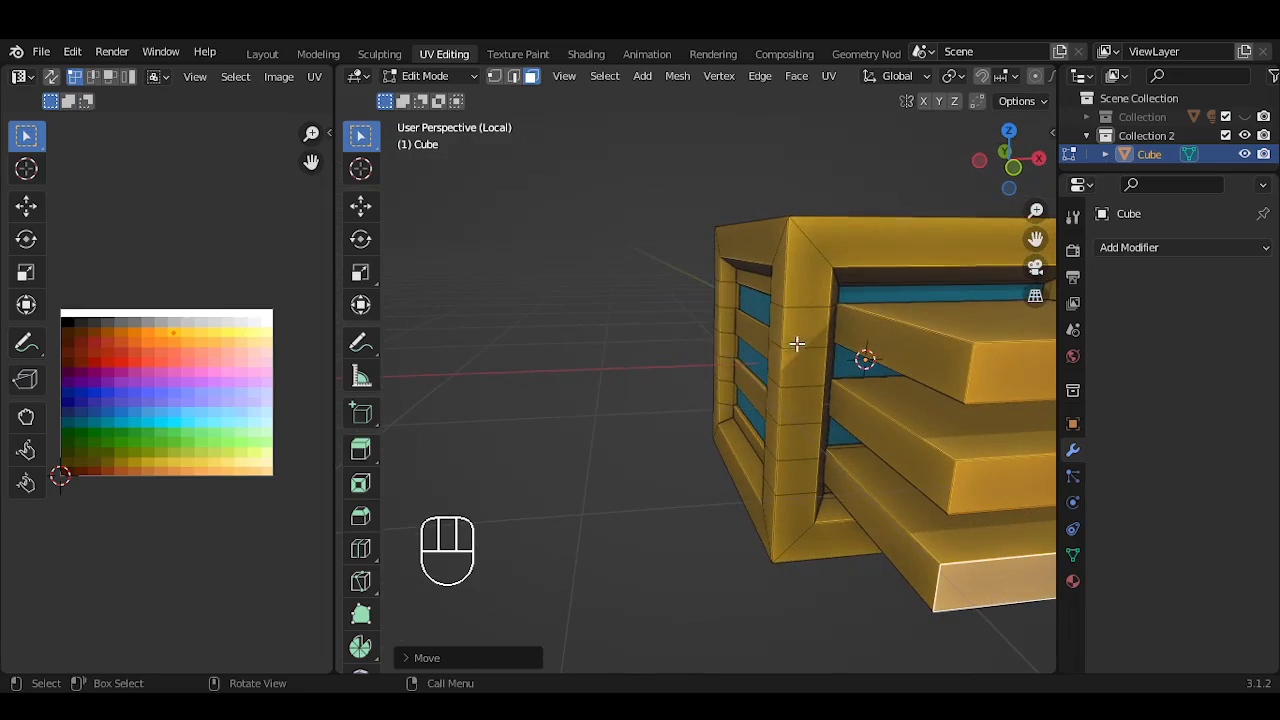
click(1003, 372)
click(1002, 487)
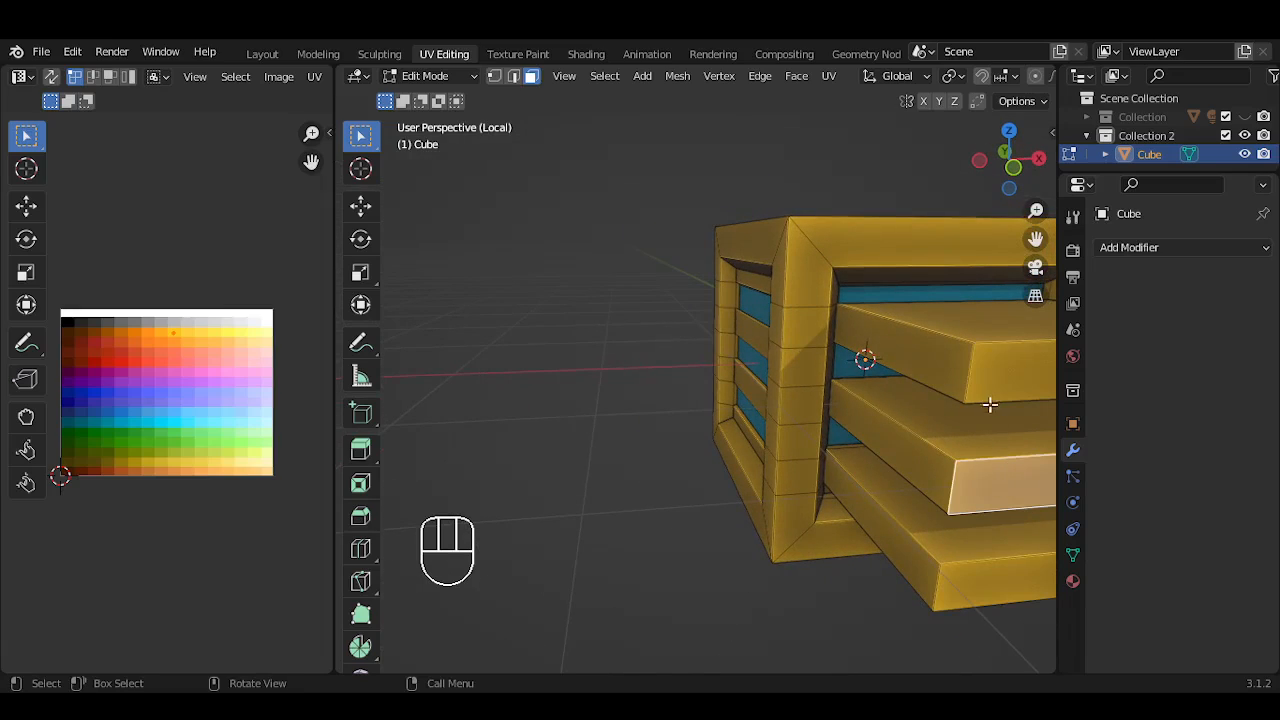
scroll(988, 374, down, 3)
click(965, 360)
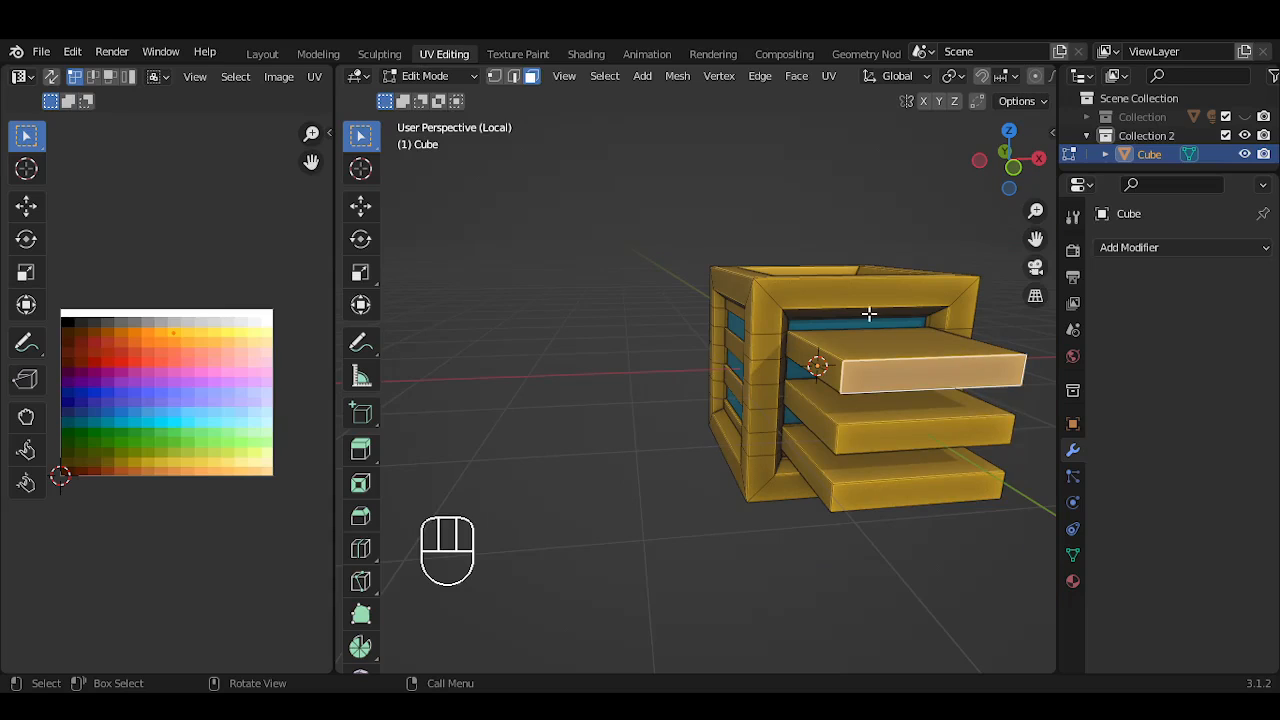
Examine the crate and its extended planks from several angles, including from below
middle_drag(862, 316, 949, 352)
scroll(843, 359, down, 3)
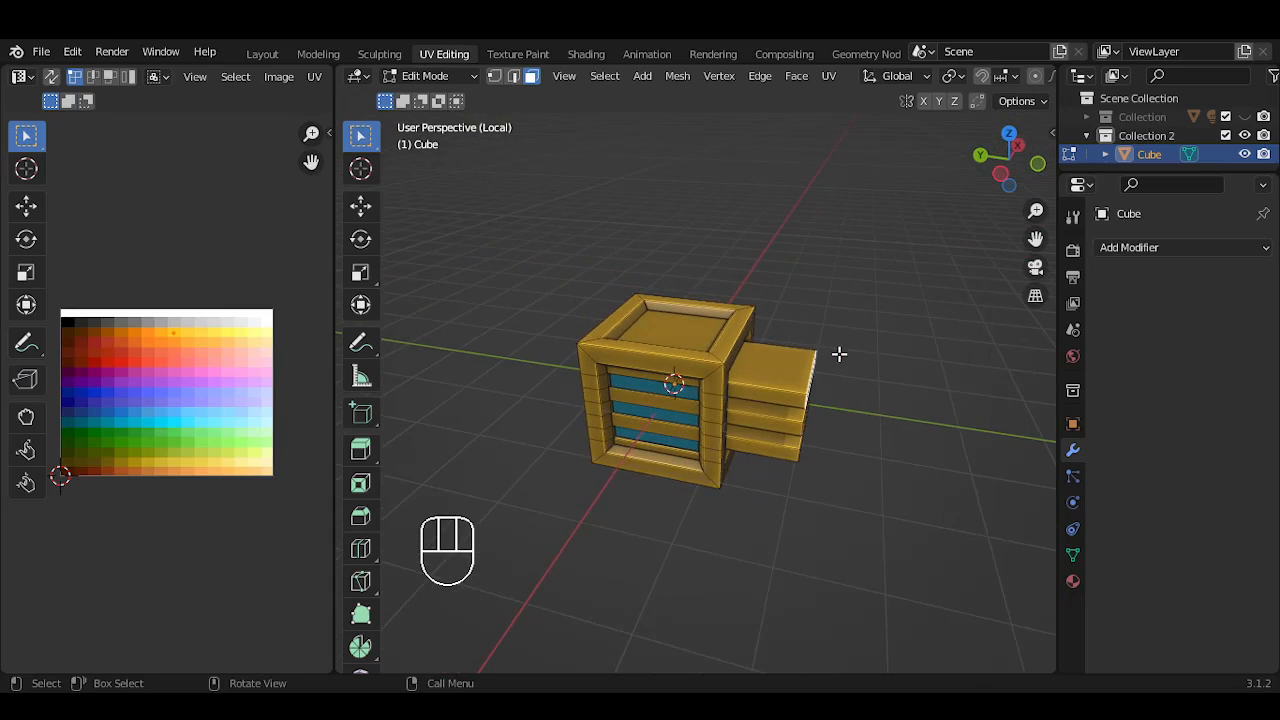
middle_drag(775, 309, 777, 246)
middle_drag(784, 331, 723, 320)
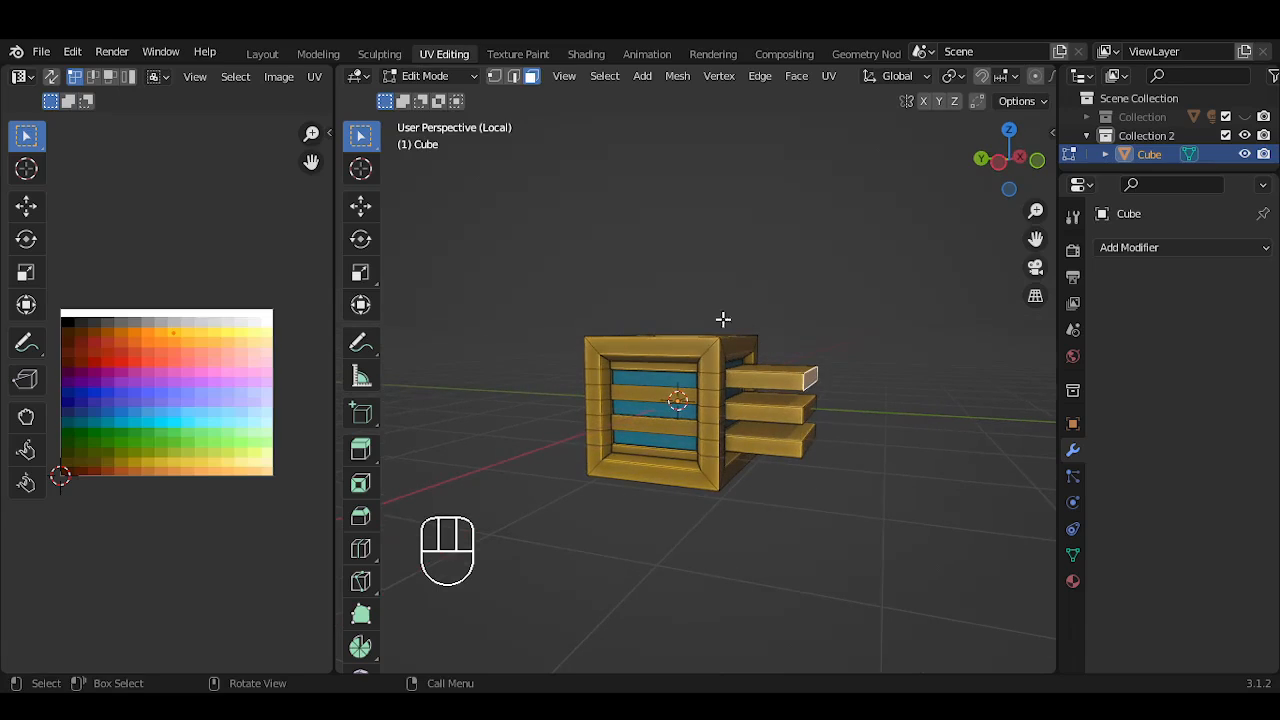
scroll(799, 279, down, 1)
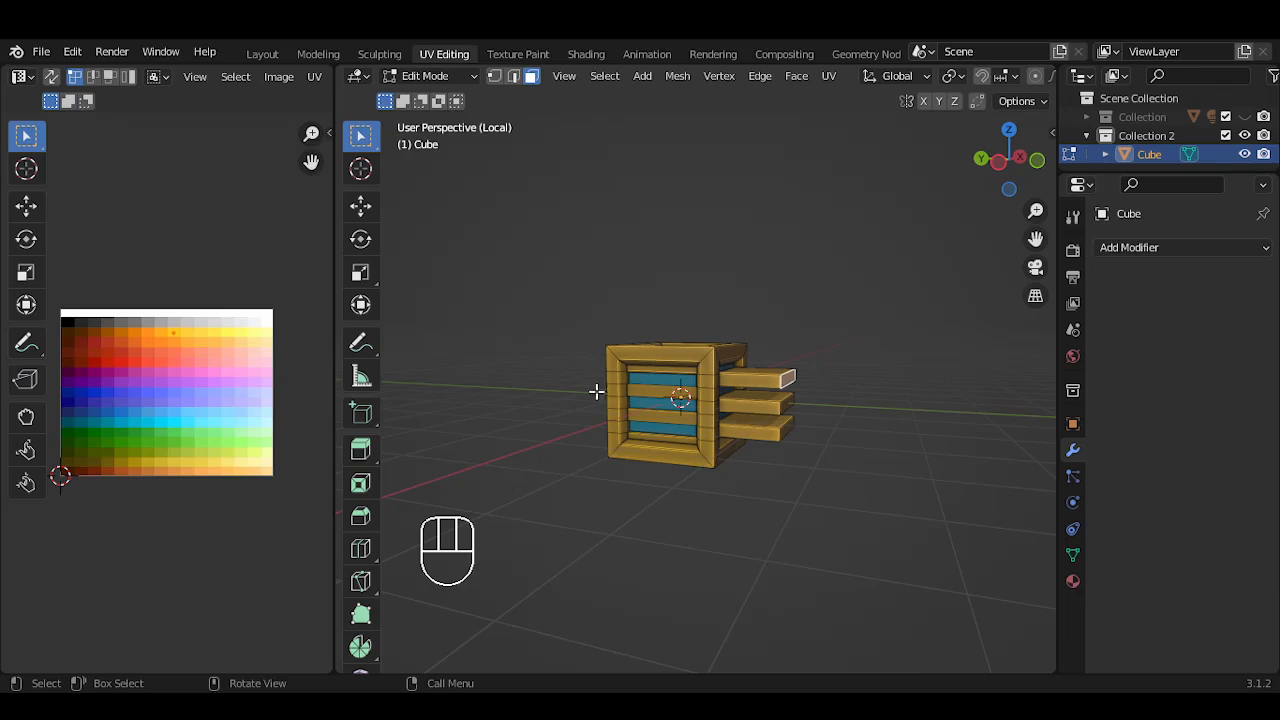
middle_drag(714, 257, 883, 317)
middle_drag(811, 374, 730, 326)
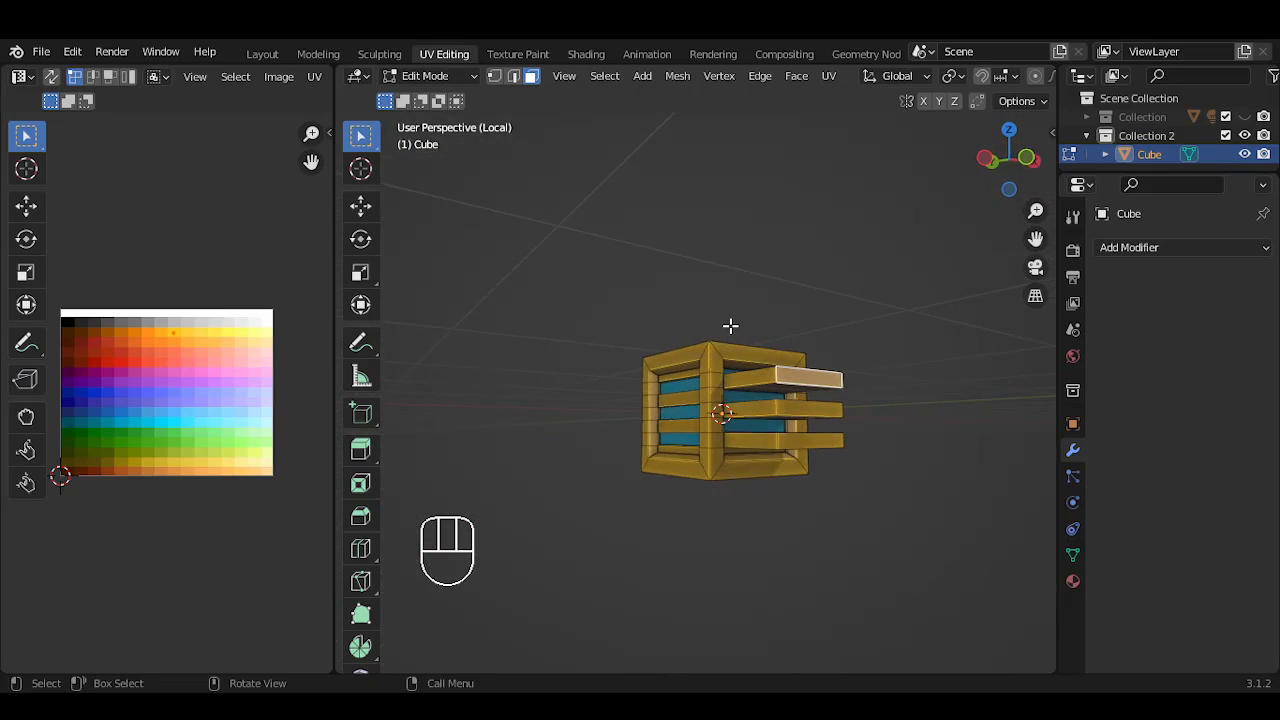